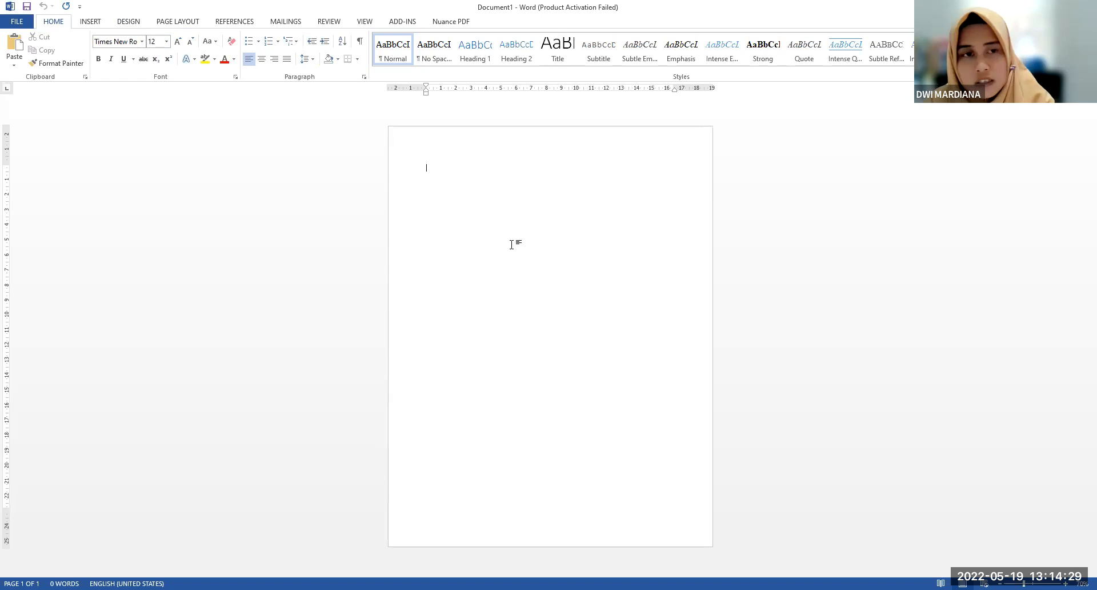
# Set the blank document's paper size to Legal 8.5 x 14 in through the custom page setup
pyautogui.click(155, 21)
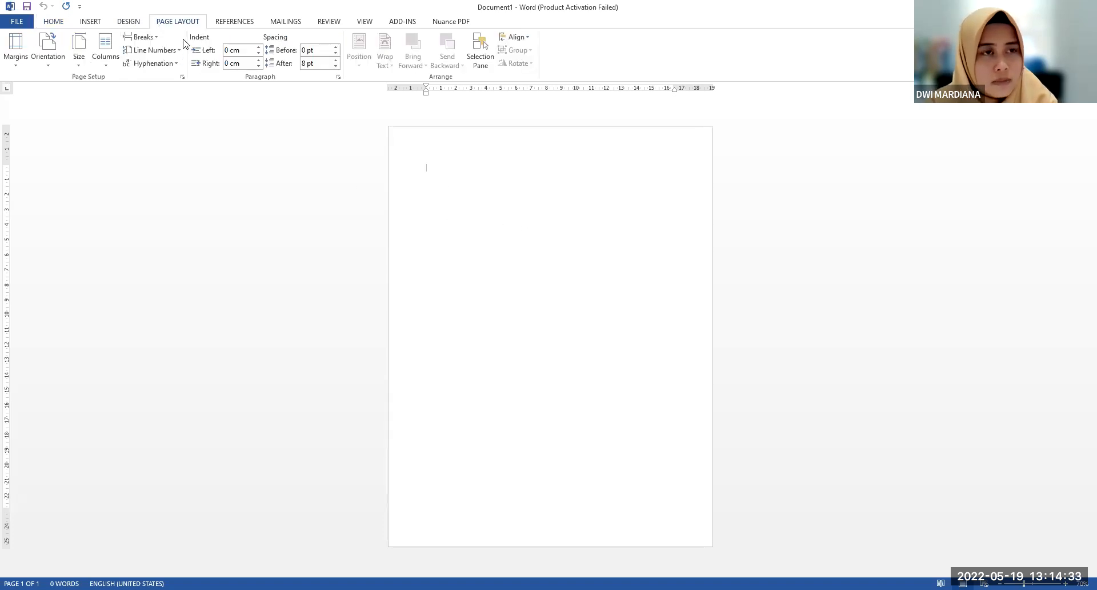
pyautogui.click(22, 70)
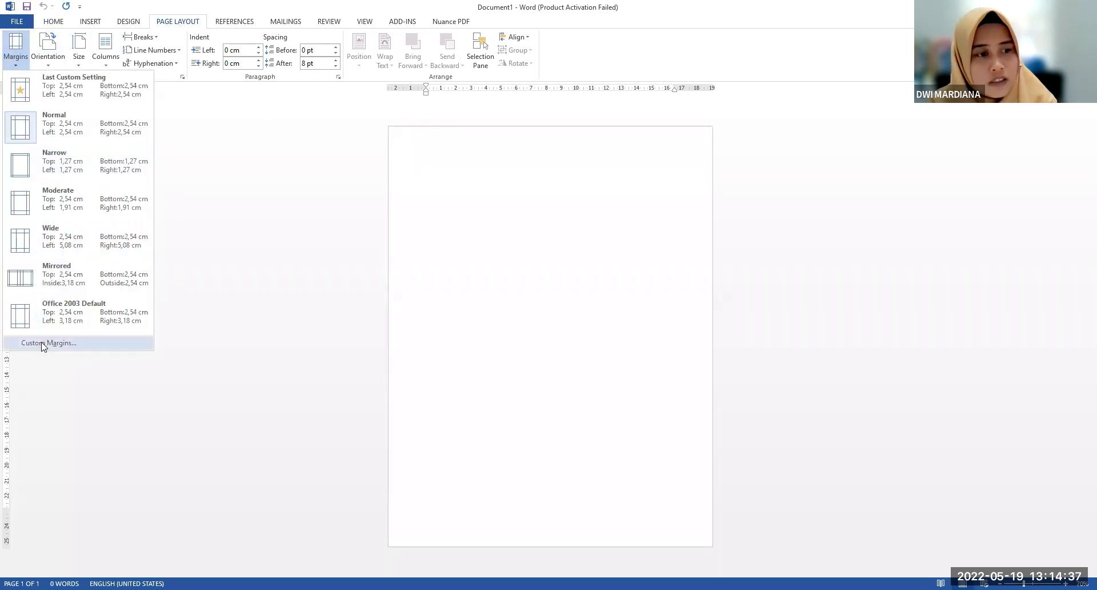
pyautogui.click(42, 345)
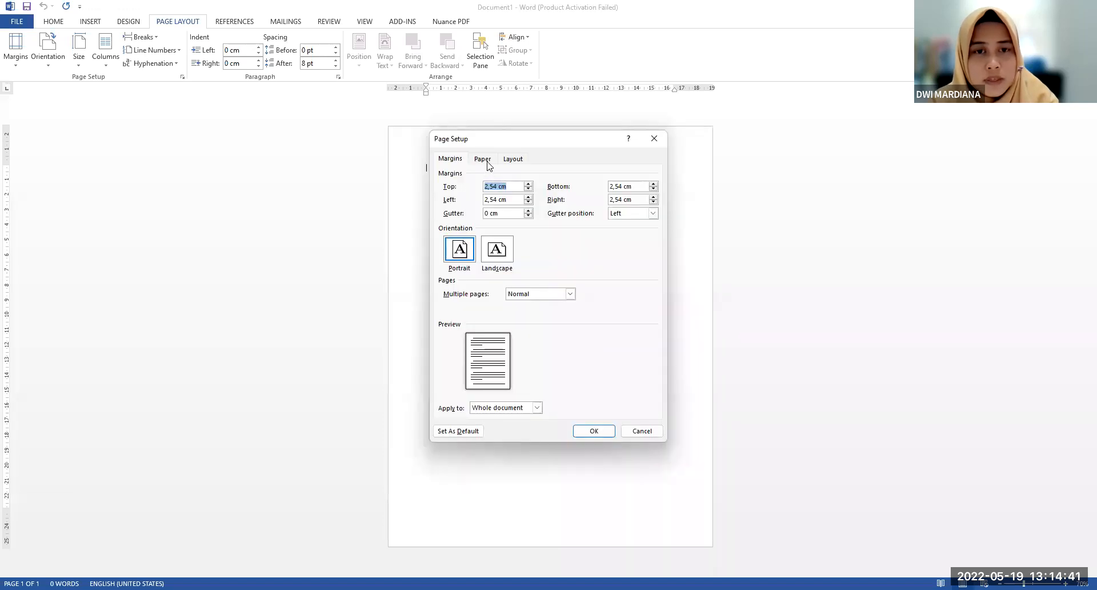
pyautogui.click(483, 161)
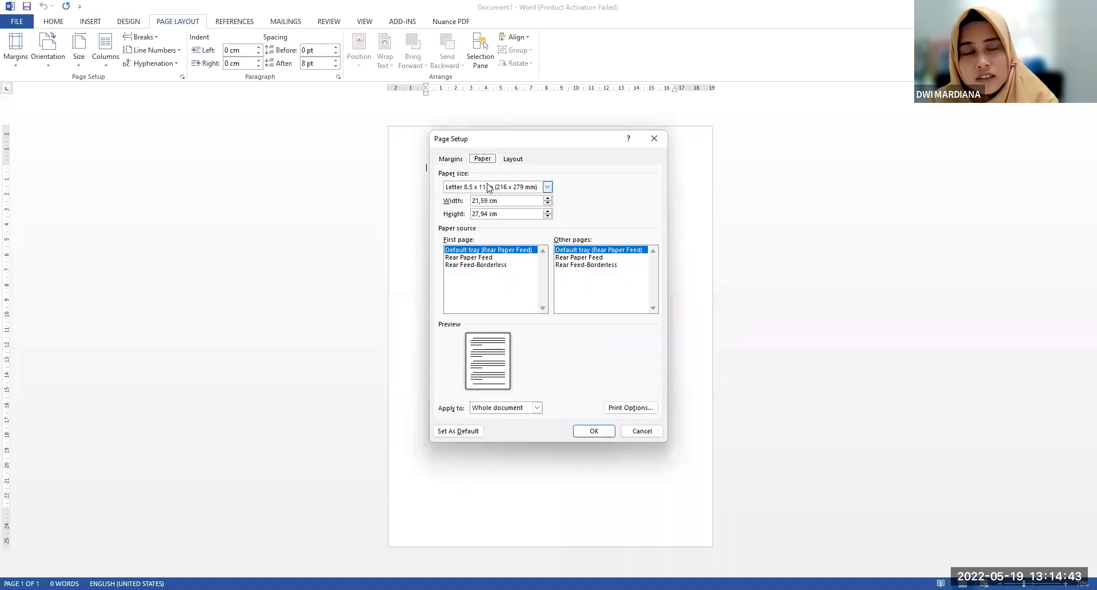
pyautogui.click(489, 187)
pyautogui.scroll(-2, 492, 211)
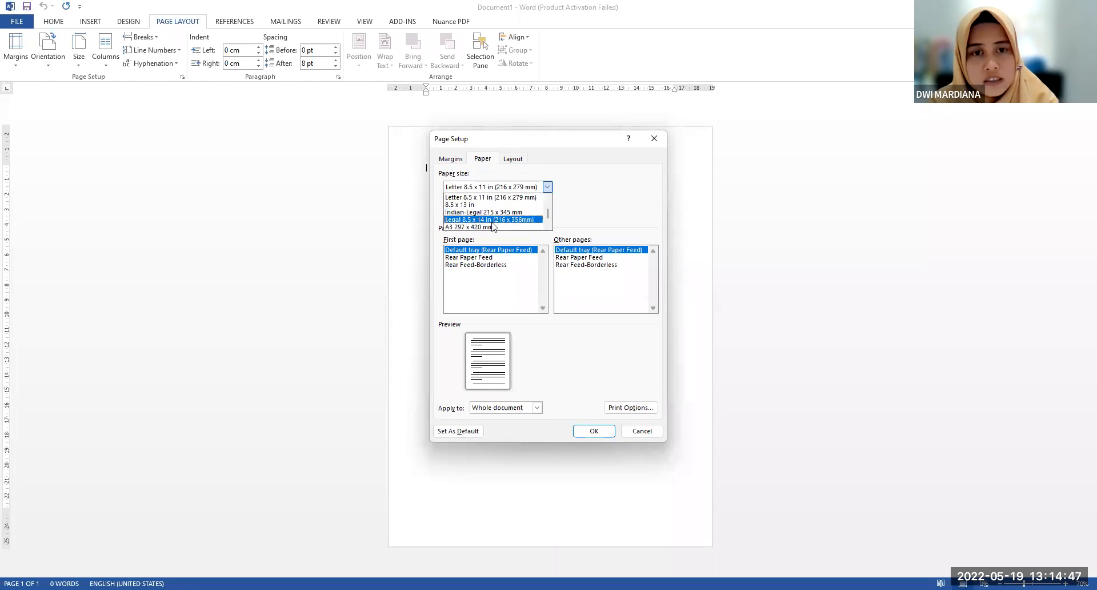
pyautogui.click(492, 223)
pyautogui.click(594, 432)
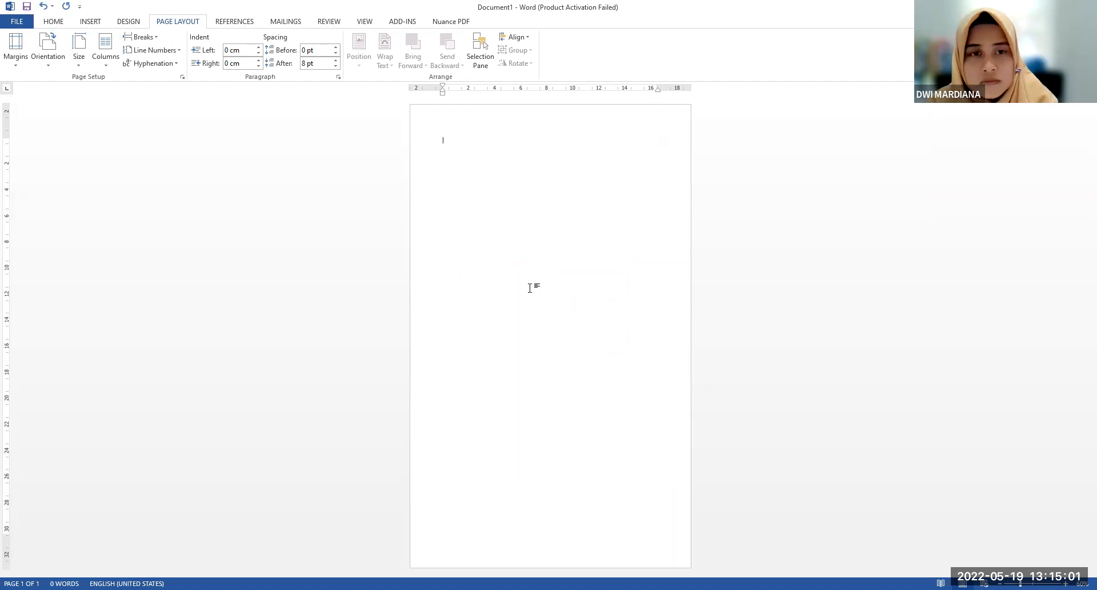
pyautogui.scroll(2, 530, 288)
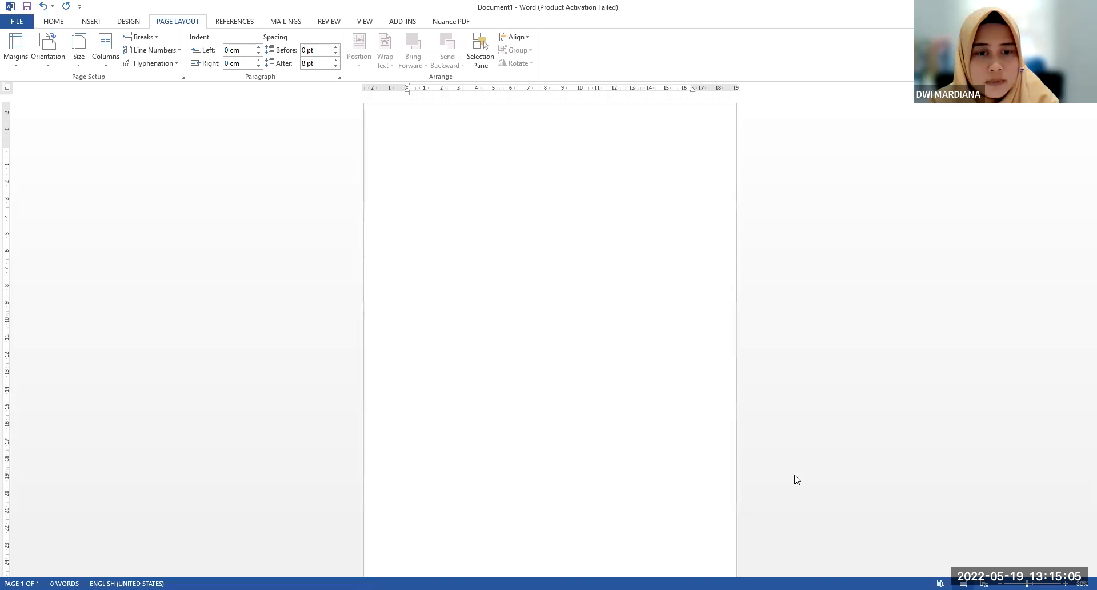
# Switch to the UNDANGAN WALIMAH document and examine the layout of the invitation's front card
pyautogui.hotkey('alt', 'Tab')
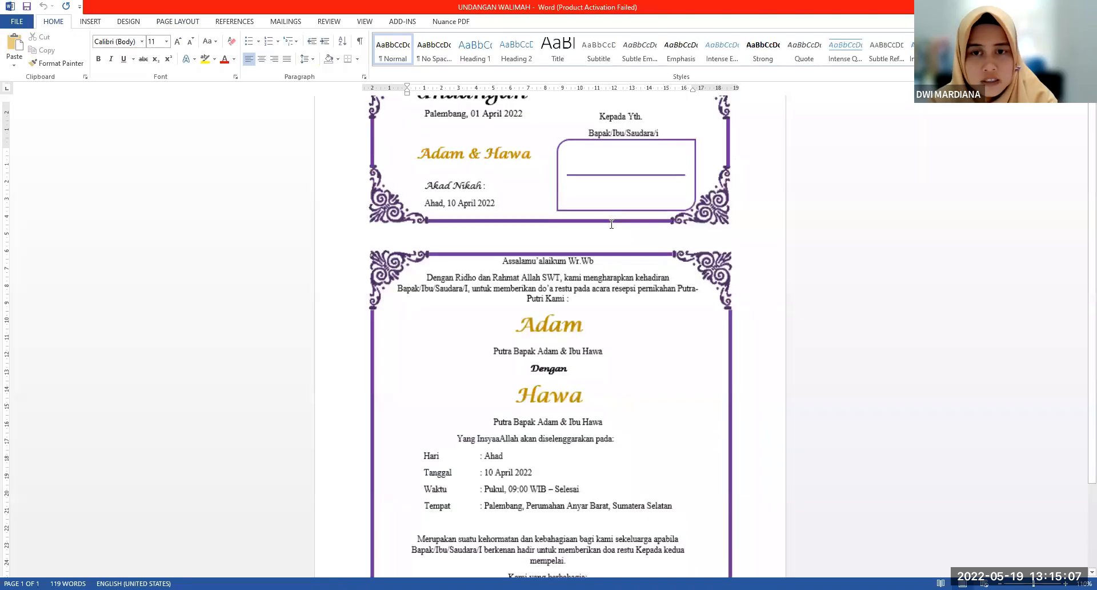
pyautogui.scroll(3, 609, 225)
pyautogui.scroll(5, 634, 297)
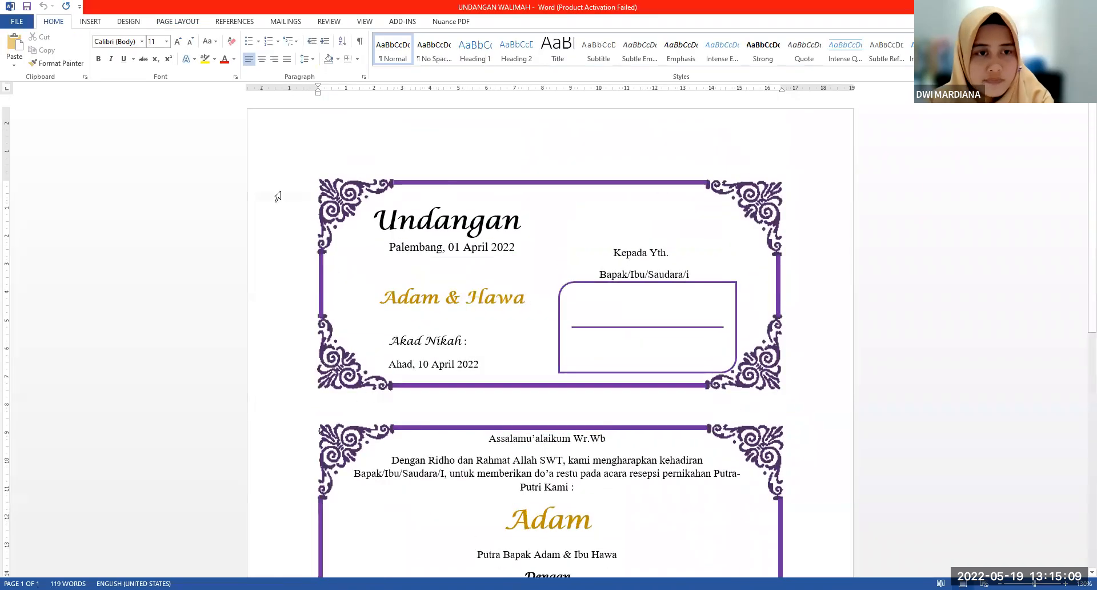
pyautogui.moveTo(285, 197); pyautogui.dragTo(284, 315)
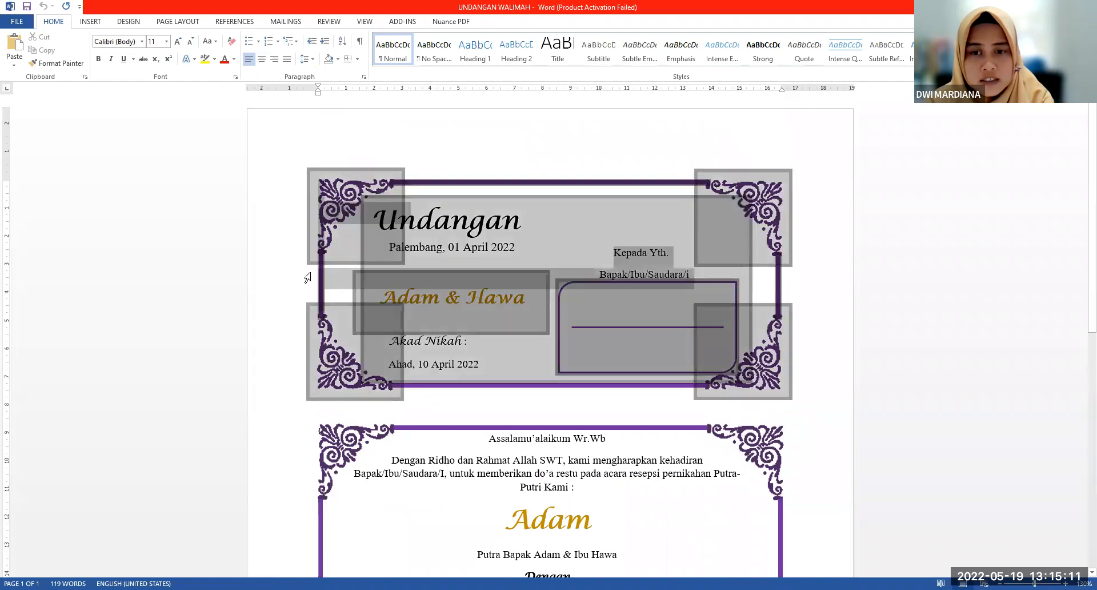
pyautogui.scroll(1, 762, 251)
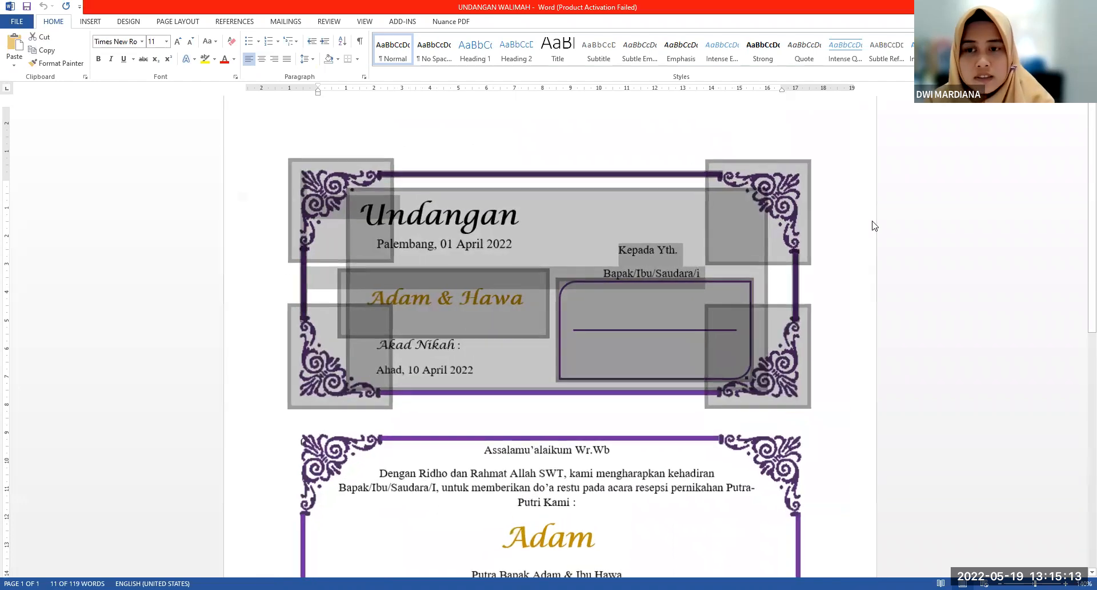
pyautogui.click(872, 222)
pyautogui.scroll(-1, 866, 222)
pyautogui.scroll(-1, 866, 222)
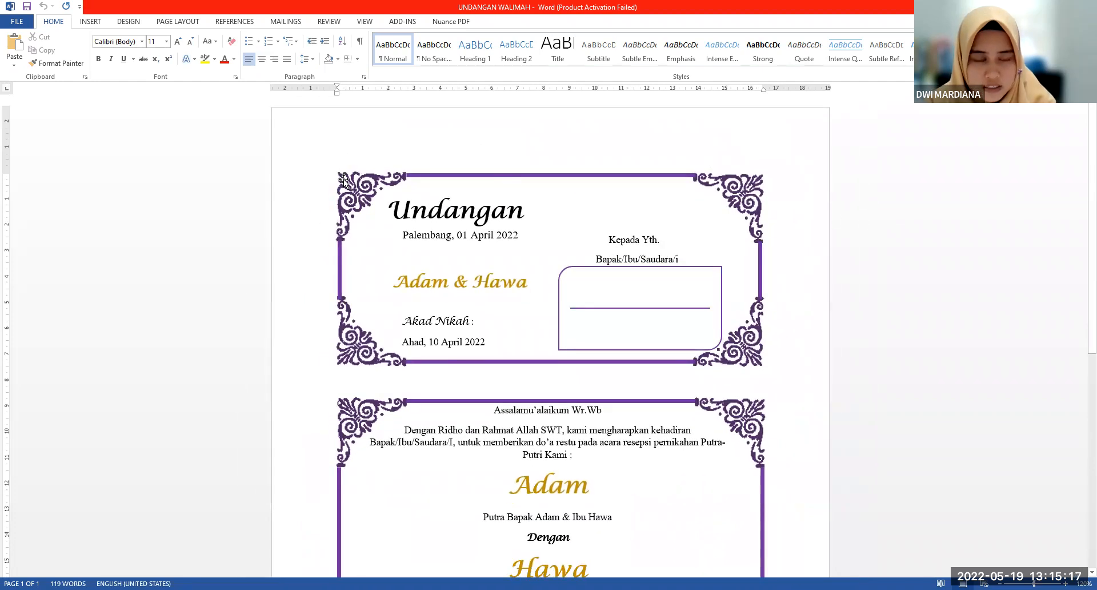
# Copy the front card's upper-left corner ornament from UNDANGAN WALIMAH and paste it into the blank Document1
pyautogui.click(361, 186)
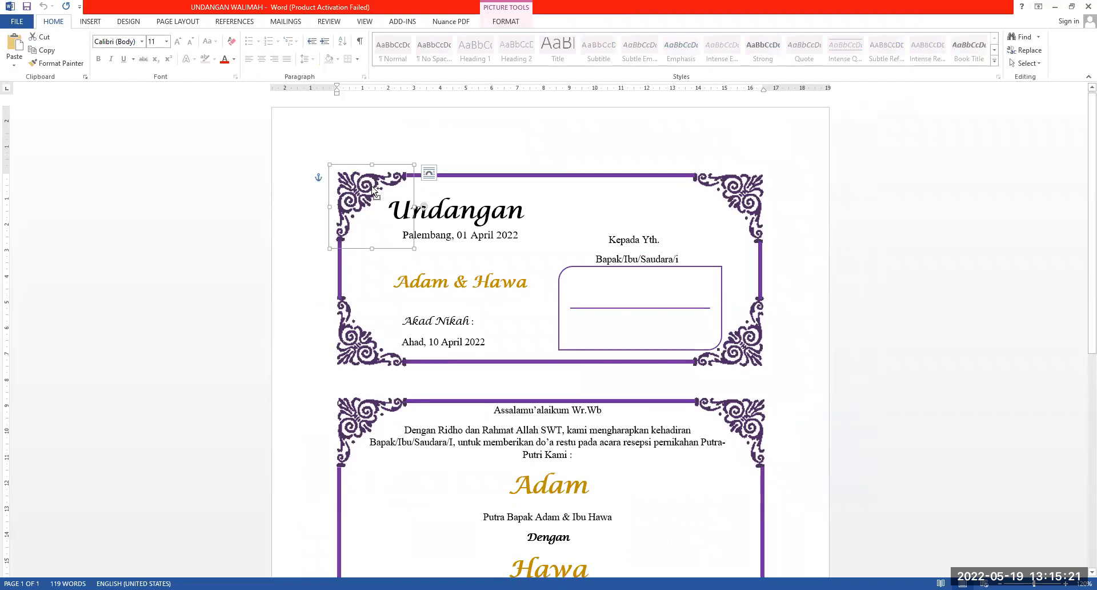
pyautogui.scroll(1, 371, 187)
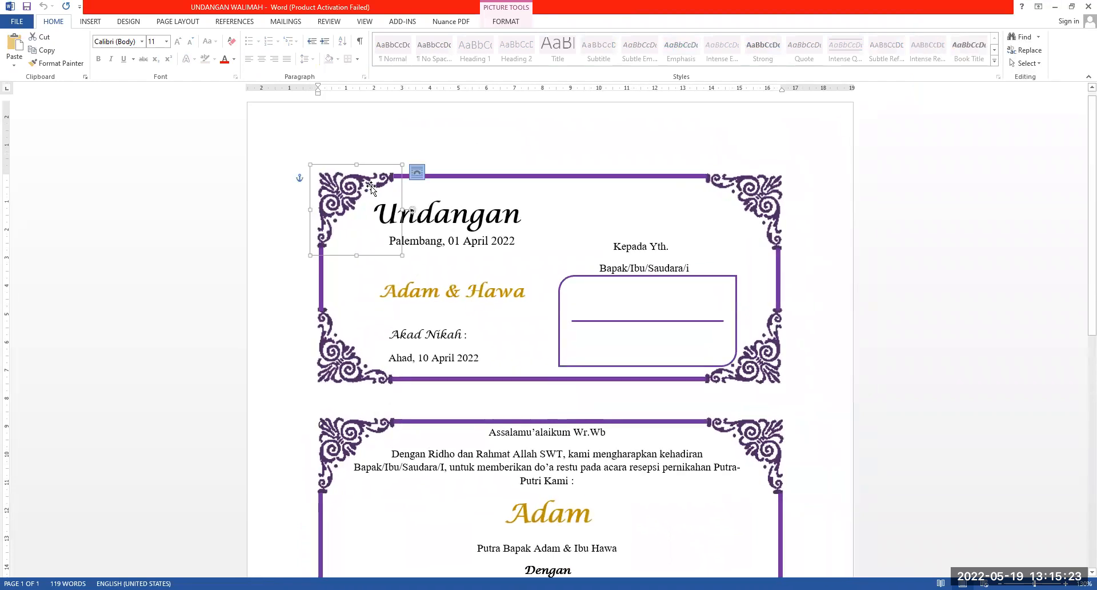
pyautogui.scroll(-1, 356, 194)
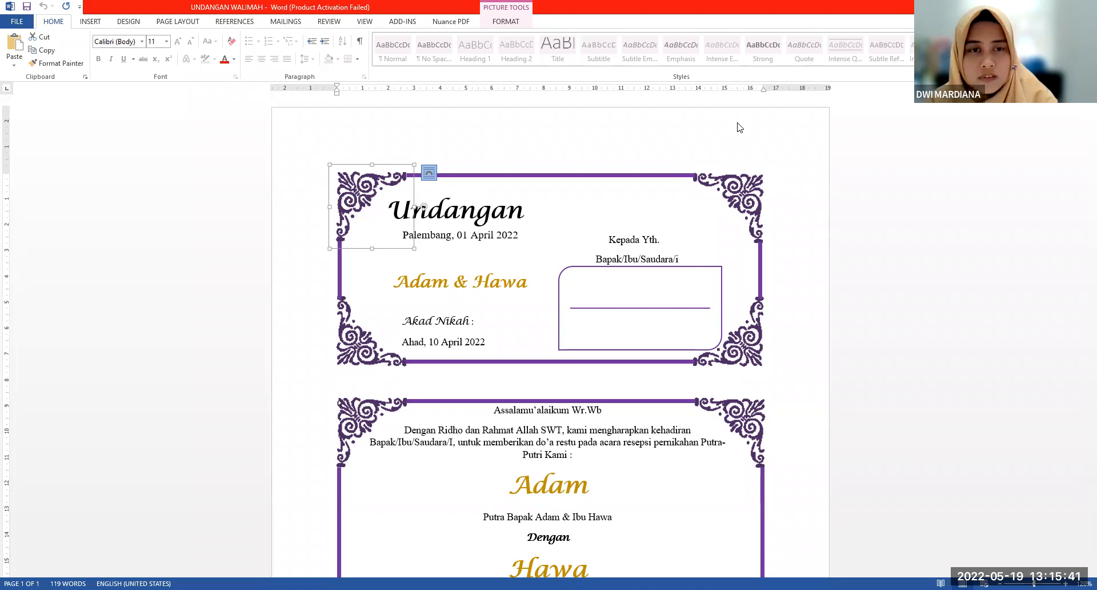
pyautogui.hotkey('ctrl', 'n')
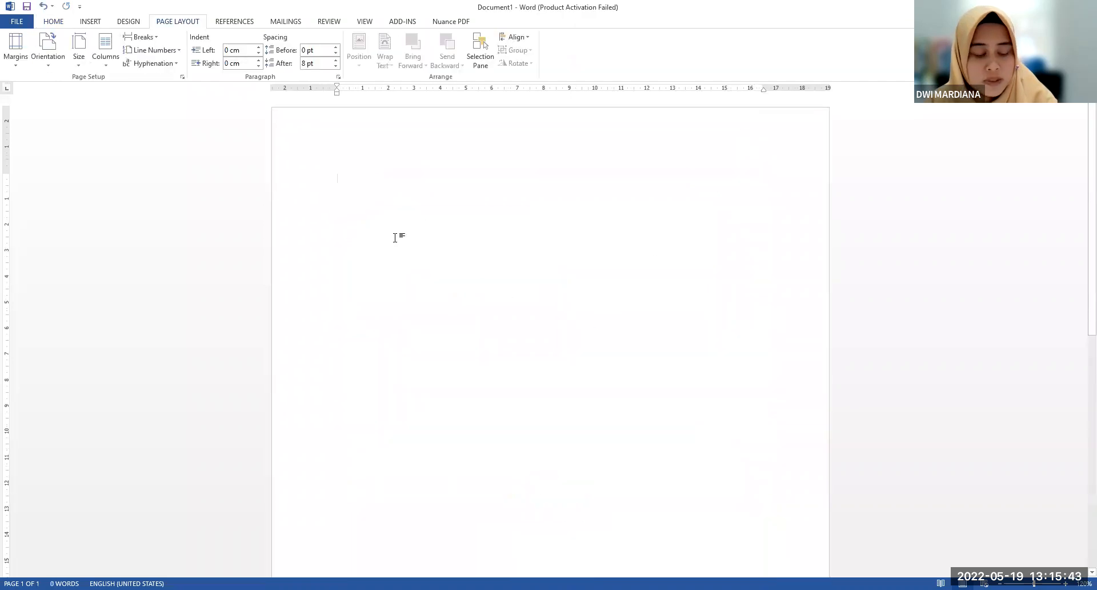
pyautogui.hotkey('ctrl', 'v')
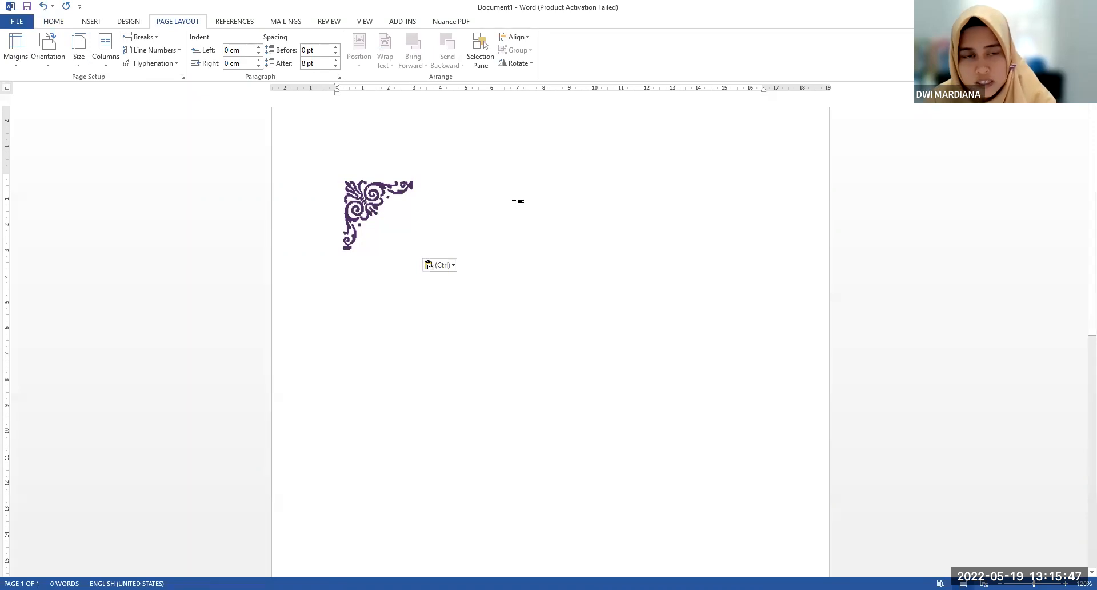
pyautogui.press('ctrl')
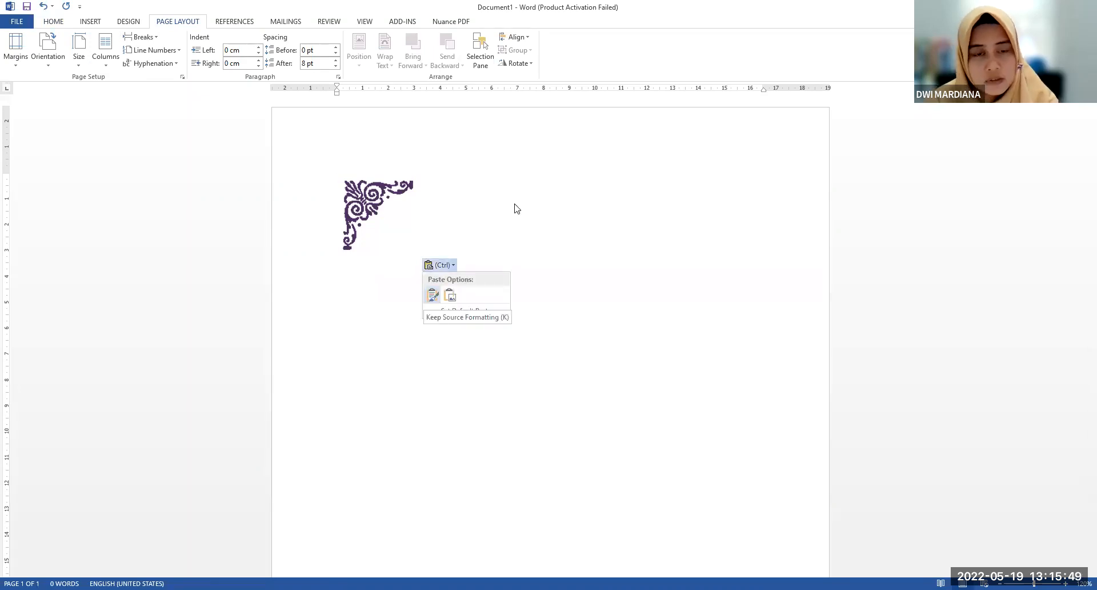
pyautogui.scroll(-1, 517, 205)
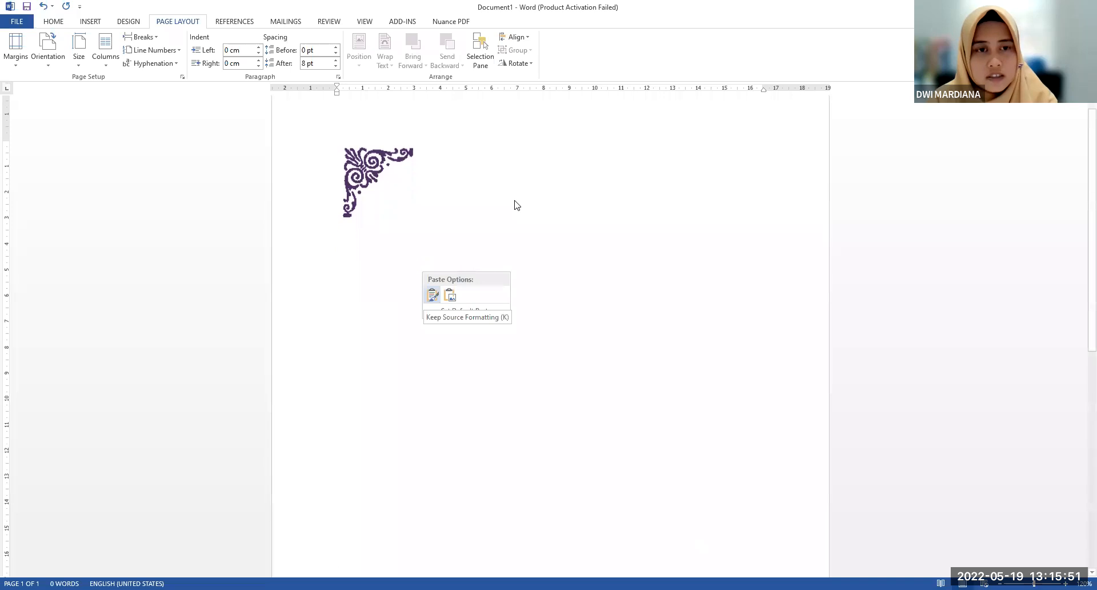
pyautogui.scroll(-1, 516, 205)
pyautogui.scroll(2, 546, 265)
pyautogui.scroll(-2, 548, 269)
pyautogui.scroll(2, 548, 269)
pyautogui.keyDown('ctrl'); pyautogui.scroll(-3, 550, 266); pyautogui.keyUp('ctrl')
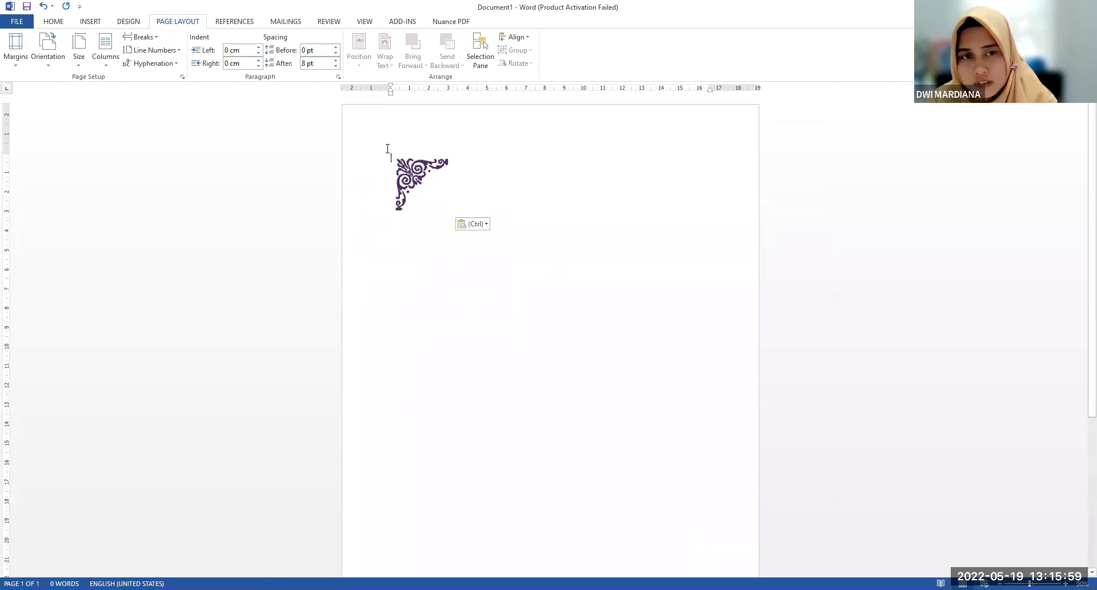
pyautogui.moveTo(375, 132); pyautogui.dragTo(639, 325)
pyautogui.keyDown('ctrl'); pyautogui.scroll(-2, 639, 324); pyautogui.keyUp('ctrl')
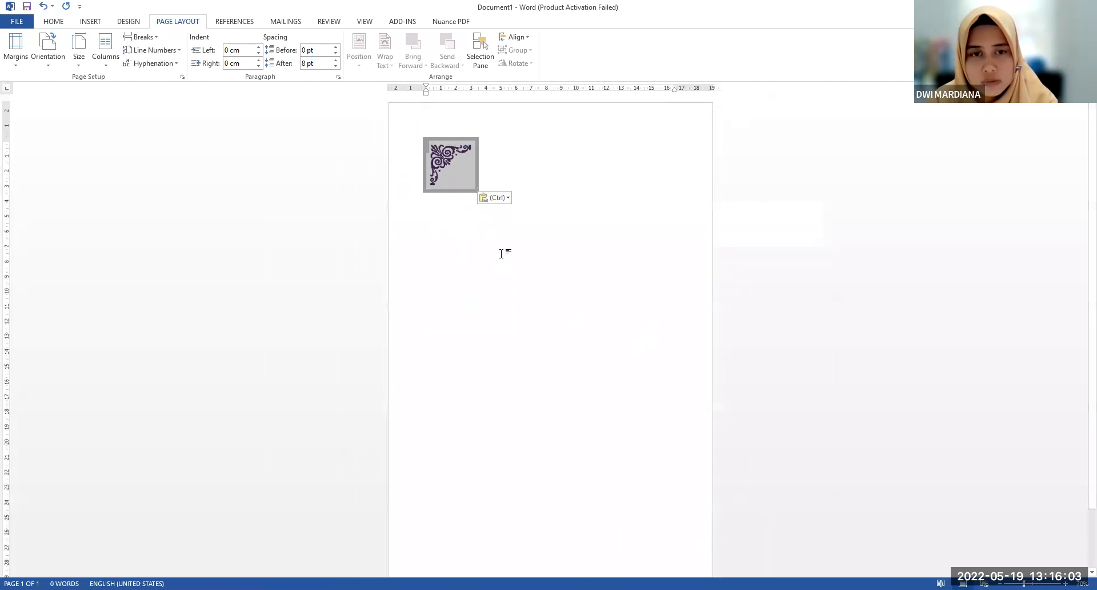
pyautogui.keyDown('ctrl'); pyautogui.scroll(4, 502, 253); pyautogui.keyUp('ctrl')
pyautogui.click(531, 206)
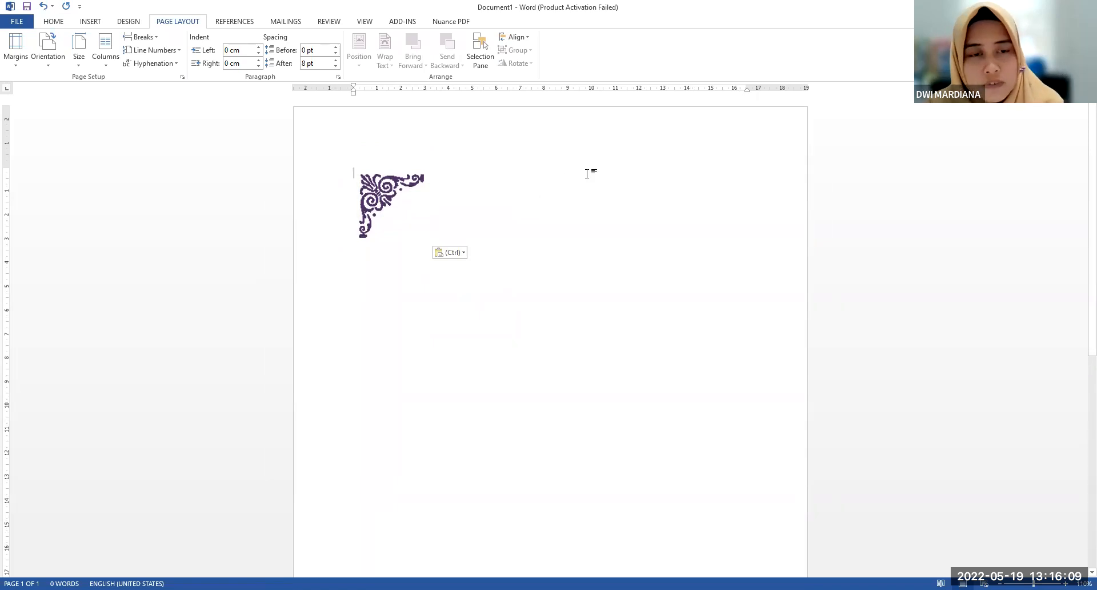
# Enable Show text boundaries in the advanced Word options
pyautogui.click(19, 21)
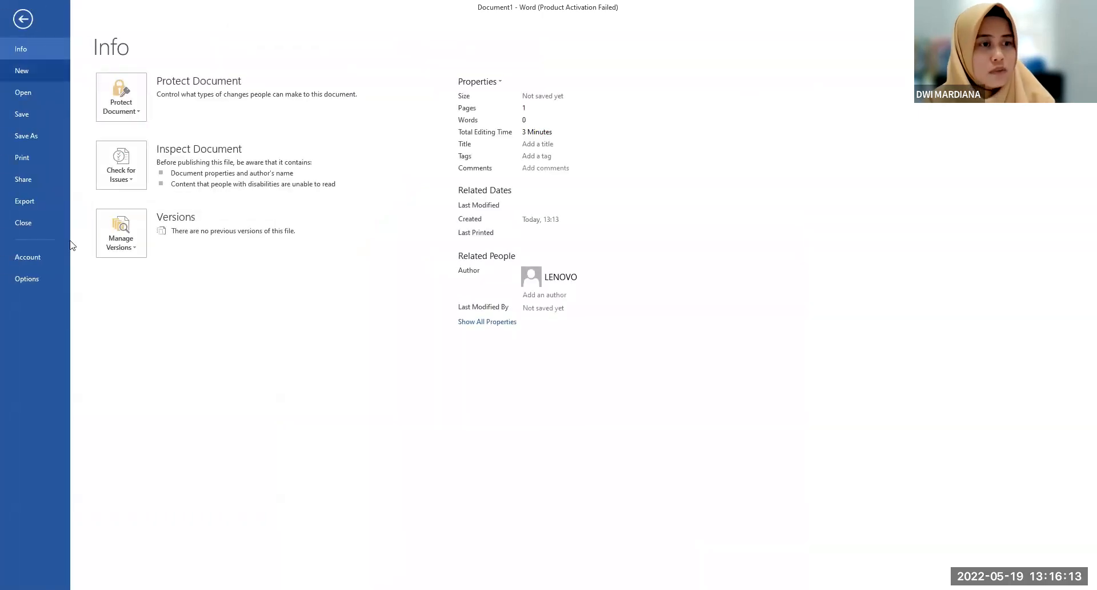
pyautogui.click(23, 278)
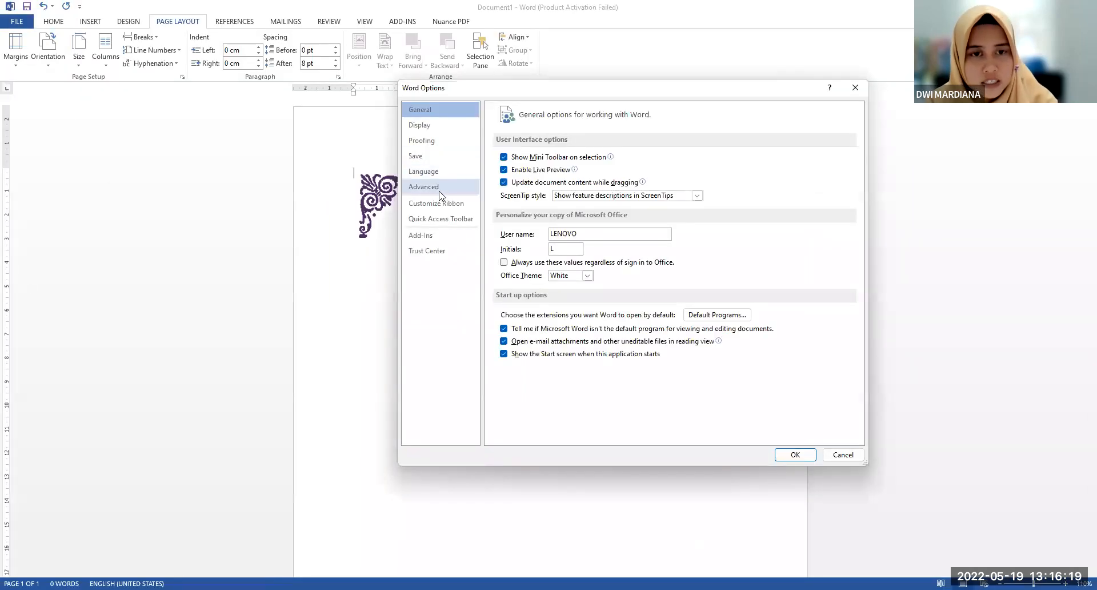
pyautogui.click(424, 187)
pyautogui.scroll(-5, 654, 380)
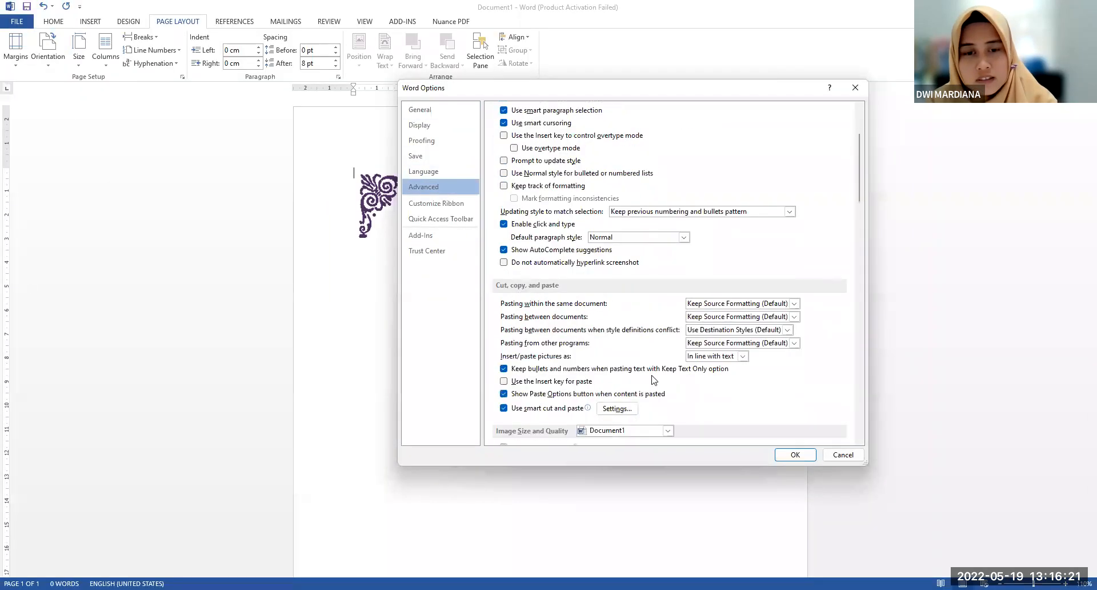
pyautogui.scroll(-6, 654, 377)
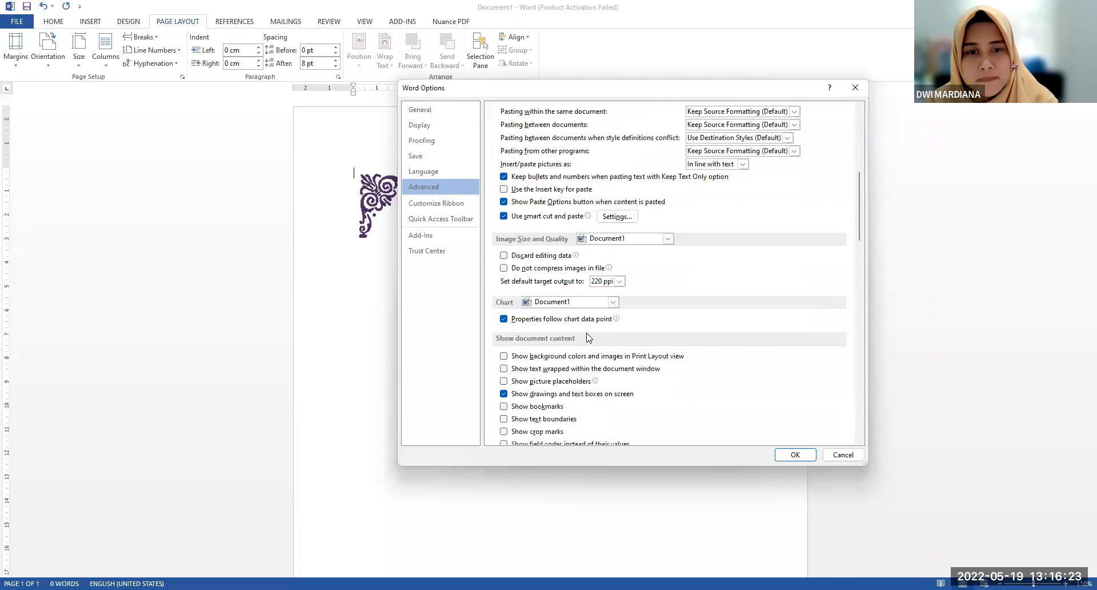
pyautogui.scroll(-1, 508, 352)
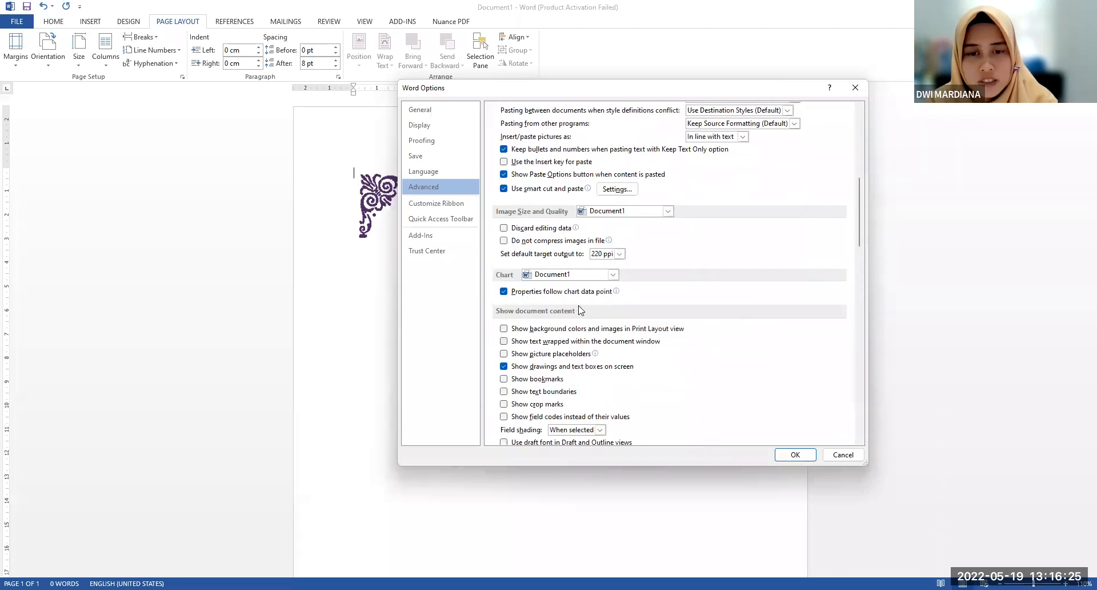
pyautogui.scroll(-2, 575, 313)
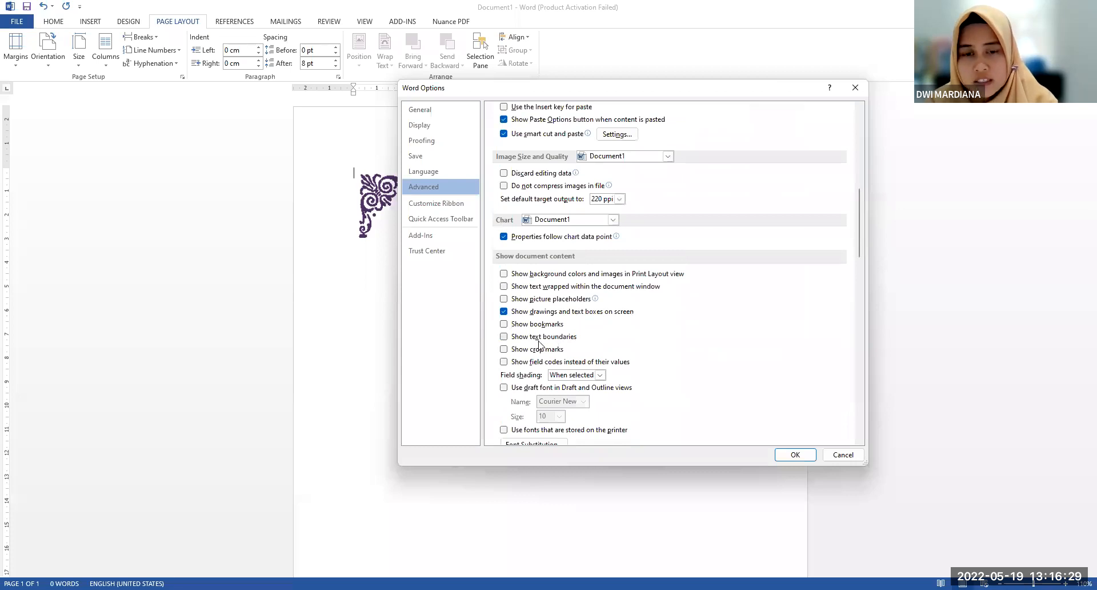
pyautogui.click(547, 337)
pyautogui.click(793, 455)
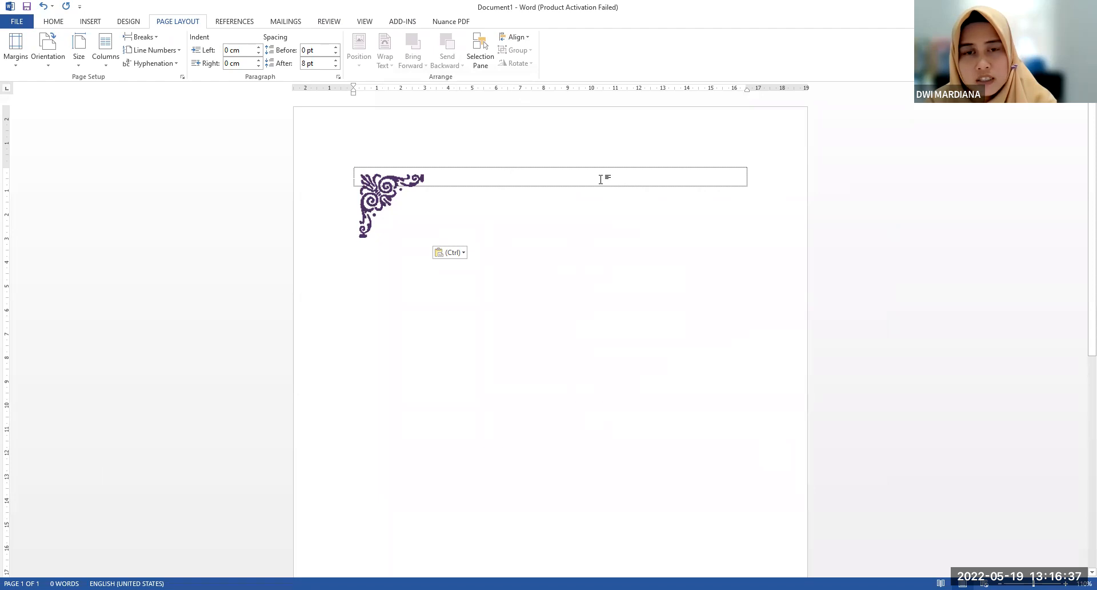
# Add a block of blank paragraphs from the first line and move the corner ornament up to start at the fourth line
pyautogui.press('Return')
pyautogui.press('Return')
pyautogui.press('Return')
pyautogui.press('Return')
pyautogui.press('Return')
pyautogui.press('Return')
pyautogui.press('Return')
pyautogui.press('Return')
pyautogui.press('Return')
pyautogui.press('Return')
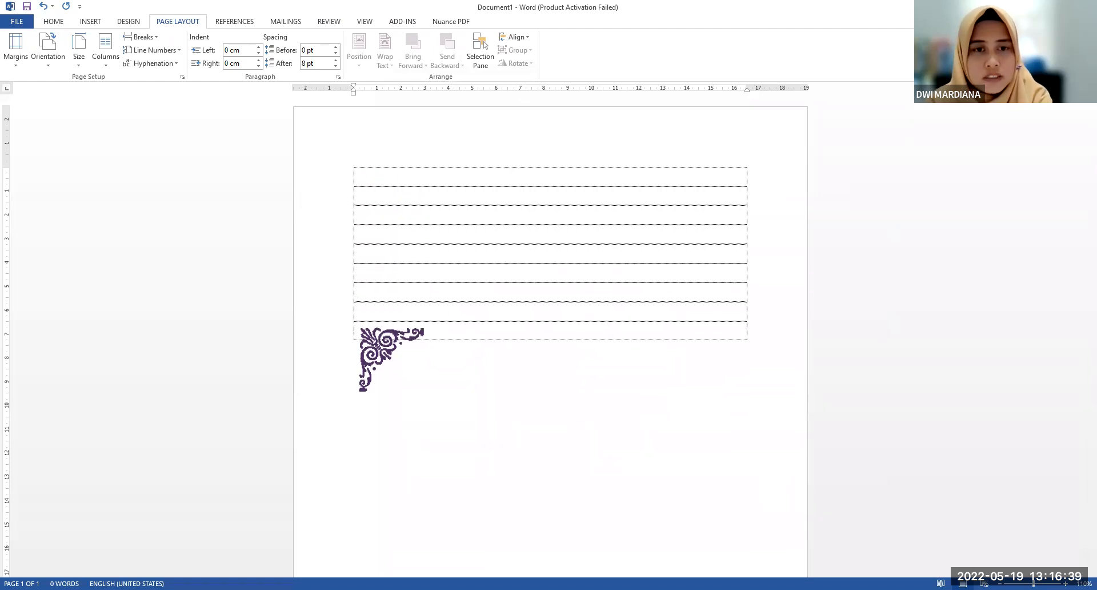
pyautogui.press('Return')
pyautogui.moveTo(374, 420); pyautogui.dragTo(385, 252)
pyautogui.scroll(1, 618, 298)
pyautogui.scroll(-3, 617, 297)
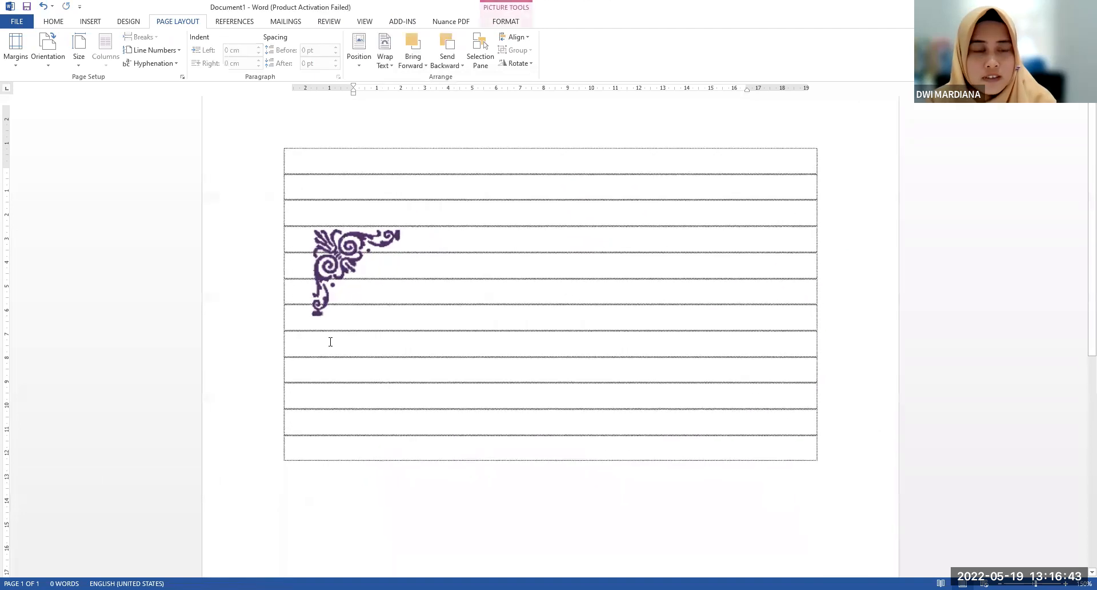
pyautogui.scroll(-3, 661, 328)
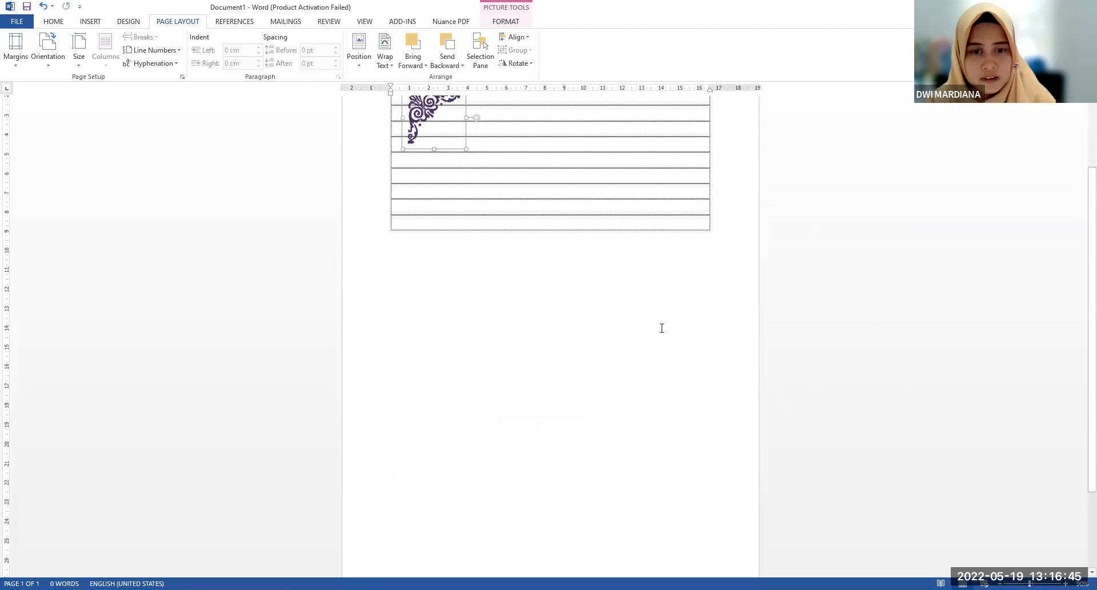
pyautogui.scroll(2, 571, 286)
pyautogui.click(535, 275)
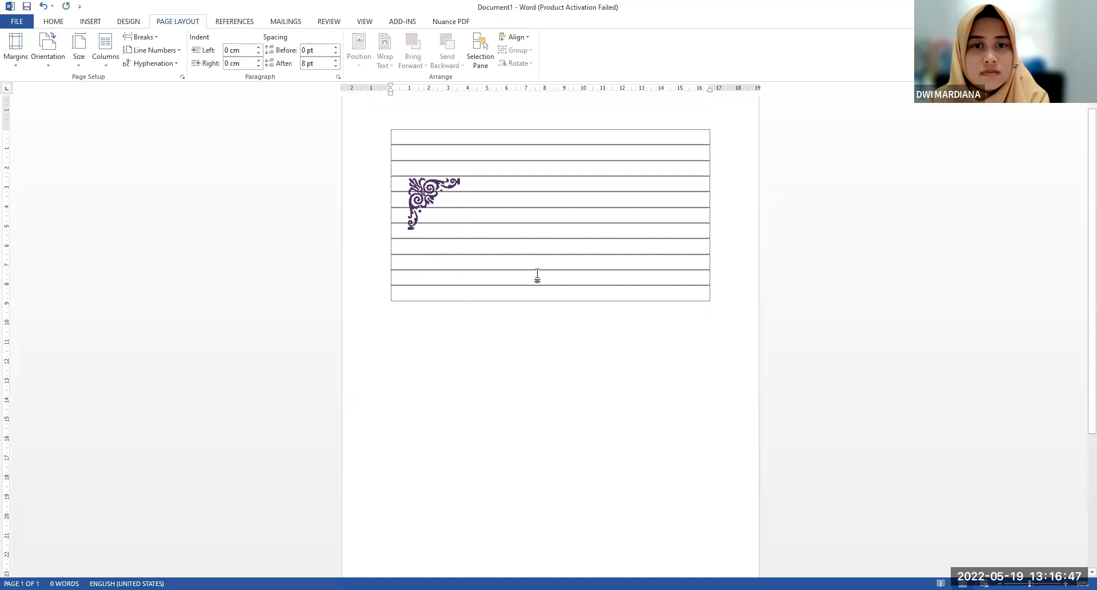
pyautogui.scroll(-4, 537, 275)
pyautogui.scroll(4, 541, 270)
pyautogui.scroll(5, 439, 231)
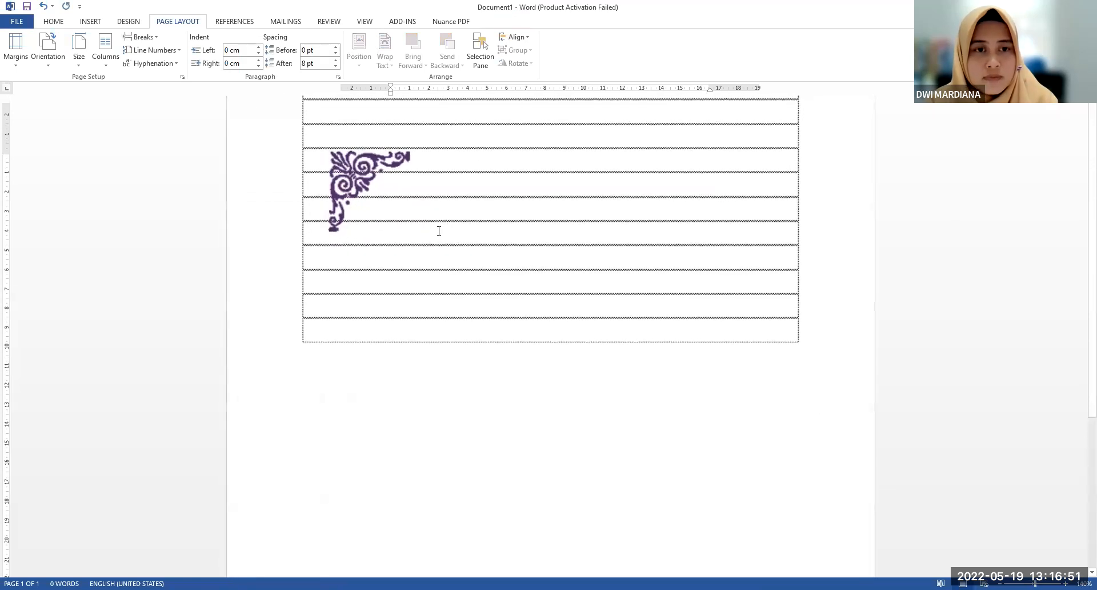
pyautogui.scroll(2, 439, 231)
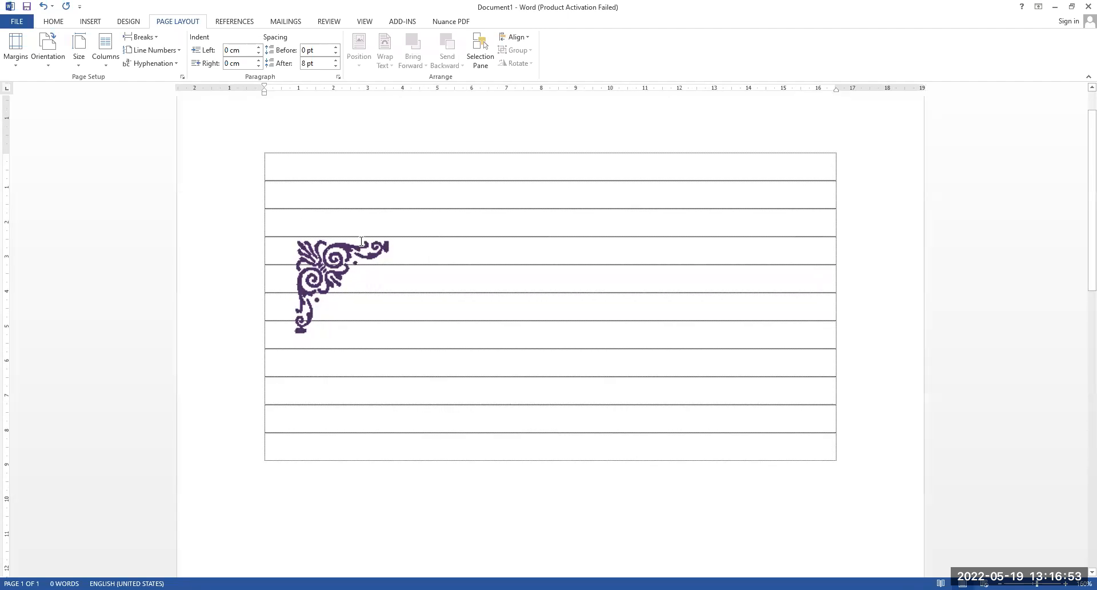
# Move the corner ornament so it sits flush in the upper-left corner of the page's text area
pyautogui.scroll(1, 361, 241)
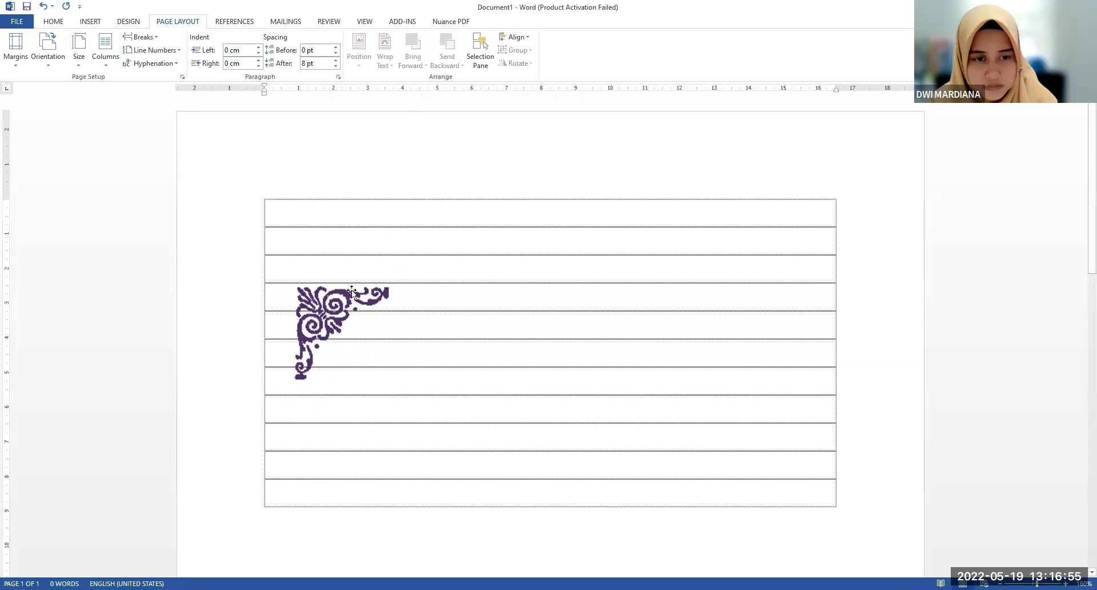
pyautogui.moveTo(351, 300); pyautogui.dragTo(313, 223)
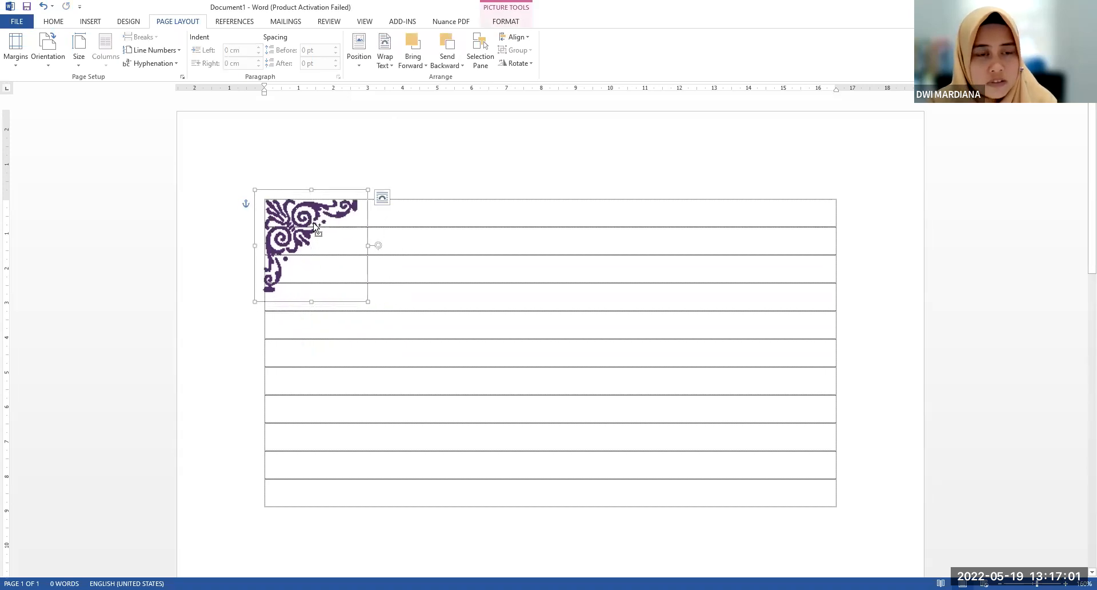
pyautogui.scroll(3, 312, 224)
pyautogui.scroll(-6, 344, 236)
pyautogui.scroll(4, 344, 238)
pyautogui.scroll(-1, 342, 239)
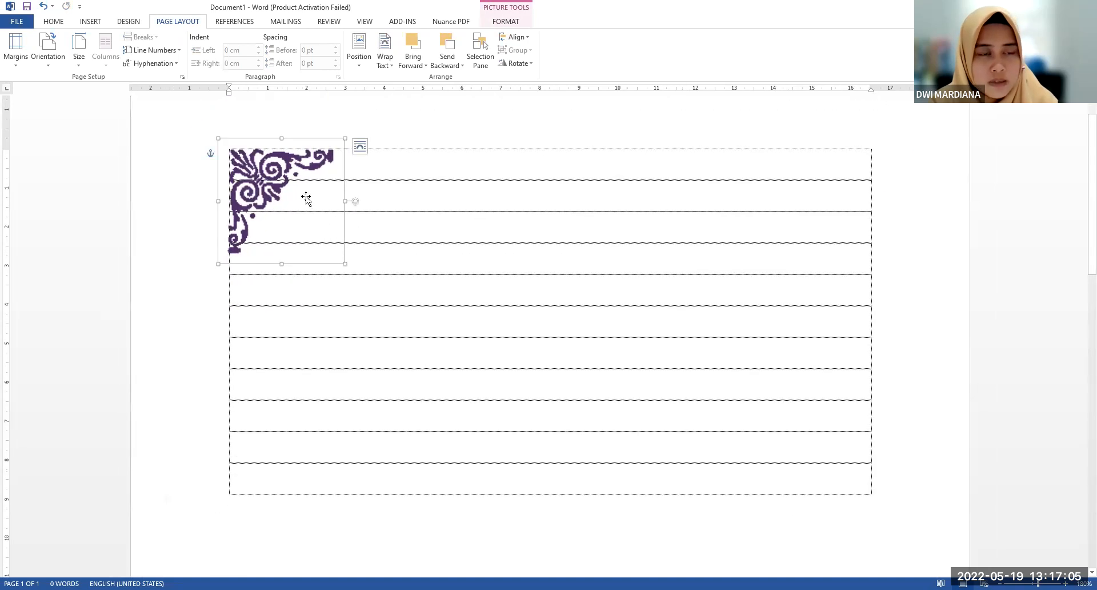
# Check the layout options of the upper-left corner ornament
pyautogui.click(432, 301)
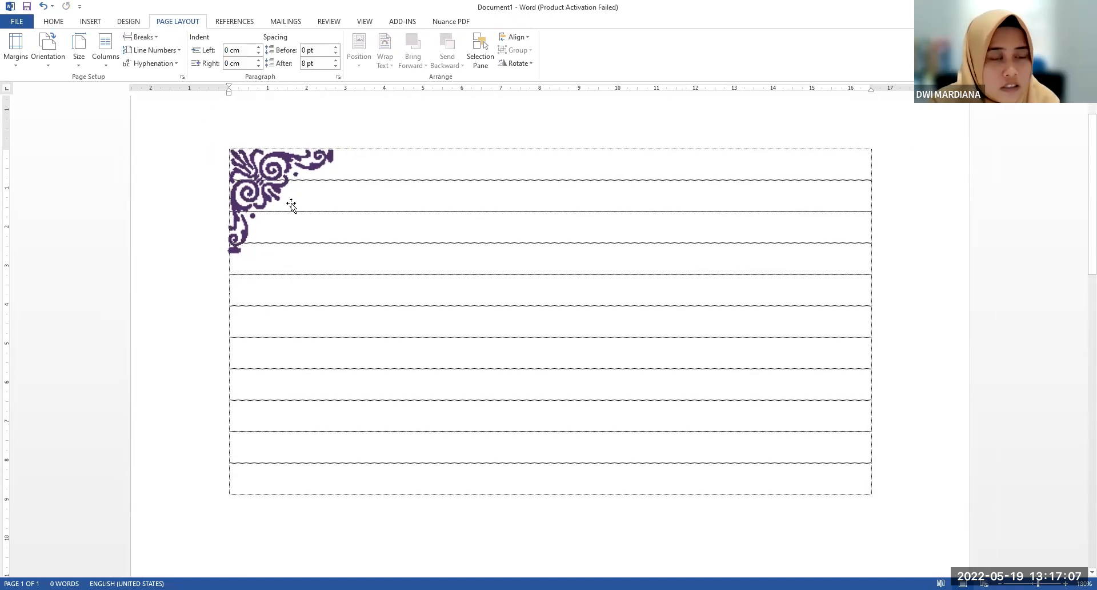
pyautogui.click(277, 184)
pyautogui.click(359, 146)
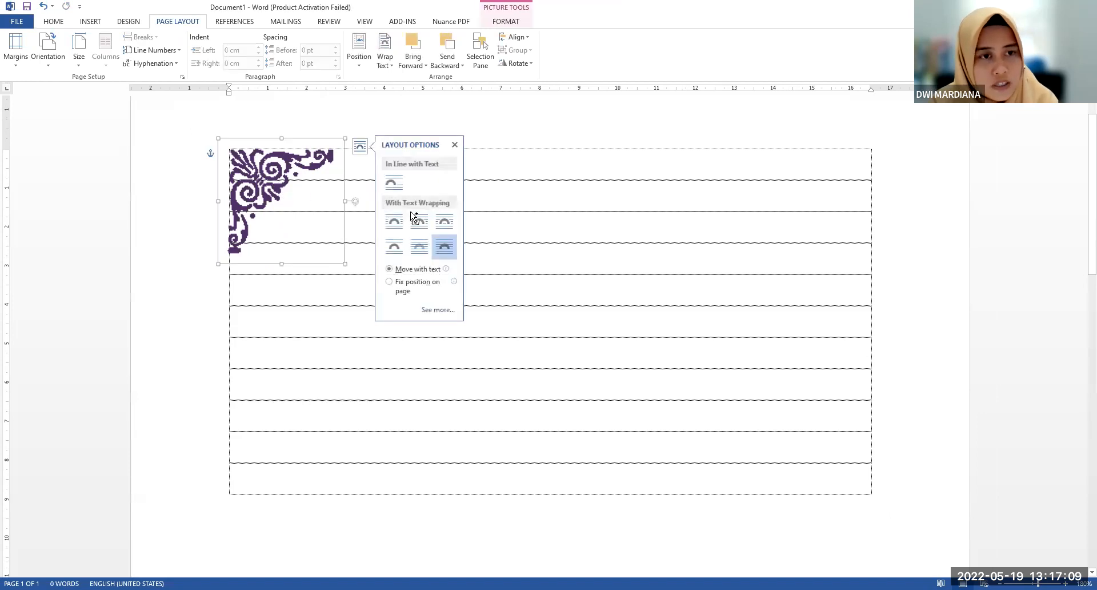
pyautogui.click(289, 181)
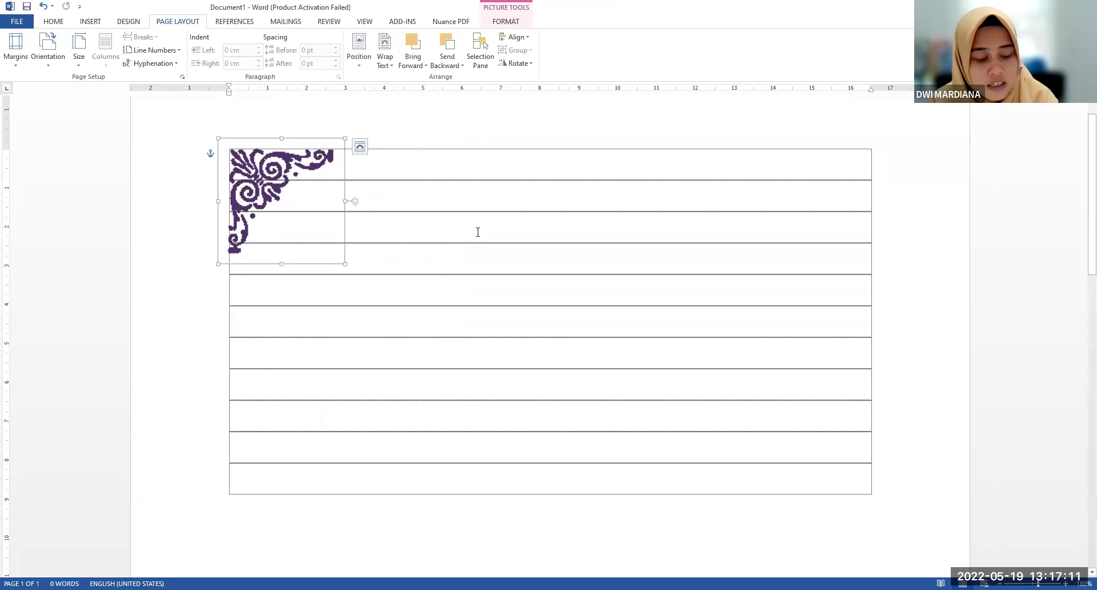
# Paste a copy of the ornament, rotate it 180 degrees and fit it into the lower-right corner of the text area
pyautogui.hotkey('ctrl', 'v')
pyautogui.moveTo(315, 214); pyautogui.dragTo(780, 431)
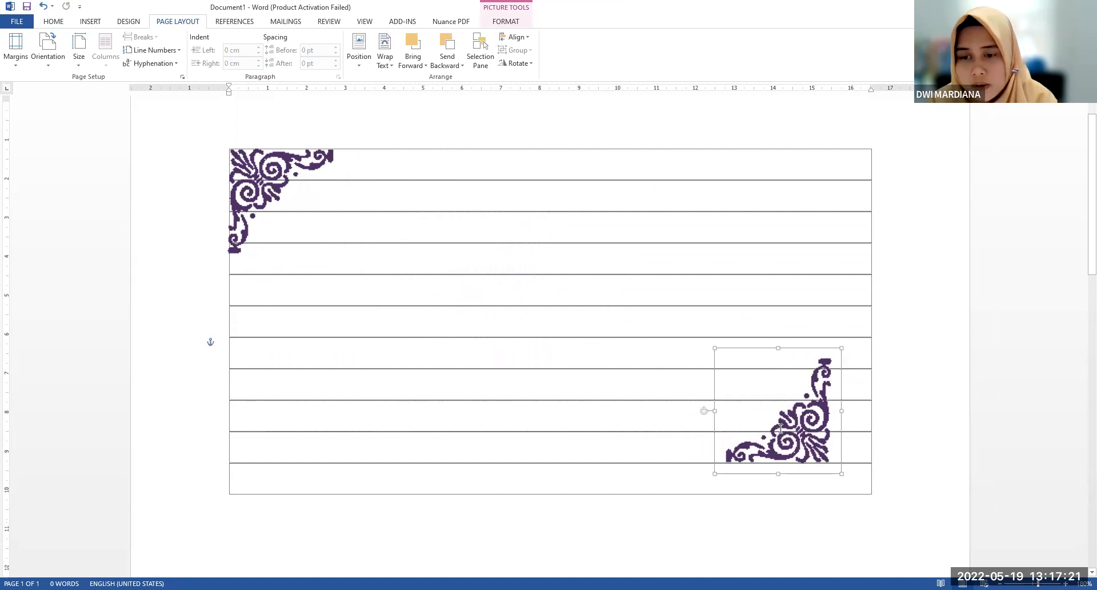
pyautogui.scroll(-2, 780, 432)
pyautogui.moveTo(796, 392); pyautogui.dragTo(843, 424)
# Paste another ornament copy, rotate it to face the lower-left corner and align it with that corner of the text area
pyautogui.click(578, 280)
pyautogui.hotkey('ctrl', 'v')
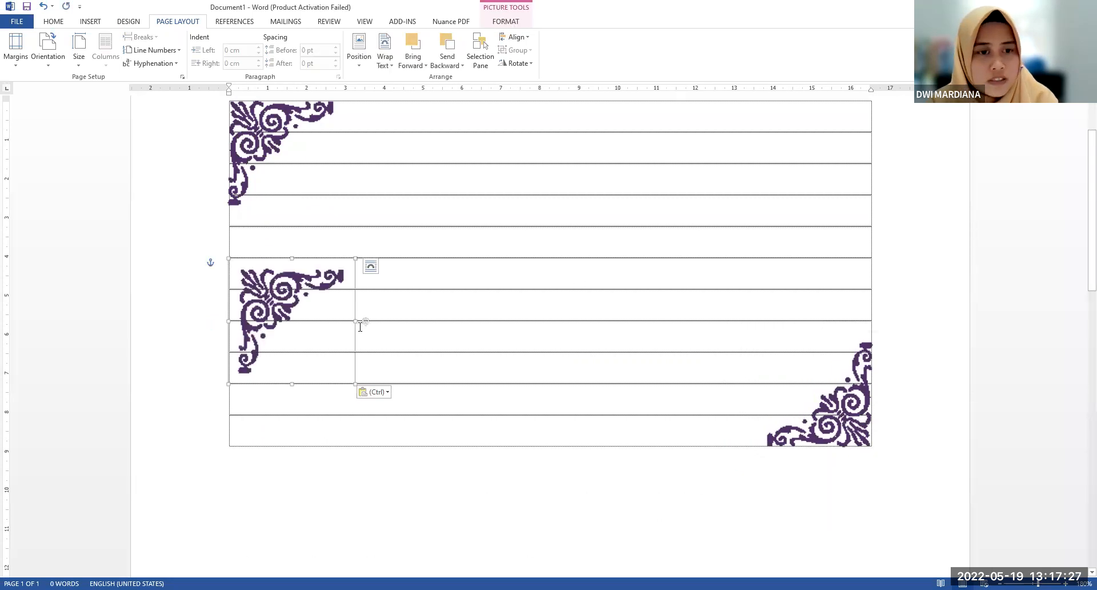
pyautogui.moveTo(364, 324); pyautogui.dragTo(322, 260)
pyautogui.moveTo(251, 244); pyautogui.dragTo(290, 263)
pyautogui.moveTo(281, 377); pyautogui.dragTo(281, 401)
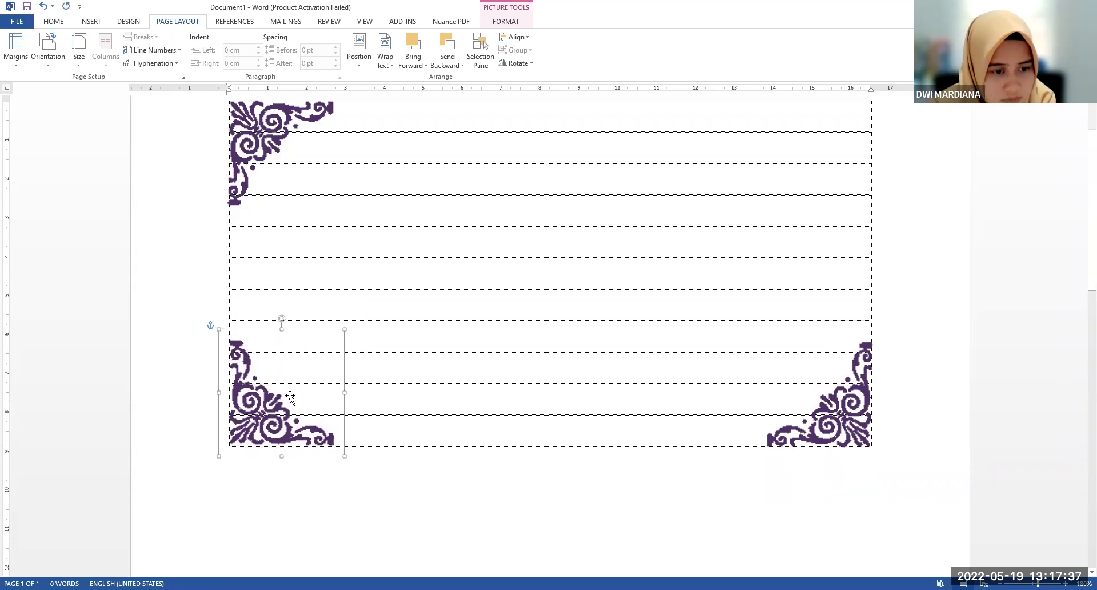
# Paste a fourth ornament copy, rotate it to face the upper-right corner and place it in that corner of the text area
pyautogui.click(569, 292)
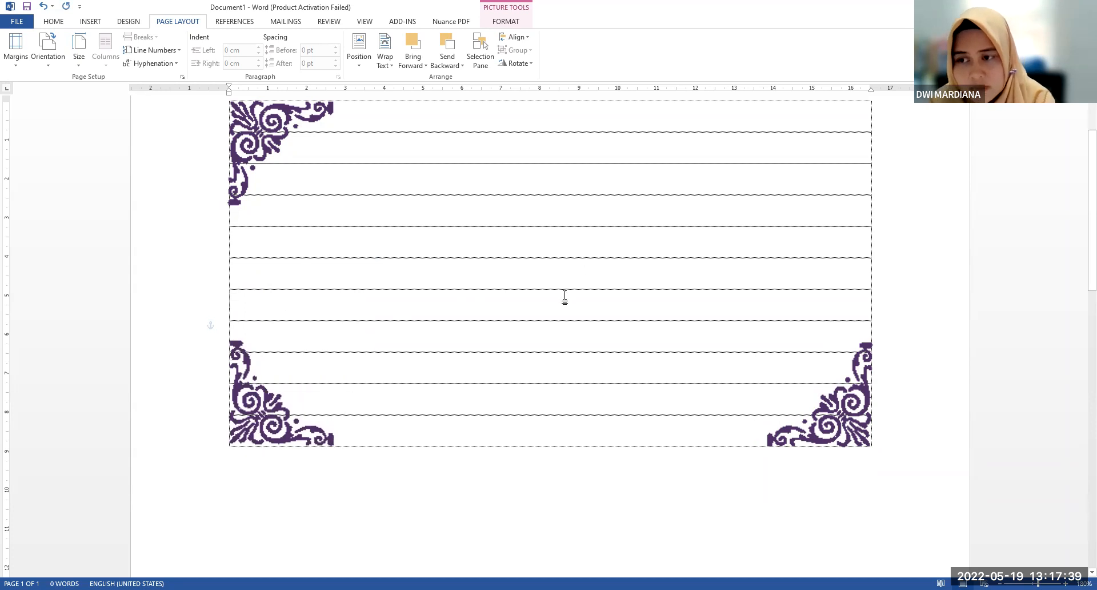
pyautogui.hotkey('ctrl', 'v')
pyautogui.moveTo(322, 404); pyautogui.dragTo(705, 340)
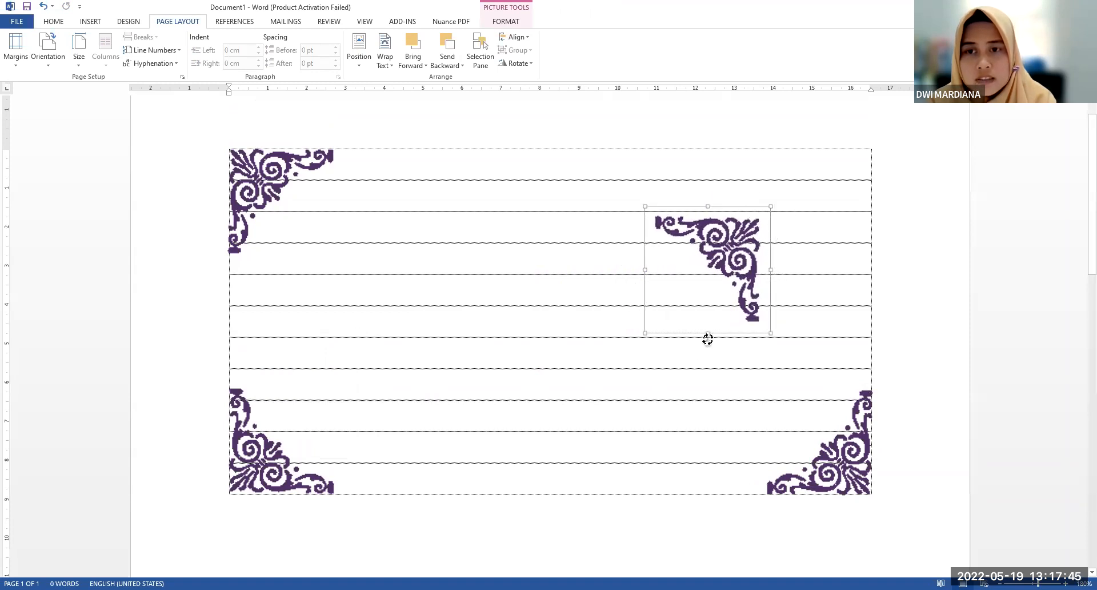
pyautogui.moveTo(723, 250); pyautogui.dragTo(838, 182)
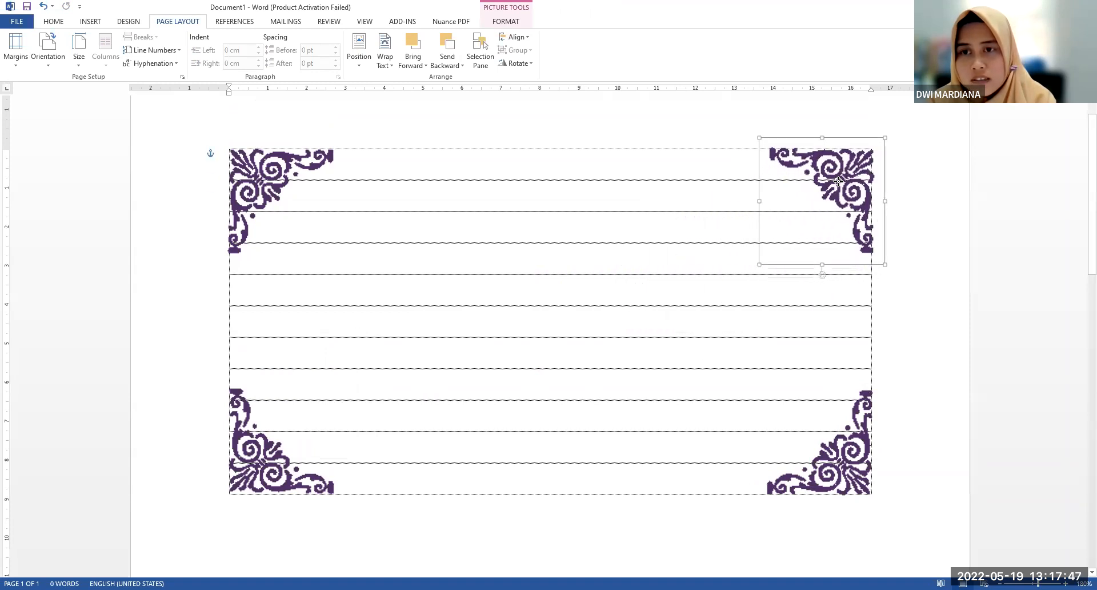
pyautogui.click(271, 167)
pyautogui.click(506, 22)
pyautogui.click(395, 221)
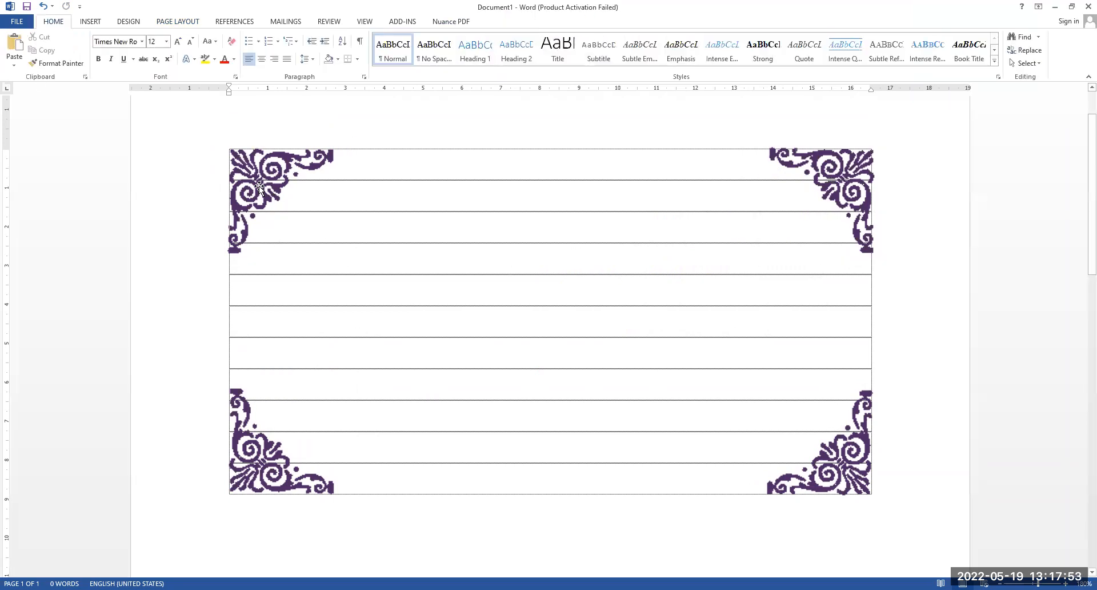
pyautogui.click(259, 186)
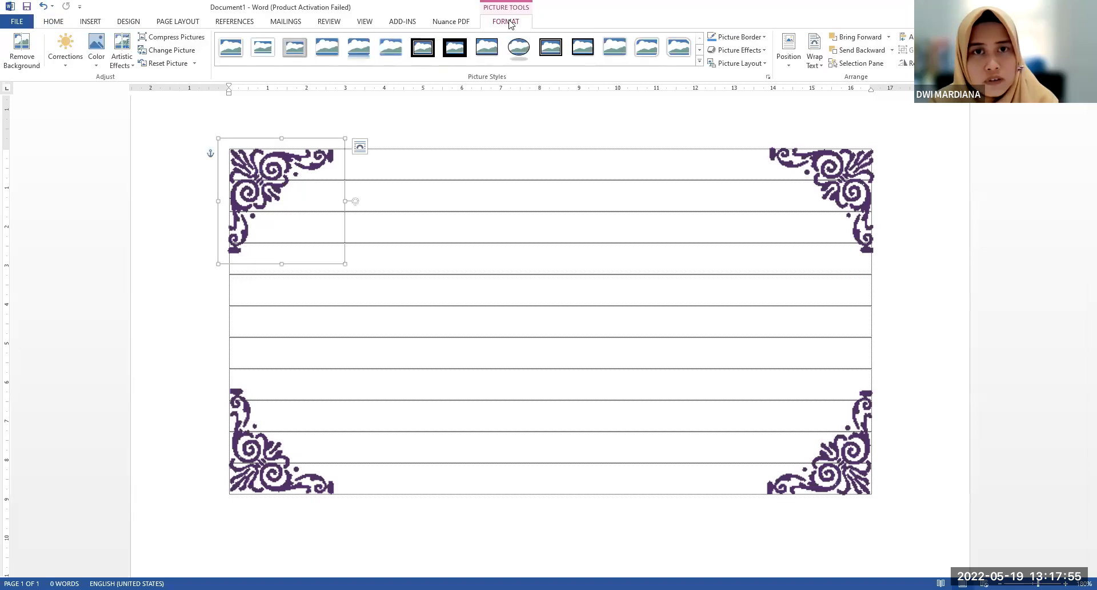
pyautogui.click(95, 59)
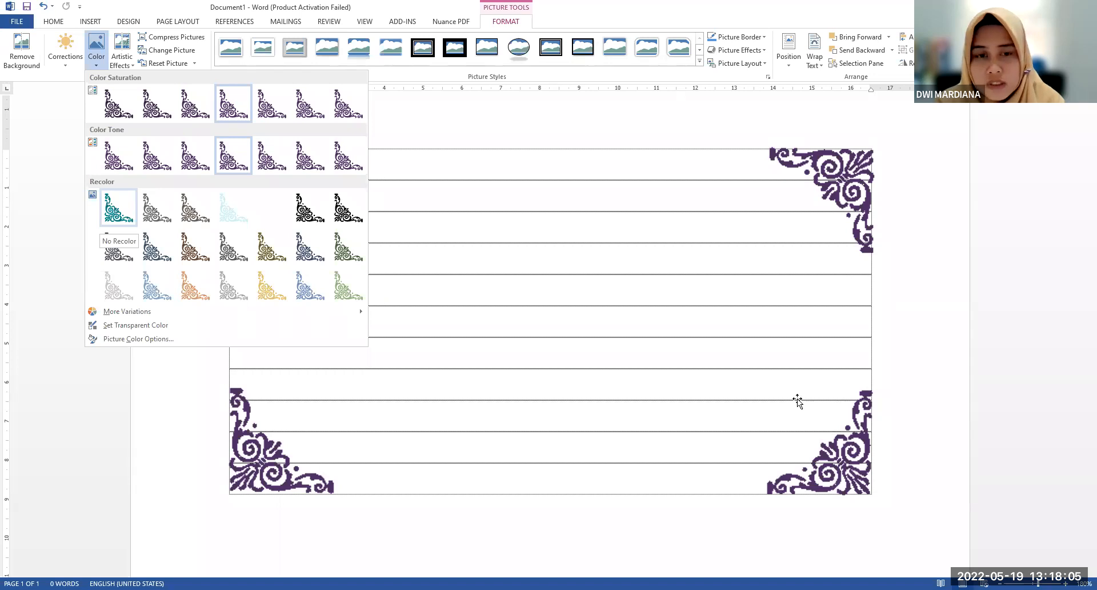
# Set the lower-right and lower-left corner ornaments to No Recolor
pyautogui.click(832, 449)
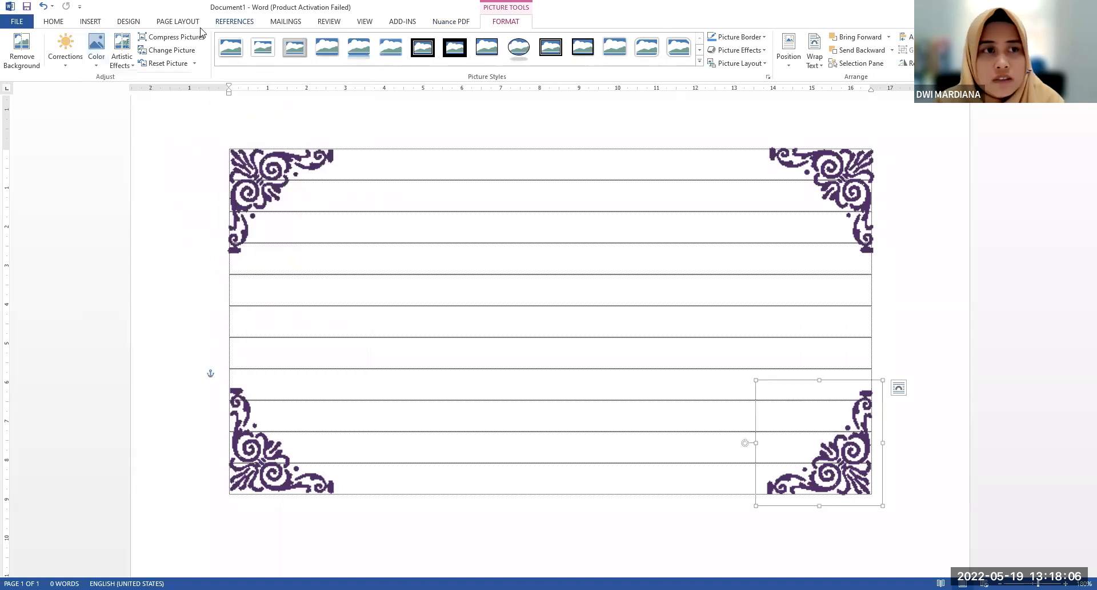
pyautogui.click(96, 67)
pyautogui.click(114, 212)
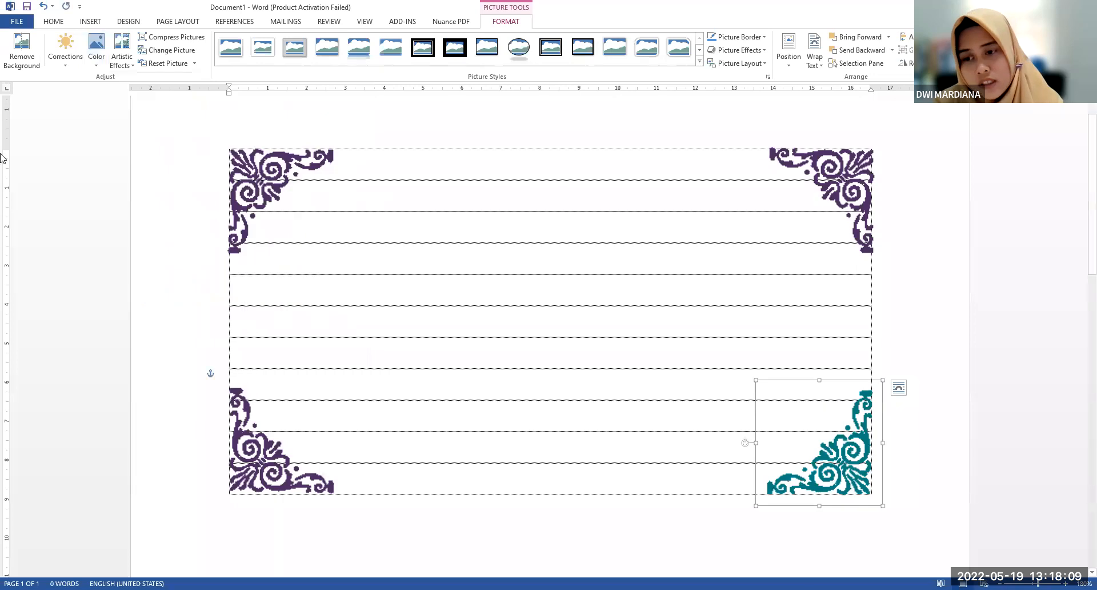
pyautogui.click(255, 483)
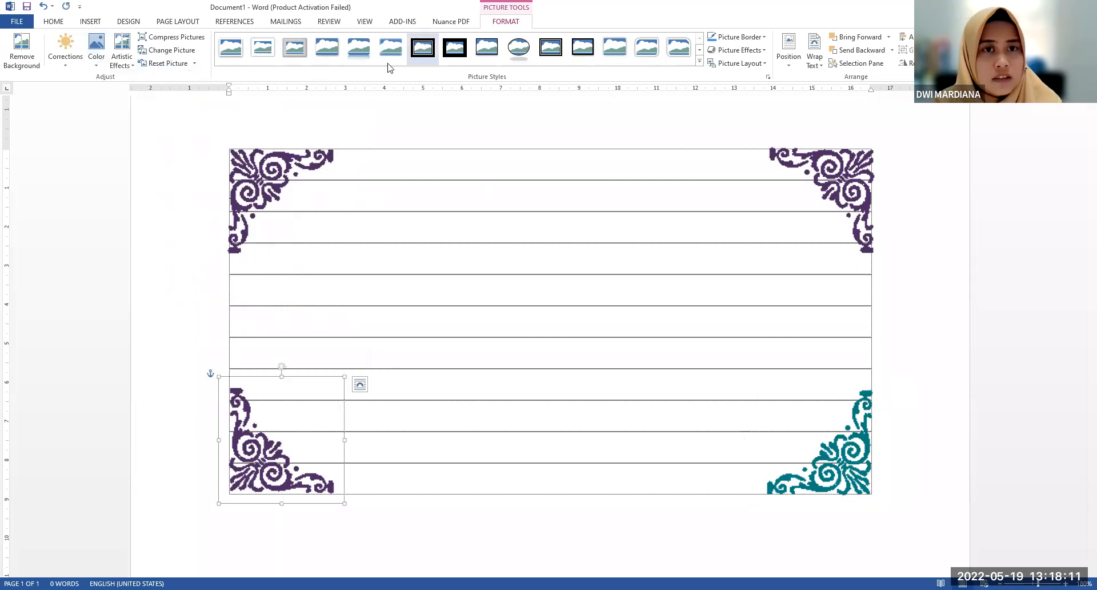
pyautogui.click(96, 57)
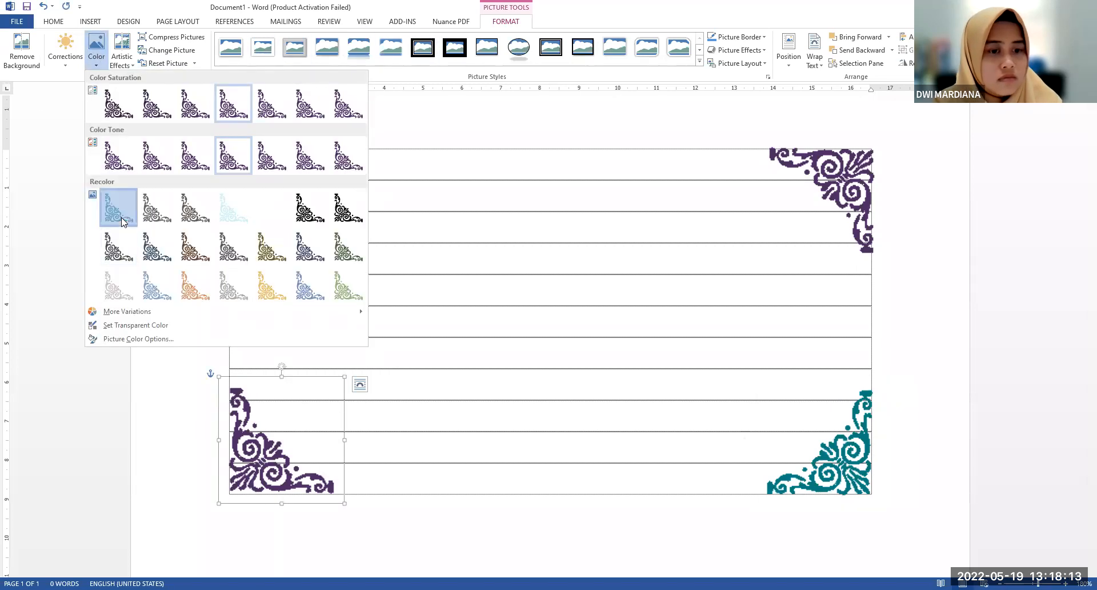
pyautogui.click(120, 217)
# Apply No Recolor to the upper-left and upper-right corner ornaments to match the lower pair
pyautogui.click(274, 183)
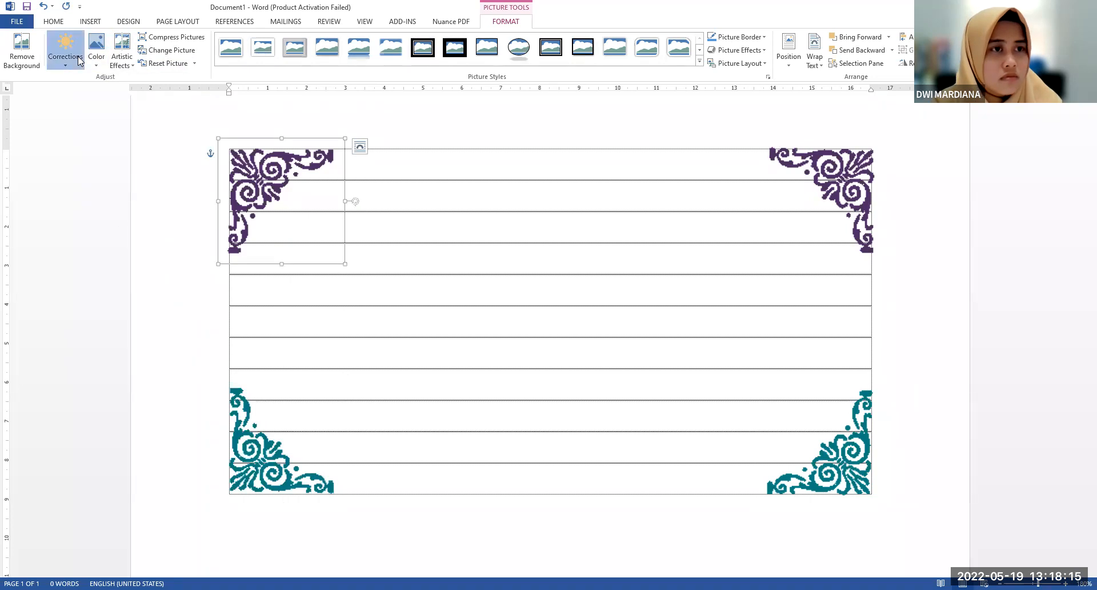
pyautogui.click(100, 63)
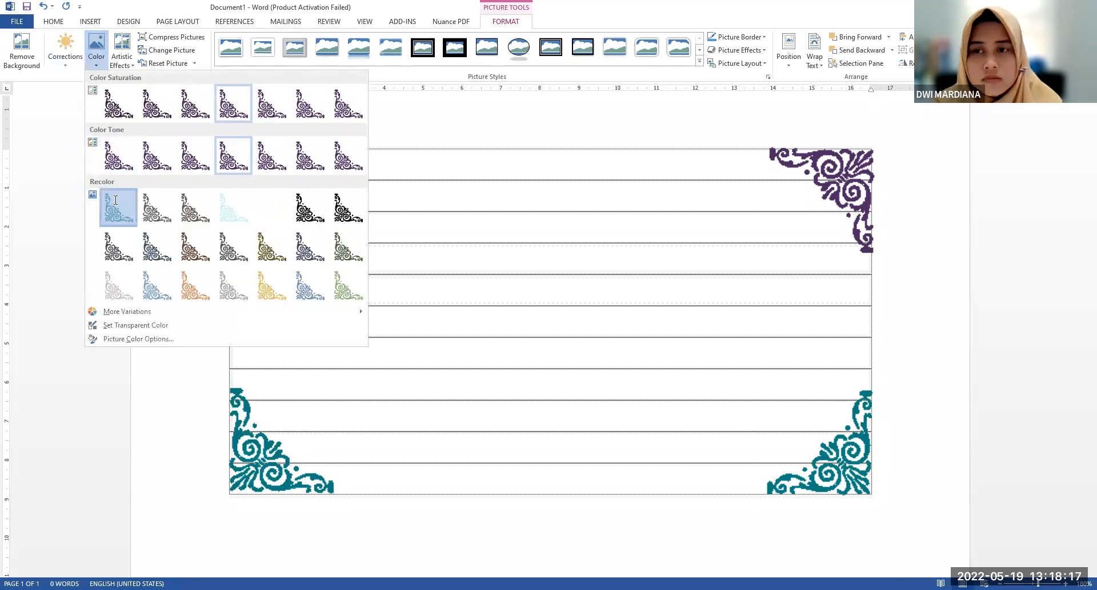
pyautogui.click(107, 63)
pyautogui.click(96, 48)
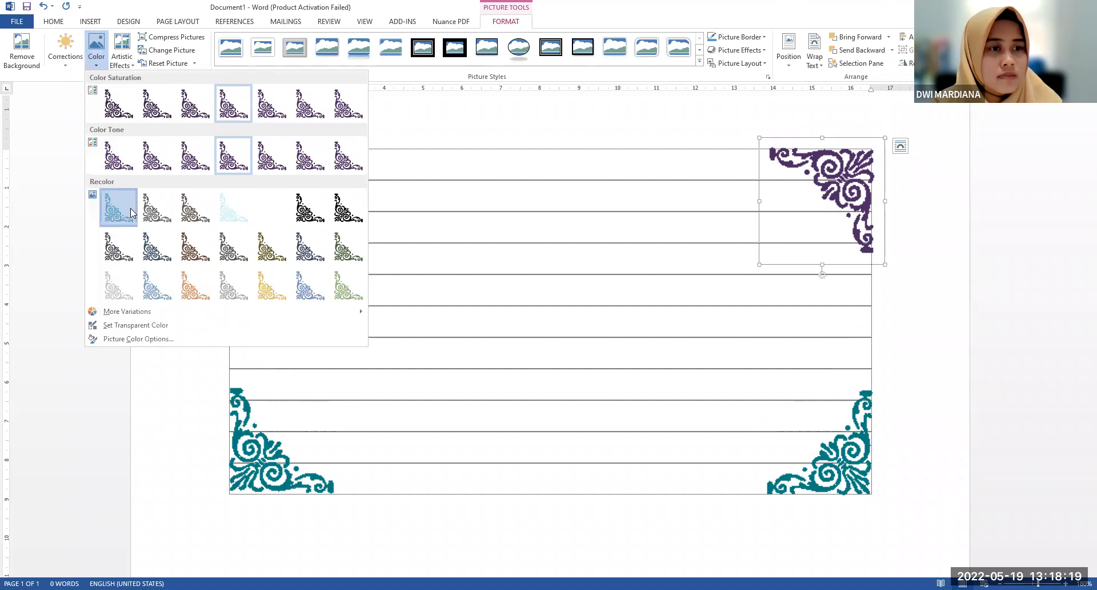
pyautogui.click(120, 216)
pyautogui.click(433, 248)
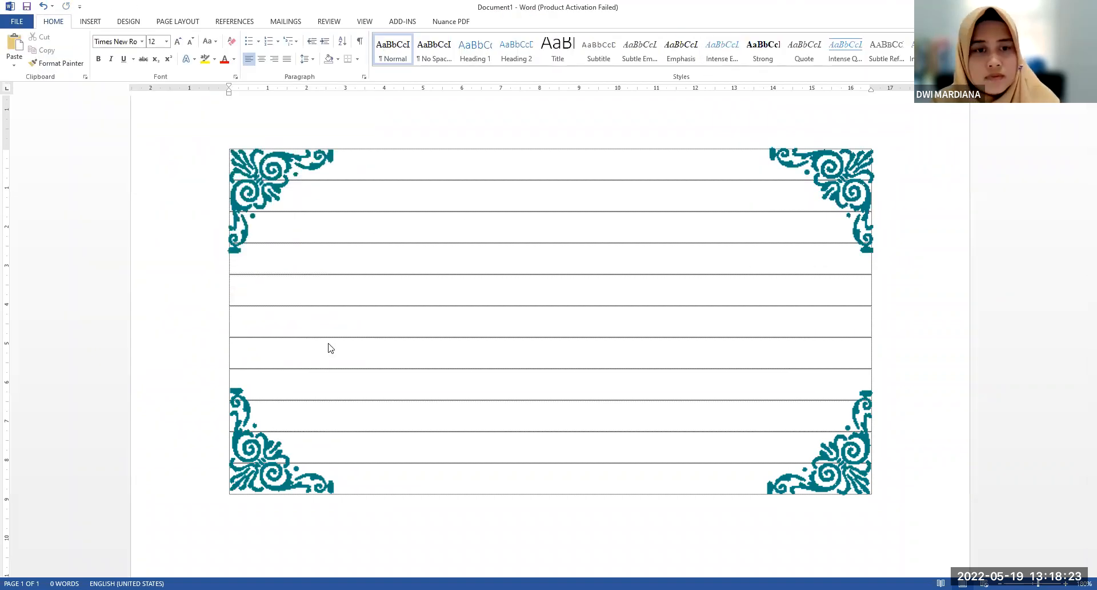
# Switch to UNDANGAN WALIMAH to examine the bar joining the front card's upper ornaments, and return to Document1
pyautogui.hotkey('alt', 'Tab')
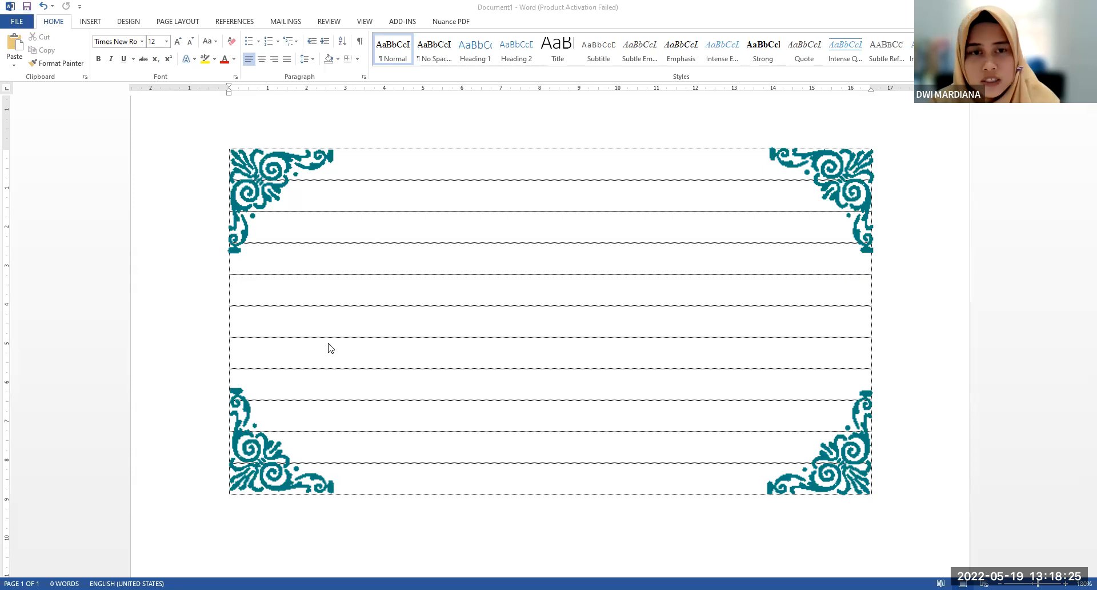
pyautogui.click(533, 175)
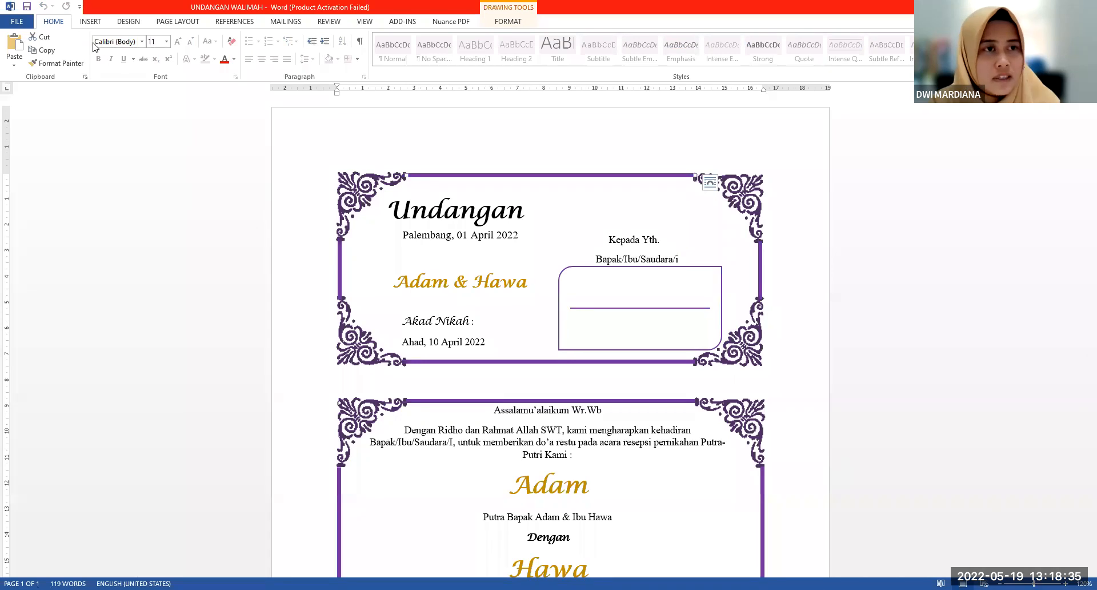
pyautogui.hotkey('alt', 'Tab')
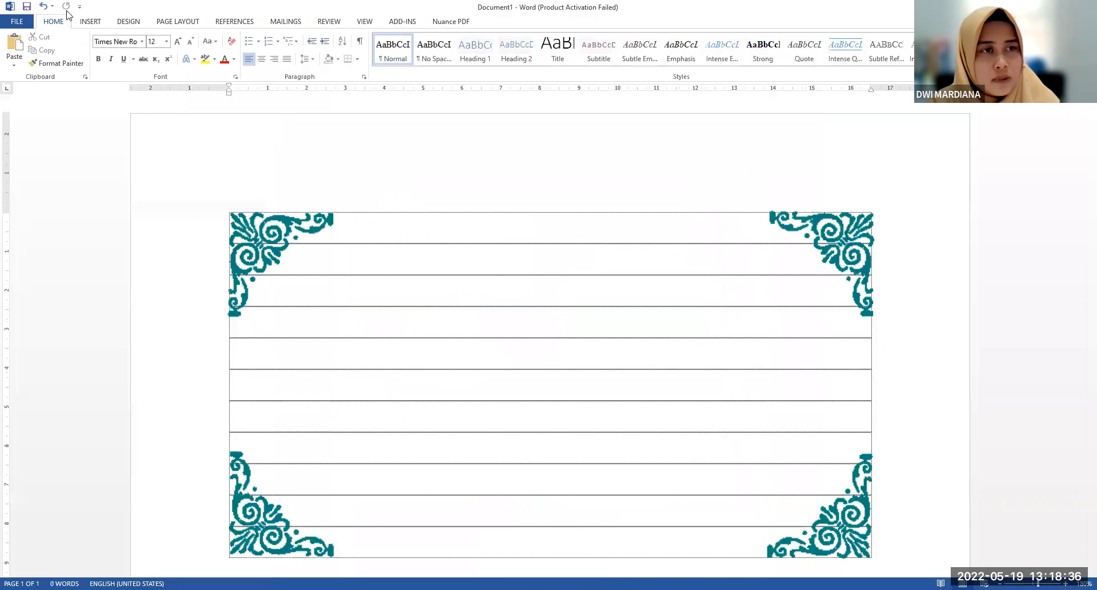
# Draw a thin rectangle along the upper edge of the text area, spanning the gap between the two upper corner ornaments
pyautogui.click(101, 23)
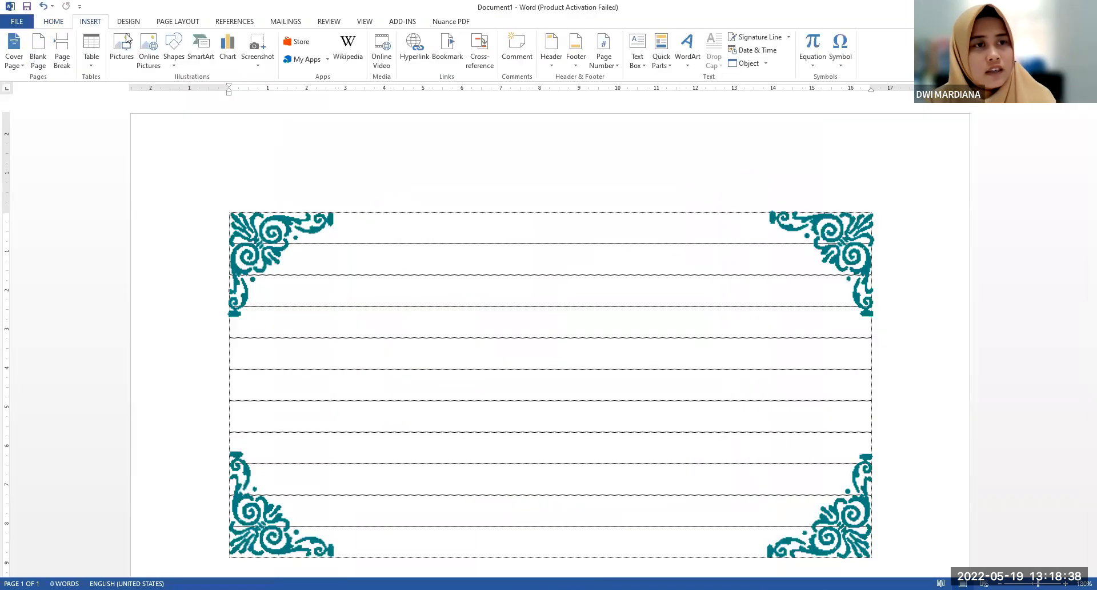
pyautogui.click(181, 66)
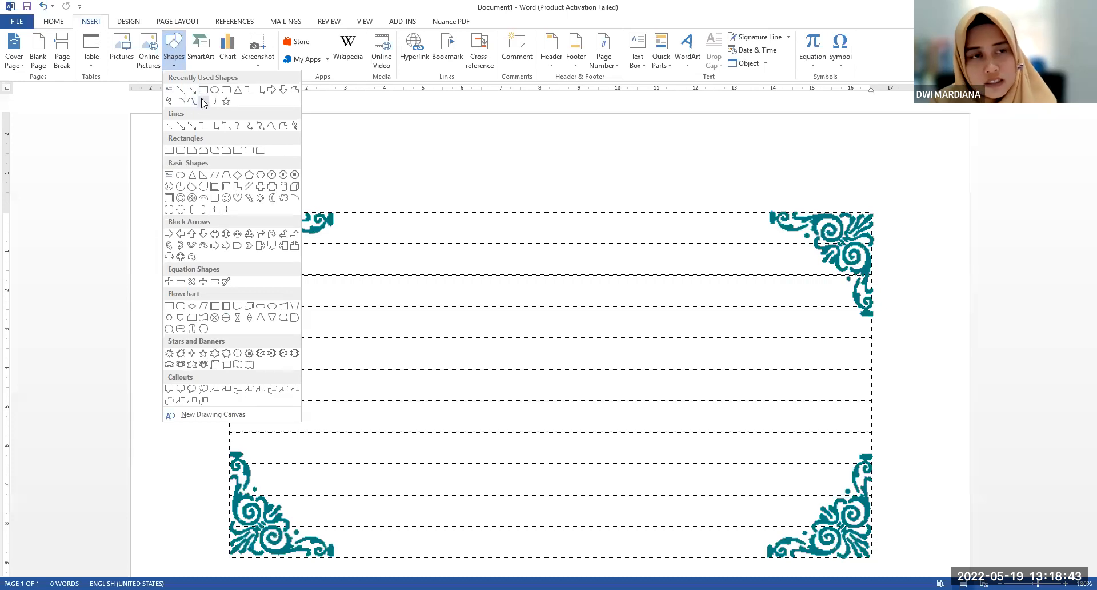
pyautogui.click(204, 91)
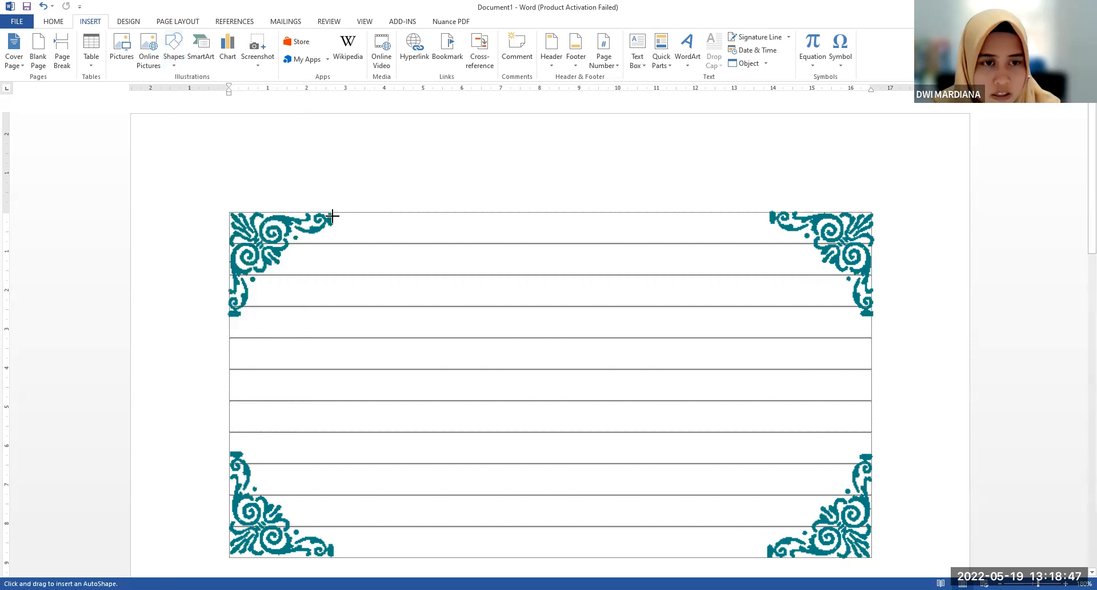
pyautogui.moveTo(332, 213); pyautogui.dragTo(771, 215)
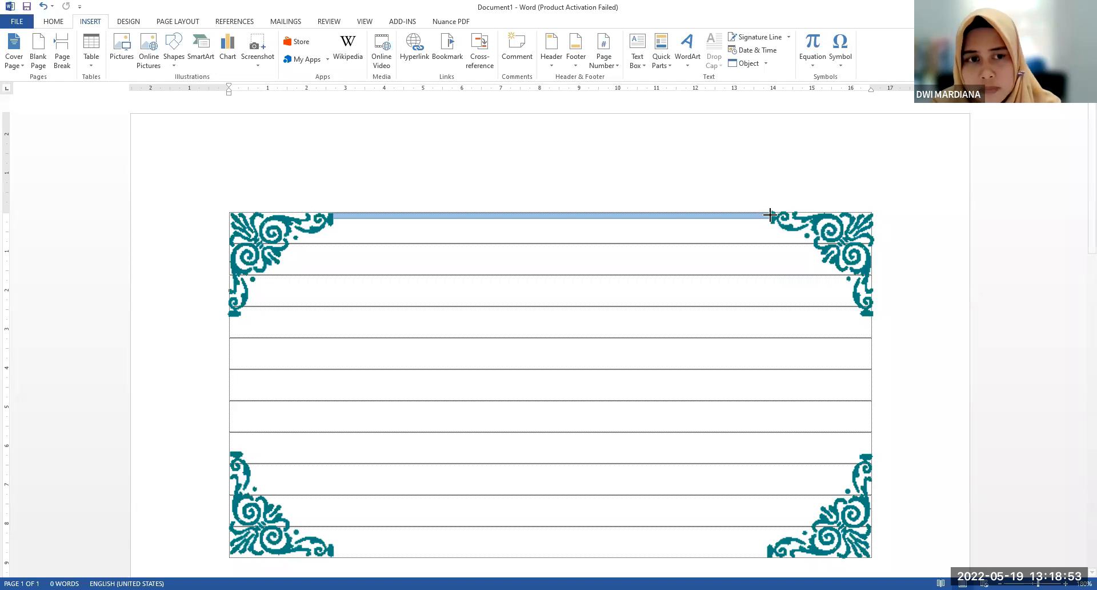
# Fill the thin upper border bar with the darkest blue theme color and keep the bar selected
pyautogui.click(554, 216)
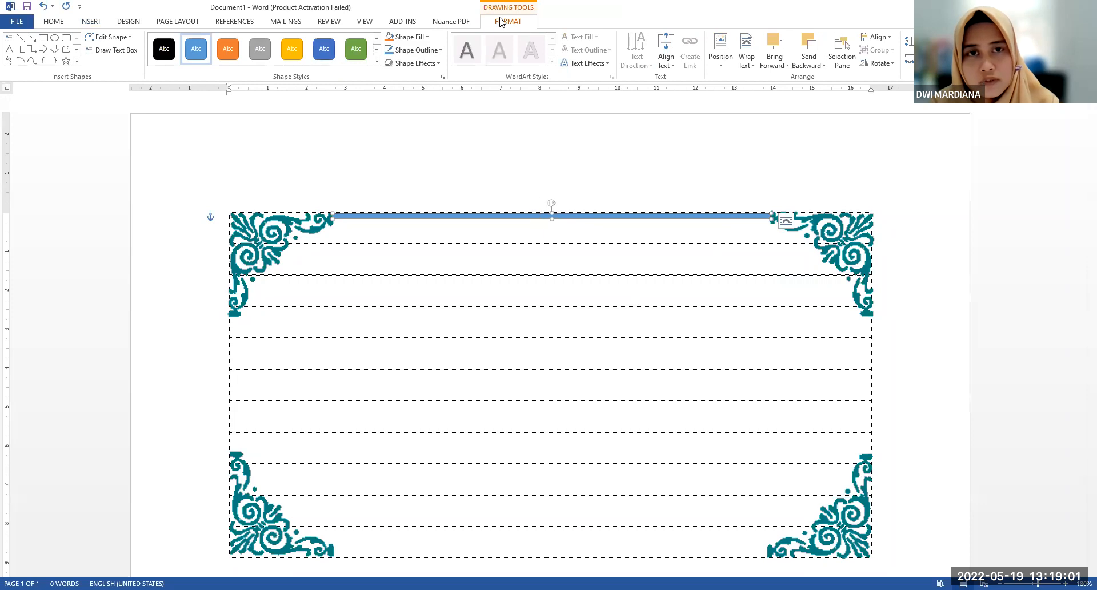
pyautogui.click(410, 37)
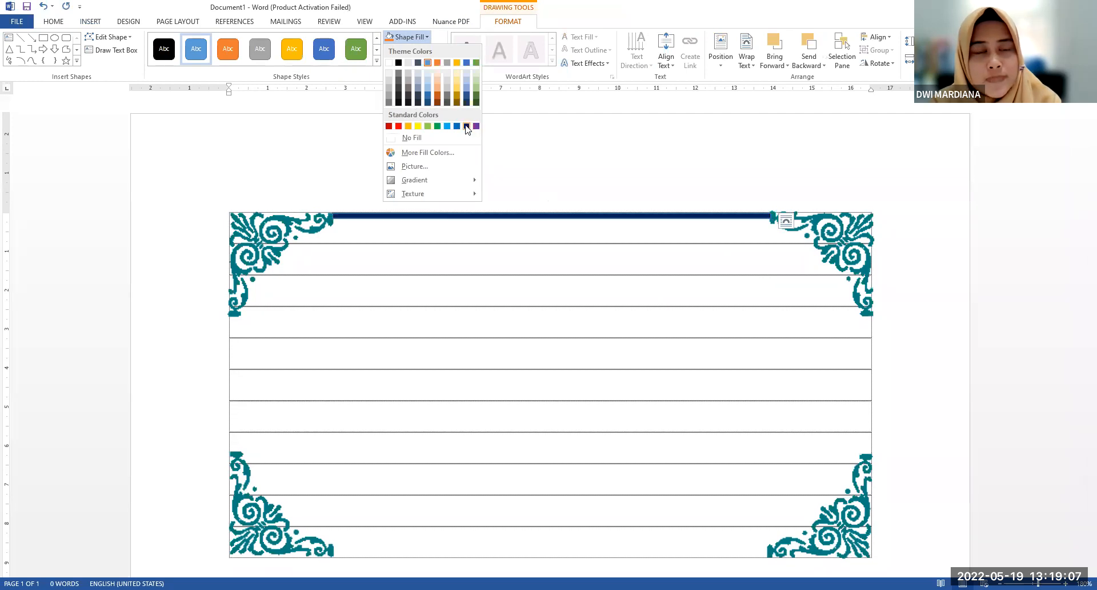
pyautogui.click(427, 103)
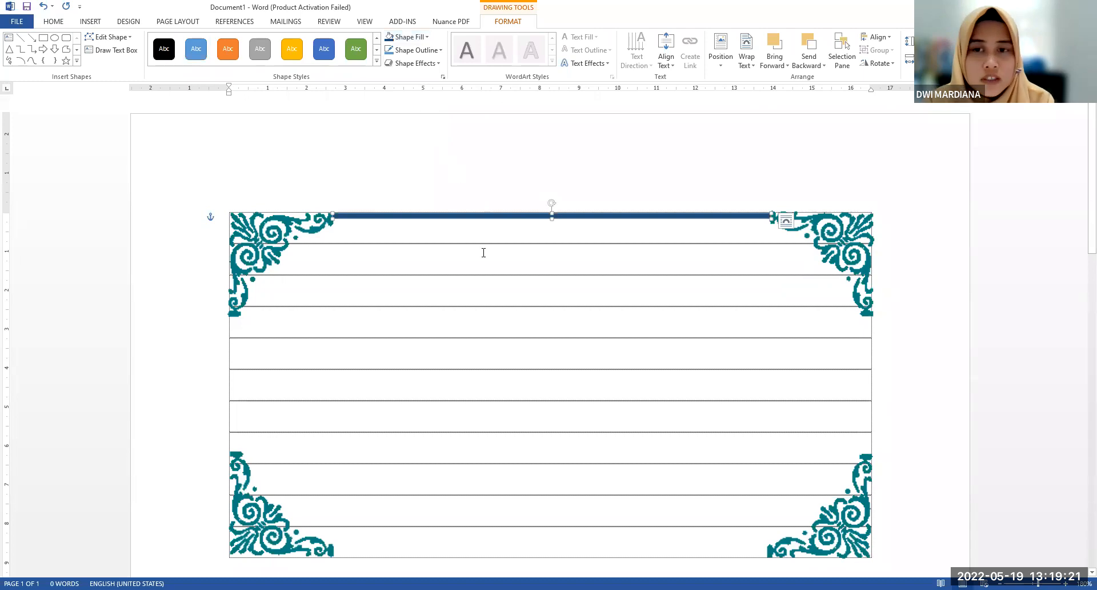
pyautogui.click(533, 215)
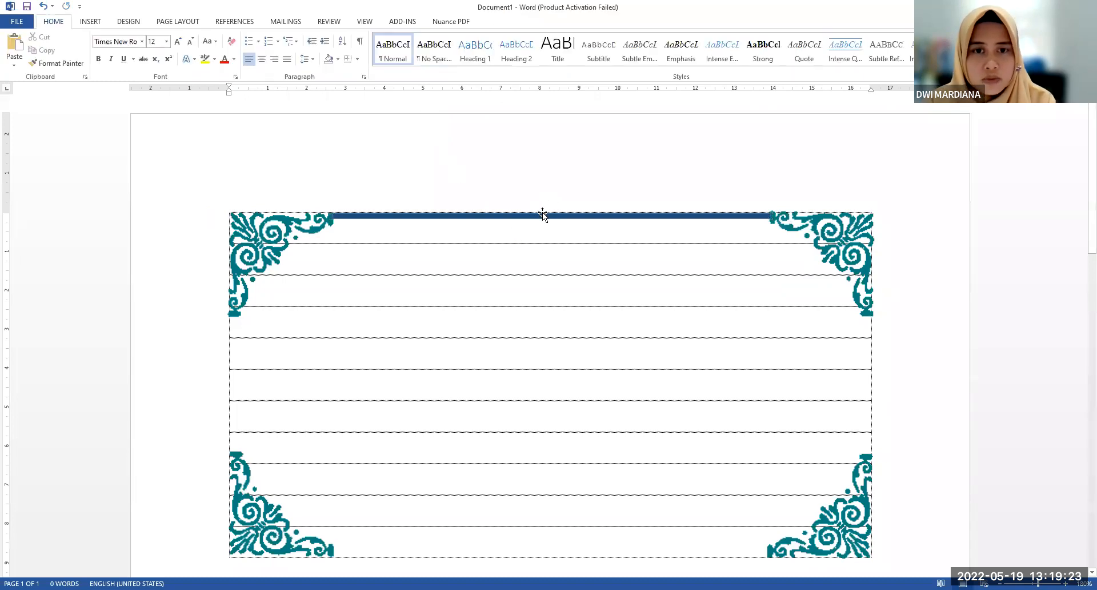
pyautogui.click(543, 215)
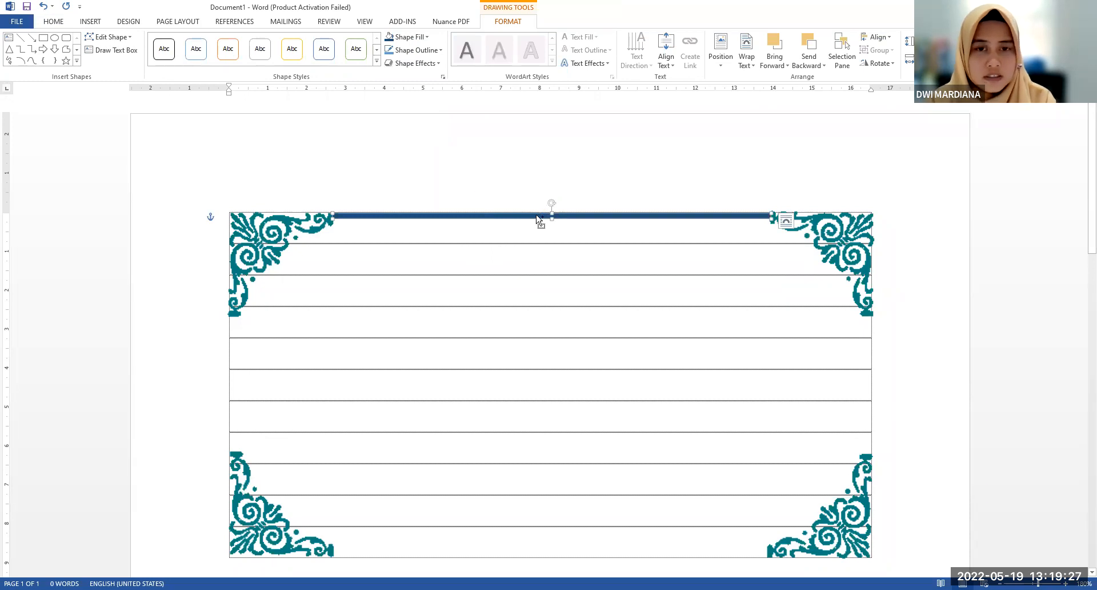
# Duplicate the upper border bar and place the copy along the text area's lower edge, between the two lower corner ornaments
pyautogui.moveTo(537, 218); pyautogui.dragTo(552, 235)
pyautogui.scroll(-1, 552, 234)
pyautogui.moveTo(552, 187); pyautogui.dragTo(530, 506)
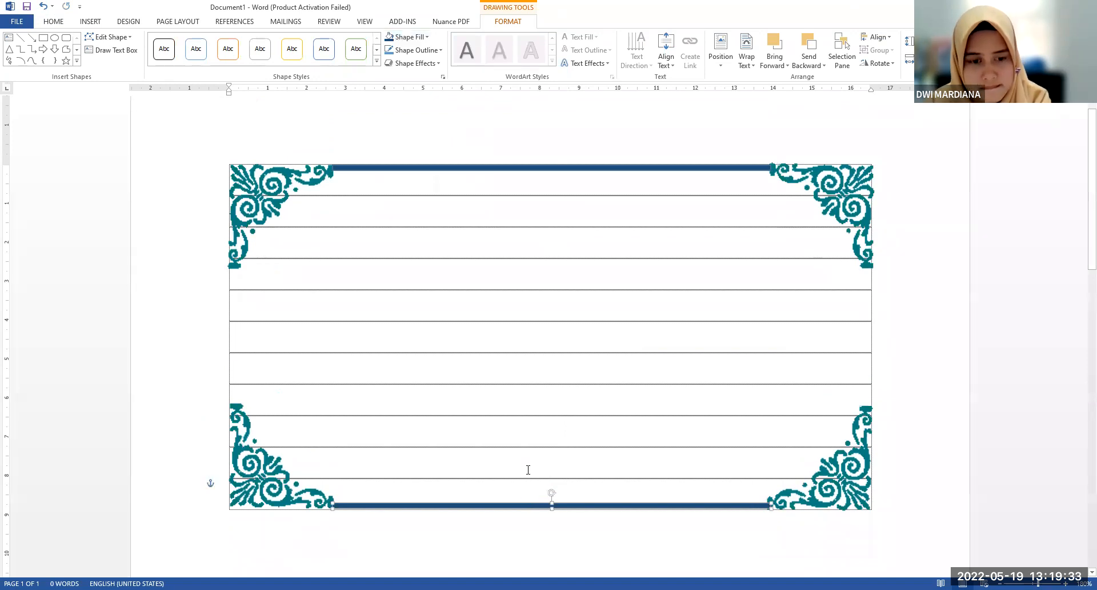
pyautogui.click(557, 394)
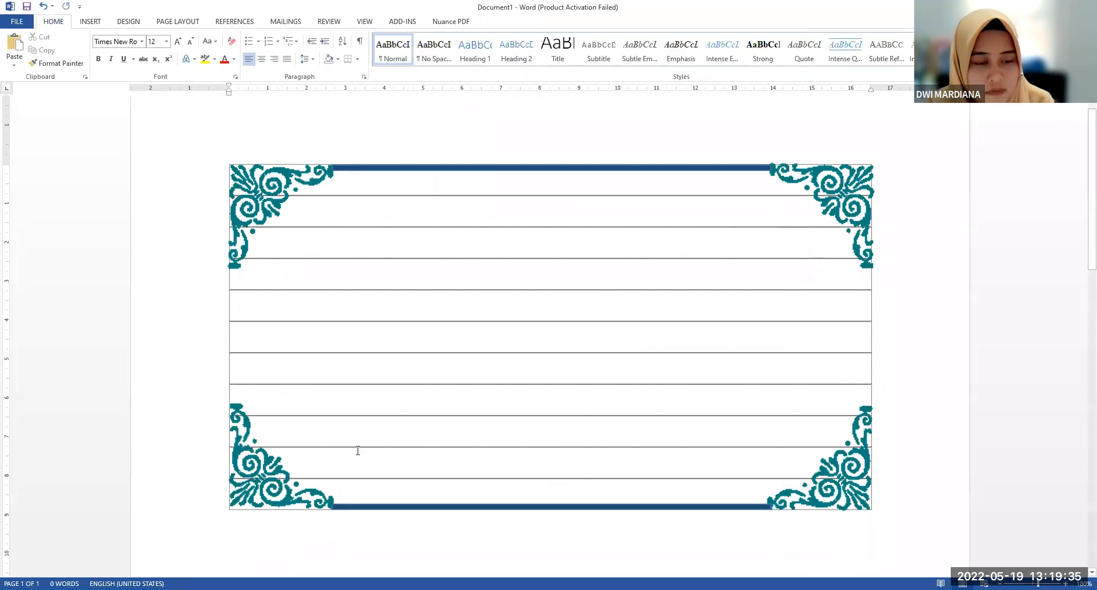
# Nudge the lower-left and lower-right corner ornaments slightly downward to line up with the lower border bar
pyautogui.scroll(-4, 358, 451)
pyautogui.click(230, 239)
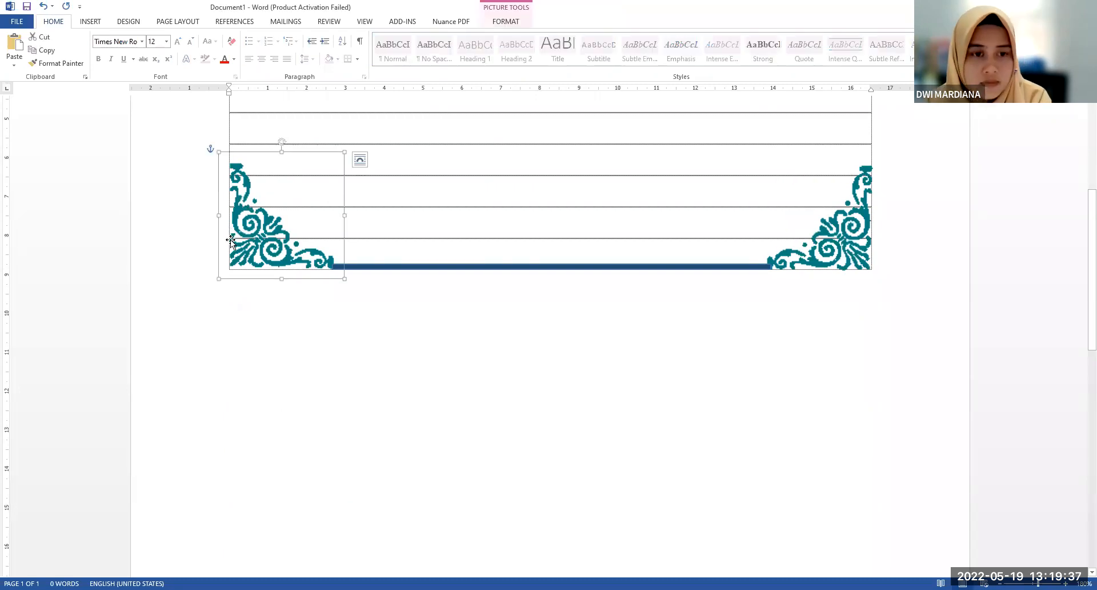
pyautogui.moveTo(231, 239); pyautogui.dragTo(231, 241)
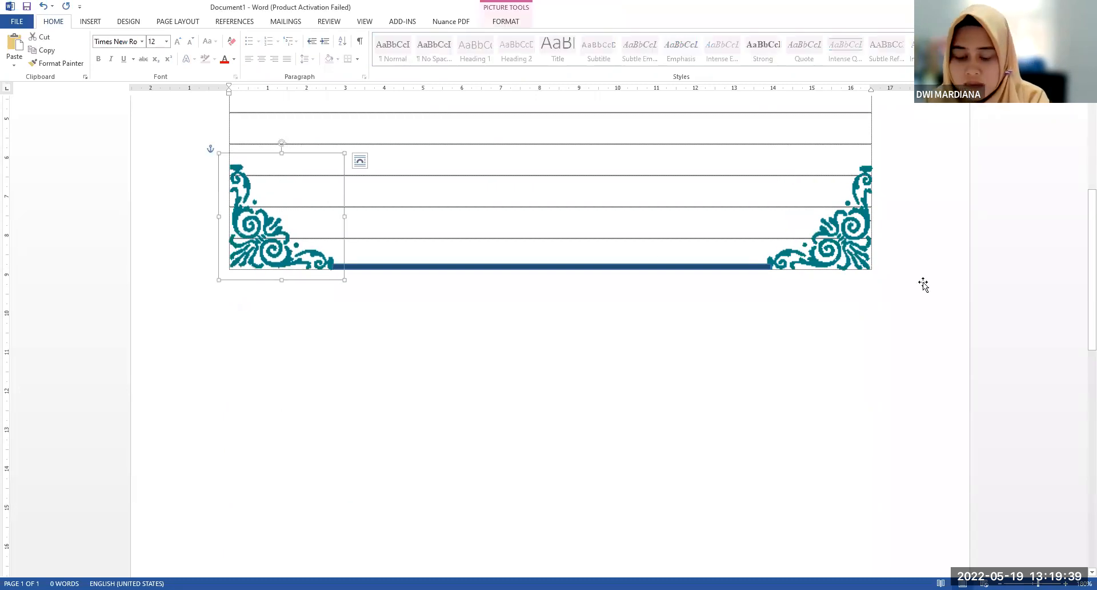
pyautogui.press('Tab')
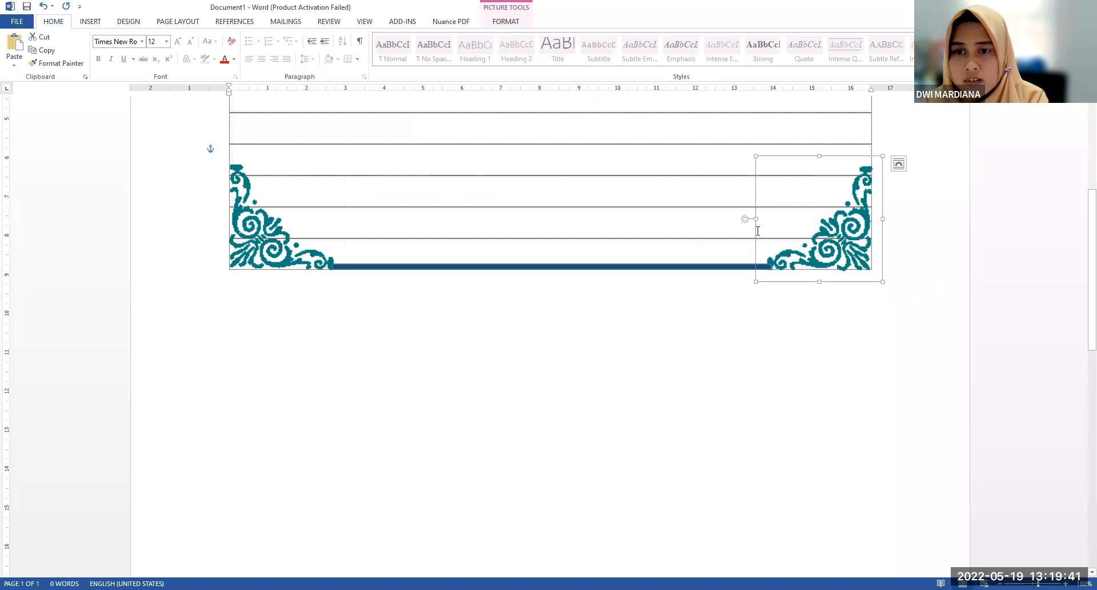
pyautogui.click(686, 213)
pyautogui.scroll(4, 685, 213)
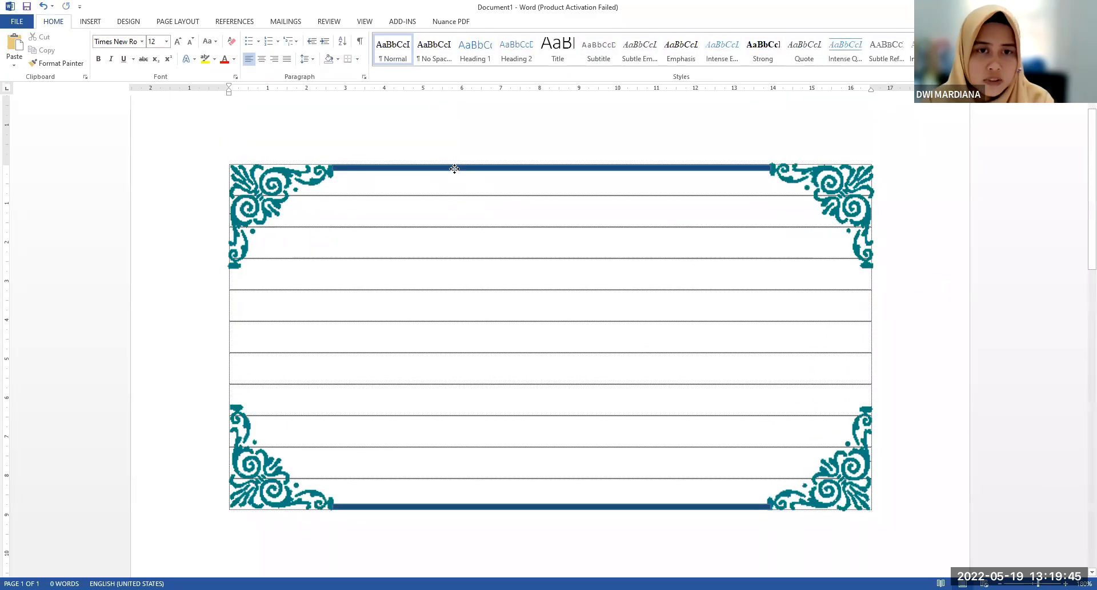
# Make another copy of the upper border bar and rotate the copy to vertical
pyautogui.click(455, 168)
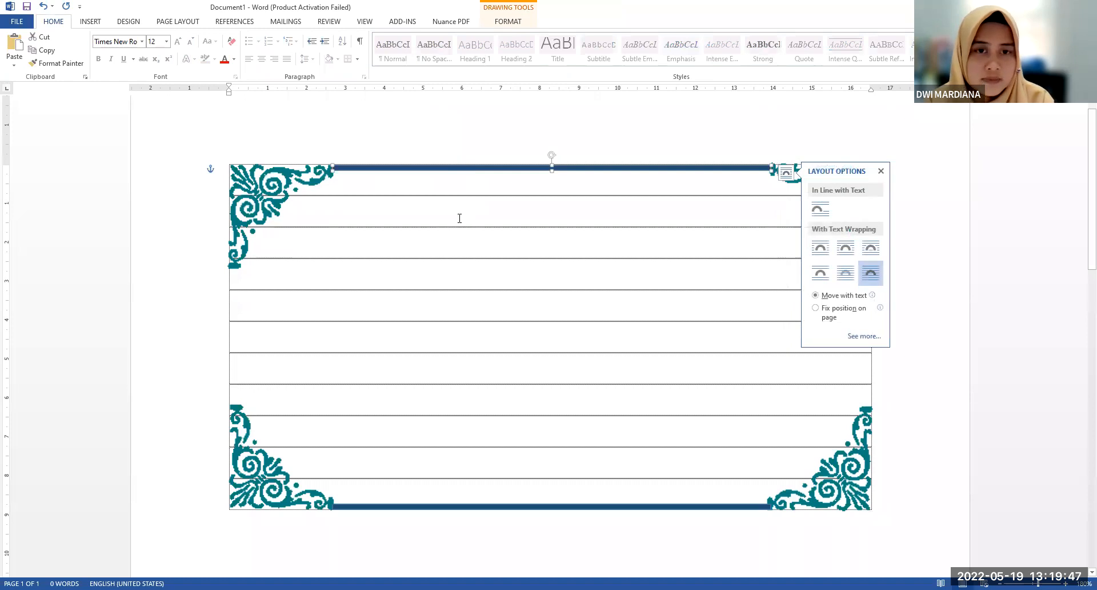
pyautogui.click(532, 228)
pyautogui.hotkey('ctrl', 'v')
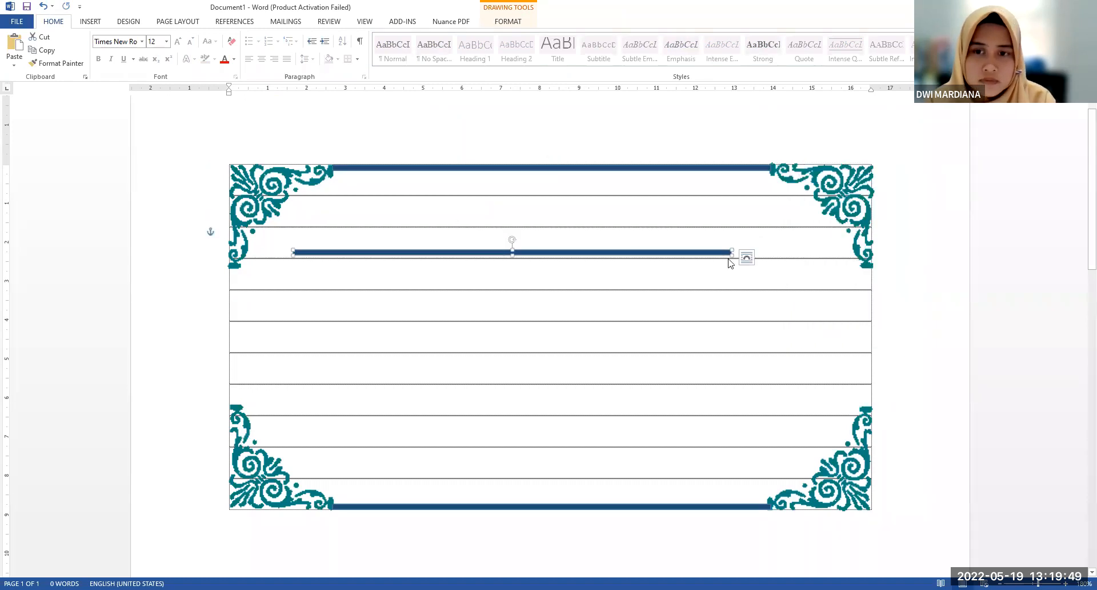
pyautogui.moveTo(512, 247); pyautogui.dragTo(539, 252)
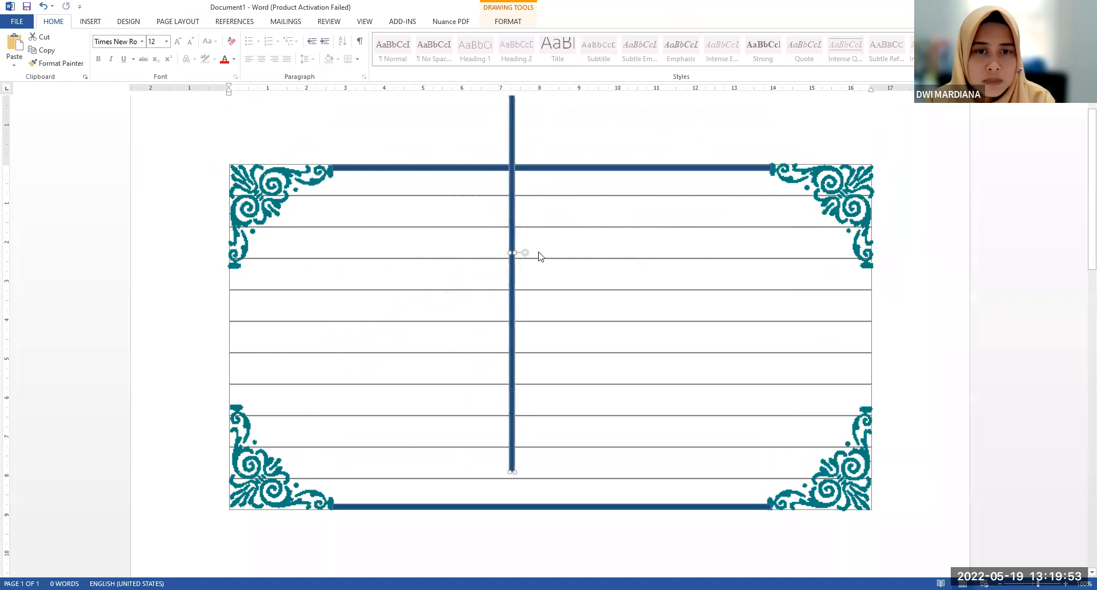
# Shorten the vertical bar and move it to the text area's left edge, below the upper-left ornament
pyautogui.scroll(1, 551, 314)
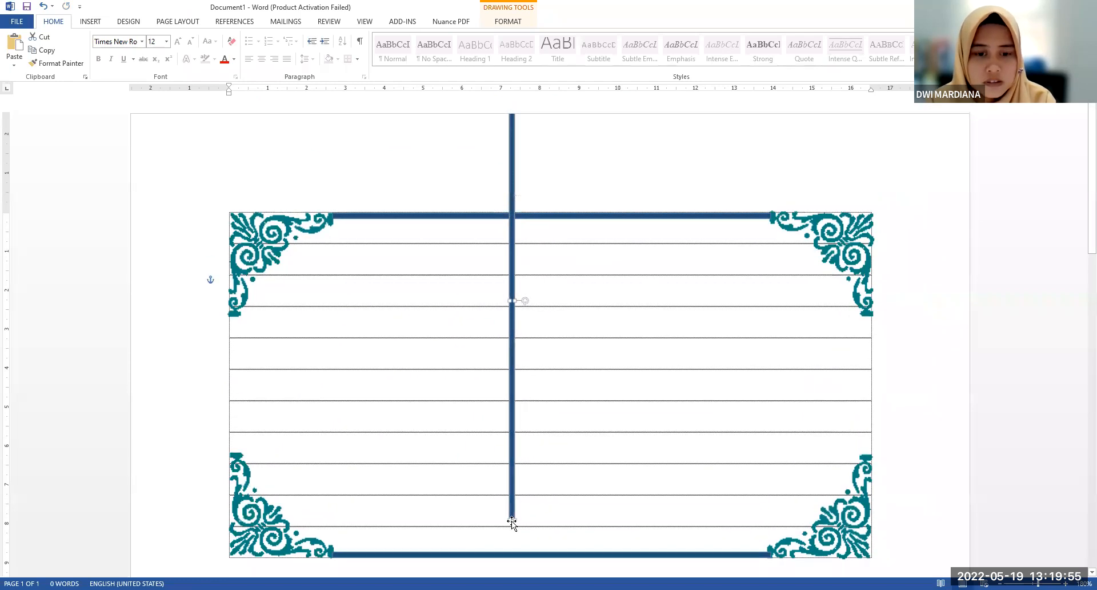
pyautogui.moveTo(514, 517); pyautogui.dragTo(512, 505)
pyautogui.moveTo(481, 403); pyautogui.dragTo(517, 246)
pyautogui.moveTo(511, 209); pyautogui.dragTo(235, 432)
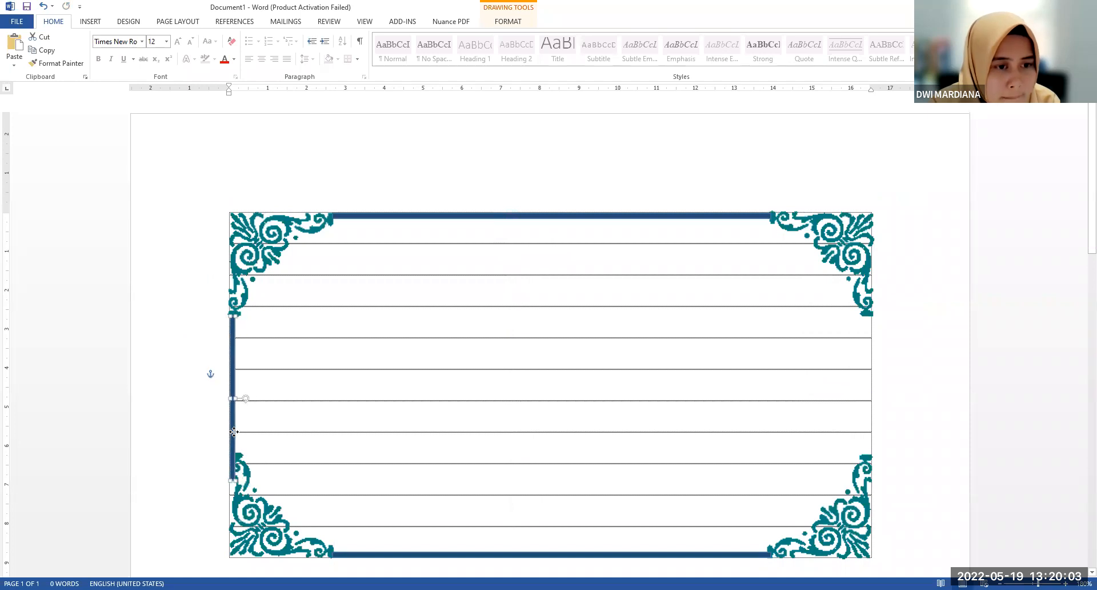
# Shorten the left border bar from its lower end to fit between the upper-left and lower-left ornaments
pyautogui.scroll(3, 233, 432)
pyautogui.scroll(2, 232, 432)
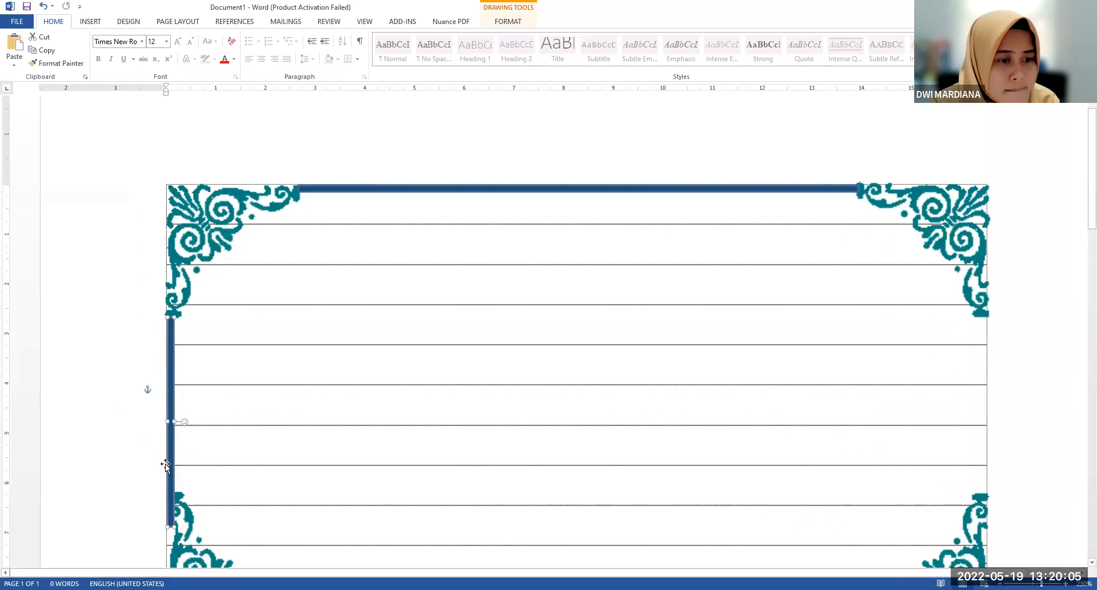
pyautogui.scroll(-3, 264, 396)
pyautogui.moveTo(171, 400); pyautogui.dragTo(172, 370)
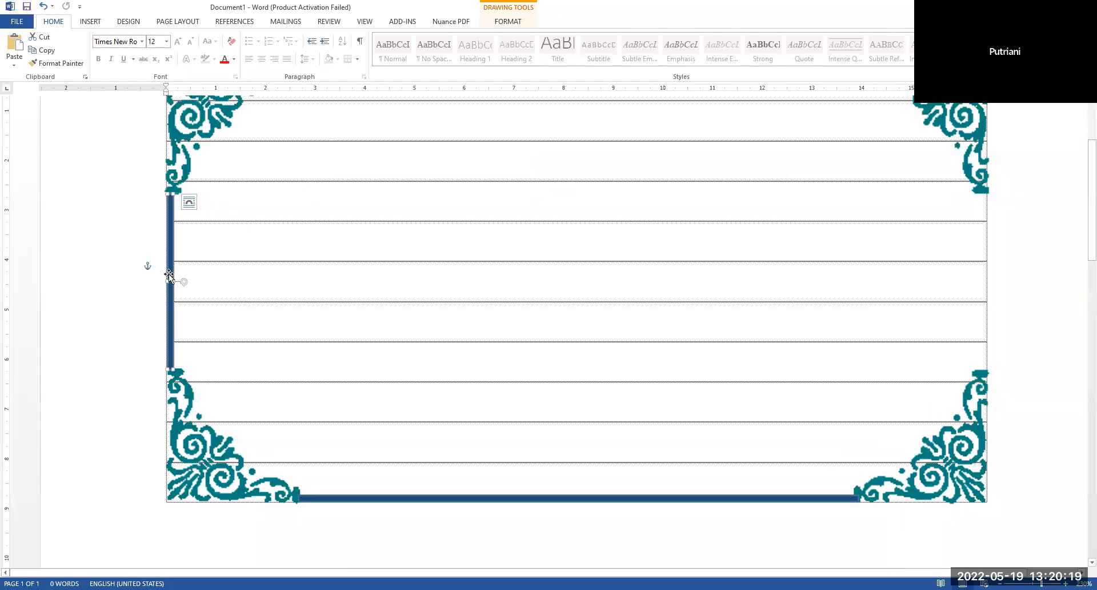
pyautogui.moveTo(174, 281); pyautogui.dragTo(174, 281)
pyautogui.click(212, 258)
pyautogui.scroll(1, 154, 327)
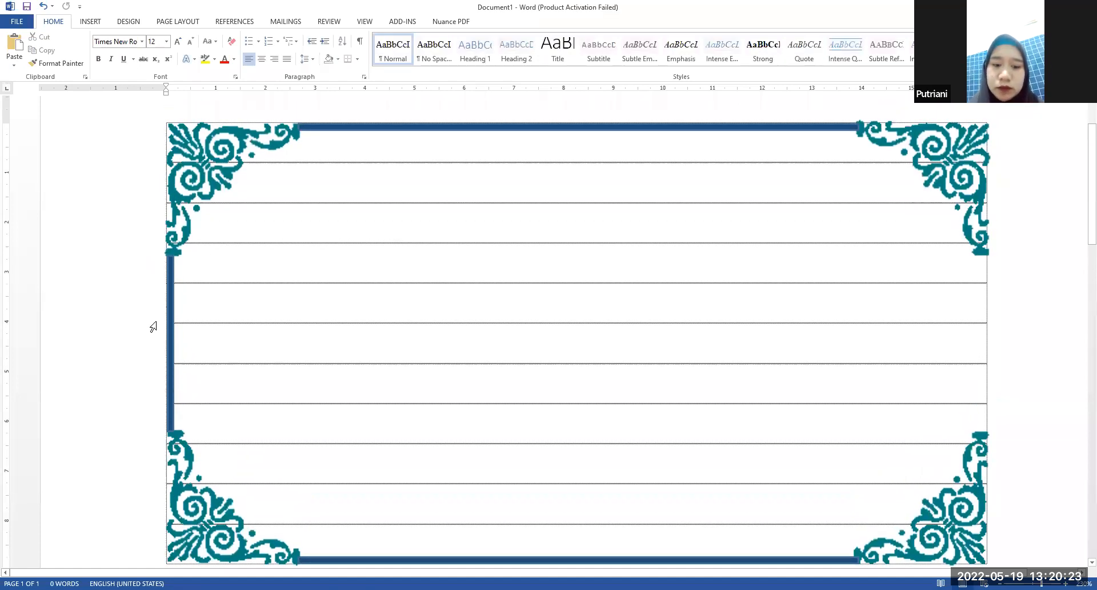
# Adjust the left border bar sideways so that it sits just inside the text area's left edge
pyautogui.click(170, 343)
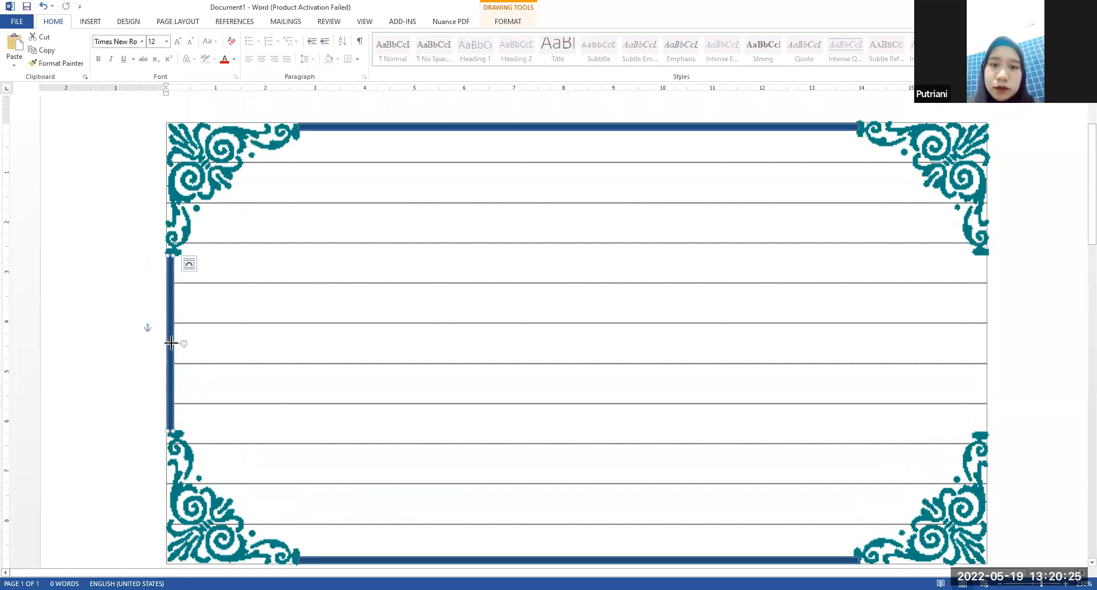
pyautogui.moveTo(171, 343); pyautogui.dragTo(167, 342)
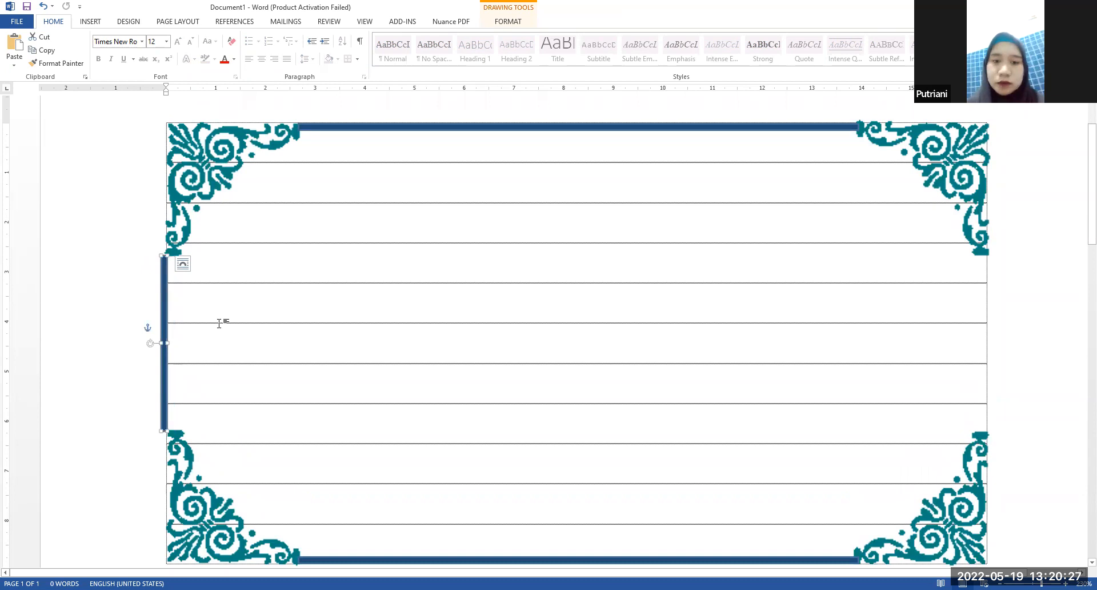
pyautogui.click(221, 319)
pyautogui.moveTo(166, 335); pyautogui.dragTo(173, 337)
pyautogui.click(179, 336)
pyautogui.scroll(1, 183, 326)
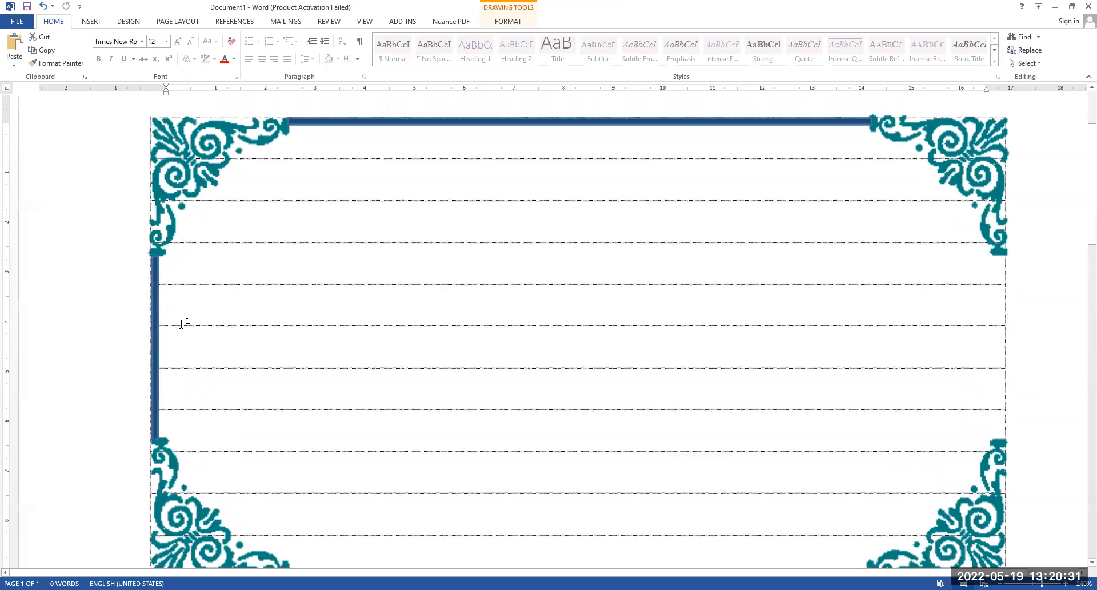
pyautogui.click(128, 331)
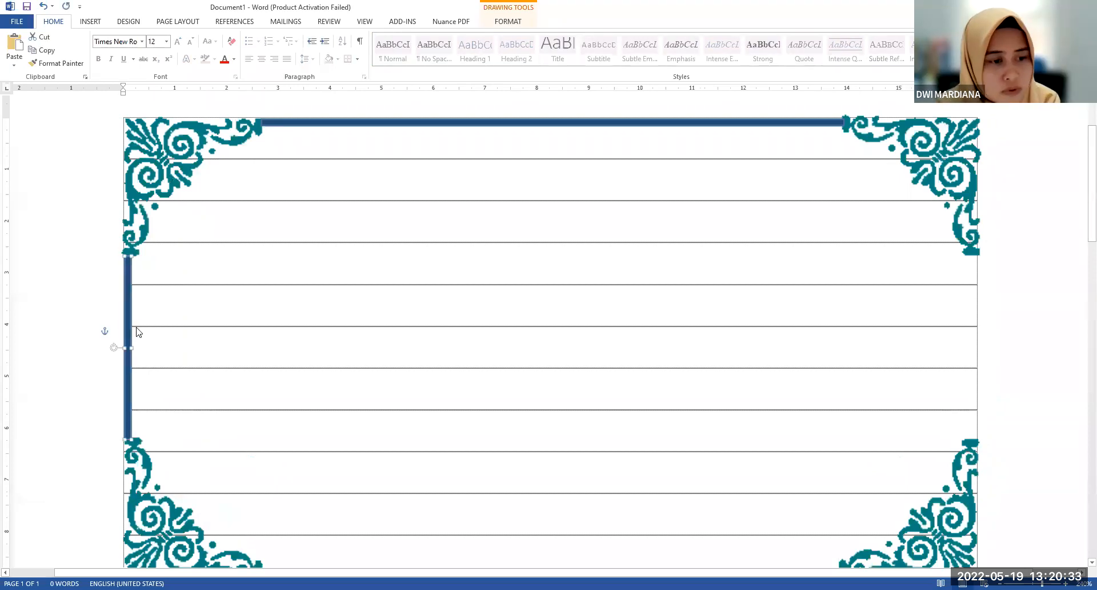
pyautogui.click(144, 326)
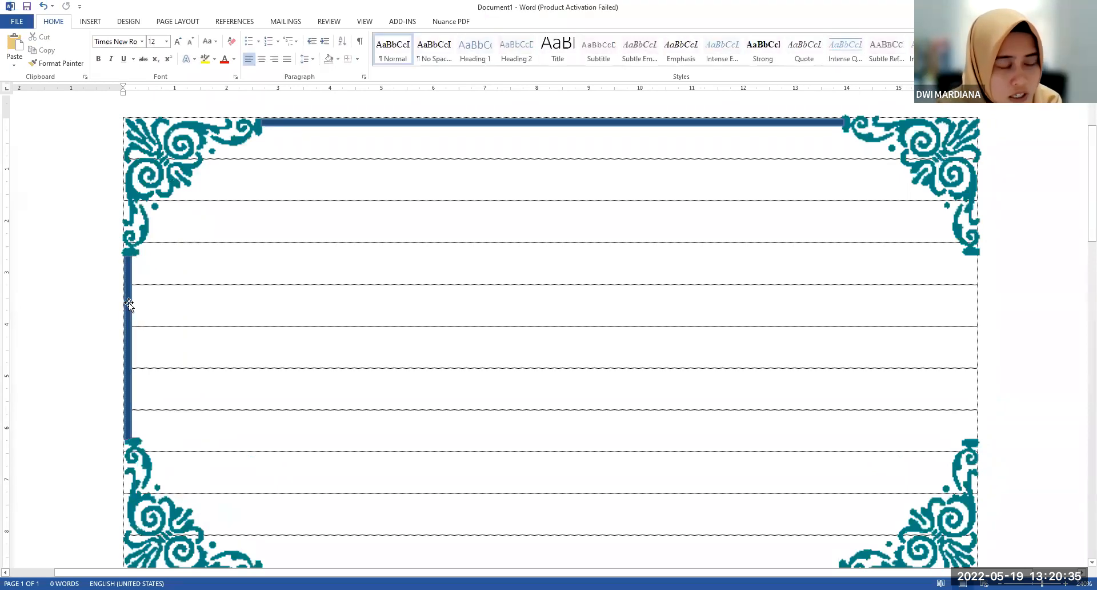
# Make the left border bar slightly thinner and nudge it into line with the left ornaments
pyautogui.click(128, 433)
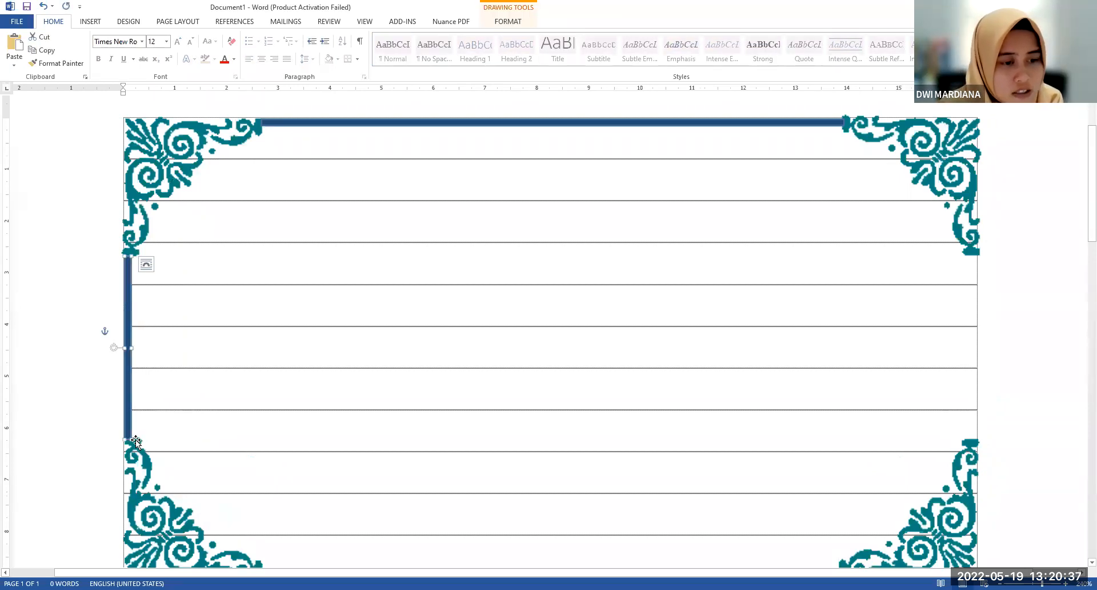
pyautogui.moveTo(131, 435); pyautogui.dragTo(131, 436)
pyautogui.click(207, 328)
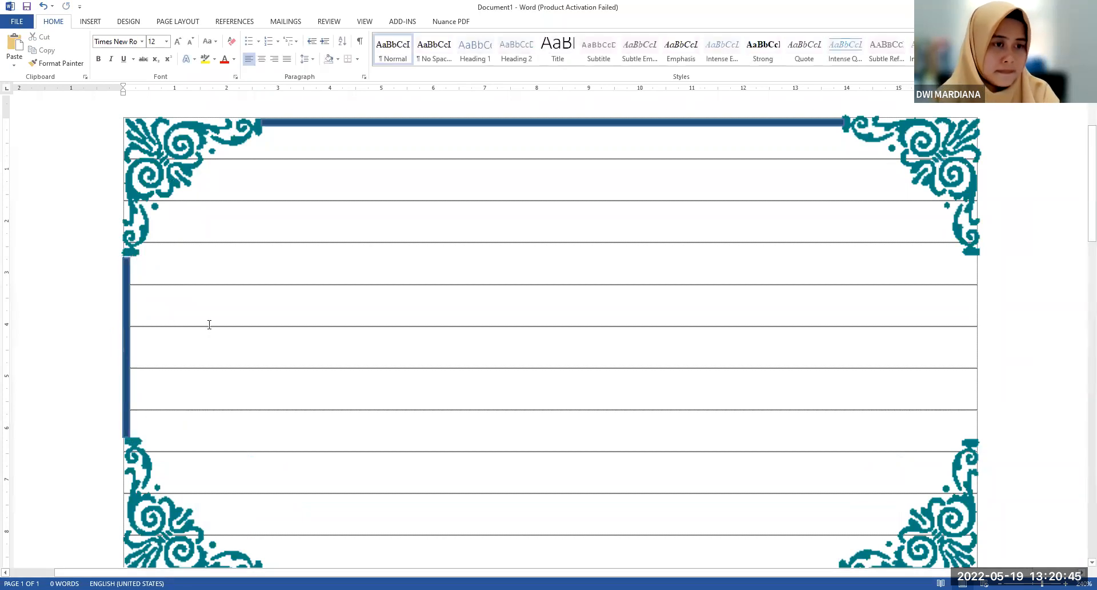
pyautogui.click(127, 318)
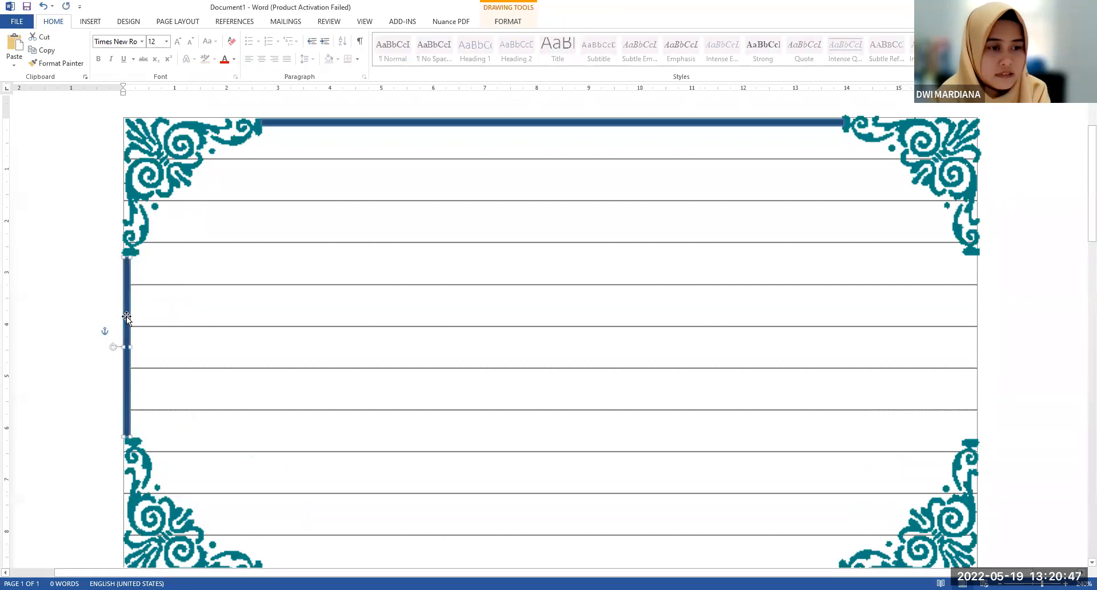
pyautogui.click(173, 341)
pyautogui.click(132, 350)
pyautogui.click(126, 400)
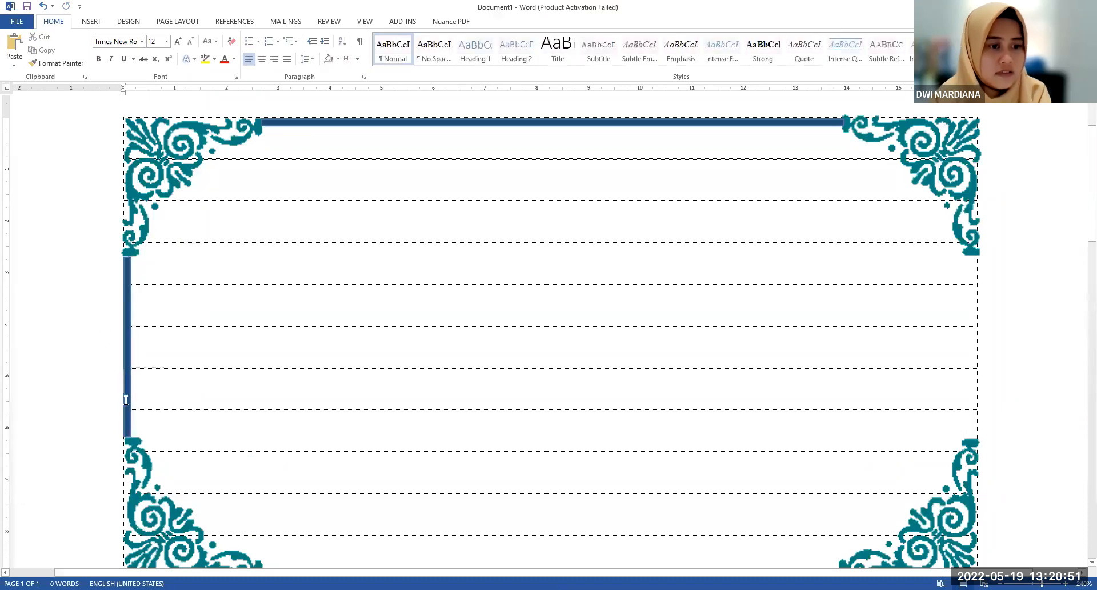
# Extend the left border bar's upper end to meet the upper-left ornament
pyautogui.click(126, 327)
pyautogui.moveTo(131, 257); pyautogui.dragTo(127, 253)
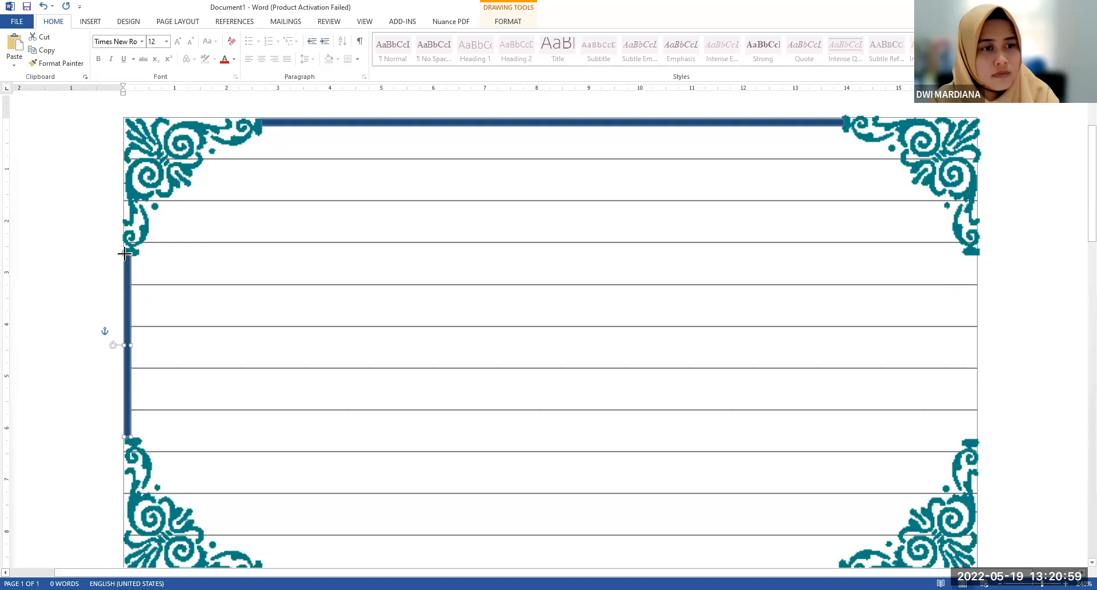
pyautogui.click(287, 289)
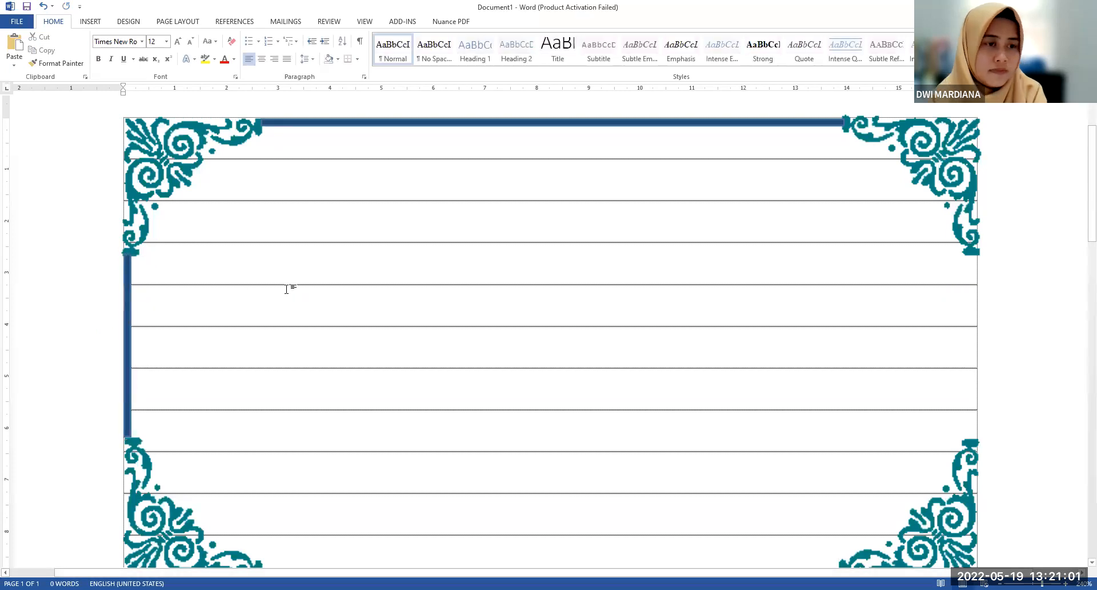
# Copy the left border bar and place the copy on the text area's right edge, between the two right corner ornaments
pyautogui.click(125, 344)
pyautogui.click(187, 323)
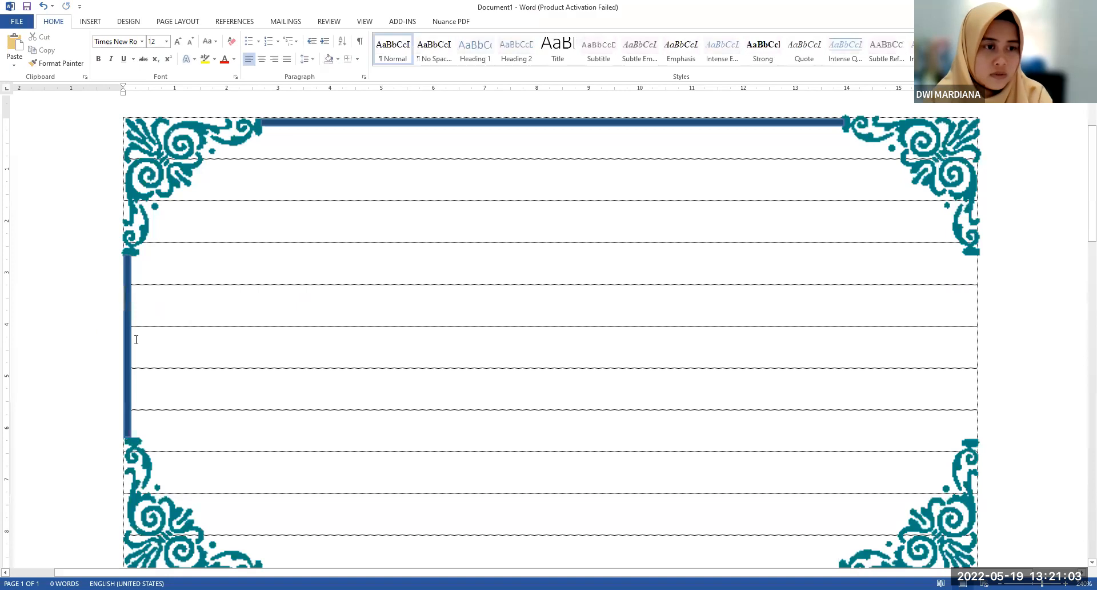
pyautogui.click(130, 345)
pyautogui.hotkey('ctrl', 'c')
pyautogui.hotkey('ctrl', 'v')
pyautogui.moveTo(151, 343); pyautogui.dragTo(700, 351)
pyautogui.moveTo(738, 572); pyautogui.dragTo(783, 572)
pyautogui.moveTo(648, 399); pyautogui.dragTo(924, 368)
pyautogui.click(808, 370)
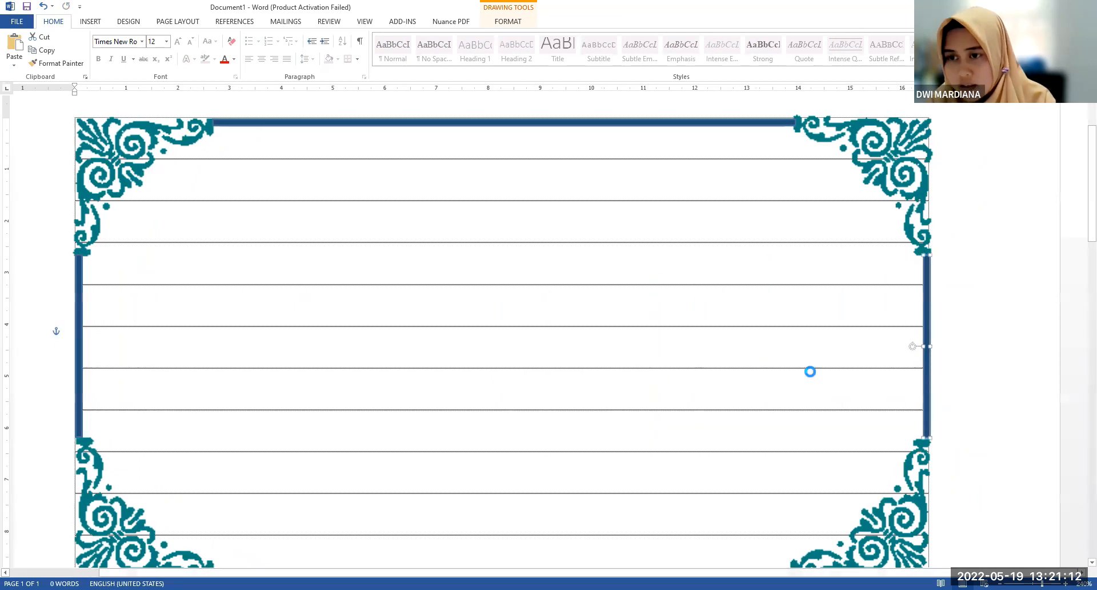
pyautogui.click(926, 343)
pyautogui.click(895, 355)
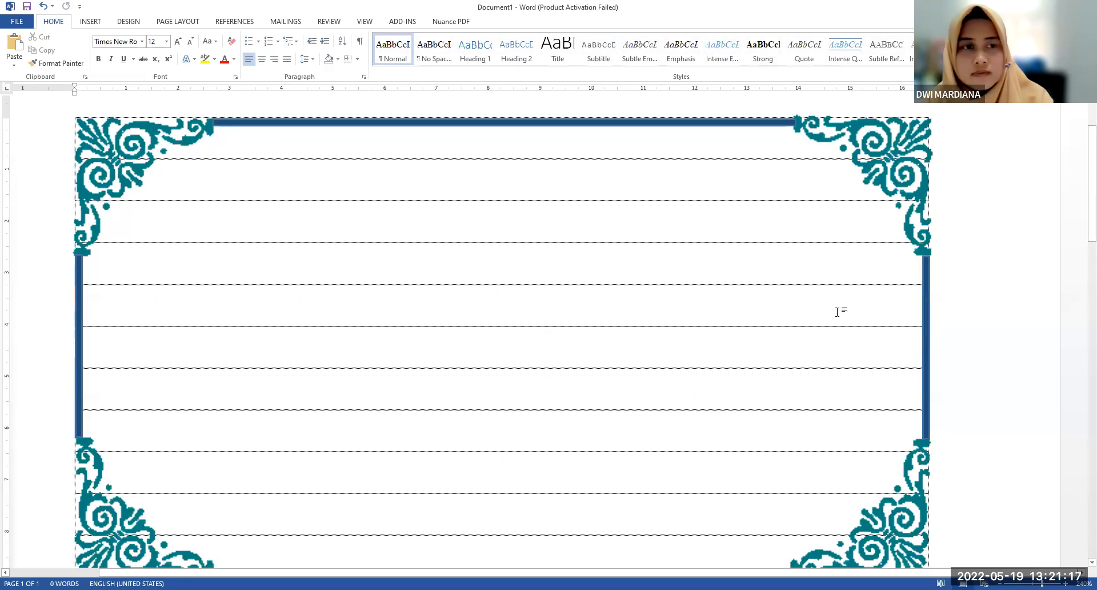
# Review the completed border, examine the front card's text layout in UNDANGAN WALIMAH, and return to Document1
pyautogui.scroll(-7, 837, 312)
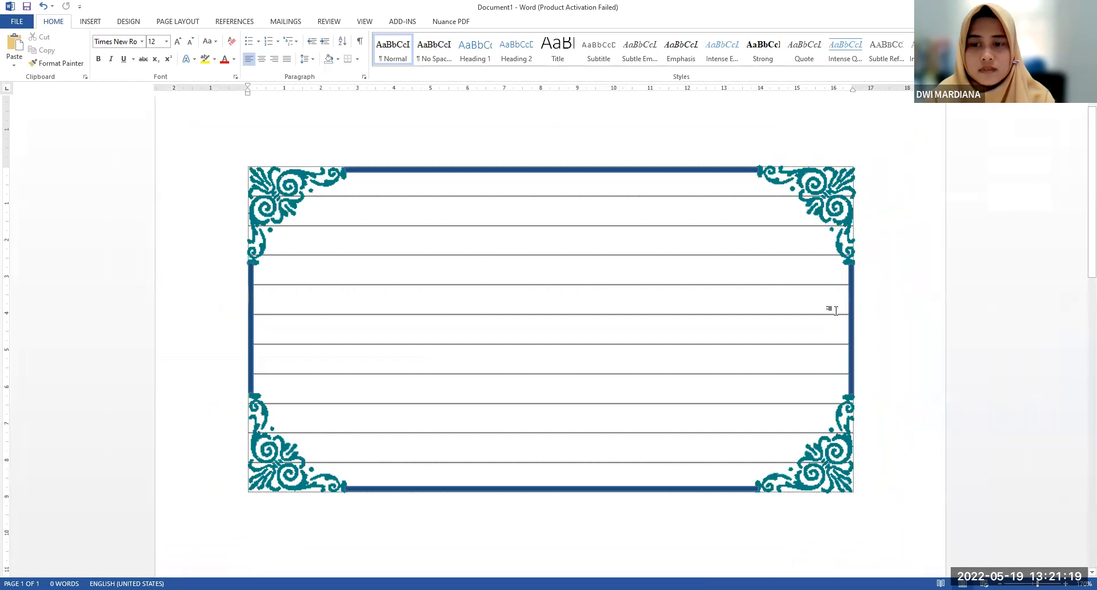
pyautogui.scroll(-1, 836, 310)
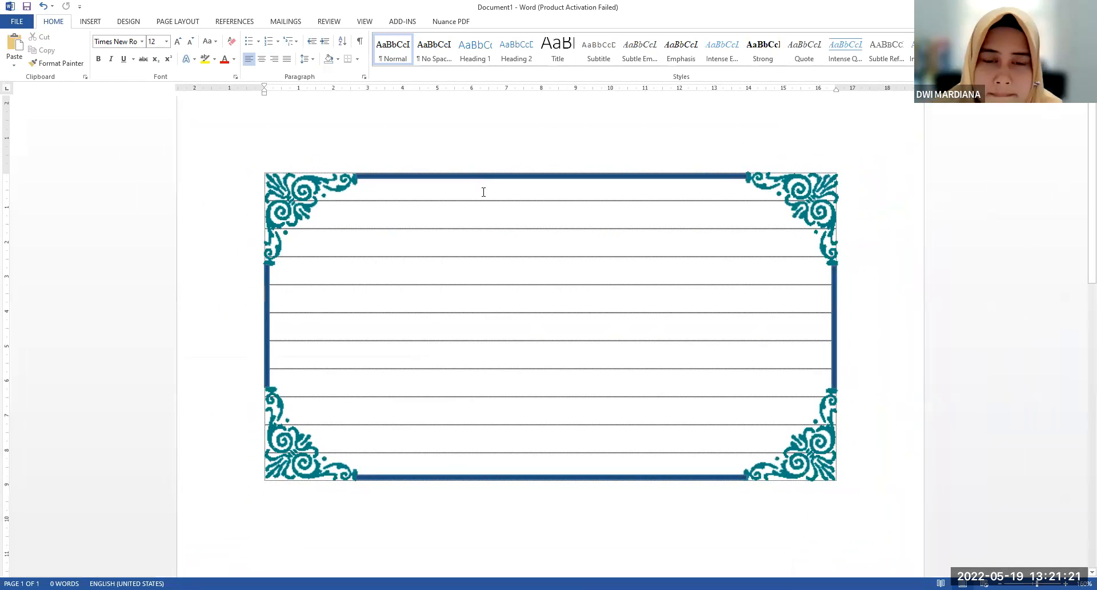
pyautogui.scroll(-2, 484, 192)
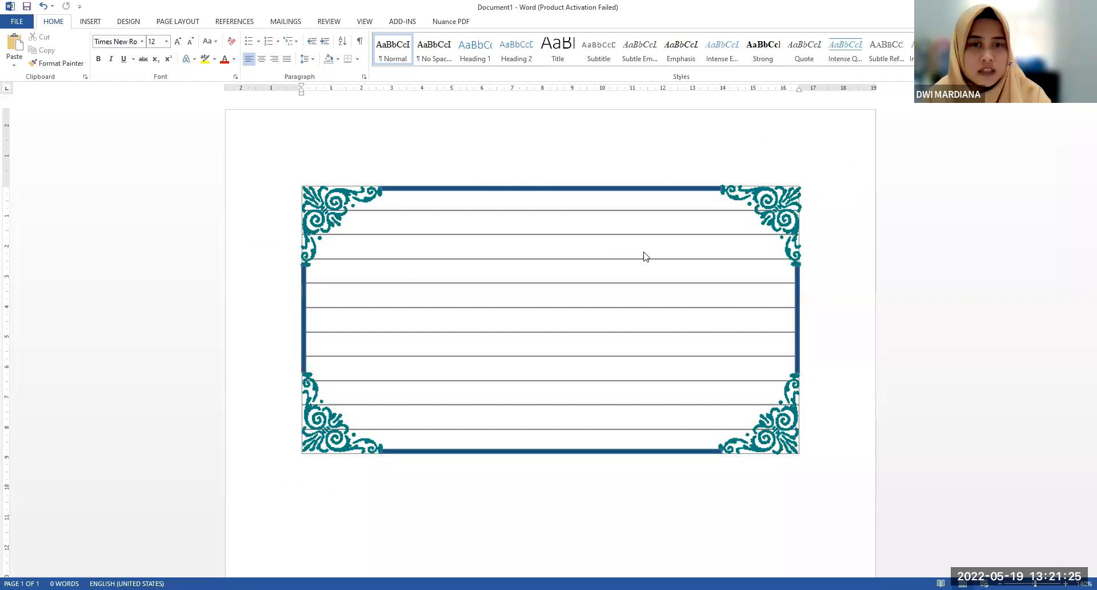
pyautogui.hotkey('alt', 'Tab')
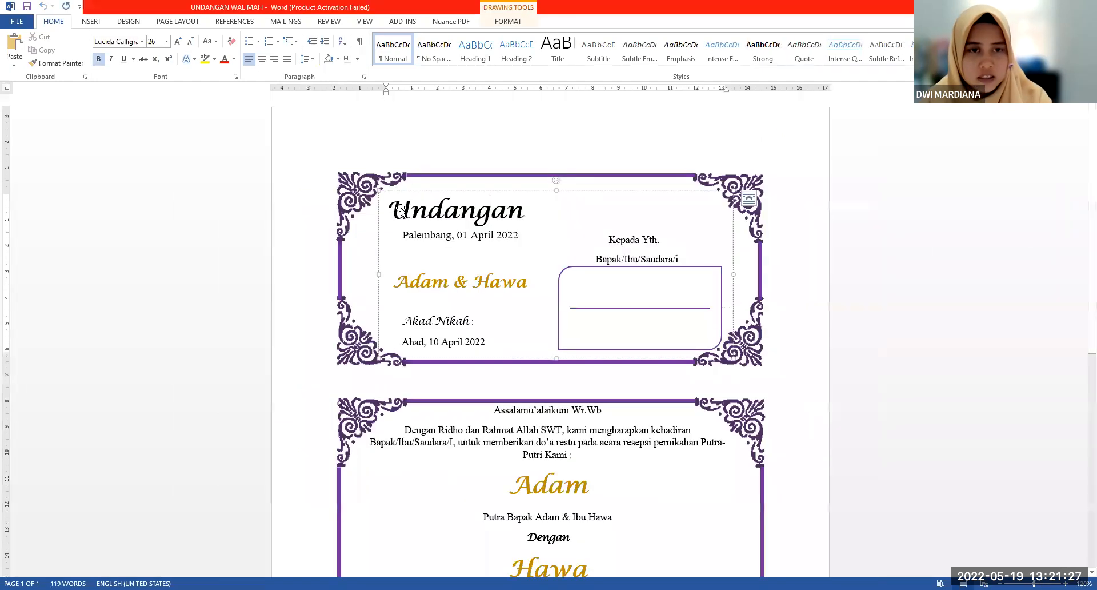
pyautogui.click(417, 214)
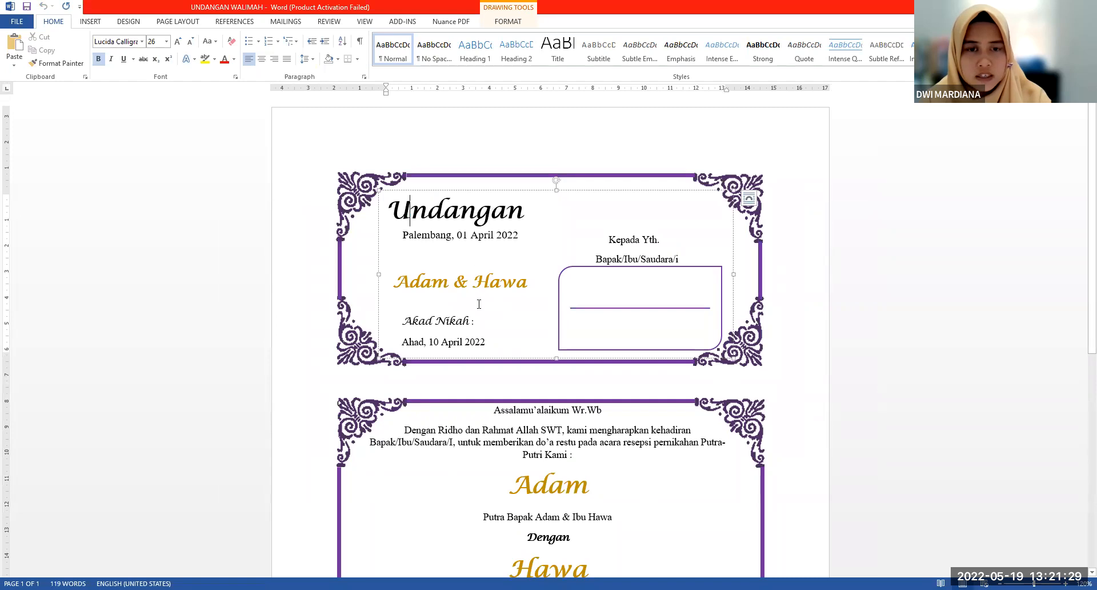
pyautogui.click(610, 240)
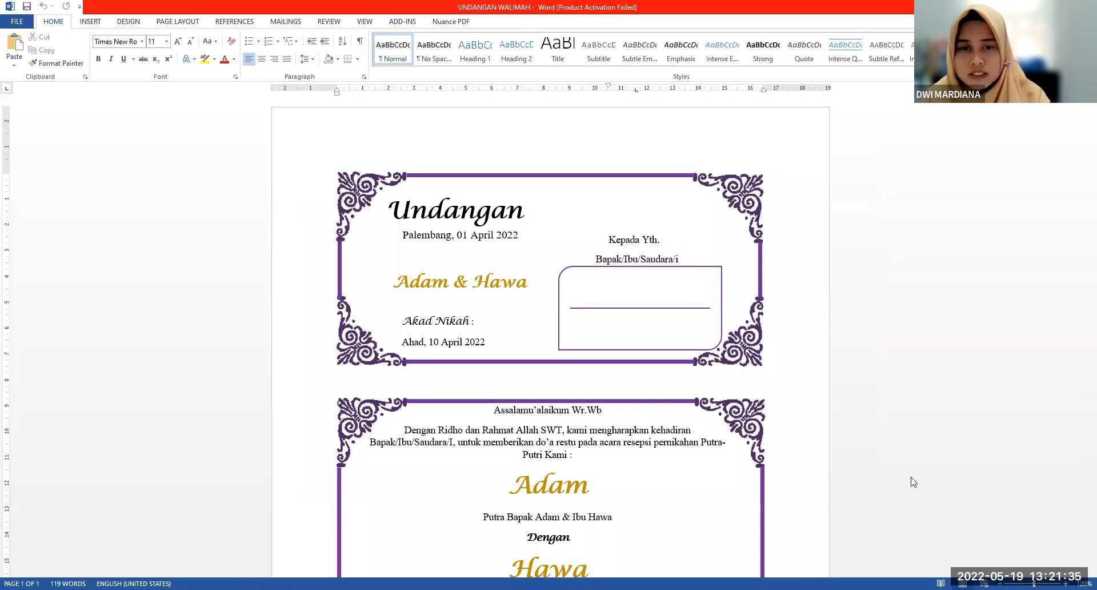
pyautogui.hotkey('alt', 'Tab')
pyautogui.moveTo(541, 314); pyautogui.dragTo(578, 353)
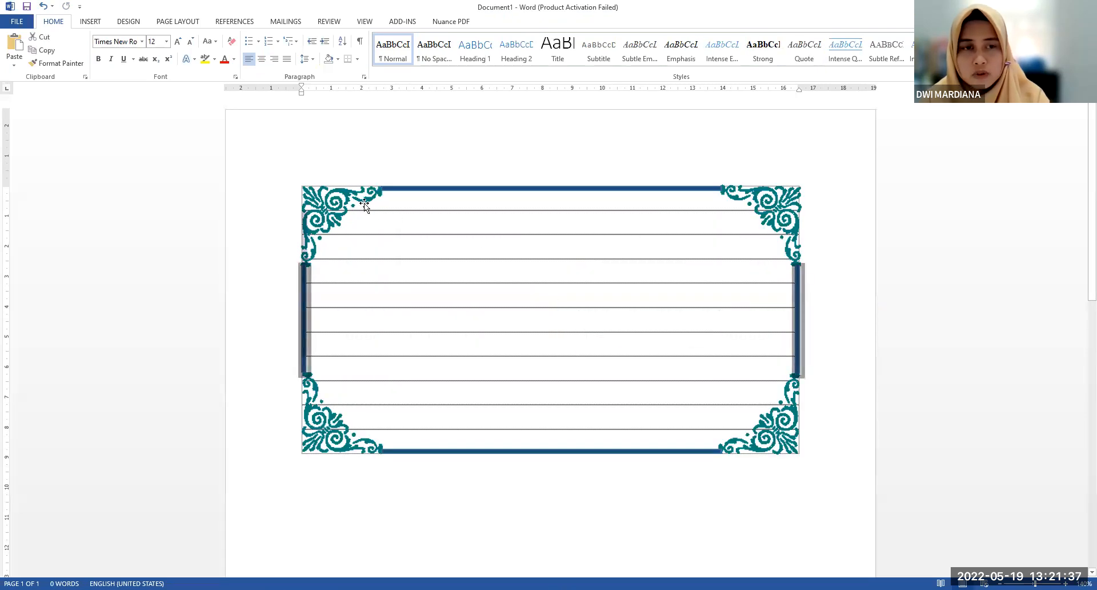
# Draw a large text box inside the ornamented border, spanning most of the frame between the corner ornaments
pyautogui.click(397, 242)
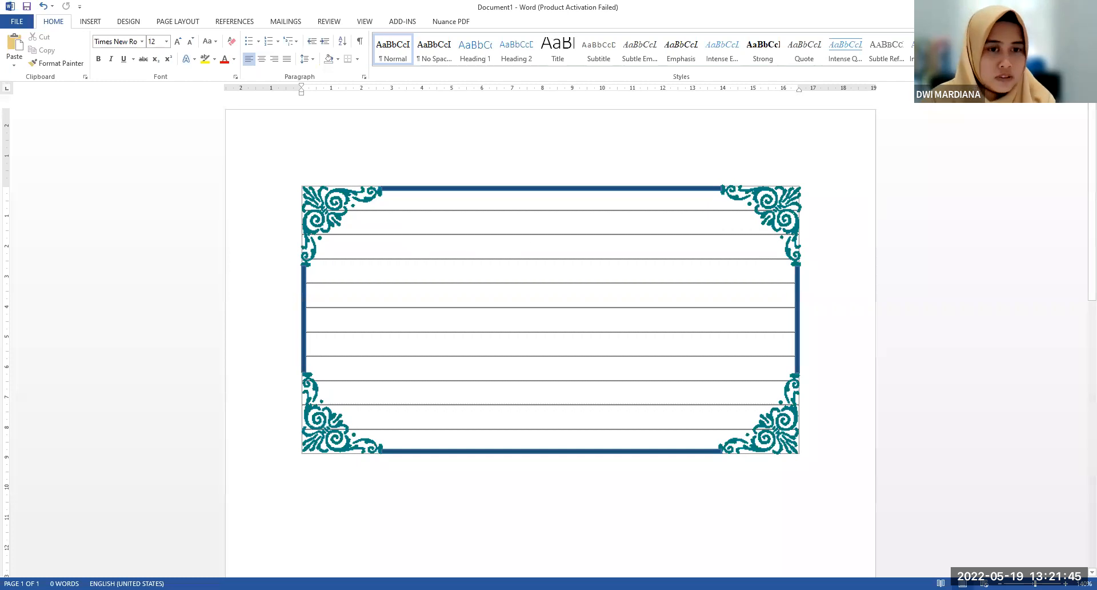
pyautogui.click(92, 22)
pyautogui.click(647, 63)
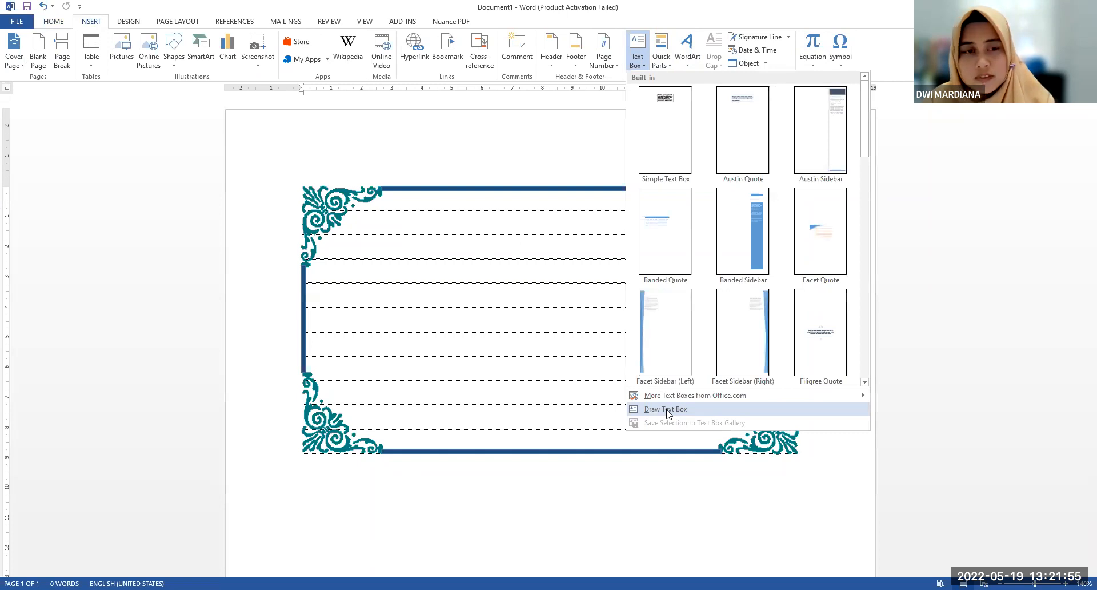
pyautogui.click(668, 409)
pyautogui.moveTo(333, 204)
pyautogui.mouseDown()
pyautogui.moveTo(354, 230)
pyautogui.moveTo(739, 426)
pyautogui.moveTo(742, 439)
pyautogui.mouseUp()
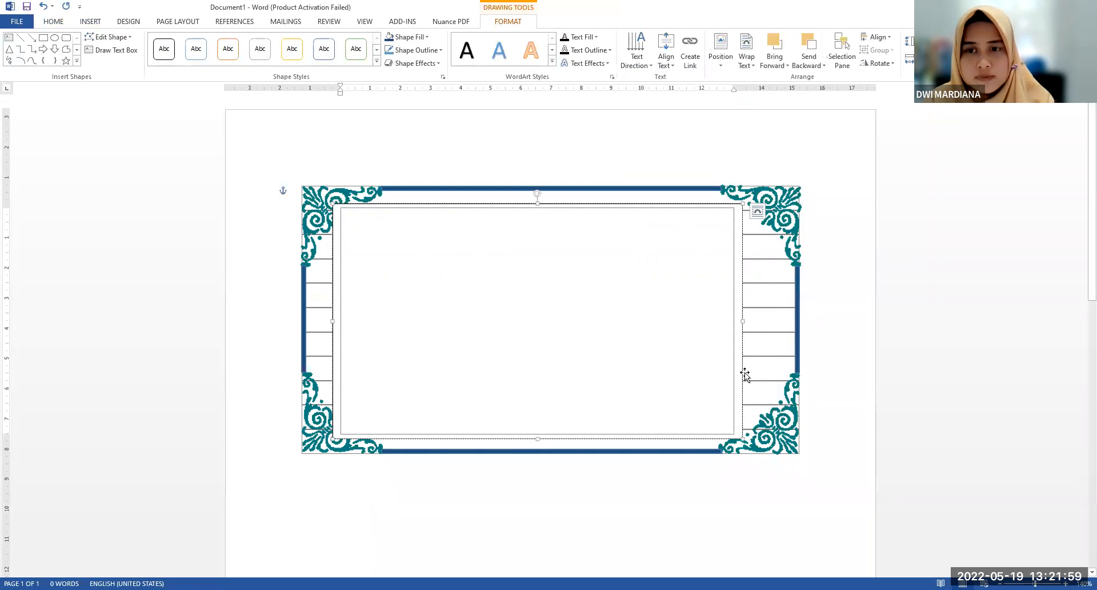
# Undo the accidental shift of the lower-right ornament and move the text box right to centre it within the border
pyautogui.moveTo(745, 372); pyautogui.dragTo(760, 373)
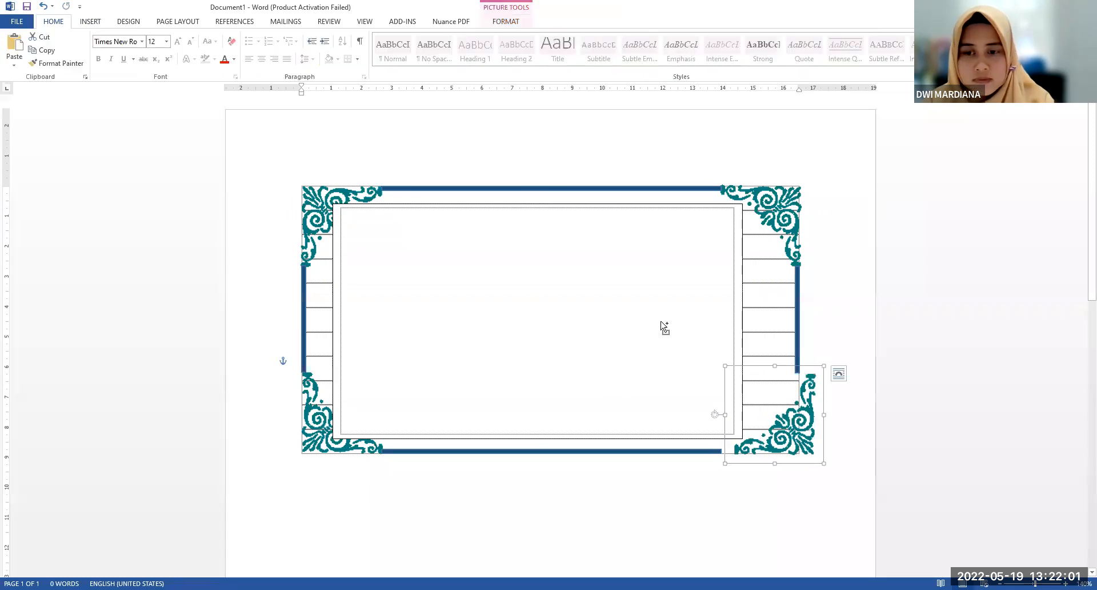
pyautogui.hotkey('ctrl', 'z')
pyautogui.moveTo(743, 310); pyautogui.dragTo(762, 313)
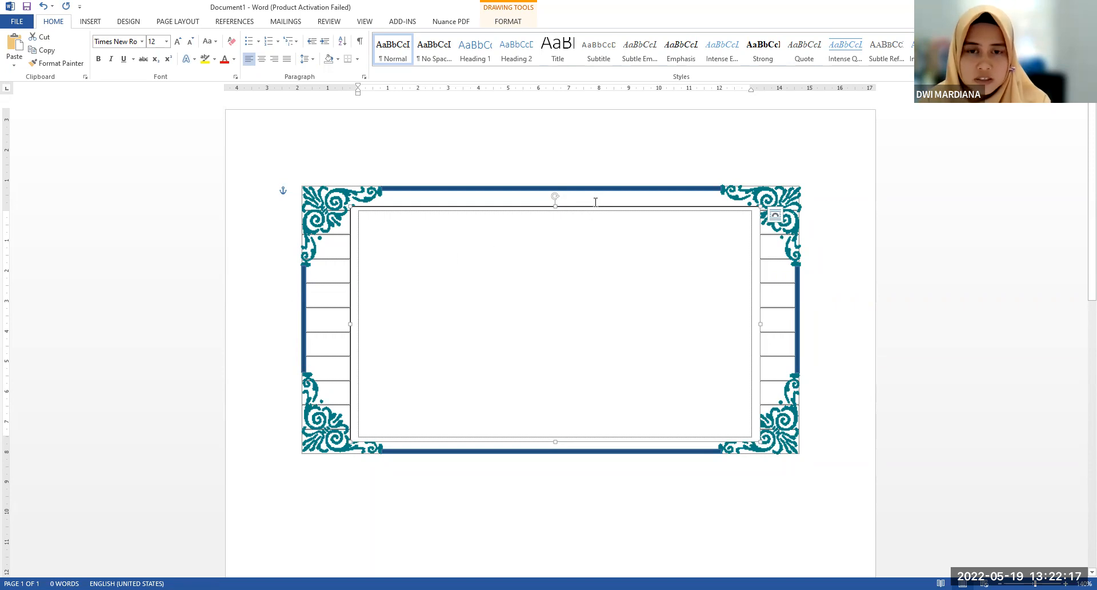
# Set the text box's text wrapping to Behind Text
pyautogui.rightClick(593, 208)
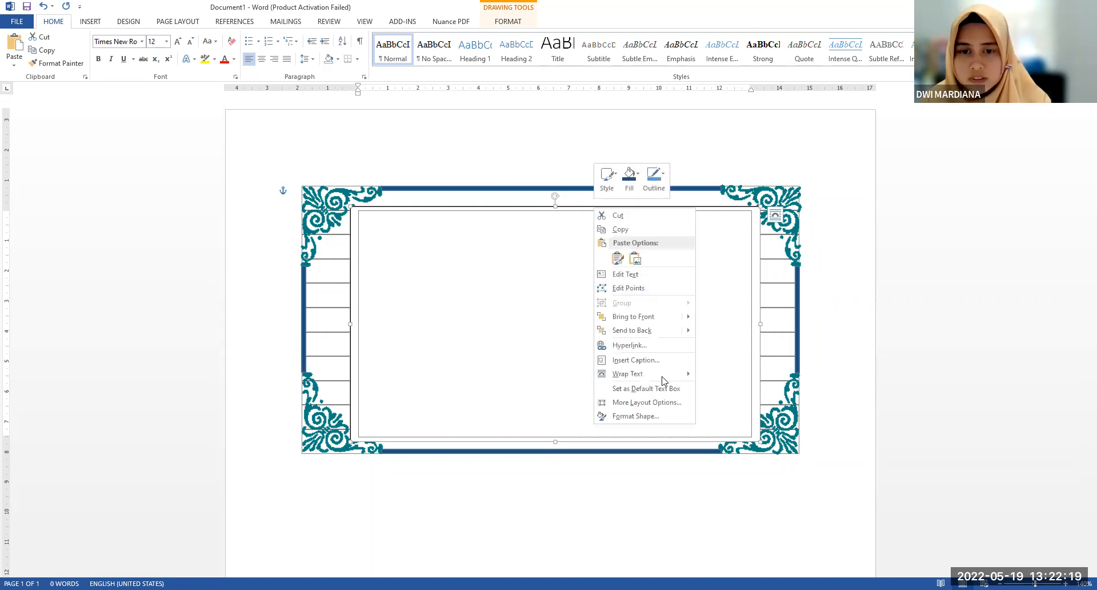
pyautogui.moveTo(665, 377)
pyautogui.click(759, 446)
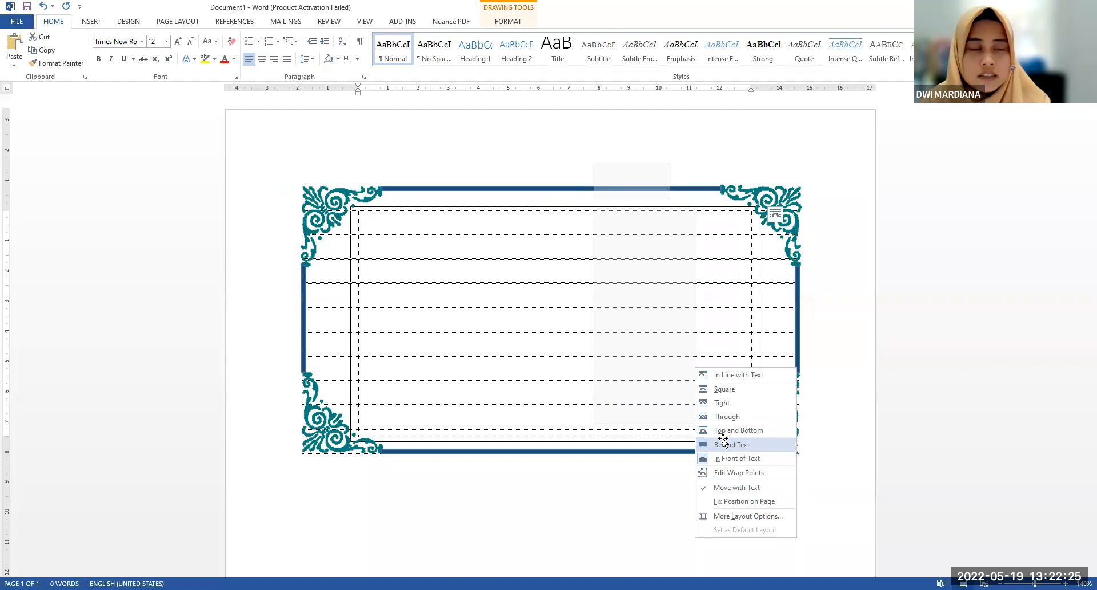
pyautogui.click(746, 447)
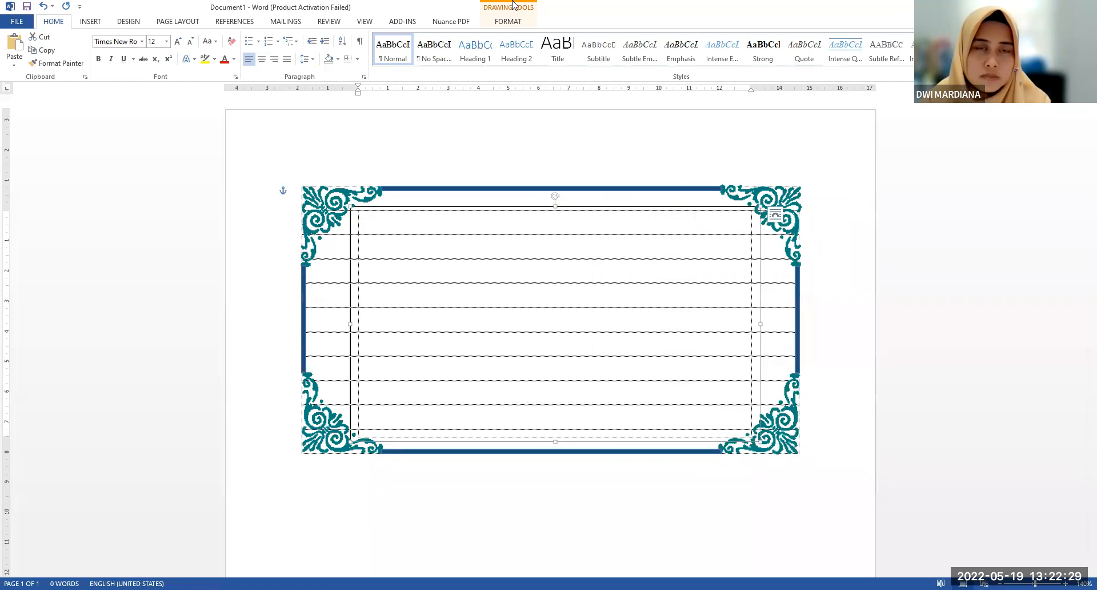
# Remove the text box's outline with the No Outline option and deselect it to check the frame
pyautogui.click(508, 21)
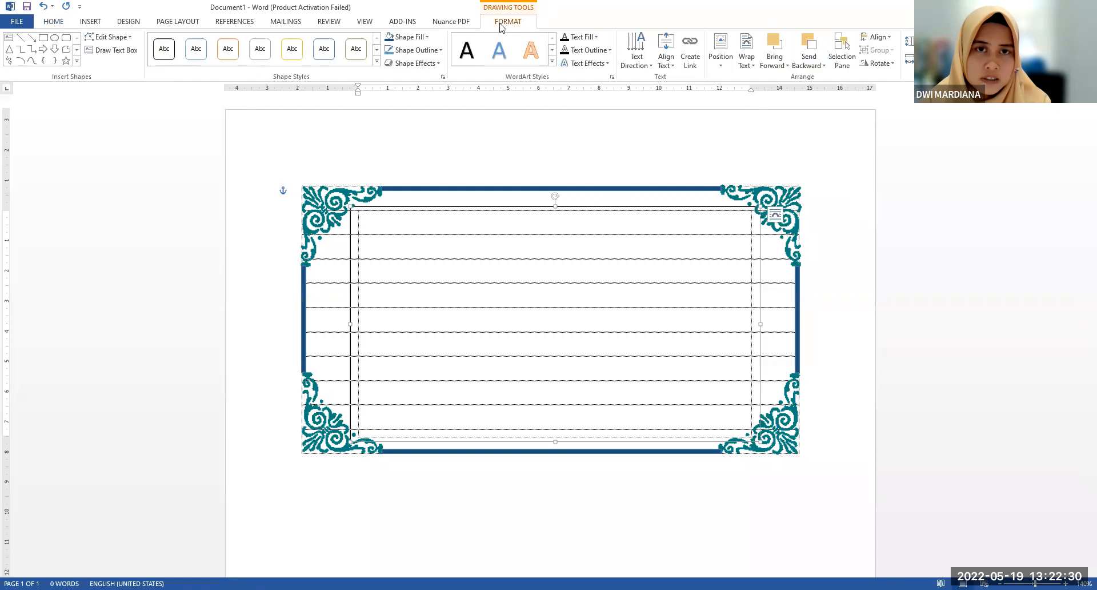
pyautogui.click(413, 52)
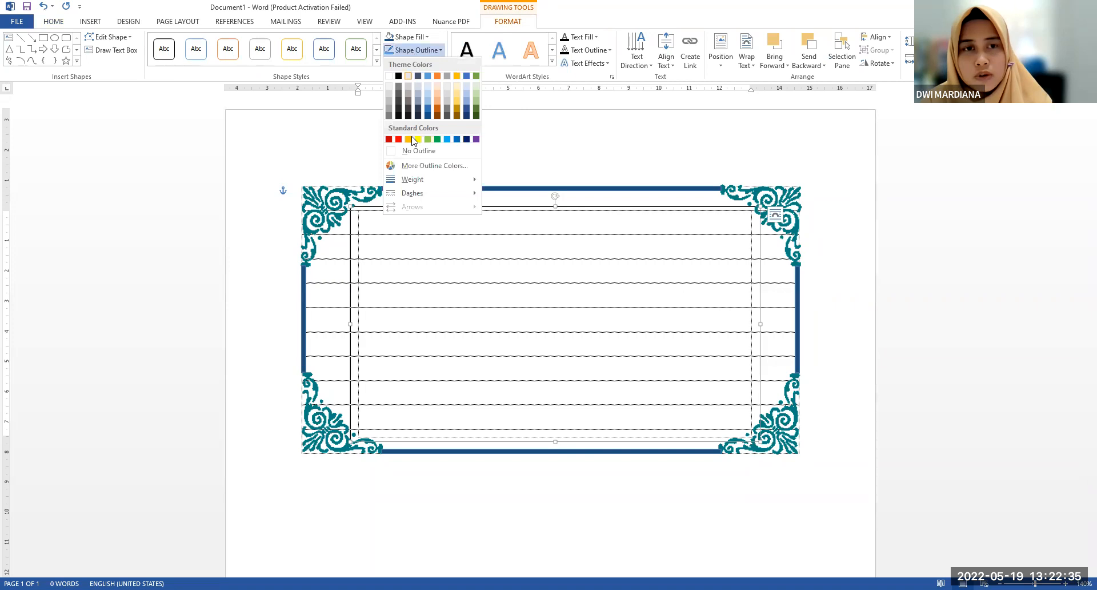
pyautogui.click(426, 153)
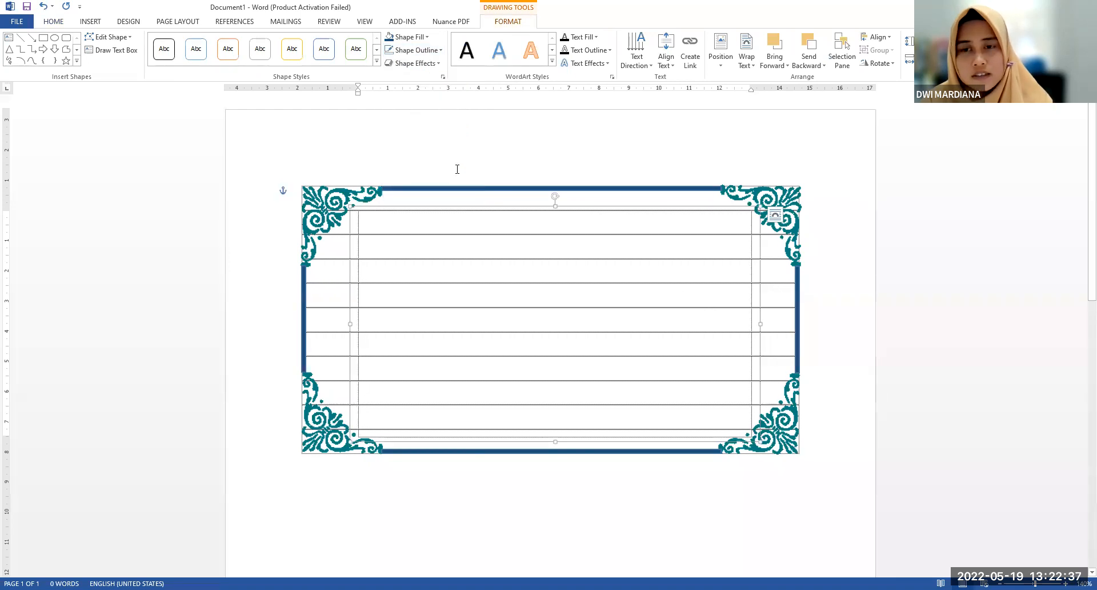
pyautogui.click(339, 482)
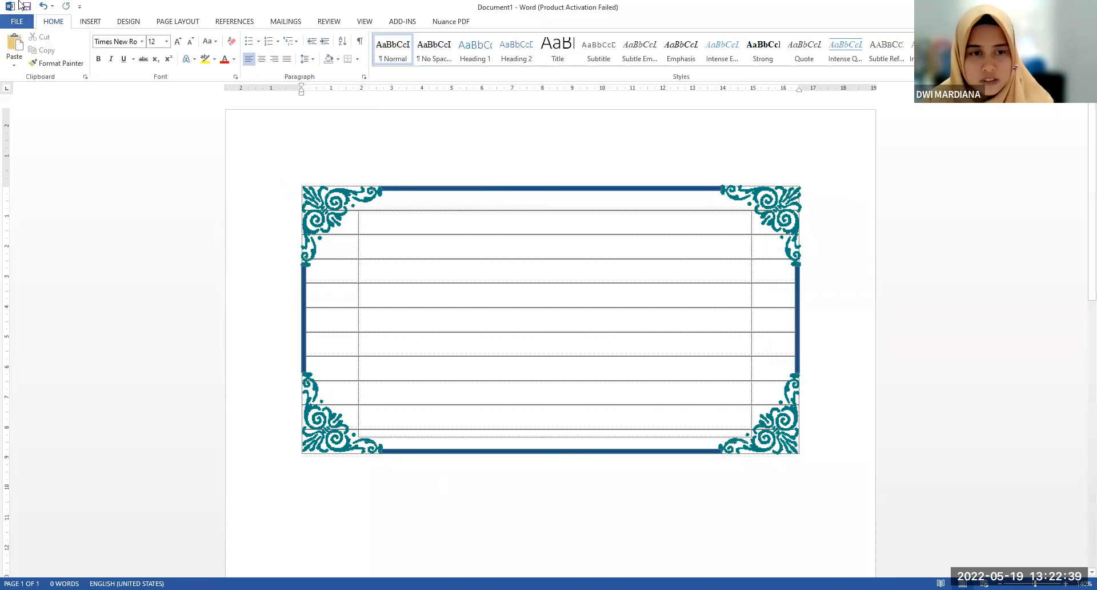
pyautogui.scroll(-1, 382, 196)
pyautogui.scroll(1, 404, 204)
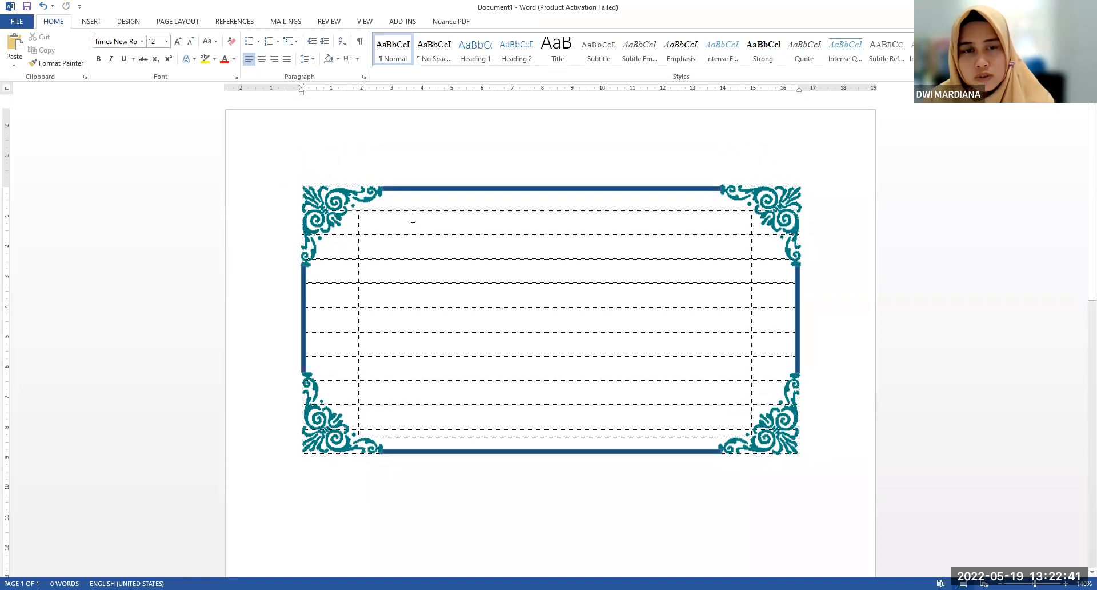
# Enter the title "Undangan" on the first line of the text box inside the border
pyautogui.click(412, 218)
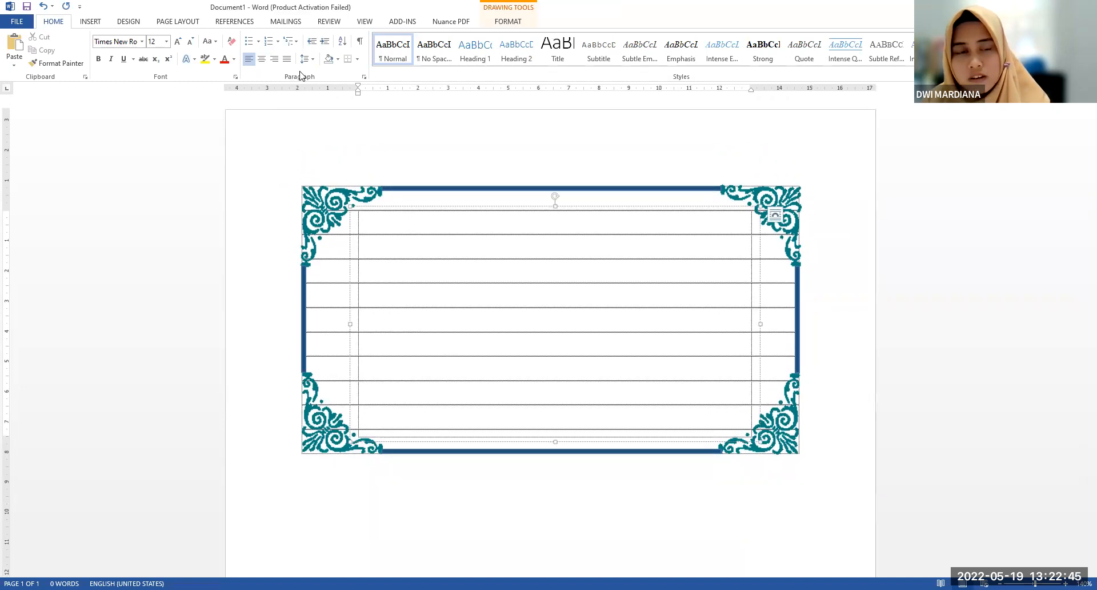
pyautogui.click(389, 225)
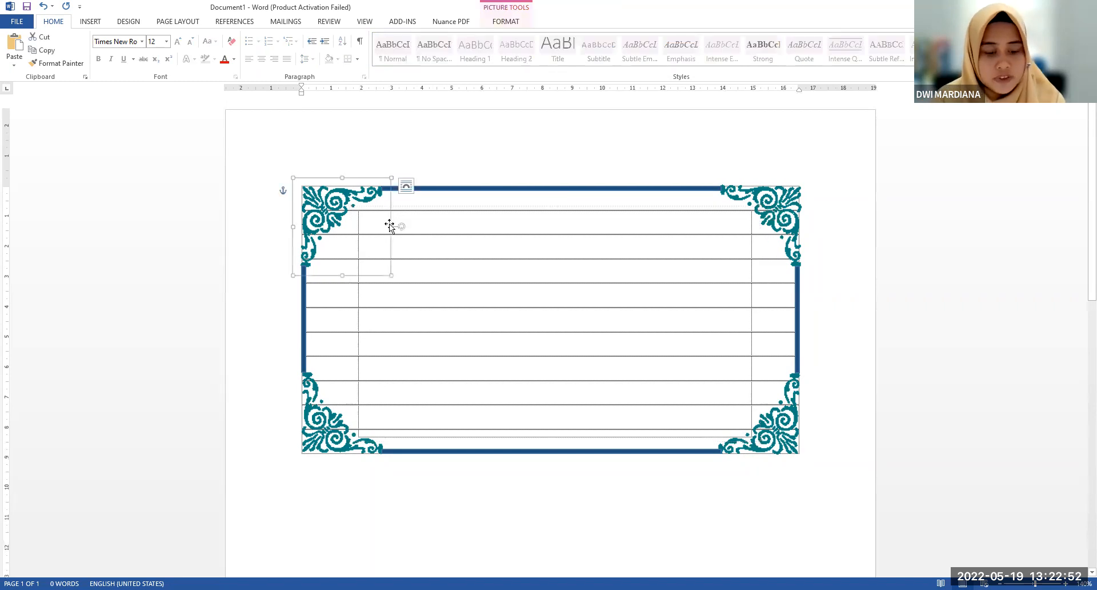
pyautogui.click(425, 224)
pyautogui.write('Undangan')
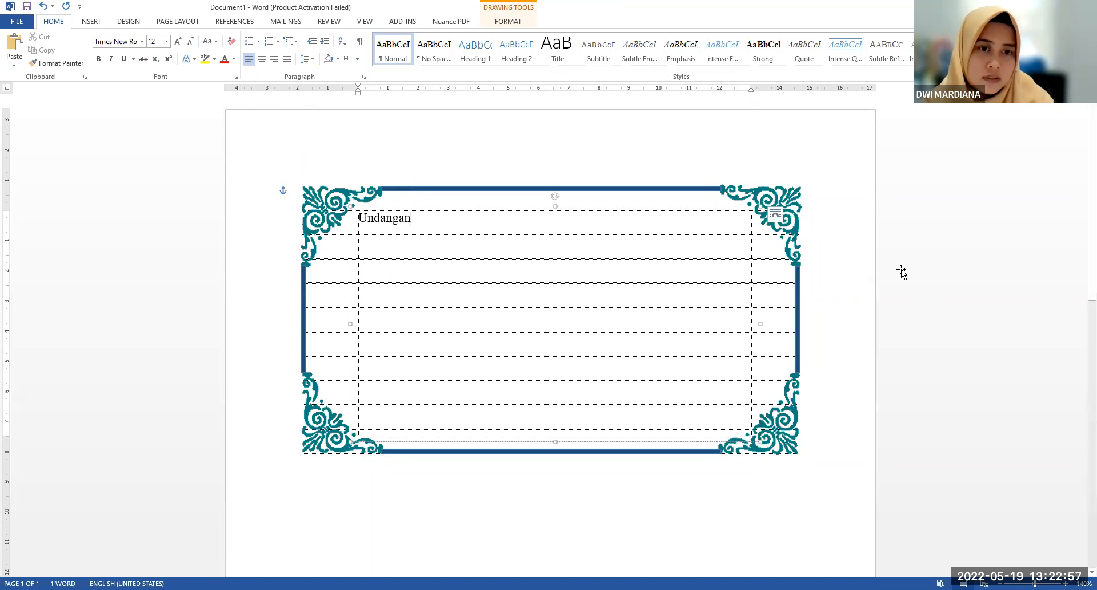
# Format the title "Undangan" in Lucida Calligraphy at 24 pt
pyautogui.moveTo(421, 219); pyautogui.dragTo(356, 220)
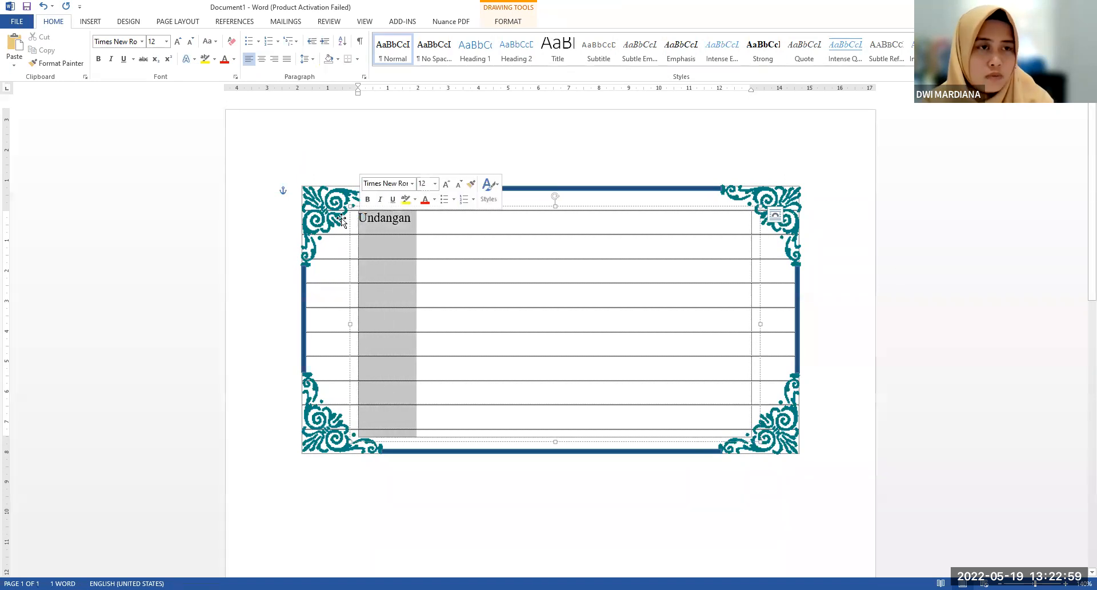
pyautogui.click(142, 42)
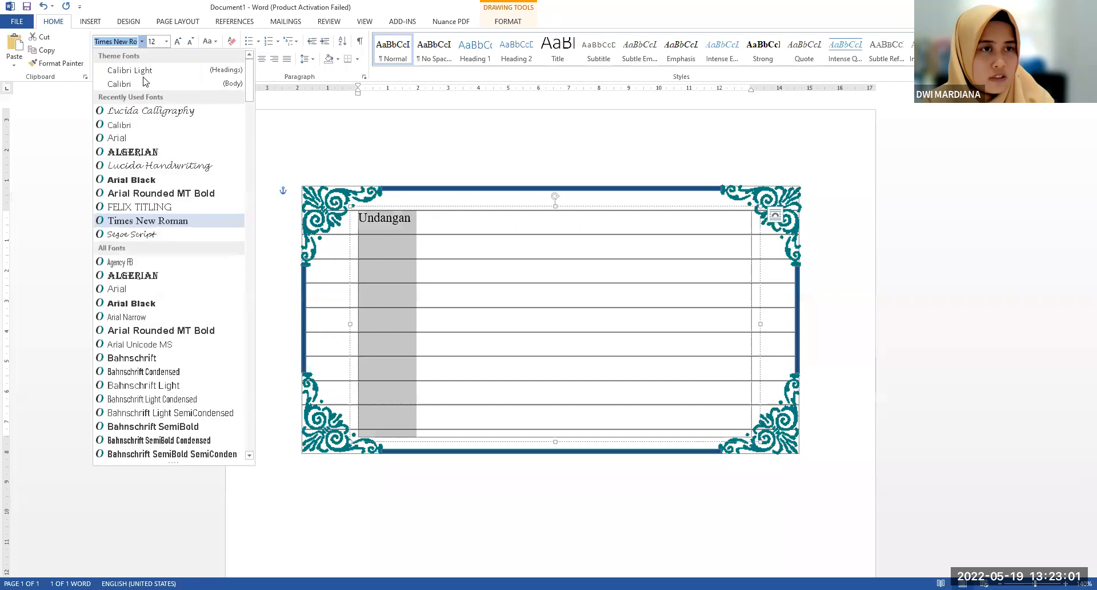
pyautogui.click(150, 111)
pyautogui.click(178, 41)
pyautogui.click(178, 42)
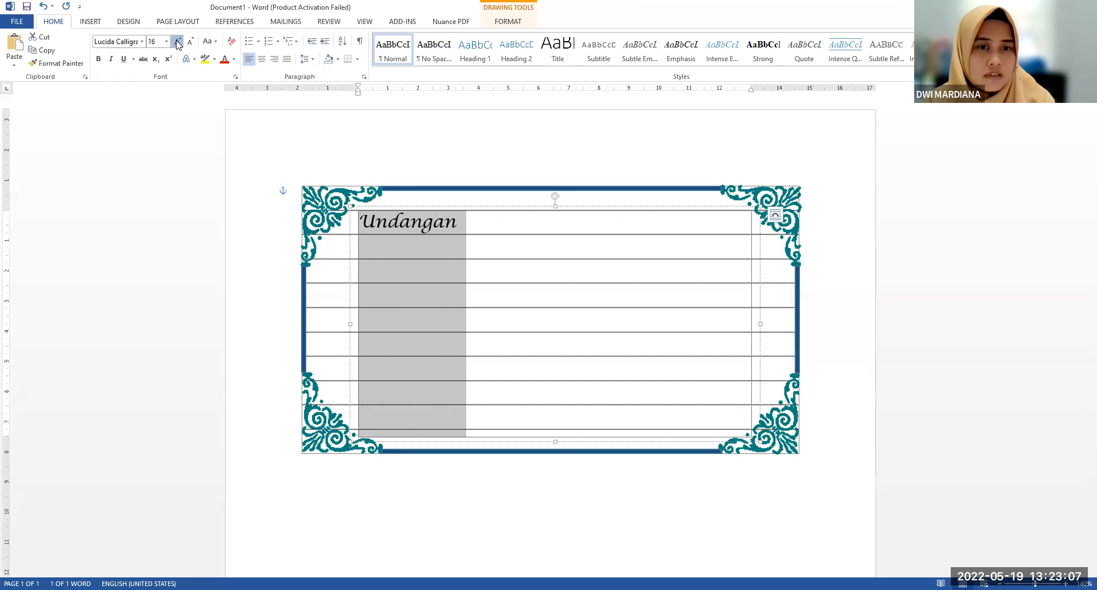
pyautogui.click(178, 42)
pyautogui.click(178, 42)
pyautogui.click(177, 42)
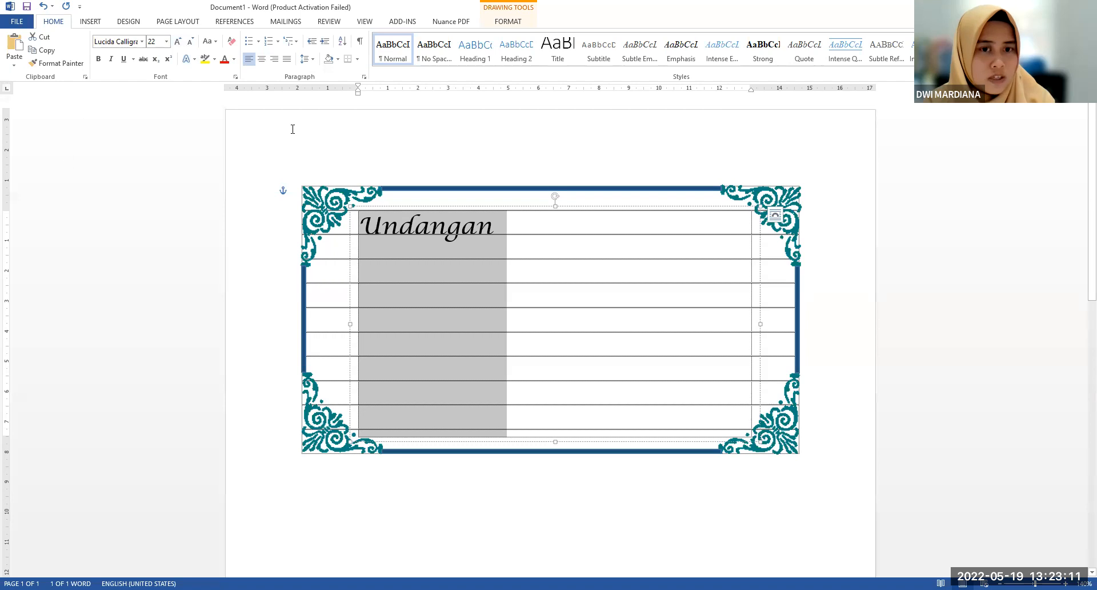
pyautogui.click(521, 262)
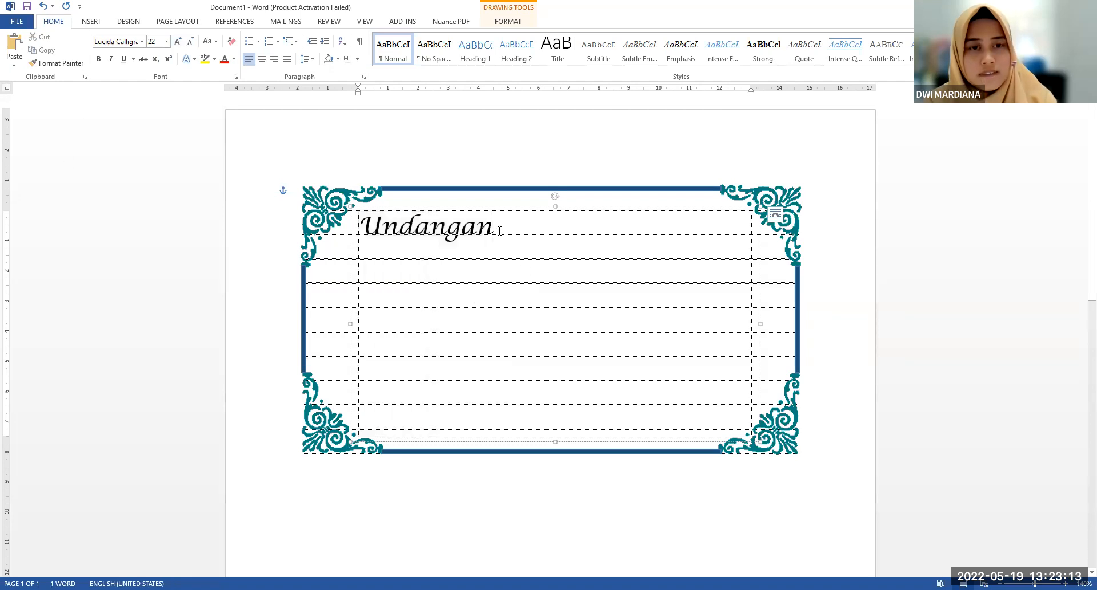
pyautogui.moveTo(493, 231); pyautogui.dragTo(354, 234)
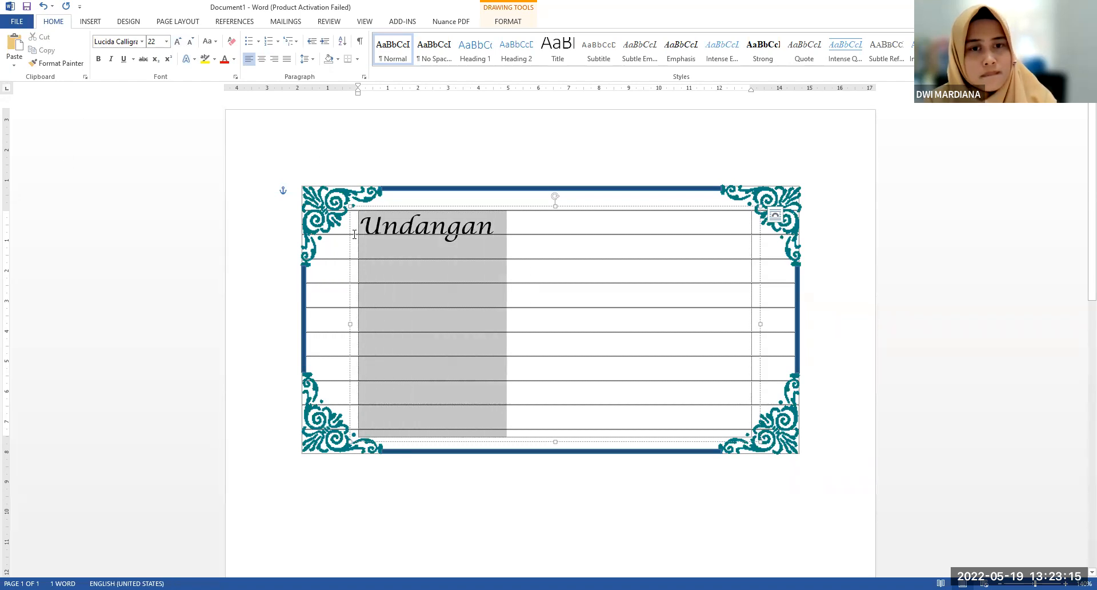
pyautogui.click(178, 41)
pyautogui.click(530, 261)
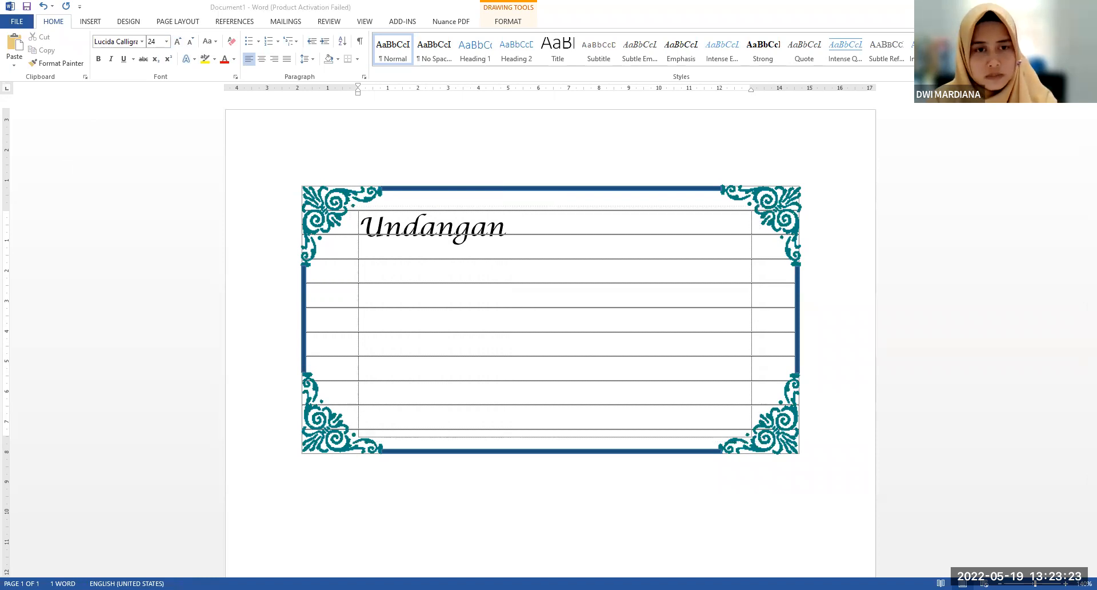
# Add the place and date line "Palembang, 01 Agustus 2022" below the title
pyautogui.press('Return')
pyautogui.write('Pa')
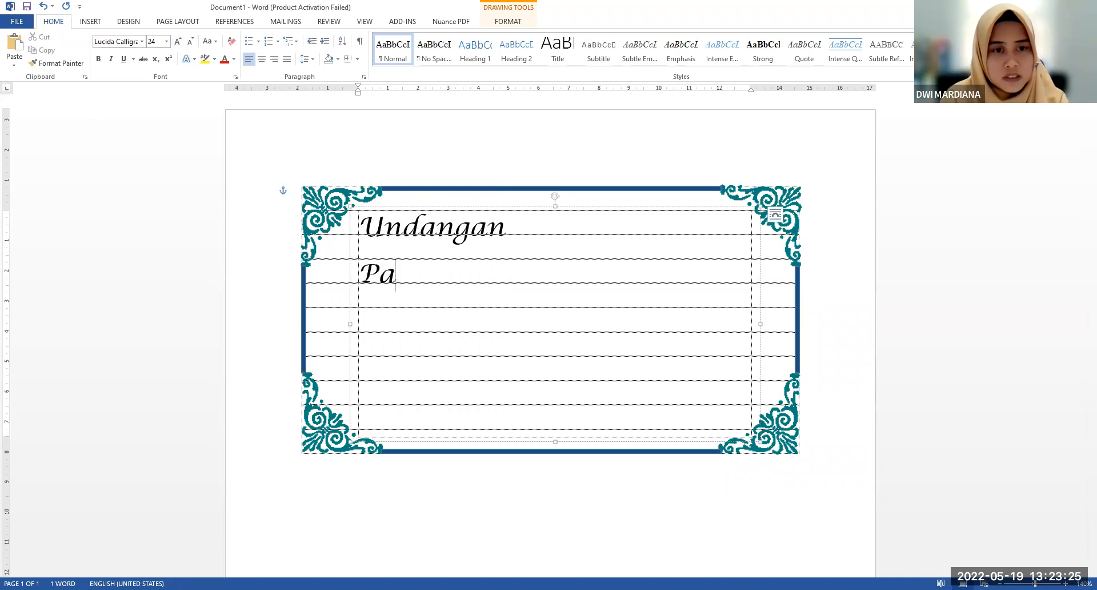
pyautogui.write('lembang, 01')
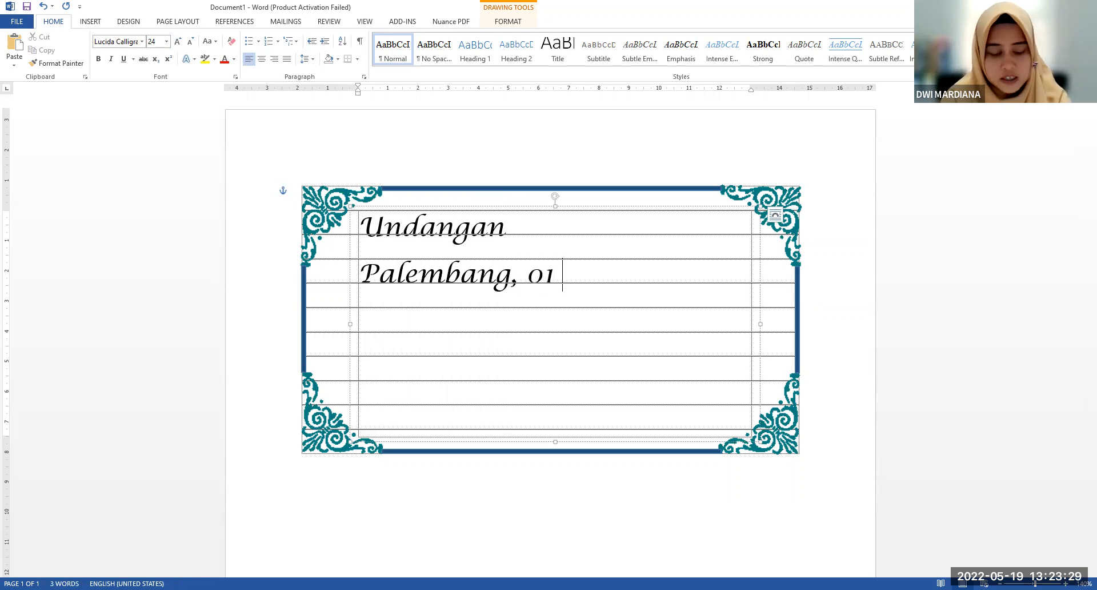
pyautogui.write(' Agu')
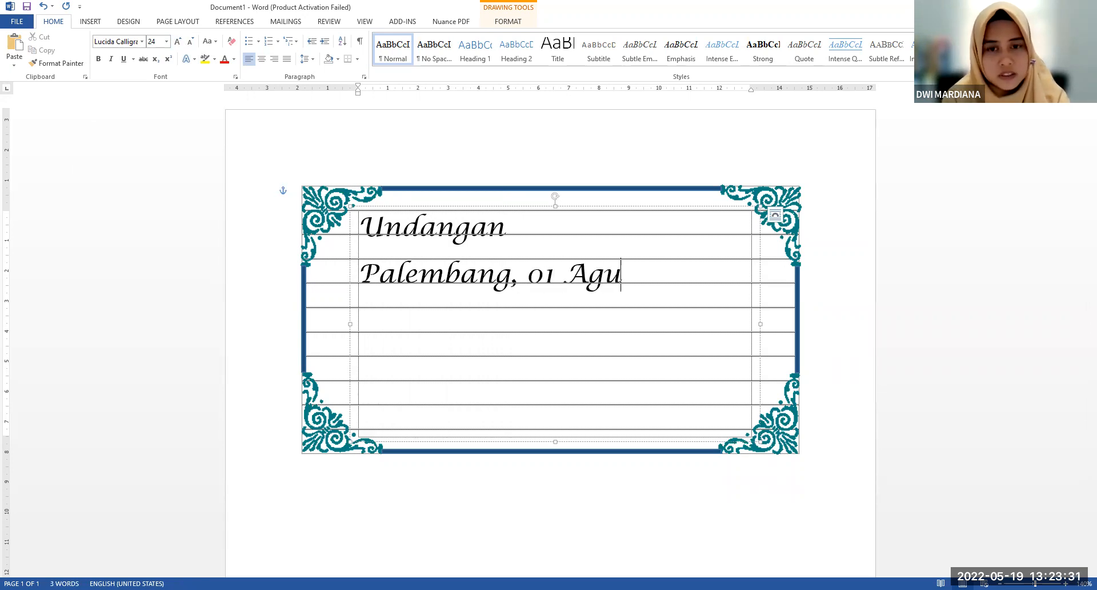
pyautogui.write('stus 2022')
# Format the "Palembang, 01 Agustus 2022" line in Times New Roman at 12 pt
pyautogui.click(370, 269)
pyautogui.moveTo(368, 277); pyautogui.dragTo(579, 277)
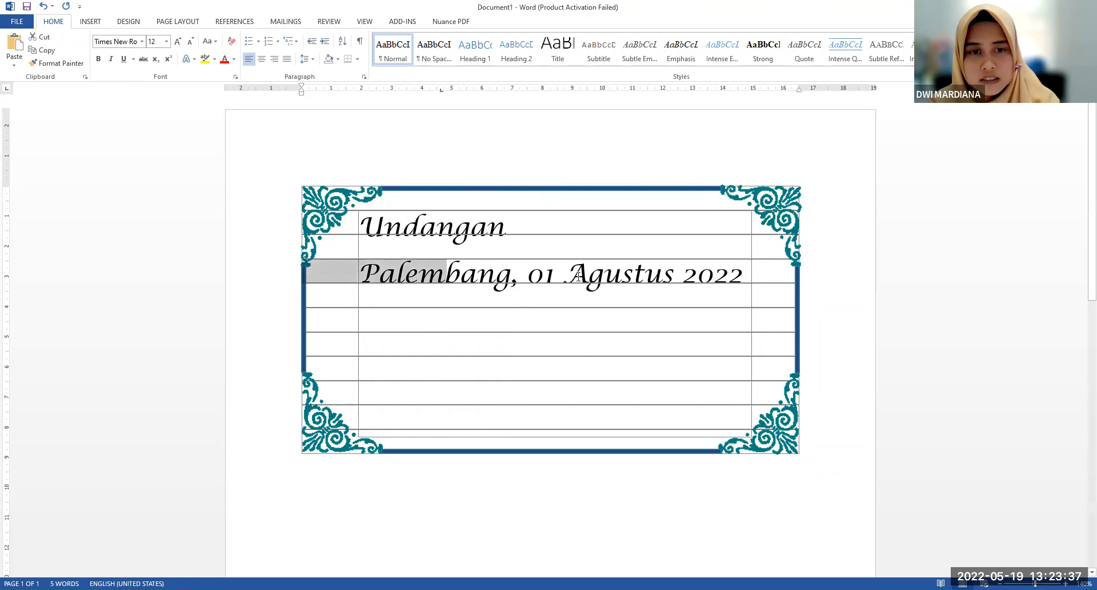
pyautogui.moveTo(742, 277); pyautogui.dragTo(743, 425)
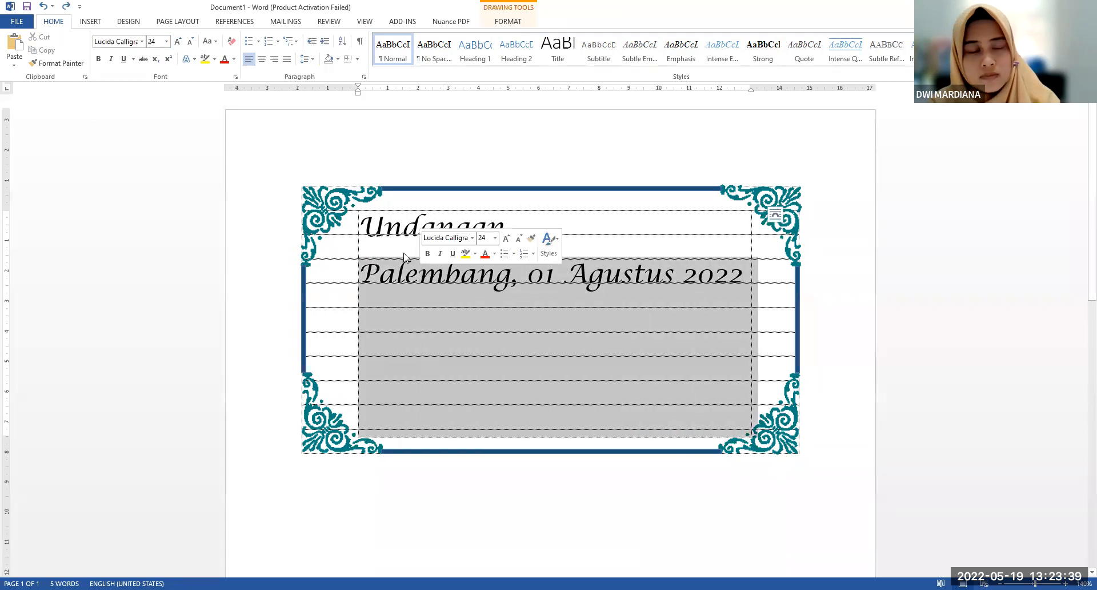
pyautogui.click(156, 44)
pyautogui.write('12')
pyautogui.press('Return')
pyautogui.click(135, 41)
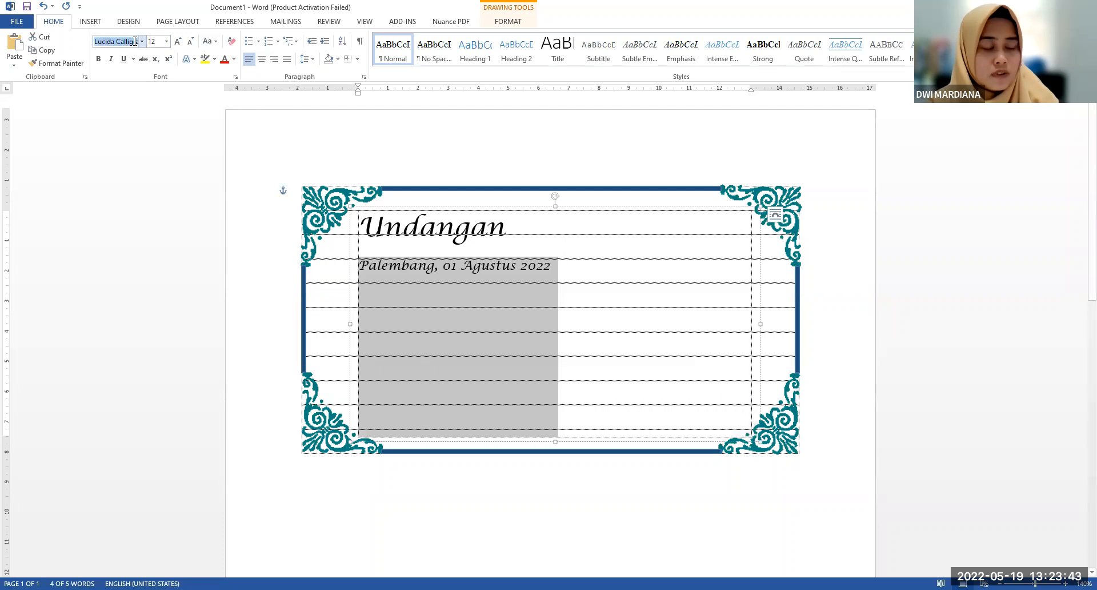
pyautogui.write('T')
pyautogui.press('Return')
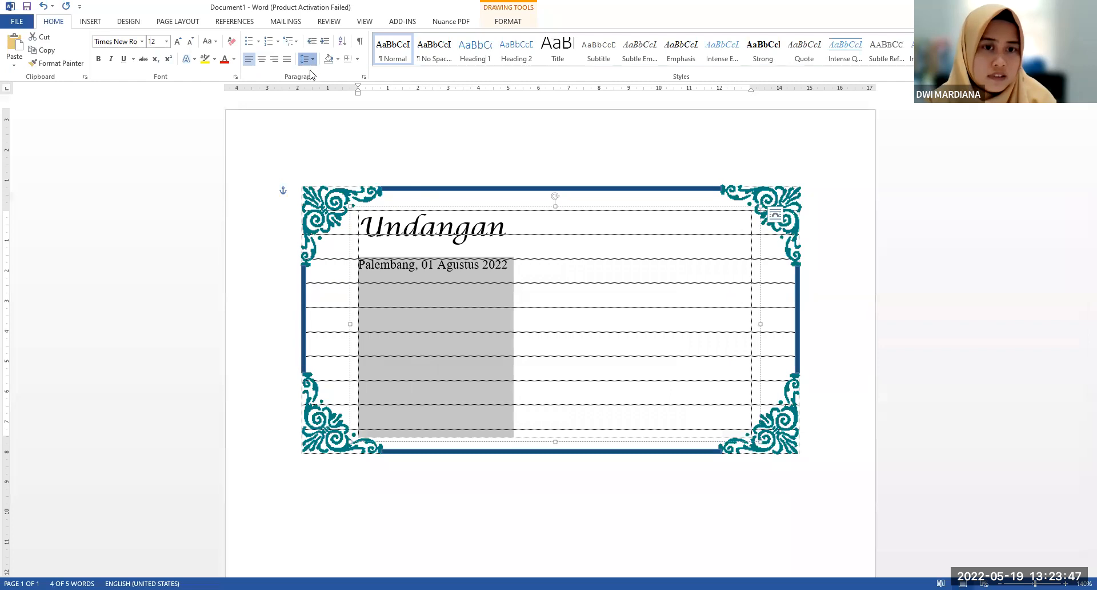
# Leave an empty line below the date and enter the couple's two first names joined by an ampersand
pyautogui.click(532, 259)
pyautogui.click(482, 238)
pyautogui.click(470, 252)
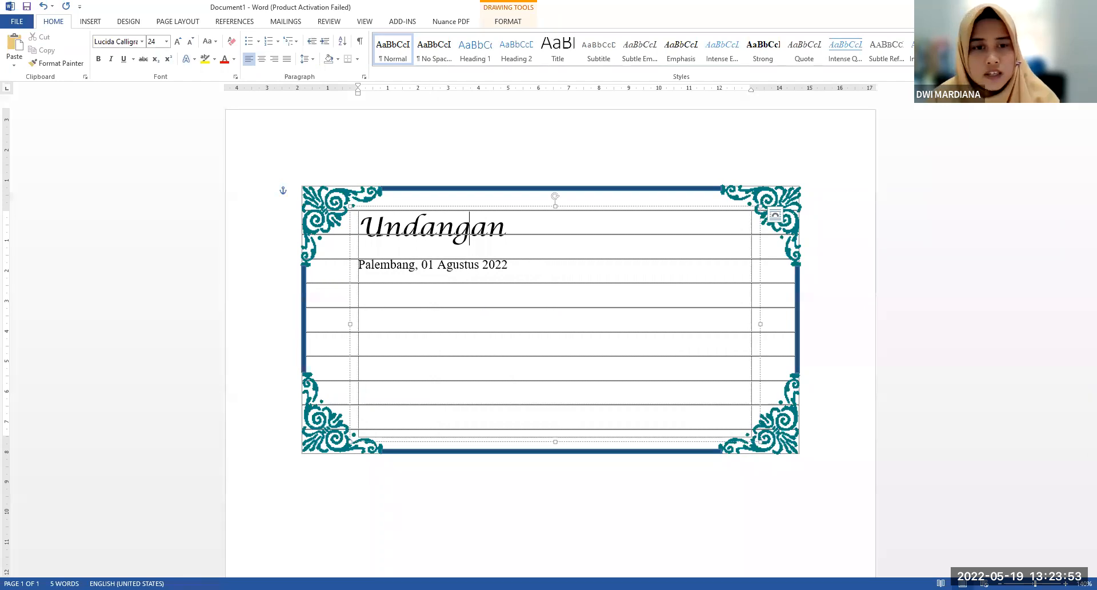
pyautogui.click(524, 264)
pyautogui.press('Return')
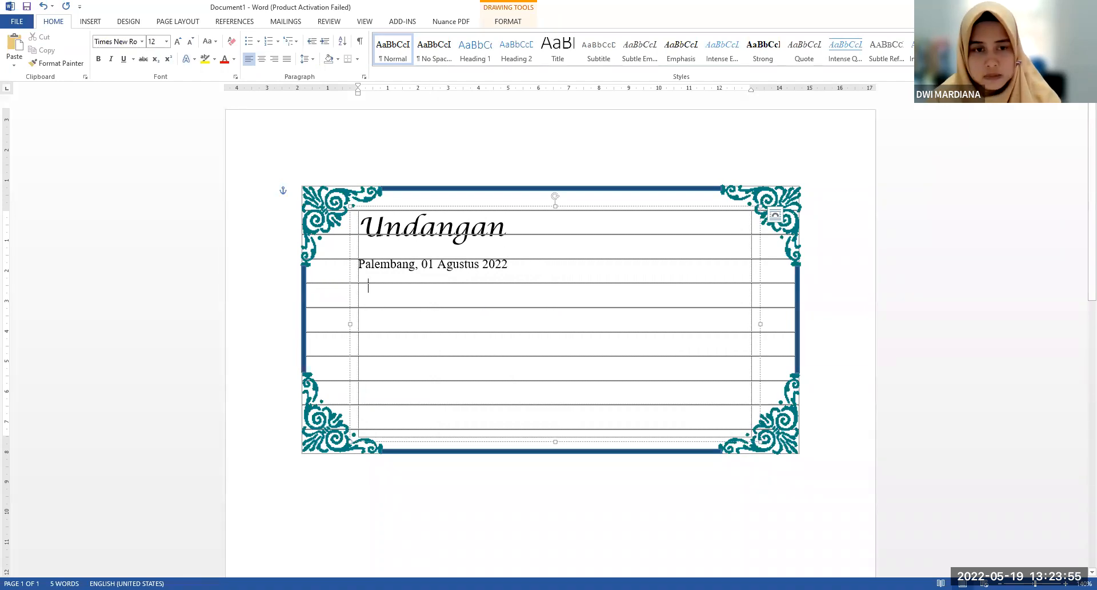
pyautogui.write('Adam ')
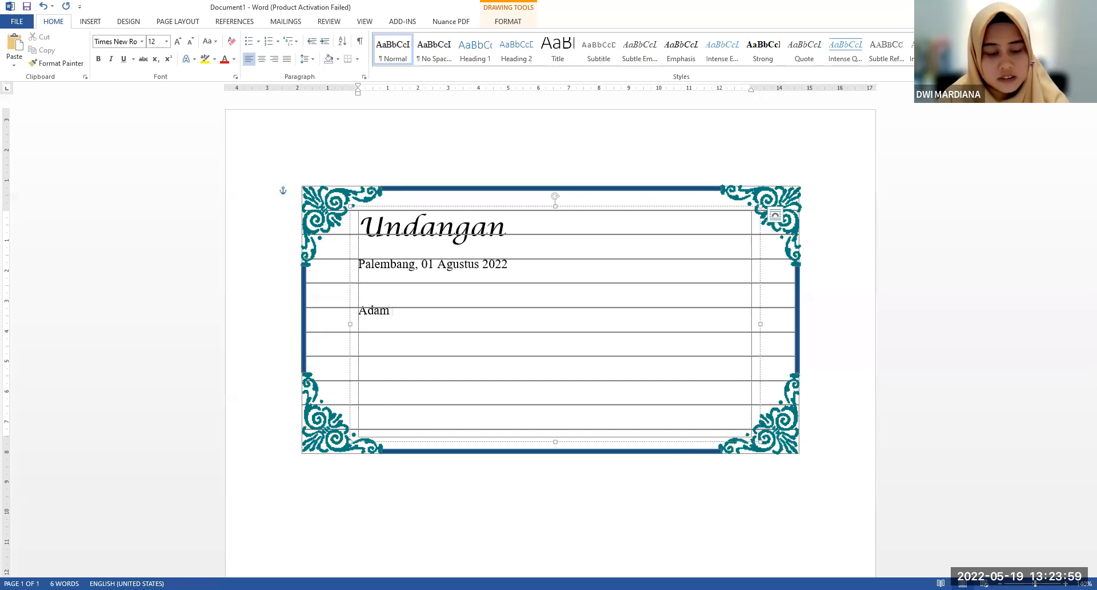
pyautogui.write('& Hawa')
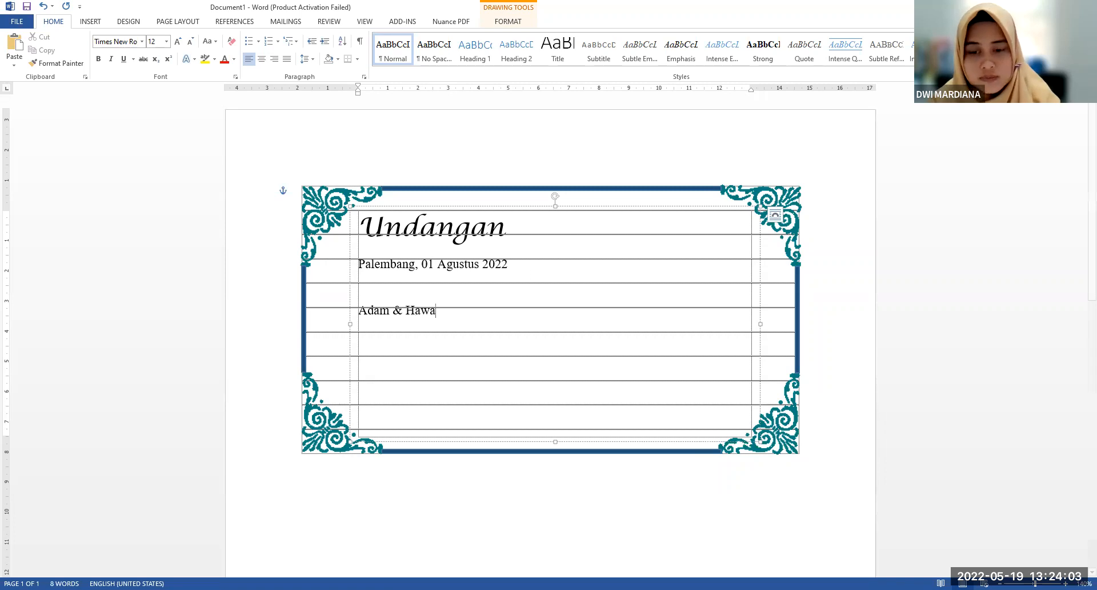
pyautogui.click(691, 571)
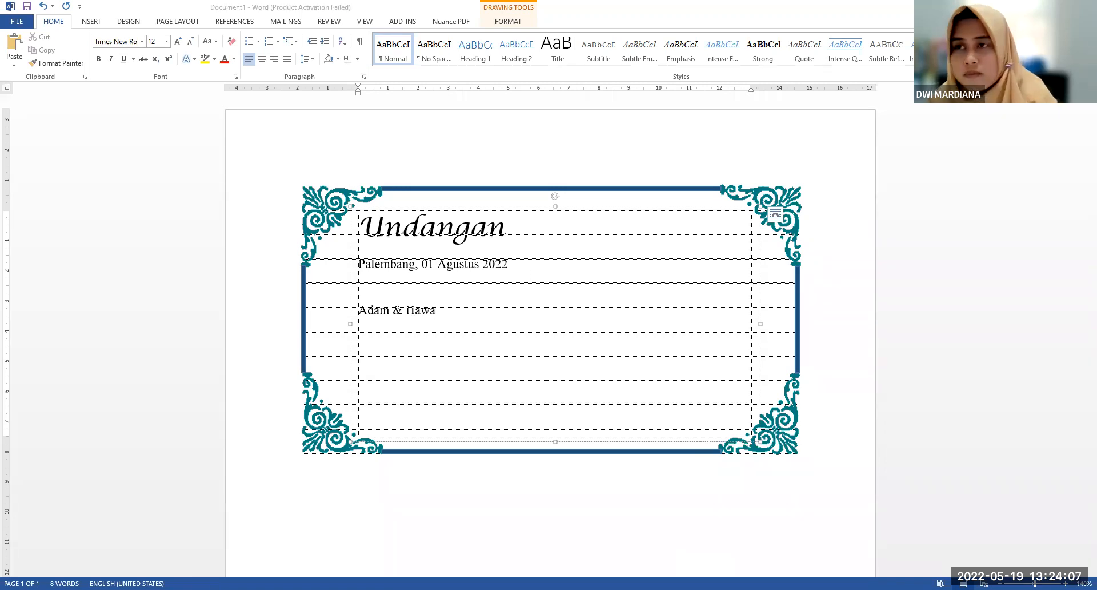
# Format the couple's names line in Lucida Calligraphy at 22 pt with a dark gold font colour
pyautogui.click(463, 314)
pyautogui.moveTo(463, 314); pyautogui.dragTo(362, 311)
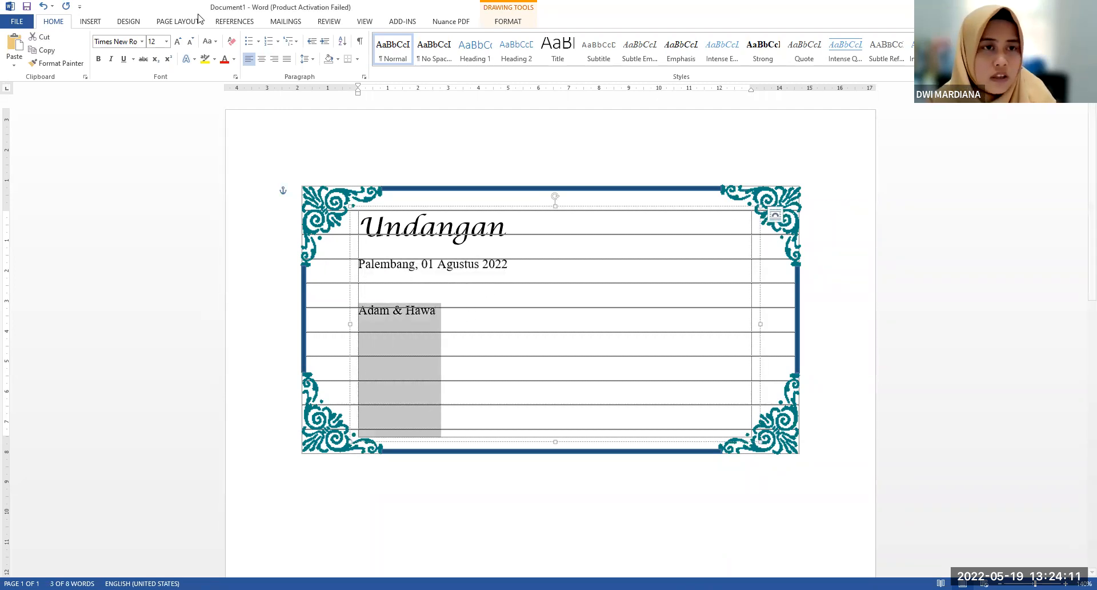
pyautogui.click(235, 60)
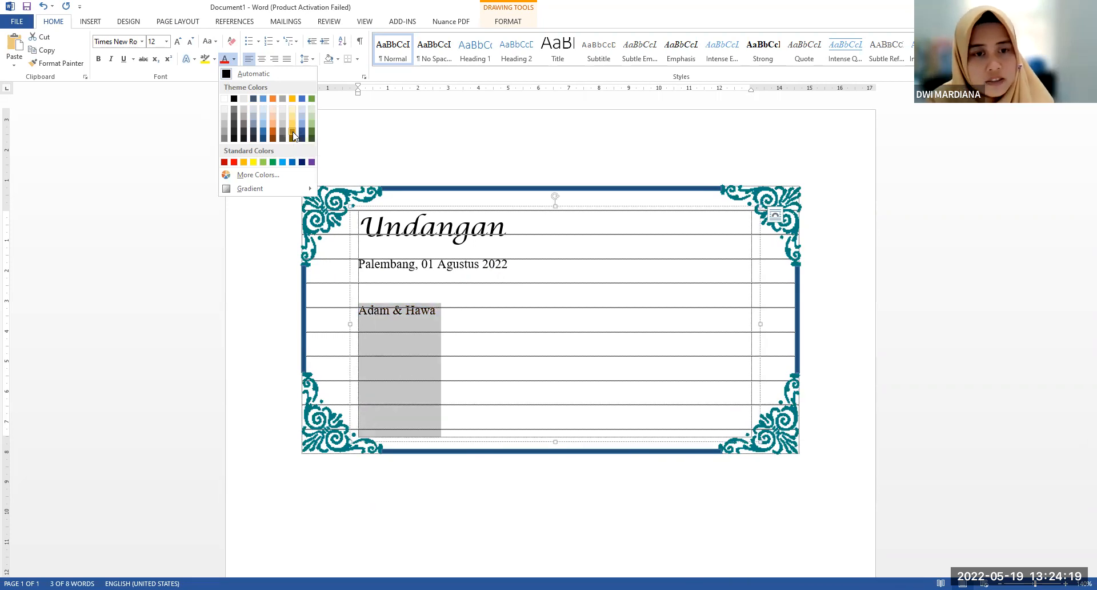
pyautogui.click(293, 135)
pyautogui.click(142, 41)
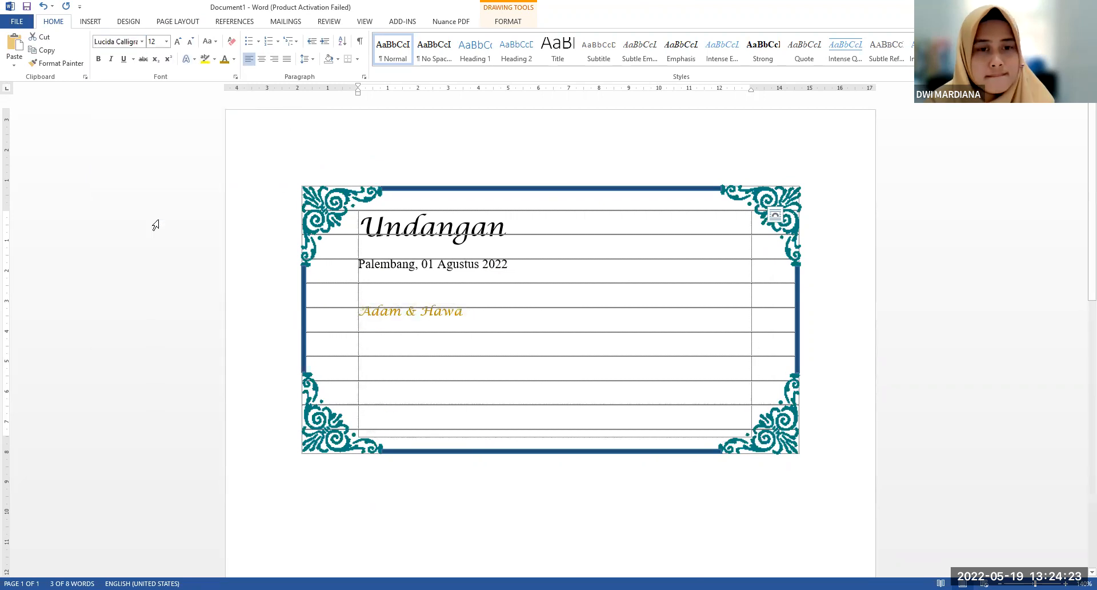
pyautogui.click(151, 220)
pyautogui.click(178, 42)
pyautogui.doubleClick(178, 42)
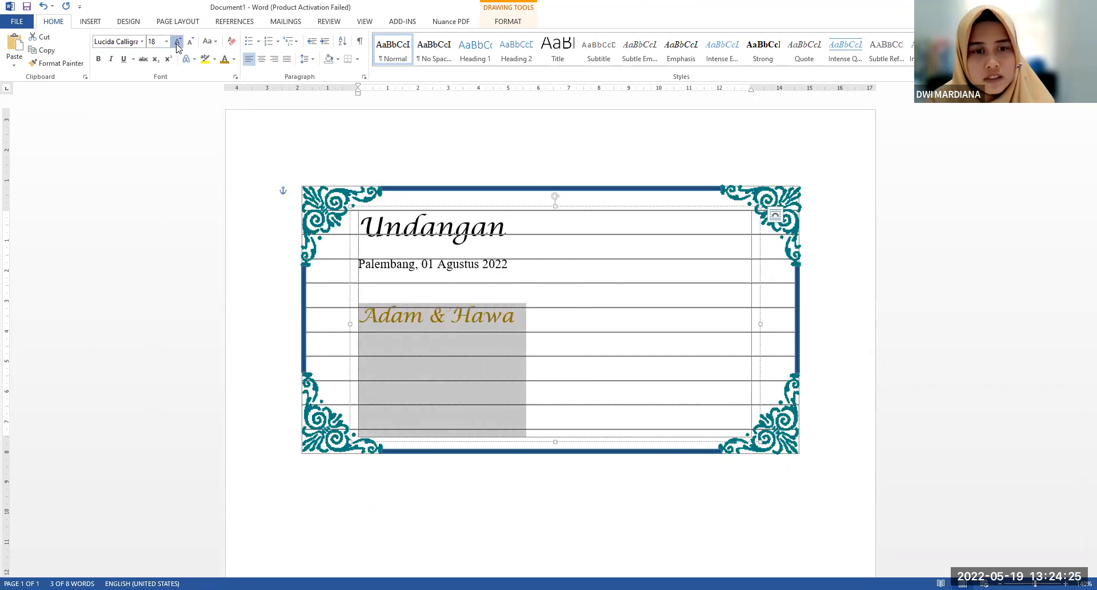
pyautogui.click(177, 42)
pyautogui.click(177, 42)
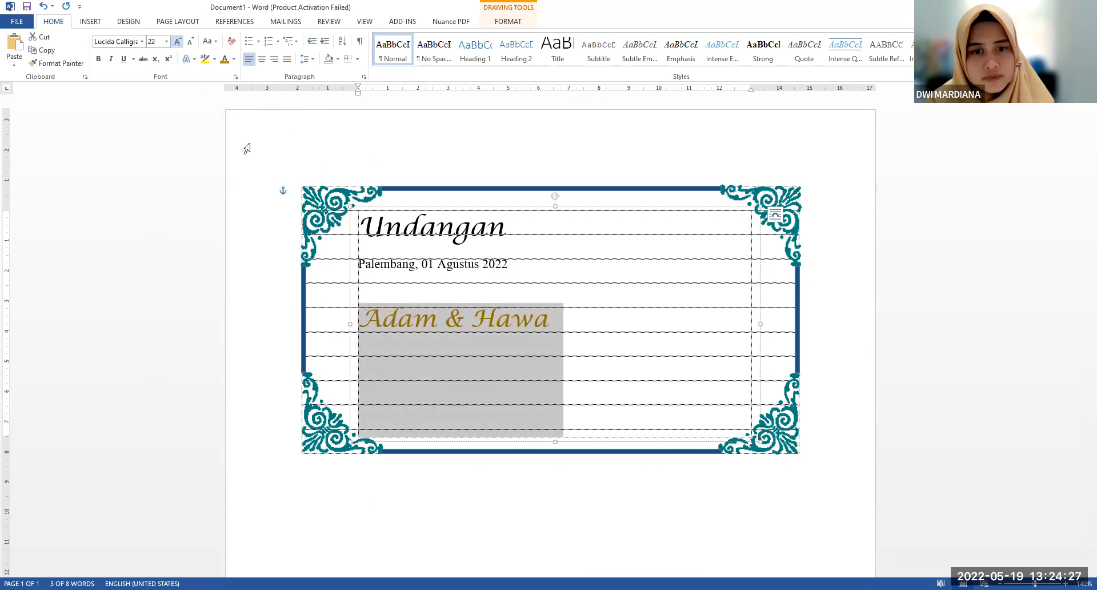
pyautogui.click(609, 292)
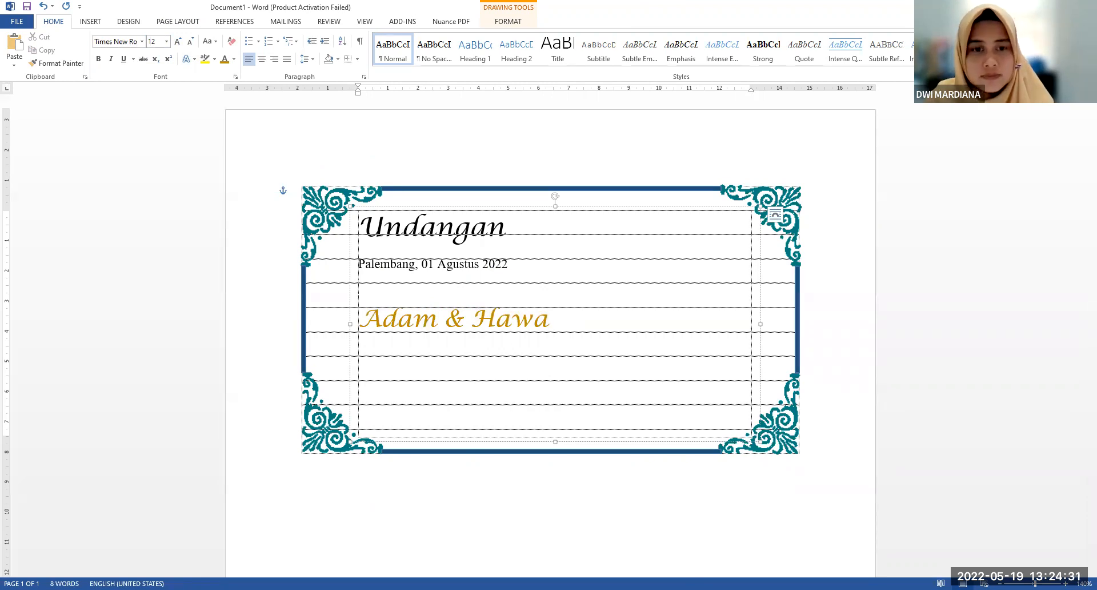
# Leave an empty line below the couple's names and add the text "Akad Nikah :"
pyautogui.hotkey('alt', 'Tab')
pyautogui.hotkey('alt', 'Tab')
pyautogui.write('Akad ')
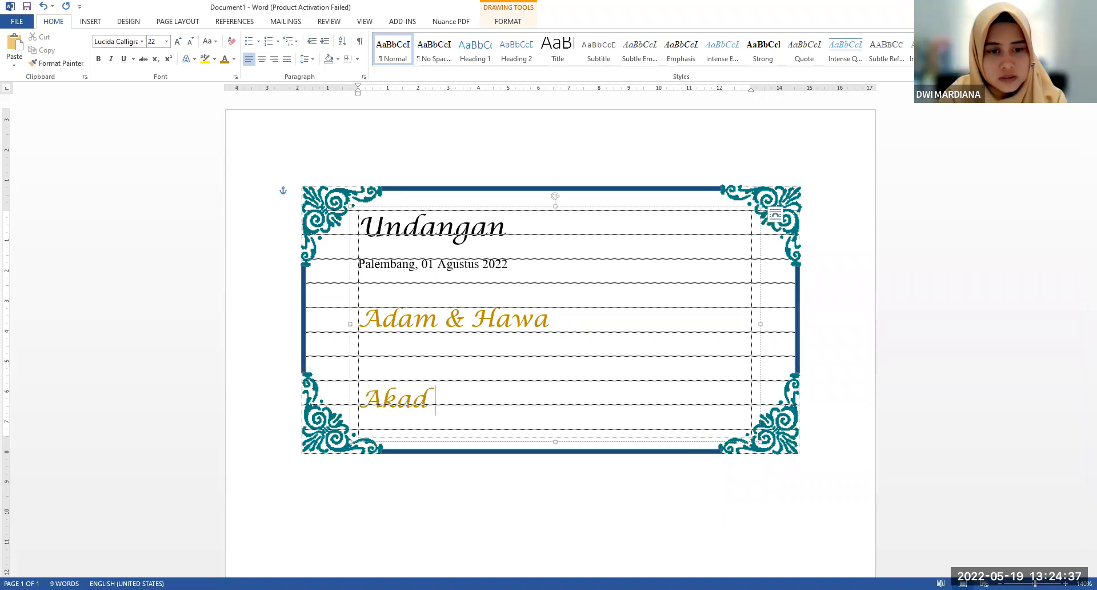
pyautogui.write('Nikah :')
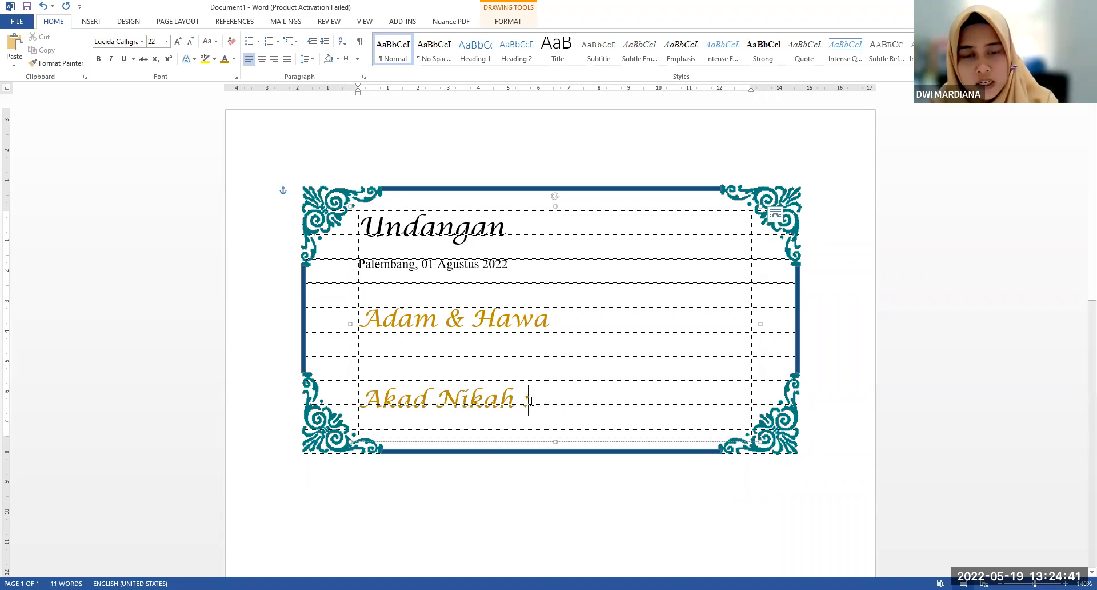
# Add the date "20Agustu 2022" on a new line below "Akad Nikah :"
pyautogui.click(530, 204)
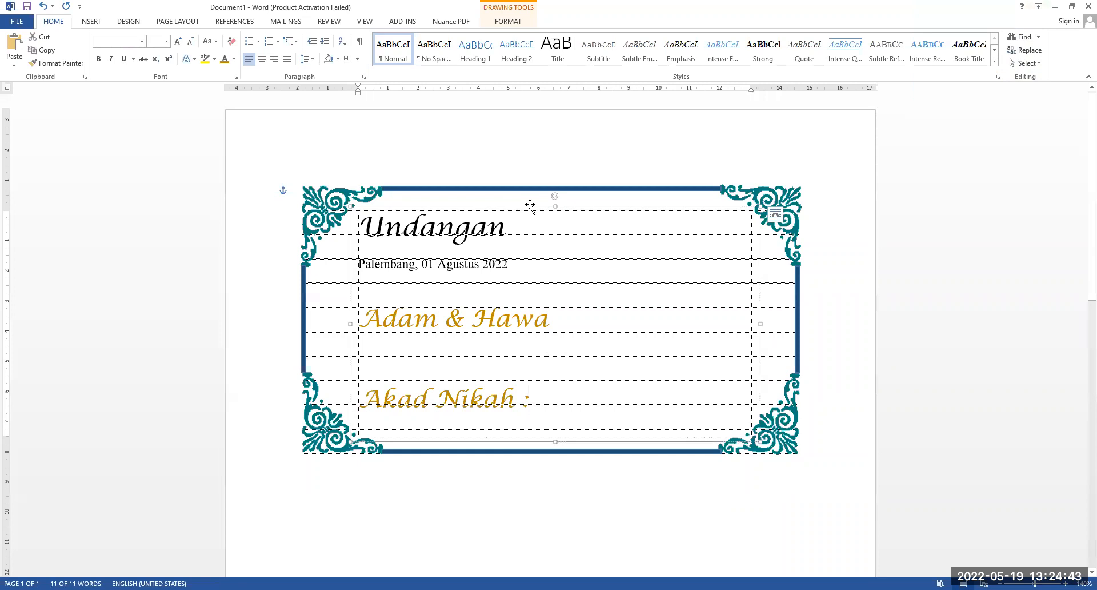
pyautogui.click(547, 407)
pyautogui.press('Return')
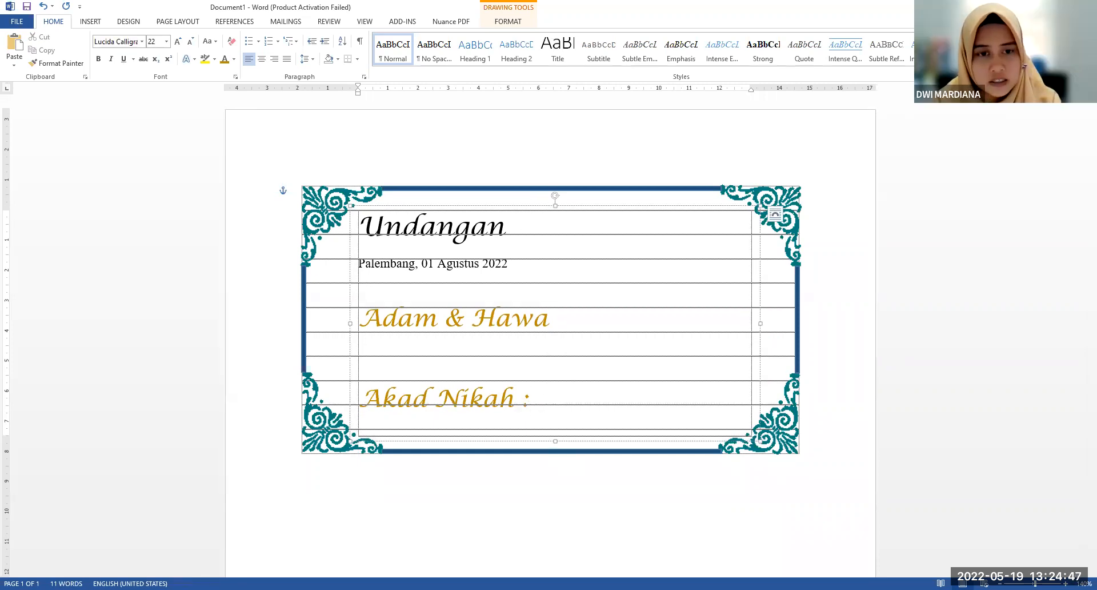
pyautogui.write('01 Agu')
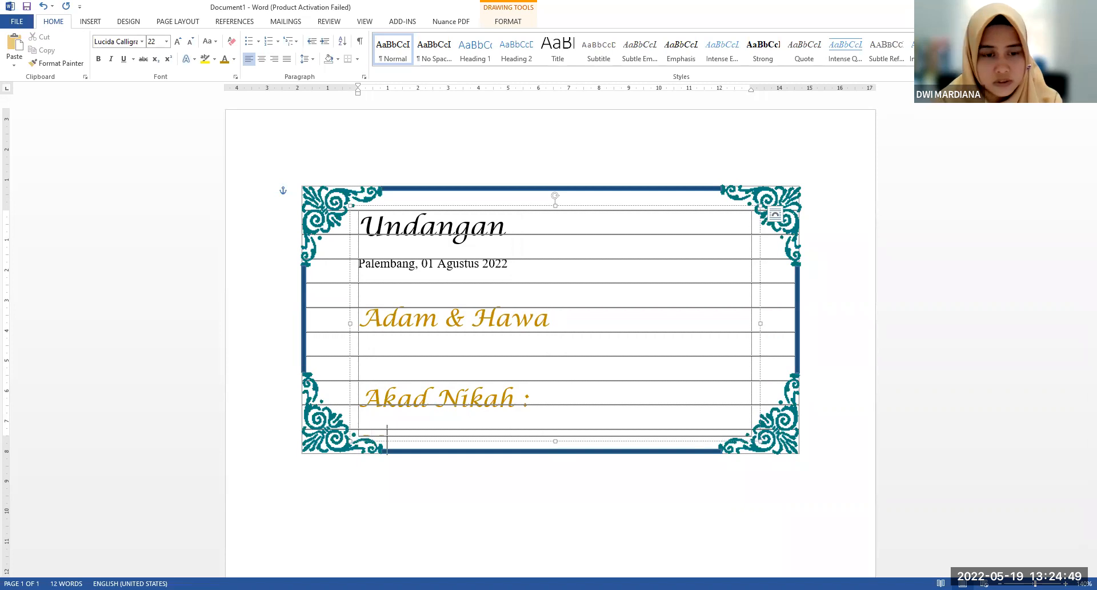
pyautogui.write('stus 2022')
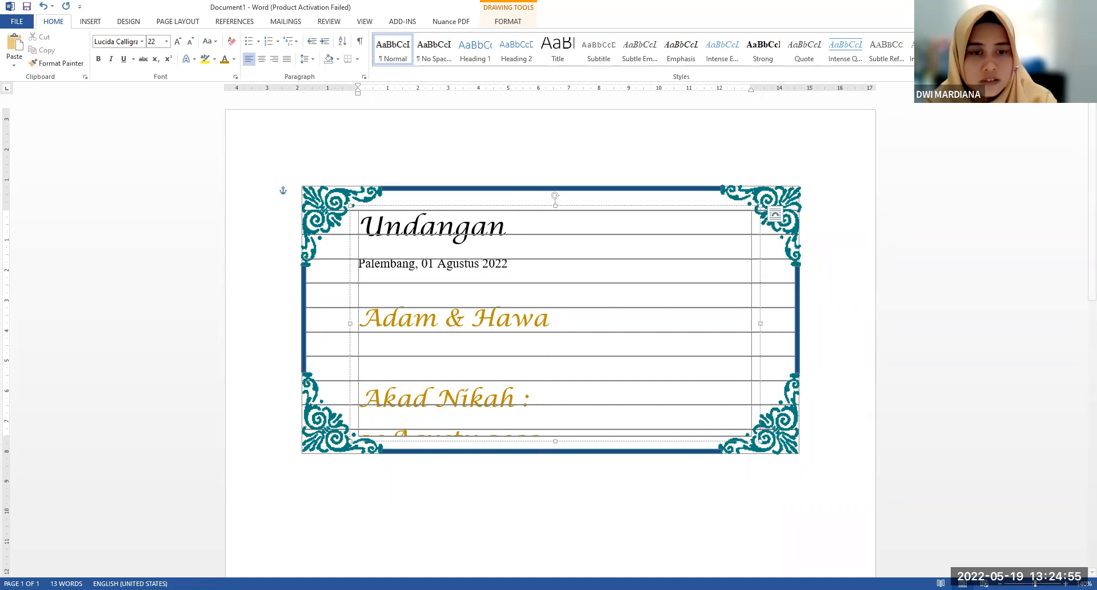
# Format the "Akad Nikah :" line and the date below it in black Times New Roman at 12 pt
pyautogui.hotkey('alt', 'Tab')
pyautogui.click(379, 397)
pyautogui.click(434, 387)
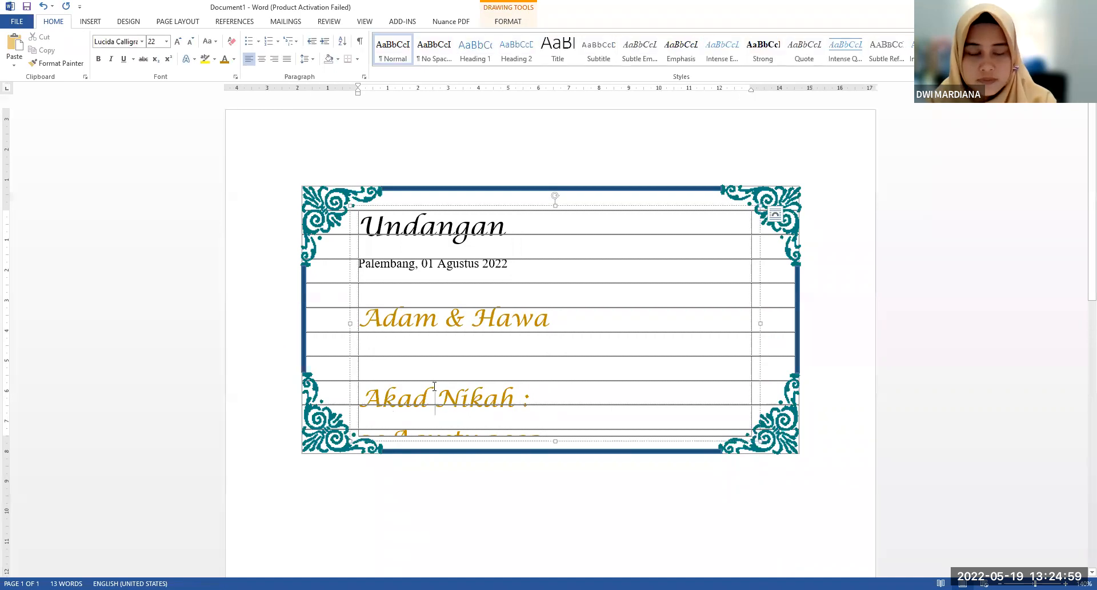
pyautogui.moveTo(360, 398); pyautogui.dragTo(543, 435)
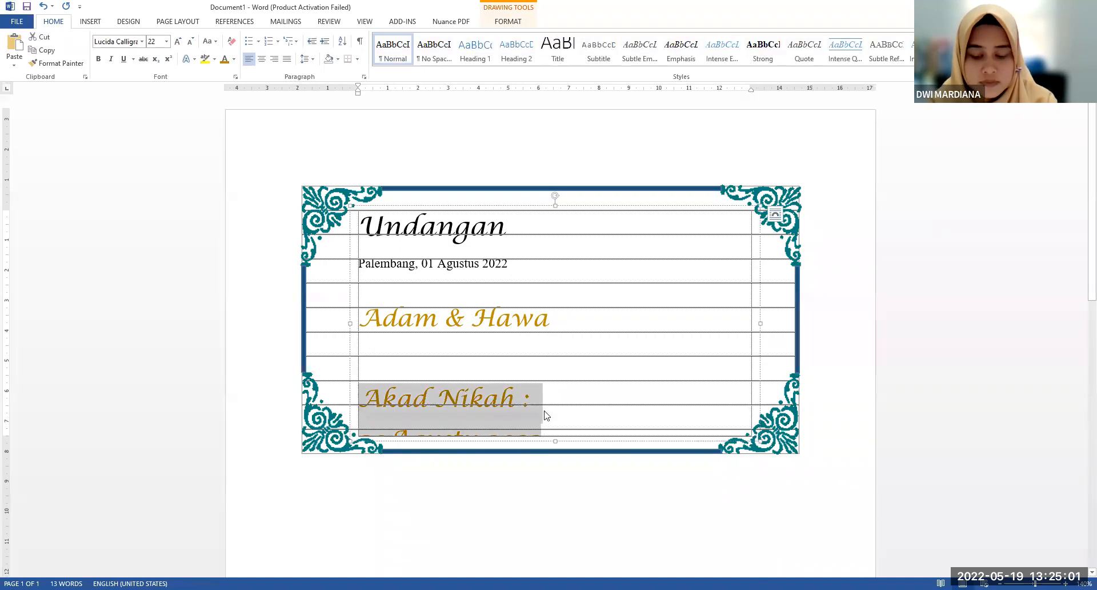
pyautogui.click(124, 41)
pyautogui.write('Times New Roman')
pyautogui.press('Return')
pyautogui.click(162, 41)
pyautogui.write('12')
pyautogui.press('Return')
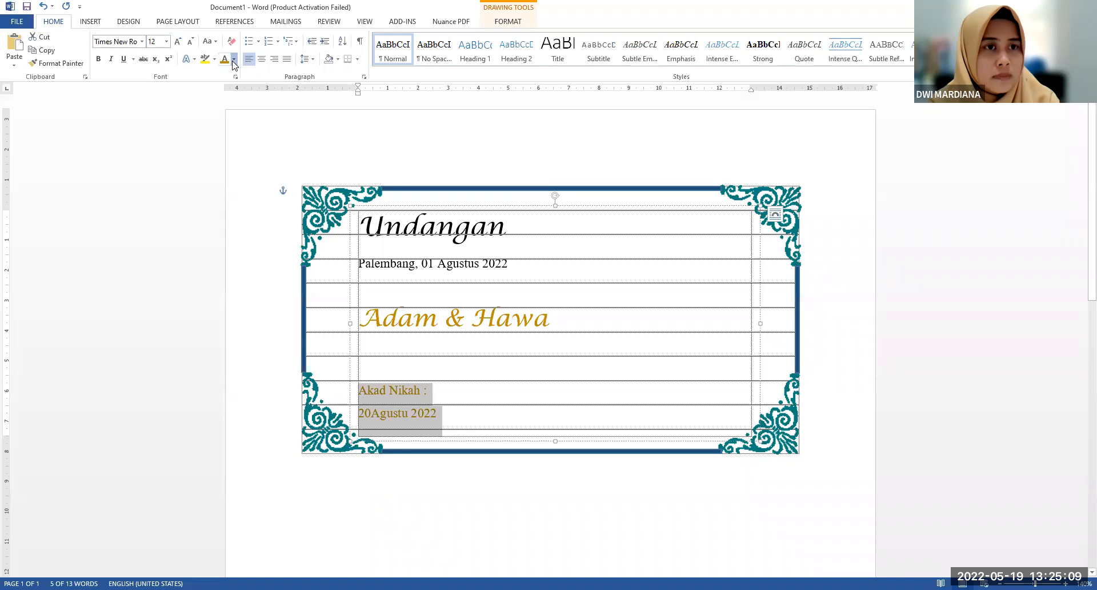
pyautogui.click(512, 320)
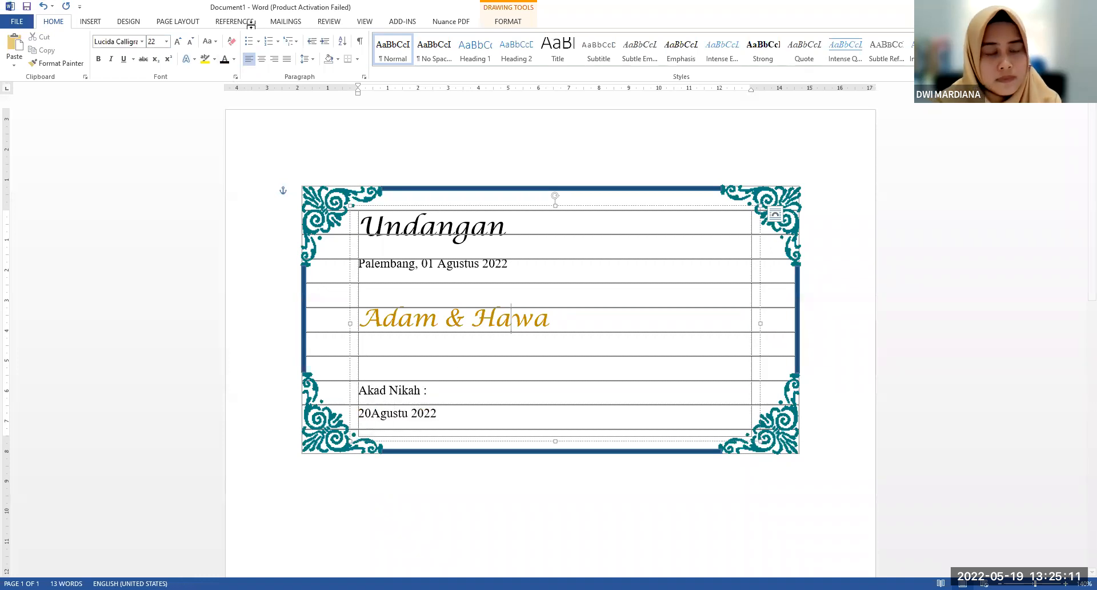
# Italicize the "Akad Nikah :" line
pyautogui.click(460, 390)
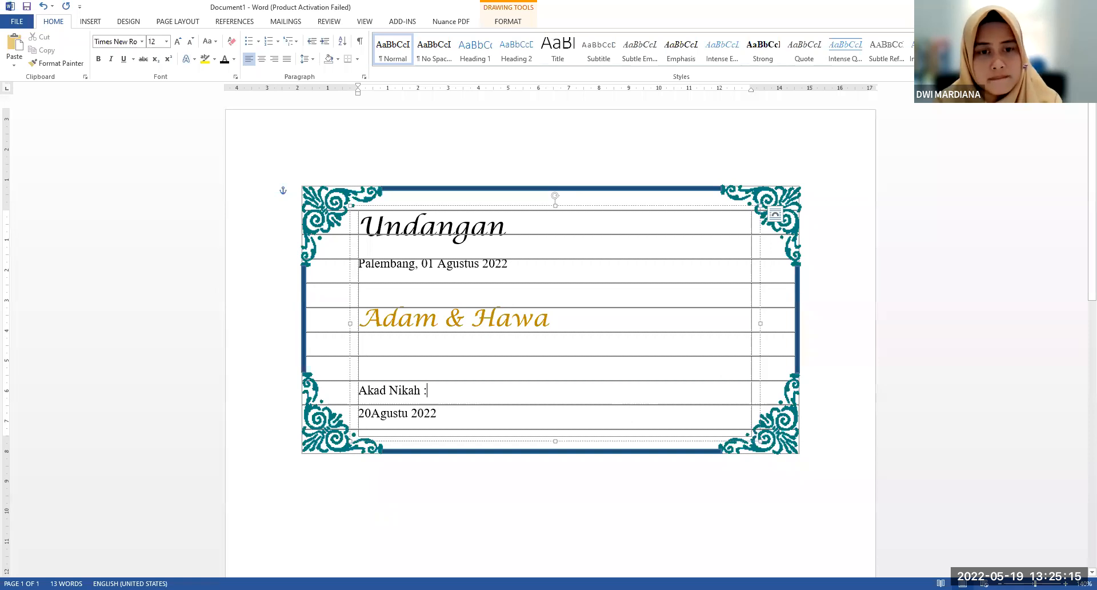
pyautogui.hotkey('alt', 'Tab')
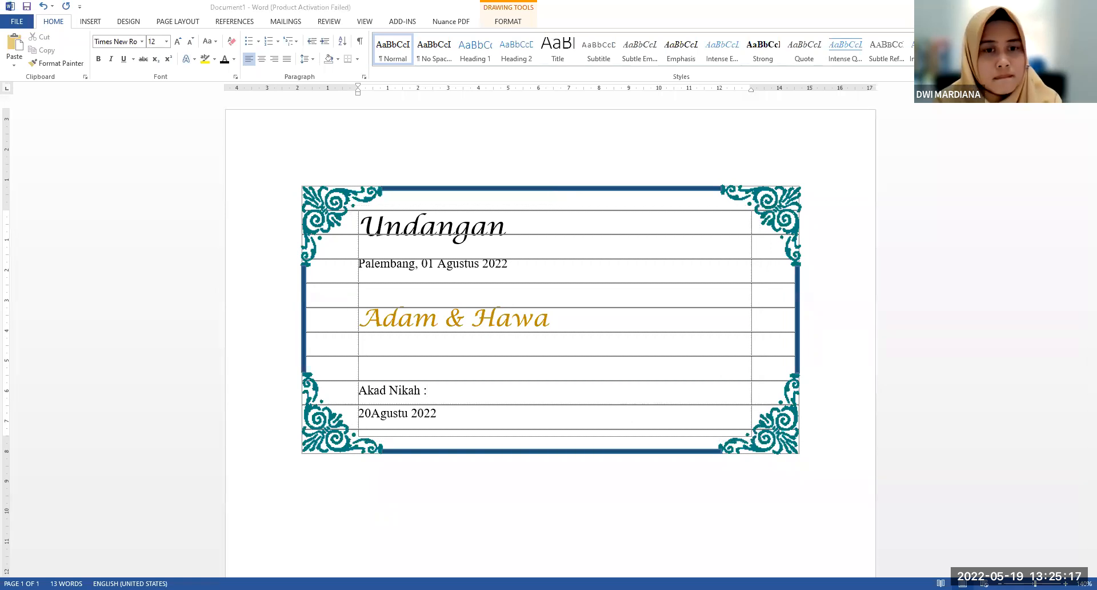
pyautogui.click(453, 395)
pyautogui.moveTo(453, 395); pyautogui.dragTo(358, 391)
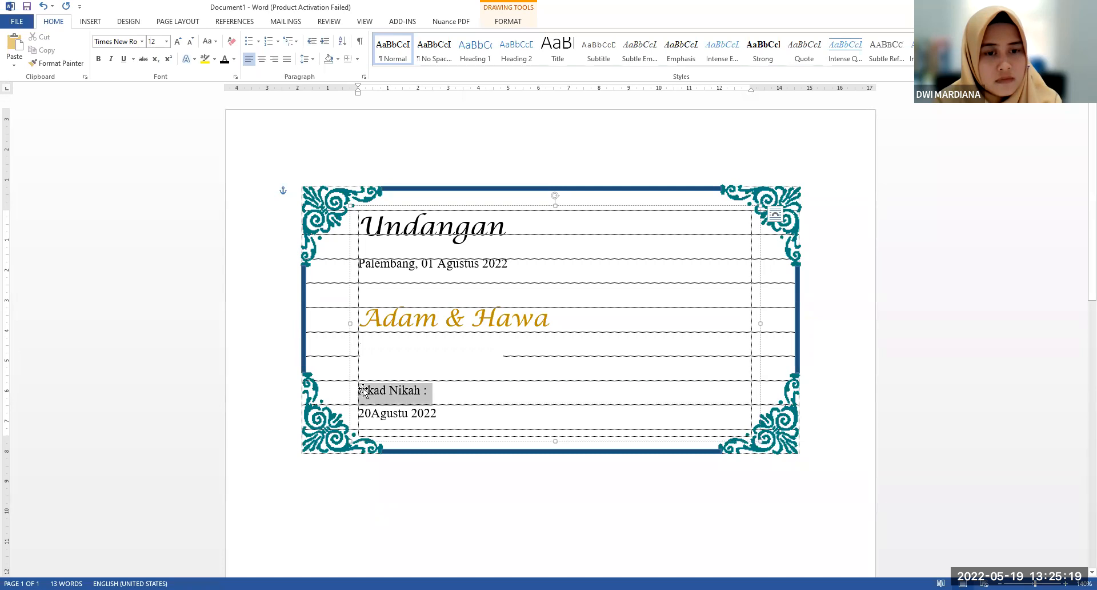
pyautogui.click(382, 371)
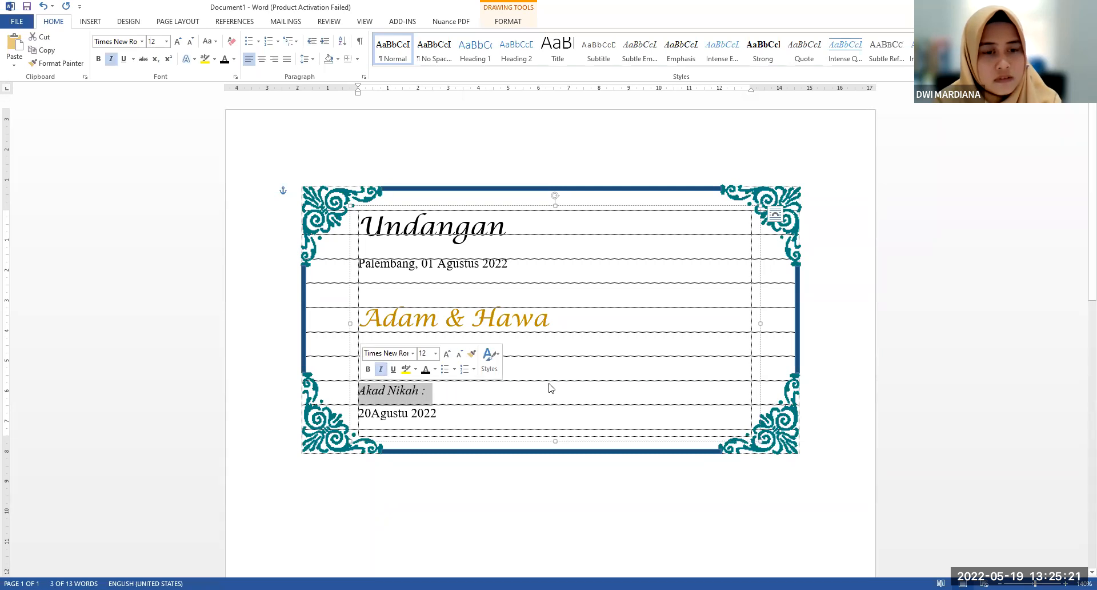
# Try to remove the empty line between the couple's names and "Akad Nikah :"
pyautogui.click(571, 368)
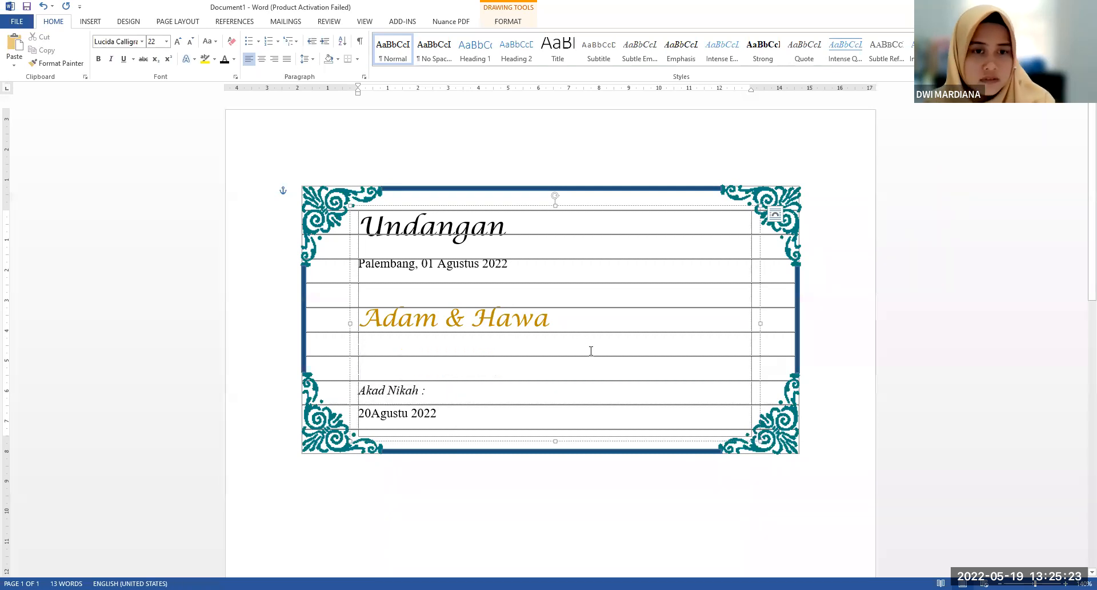
pyautogui.press('Delete')
pyautogui.press('Delete')
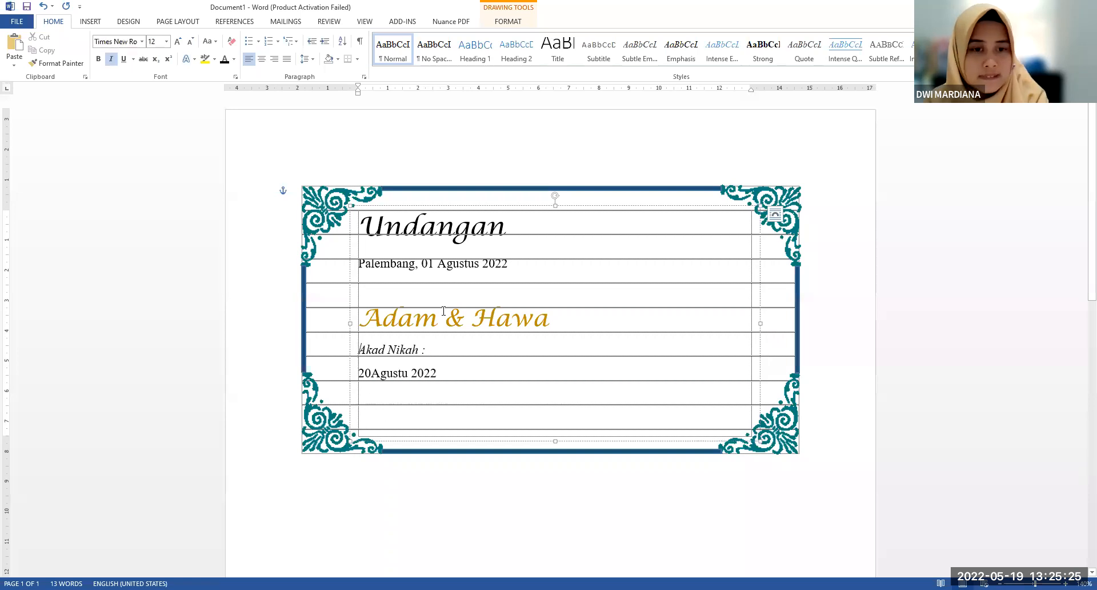
pyautogui.hotkey('ctrl', 'z')
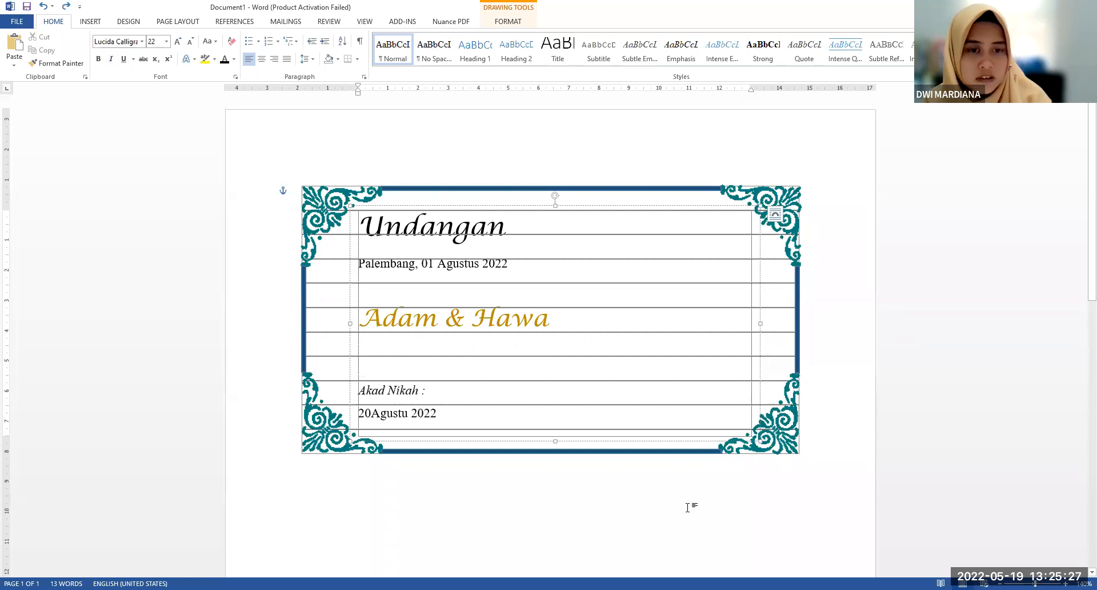
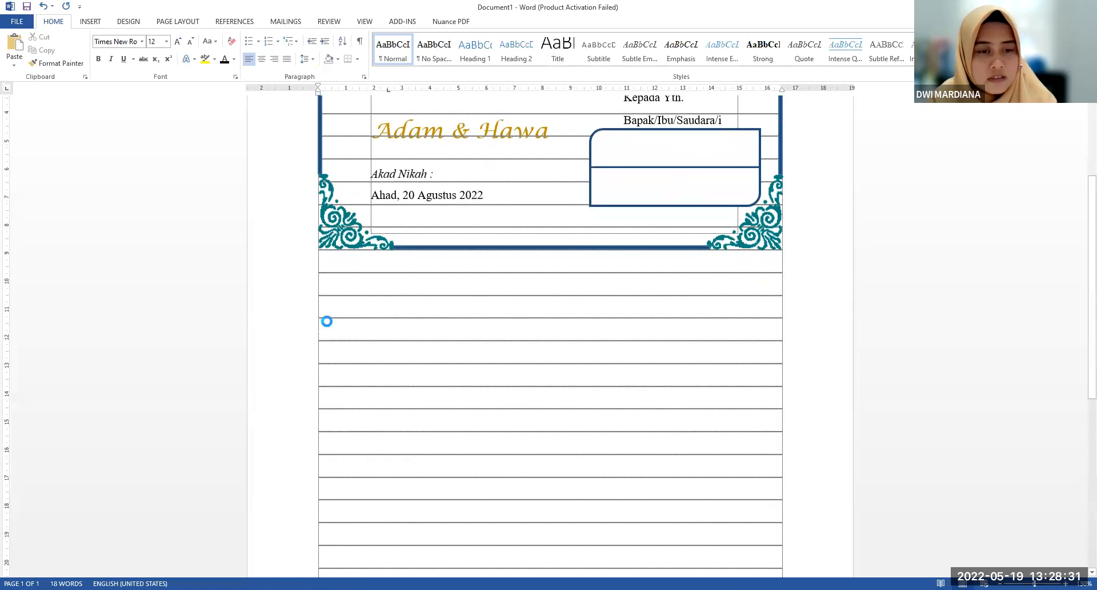
# Place a copy of the upper-left corner ornament at the table's left edge, a few rows below the front card
pyautogui.hotkey('ctrl', 'v')
pyautogui.moveTo(363, 333); pyautogui.dragTo(355, 326)
pyautogui.click(491, 346)
pyautogui.scroll(3, 492, 347)
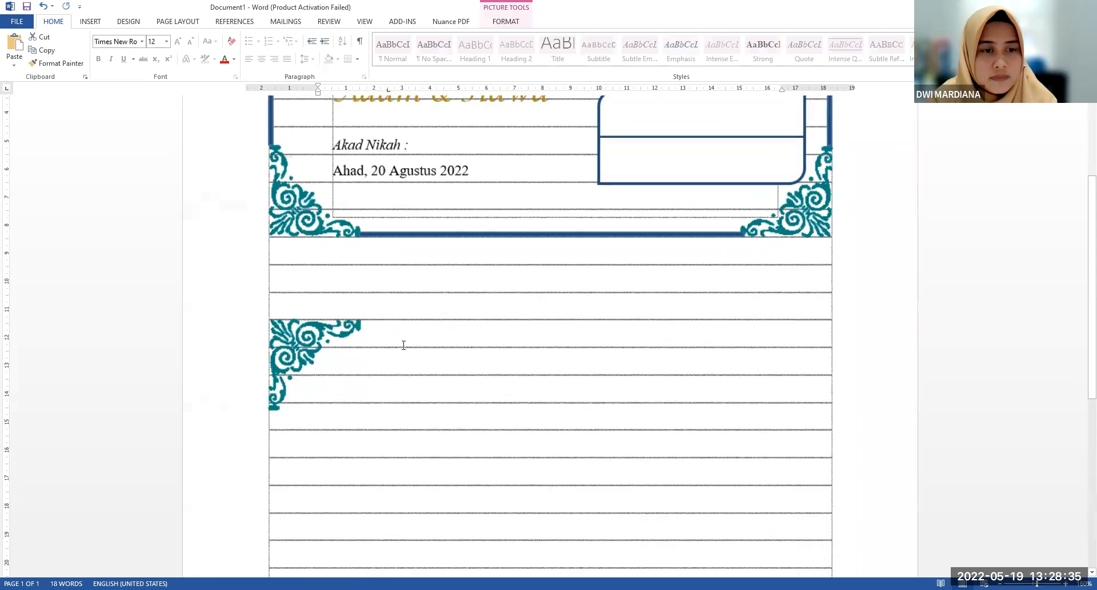
pyautogui.click(366, 342)
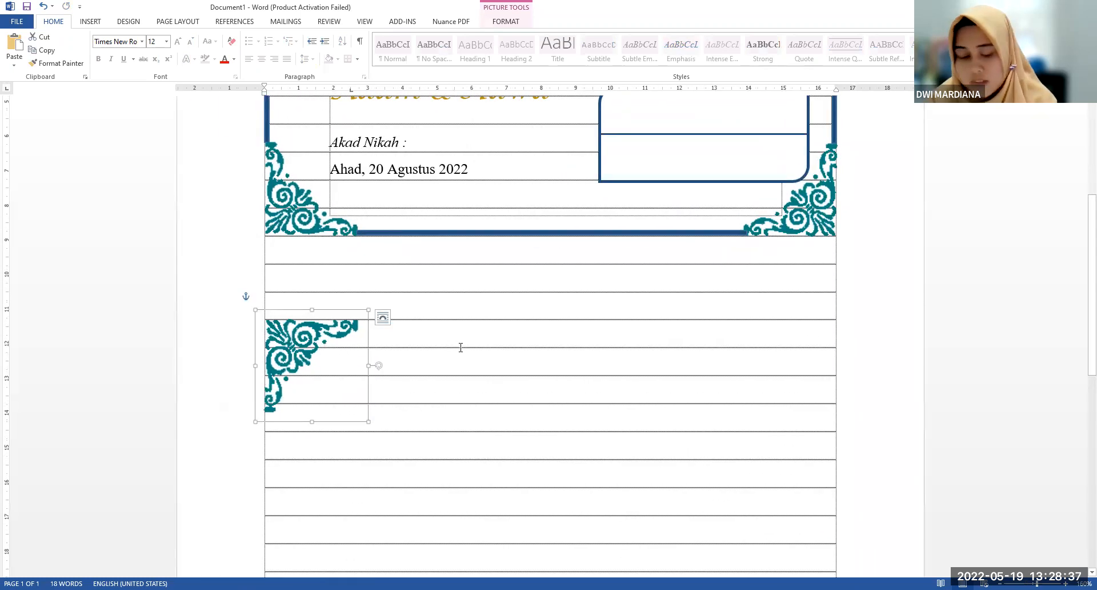
pyautogui.click(383, 318)
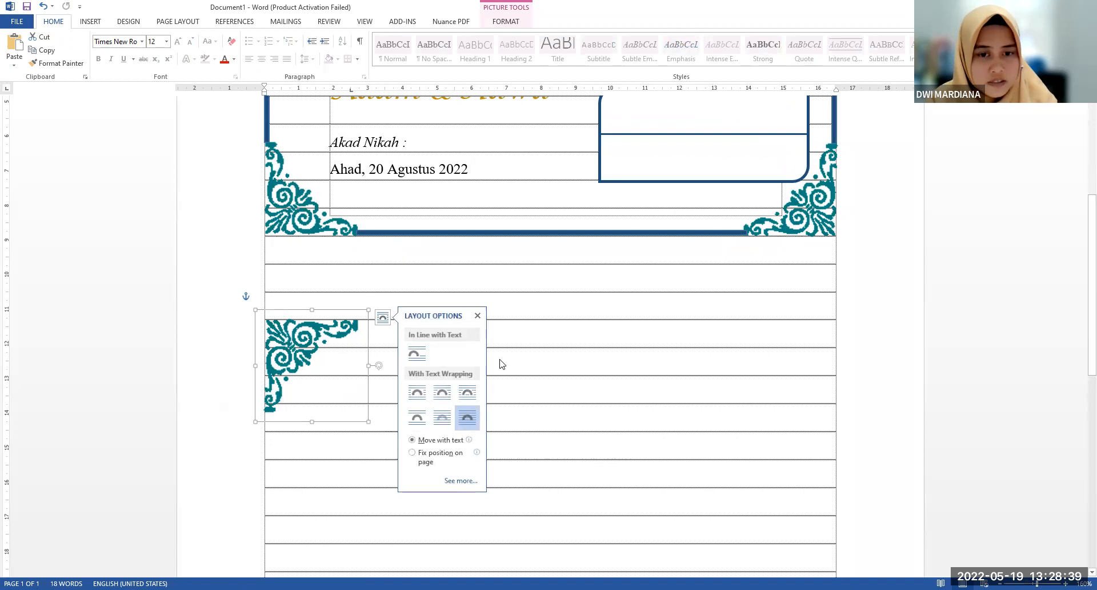
pyautogui.moveTo(528, 361); pyautogui.dragTo(629, 382)
pyautogui.hotkey('ctrl', 'z')
pyautogui.scroll(3, 661, 318)
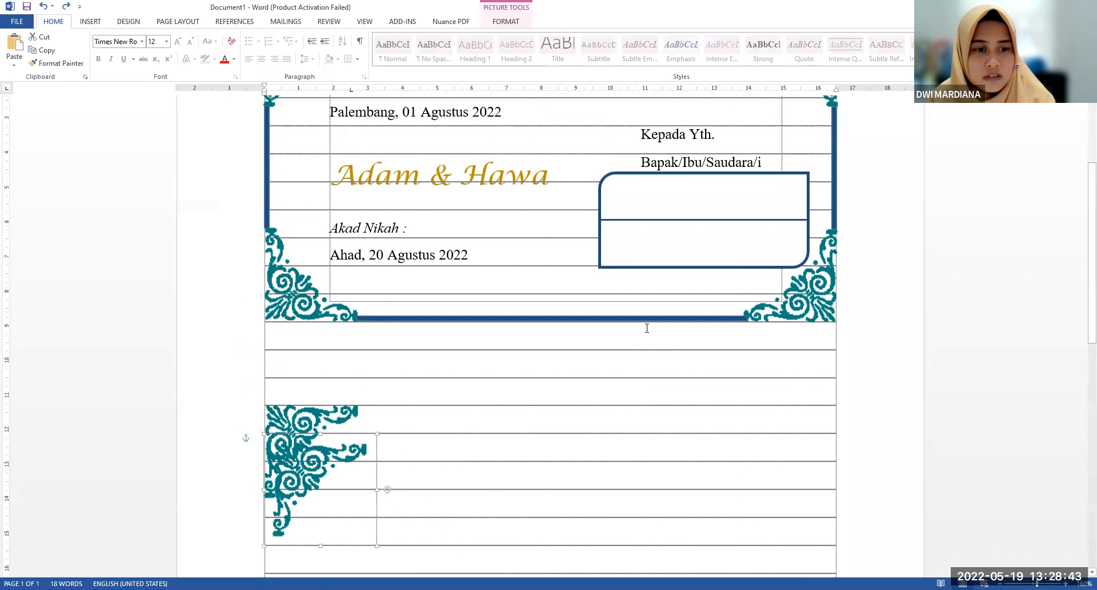
# Copy the card's upper-right corner ornament to the table's right edge, level with the new upper-left ornament of the lower frame
pyautogui.scroll(4, 651, 338)
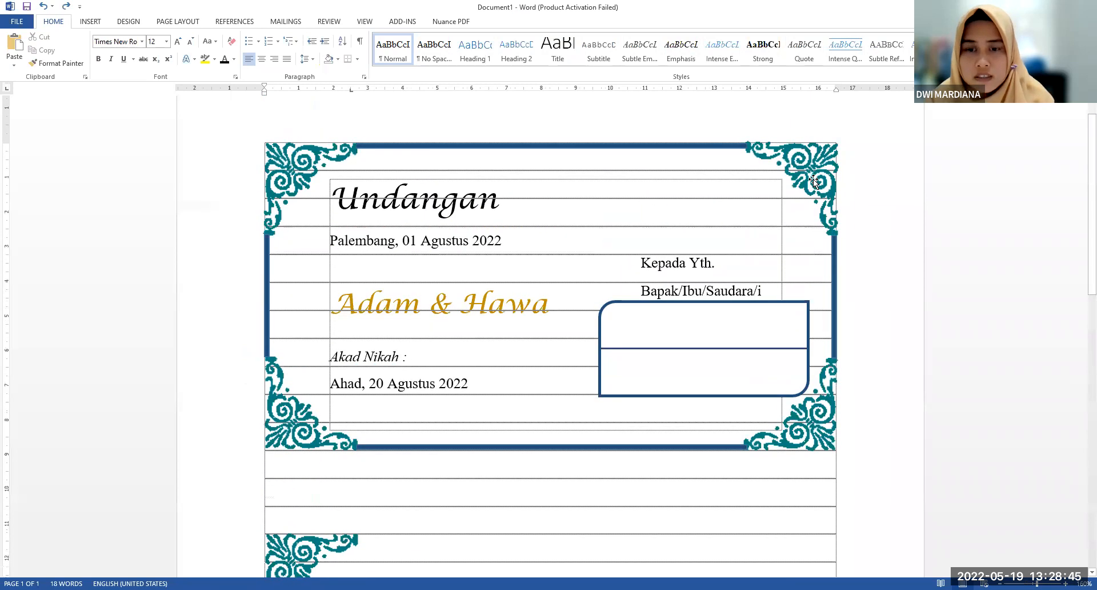
pyautogui.click(817, 184)
pyautogui.scroll(-3, 686, 397)
pyautogui.scroll(-2, 686, 397)
pyautogui.hotkey('ctrl', 'v')
pyautogui.moveTo(367, 418); pyautogui.dragTo(831, 380)
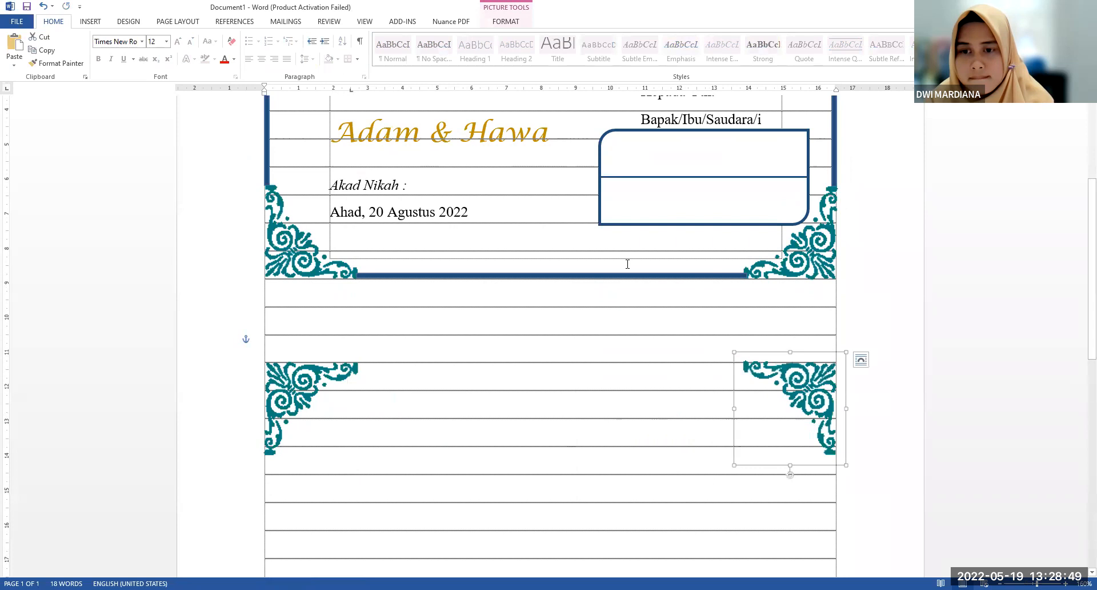
# Copy the card's lower-left corner ornament to the bottom-left corner of the table at the end of the page
pyautogui.click(310, 249)
pyautogui.hotkey('ctrl', 'c')
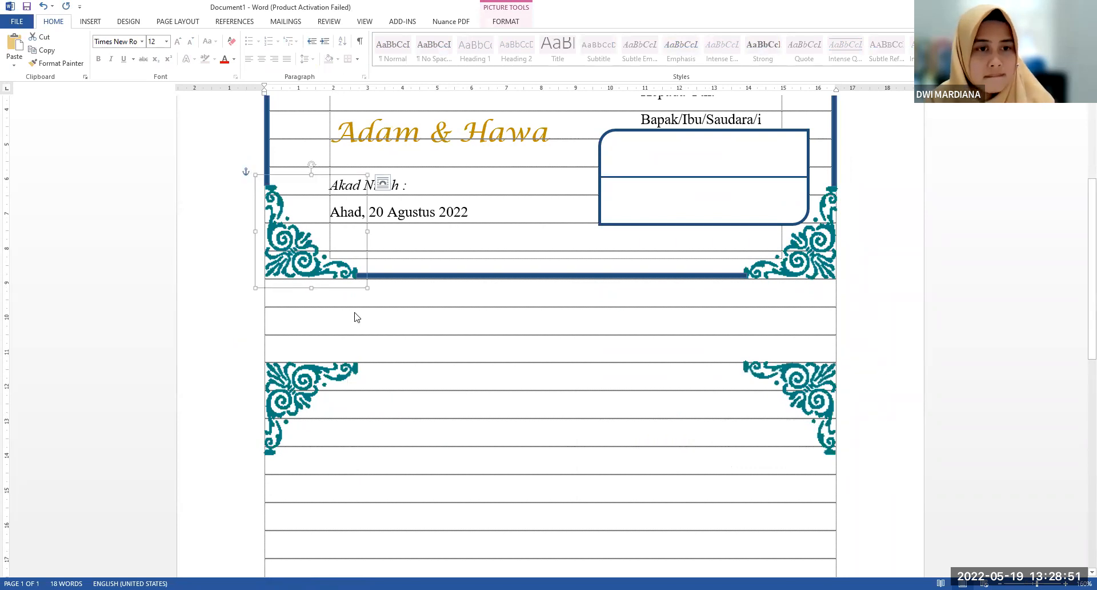
pyautogui.scroll(-3, 357, 314)
pyautogui.hotkey('ctrl', 'v')
pyautogui.moveTo(373, 160); pyautogui.dragTo(411, 333)
pyautogui.keyDown('ctrl'); pyautogui.scroll(-5, 412, 337); pyautogui.keyUp('ctrl')
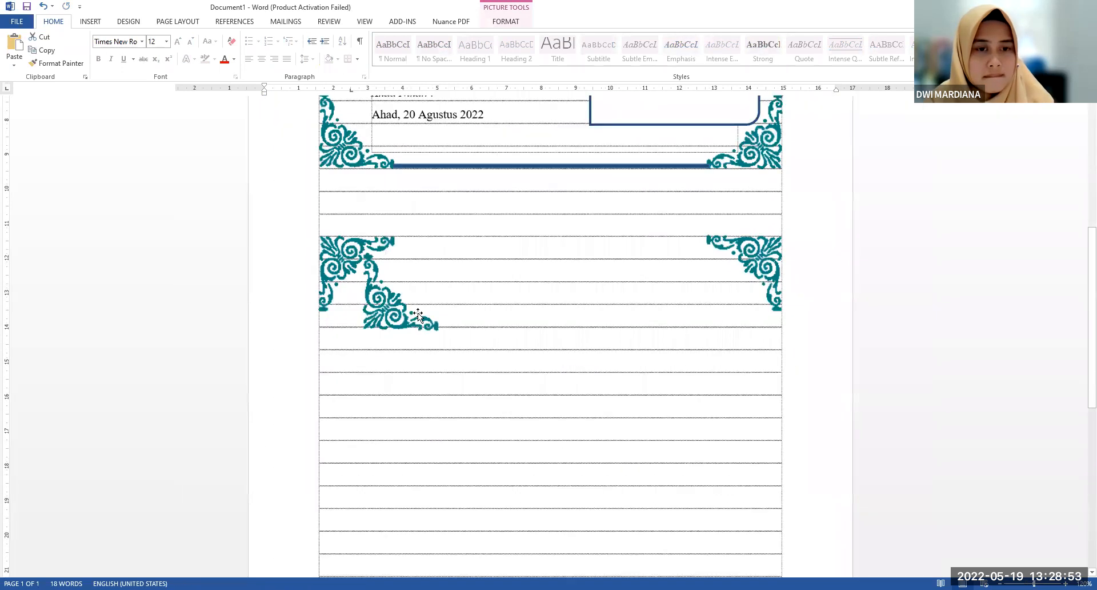
pyautogui.scroll(-3, 439, 159)
pyautogui.moveTo(439, 159); pyautogui.dragTo(437, 380)
pyautogui.scroll(-2, 437, 380)
pyautogui.moveTo(420, 313); pyautogui.dragTo(386, 474)
pyautogui.click(588, 305)
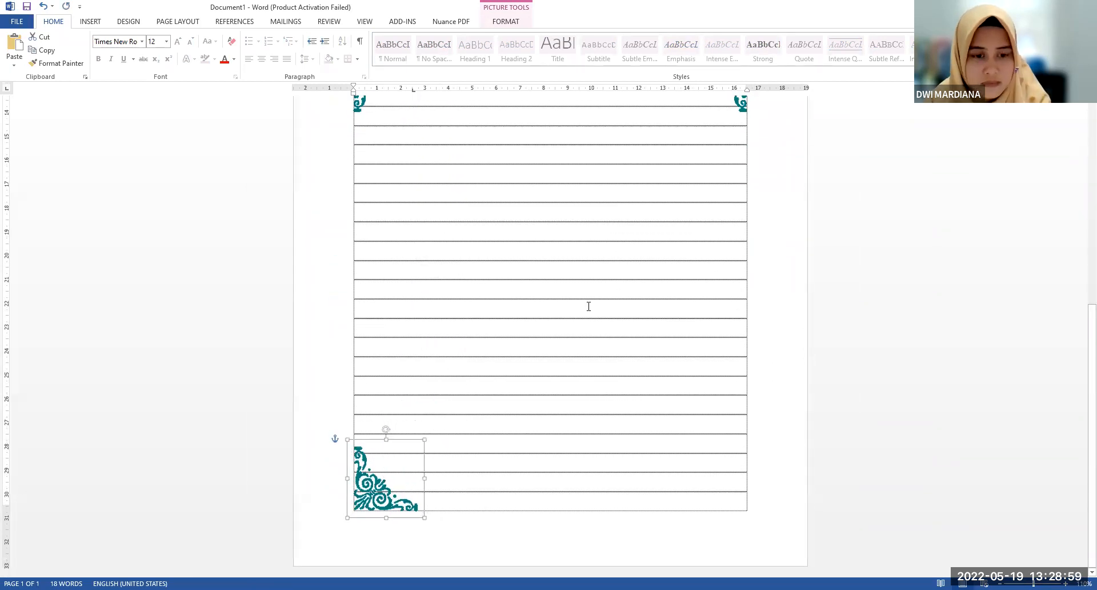
# Copy the card's lower-right corner ornament to the bottom-right corner of the table at the end of the page
pyautogui.scroll(3, 722, 165)
pyautogui.scroll(3, 722, 166)
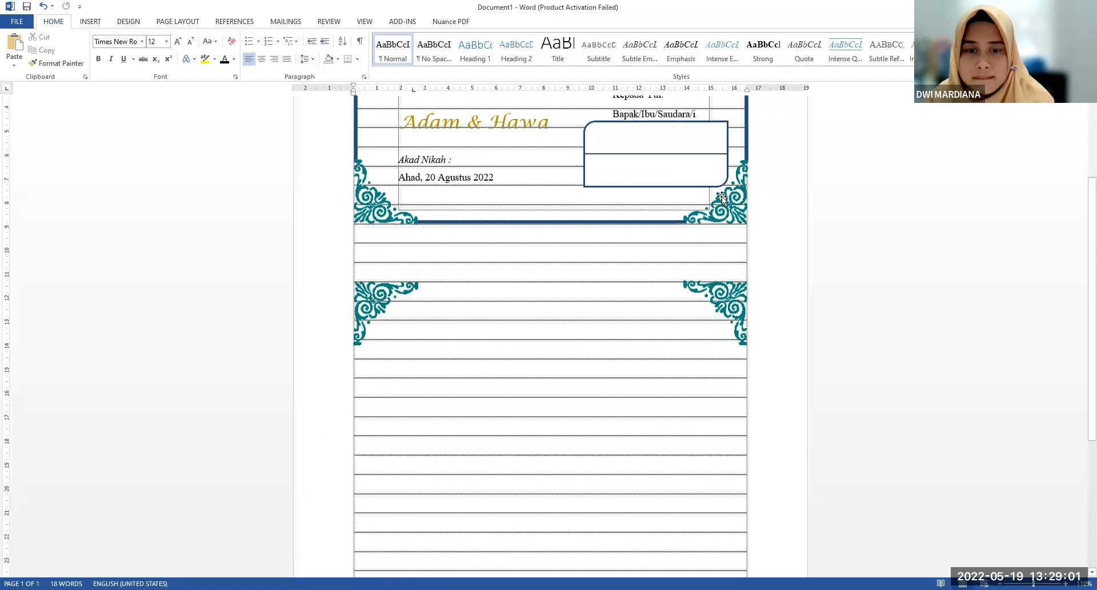
pyautogui.click(723, 203)
pyautogui.moveTo(723, 207); pyautogui.dragTo(738, 527)
pyautogui.click(632, 340)
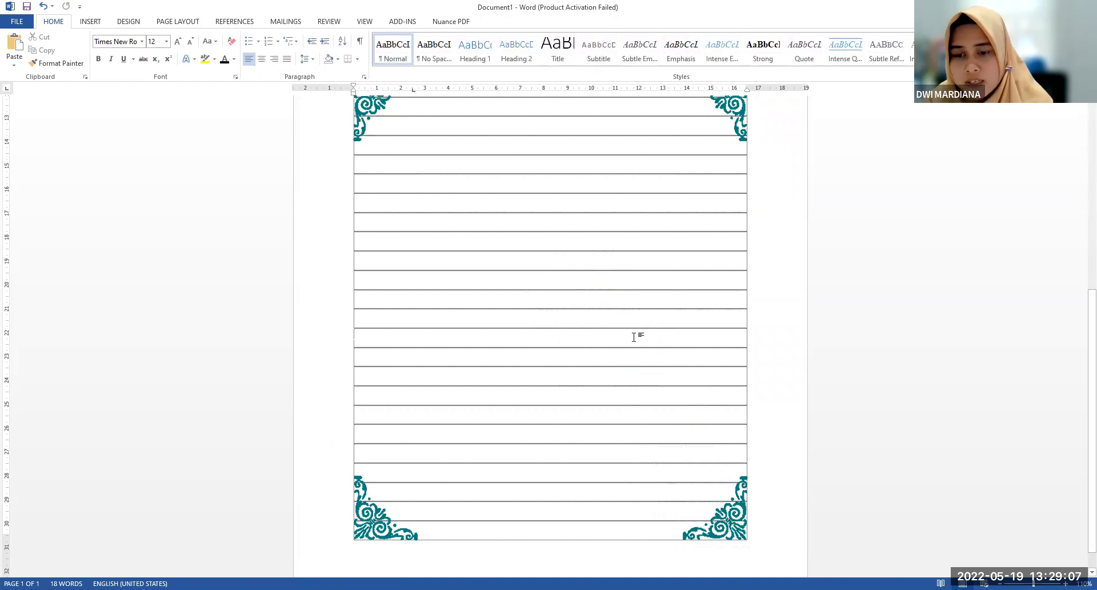
# Place a copy of the card's top blue border line between the two upper ornaments of the lower frame
pyautogui.scroll(5, 634, 339)
pyautogui.scroll(4, 634, 339)
pyautogui.scroll(-3, 594, 338)
pyautogui.scroll(3, 535, 209)
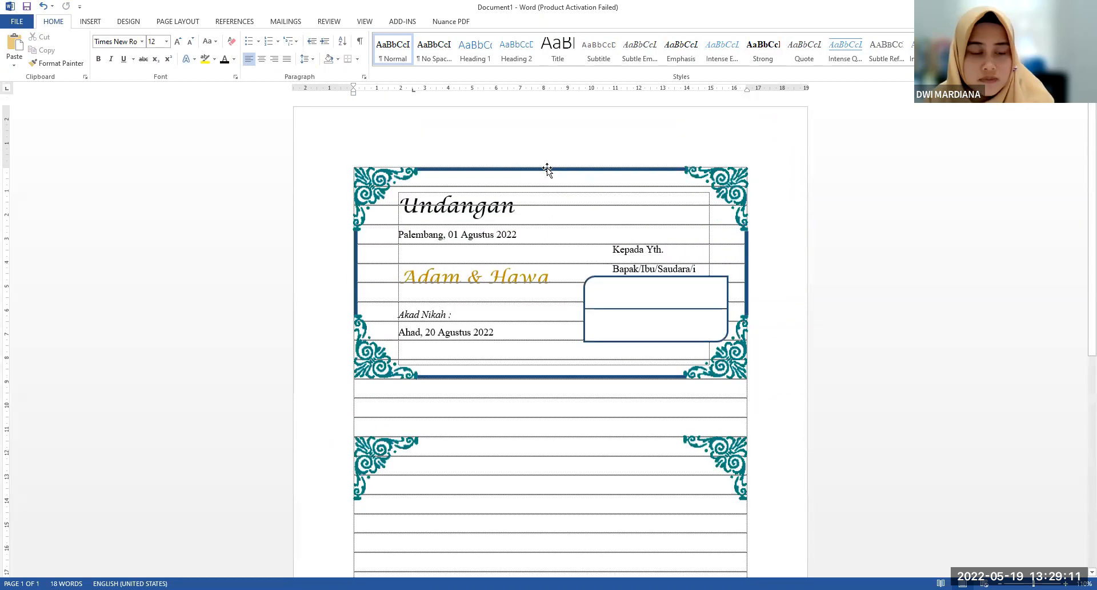
pyautogui.click(547, 166)
pyautogui.moveTo(547, 168)
pyautogui.mouseDown()
pyautogui.moveTo(587, 181)
pyautogui.moveTo(588, 453)
pyautogui.moveTo(571, 439)
pyautogui.mouseUp()
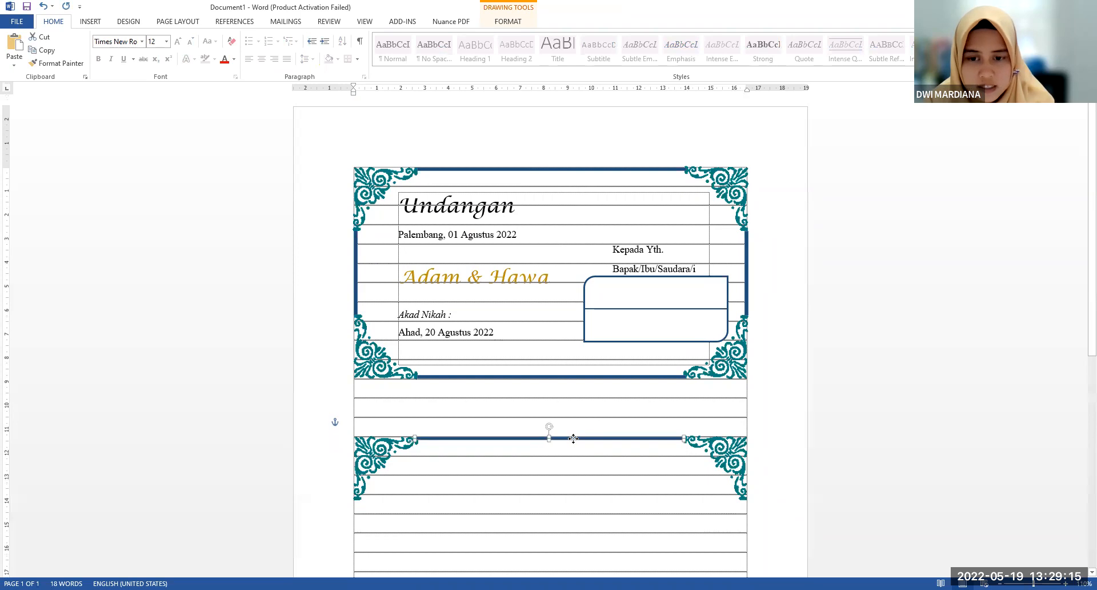
pyautogui.click(570, 440)
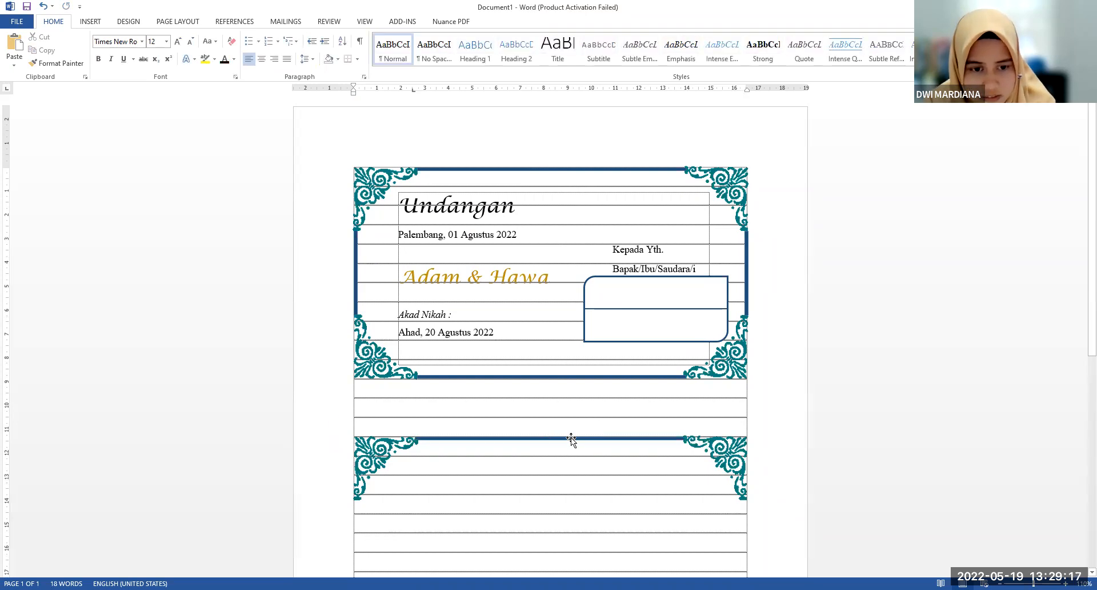
pyautogui.click(571, 438)
pyautogui.click(413, 440)
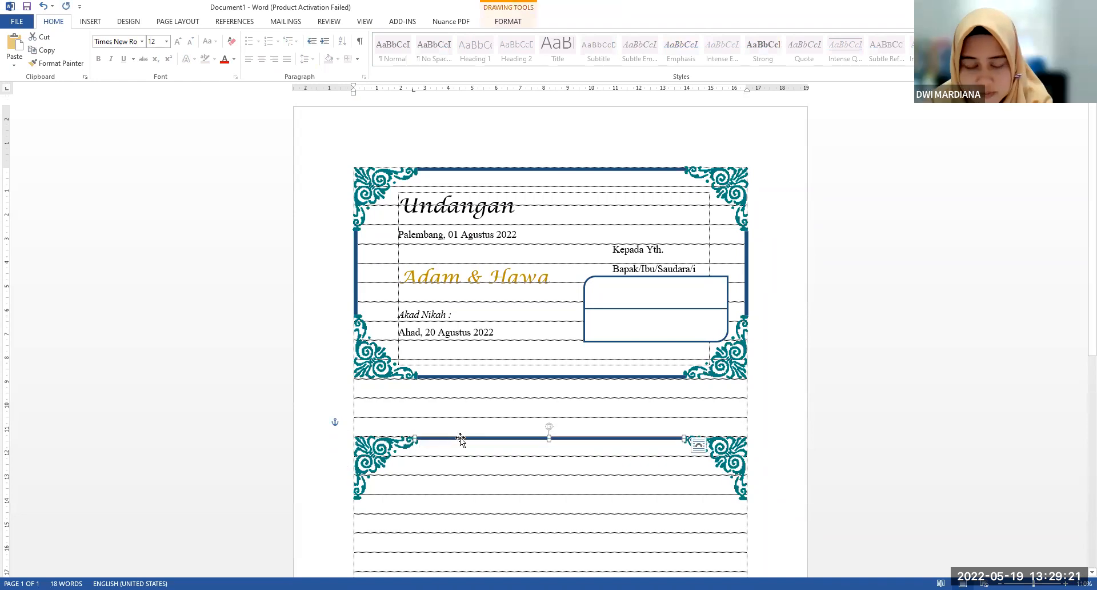
pyautogui.click(497, 407)
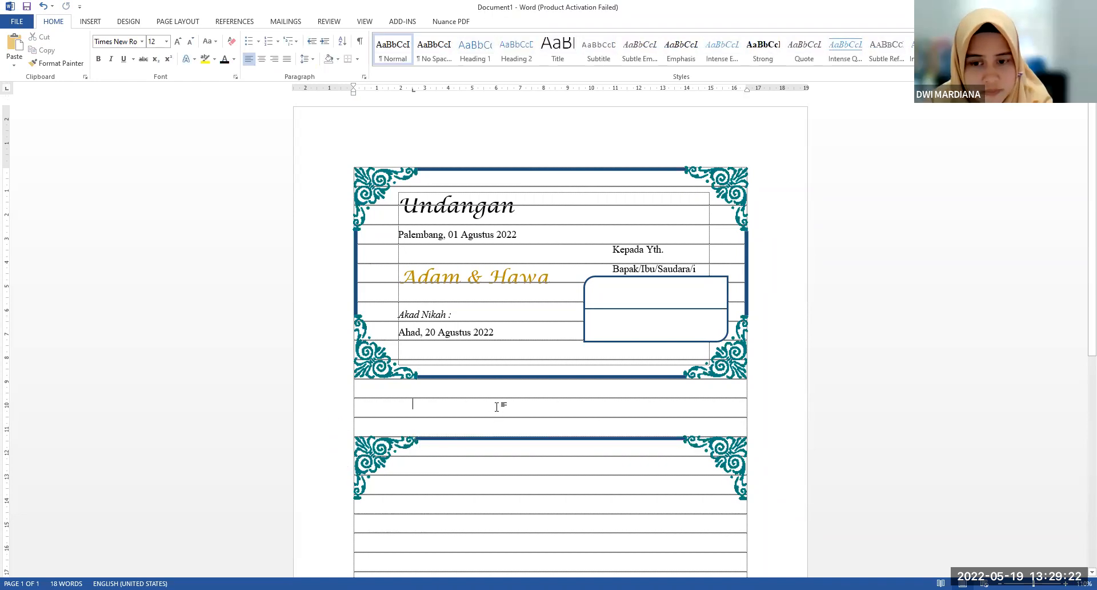
# Place a copy of the card's bottom blue border line between the two bottom ornaments of the lower frame
pyautogui.click(529, 377)
pyautogui.hotkey('ctrl', 'v')
pyautogui.scroll(-3, 529, 378)
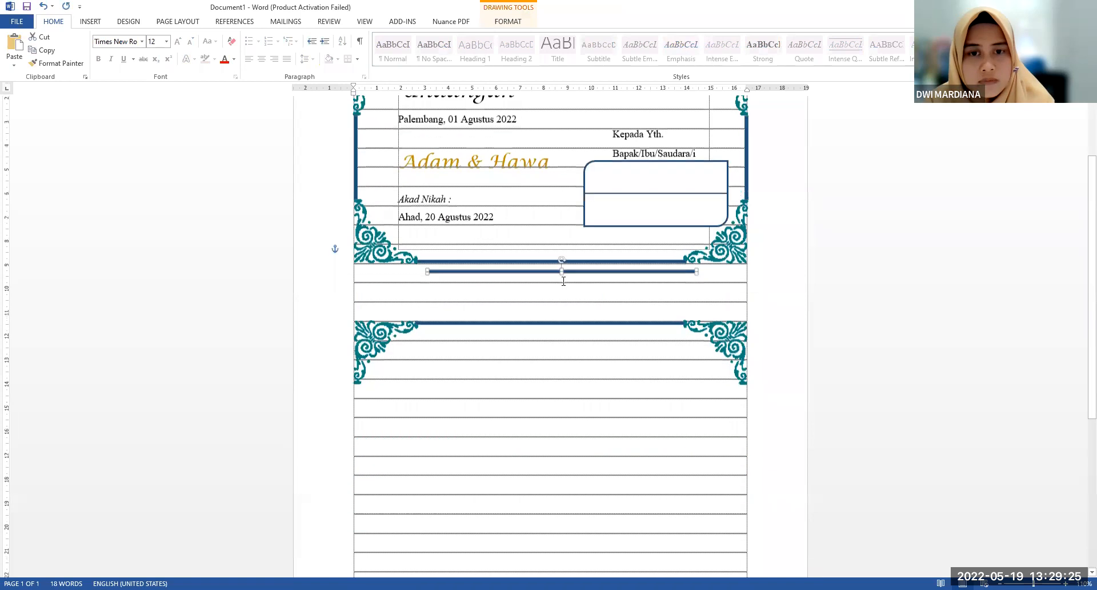
pyautogui.moveTo(573, 270); pyautogui.dragTo(571, 460)
pyautogui.scroll(-4, 572, 463)
pyautogui.scroll(-3, 572, 463)
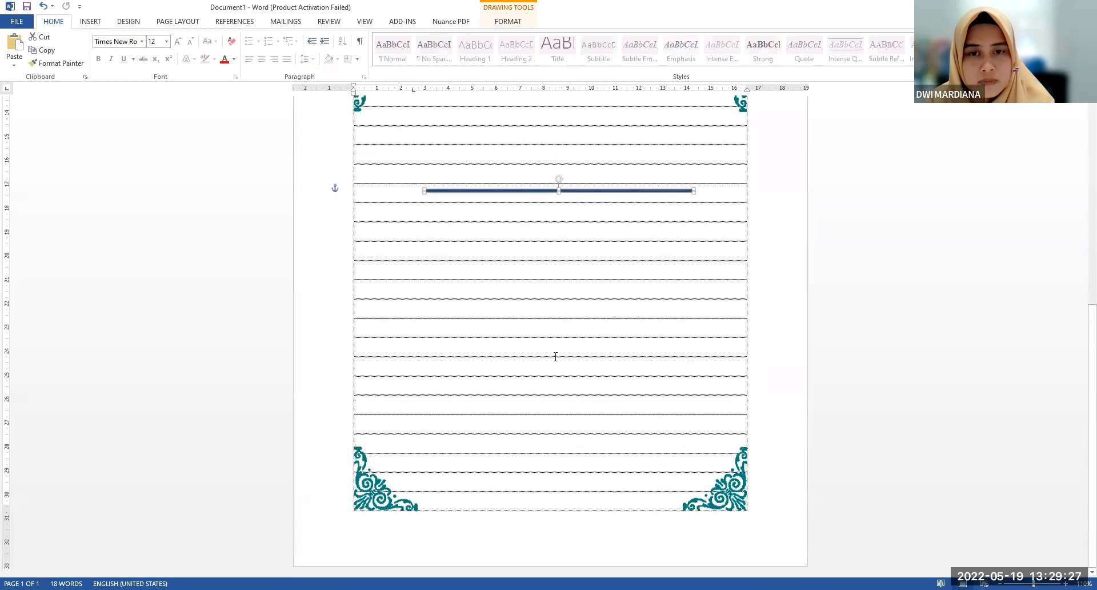
pyautogui.moveTo(608, 192); pyautogui.dragTo(598, 509)
pyautogui.click(615, 444)
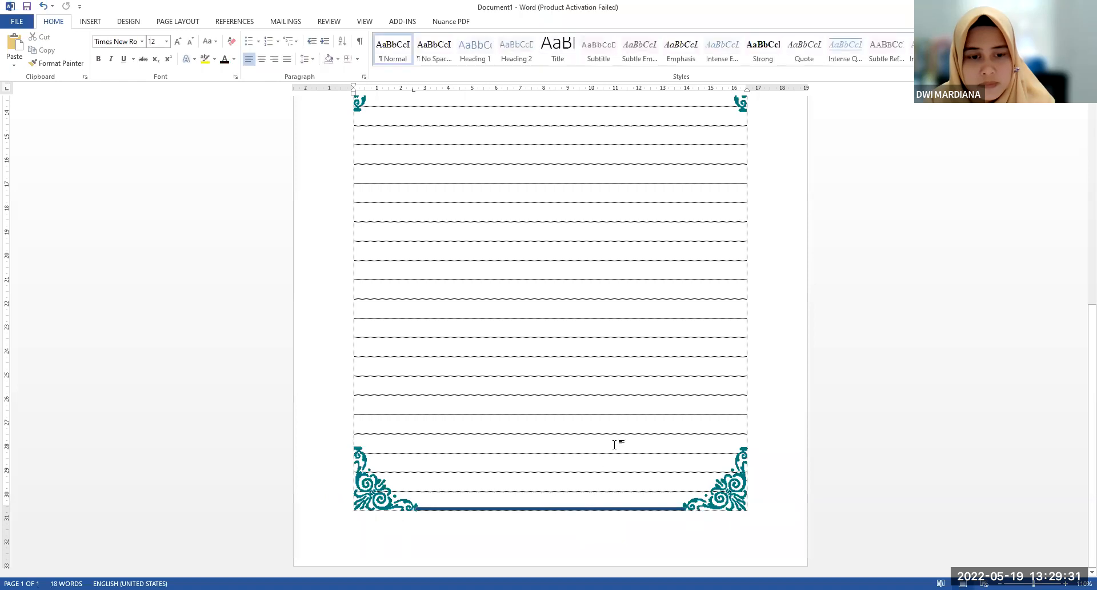
pyautogui.click(718, 496)
pyautogui.moveTo(712, 469); pyautogui.dragTo(714, 470)
pyautogui.click(626, 432)
pyautogui.click(382, 508)
# Add a copy of the blue border line, turned vertical, along the lower frame's left edge directly below its upper ornament
pyautogui.scroll(7, 386, 497)
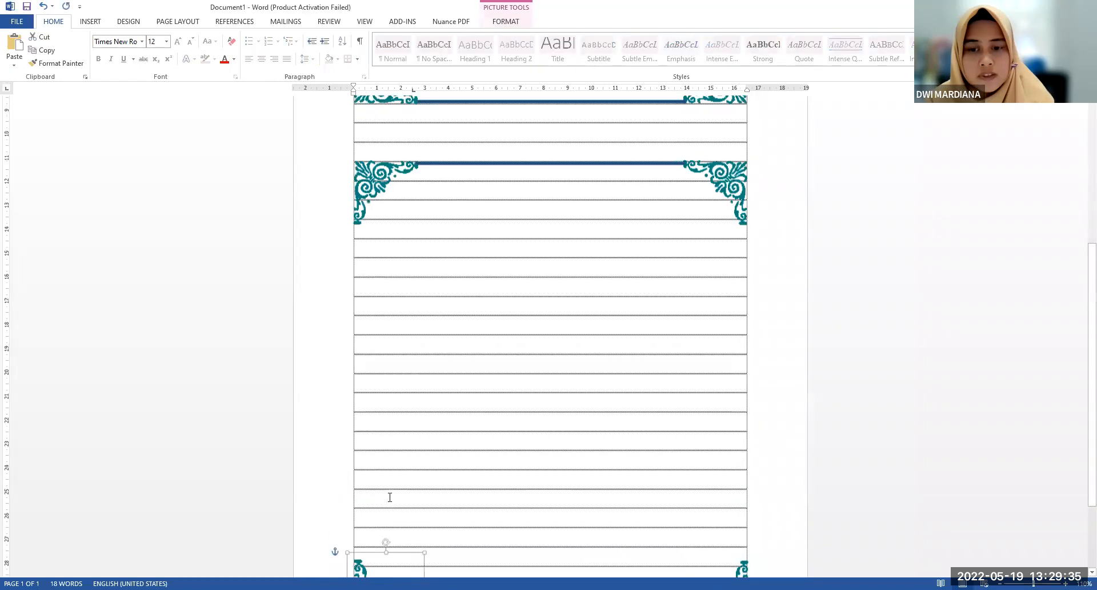
pyautogui.scroll(3, 450, 209)
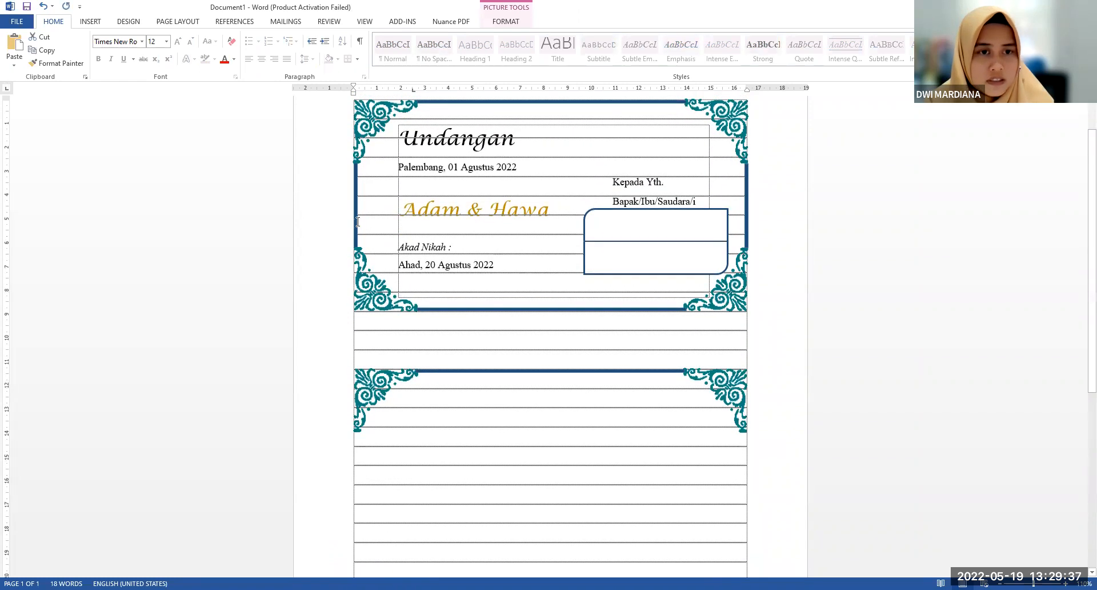
pyautogui.scroll(-5, 432, 352)
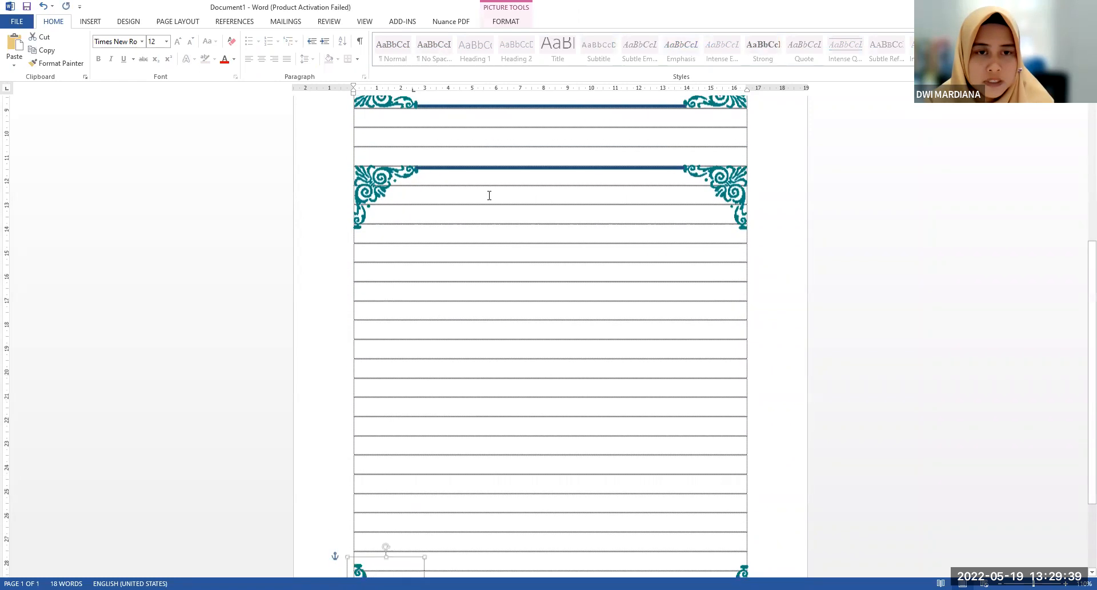
pyautogui.click(511, 255)
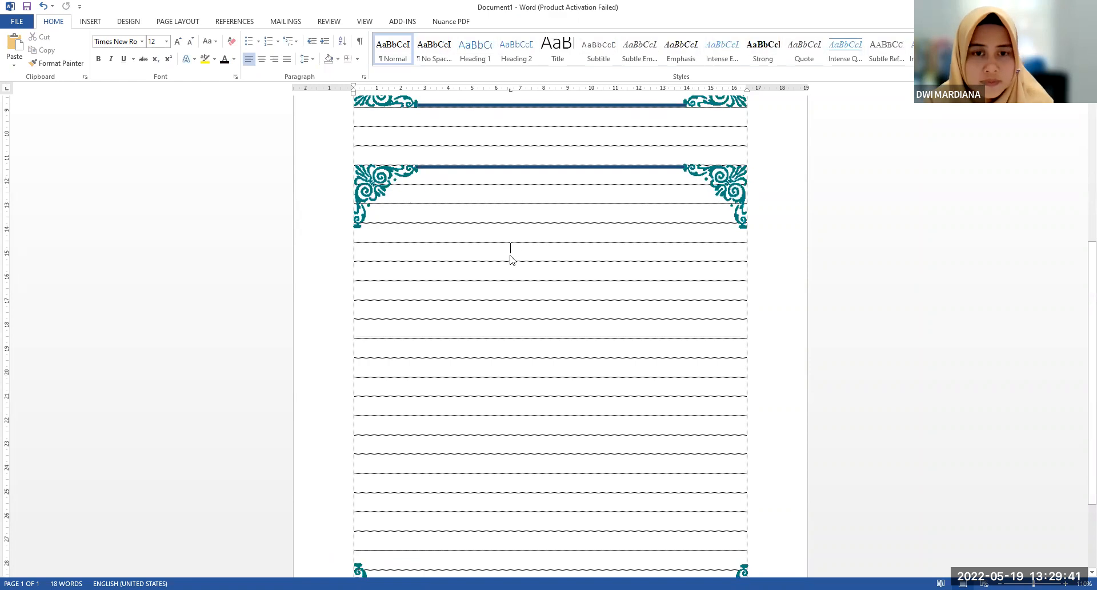
pyautogui.hotkey('ctrl', 'v')
pyautogui.moveTo(485, 230); pyautogui.dragTo(396, 331)
pyautogui.scroll(-3, 507, 271)
pyautogui.scroll(5, 396, 332)
pyautogui.moveTo(327, 255); pyautogui.dragTo(266, 280)
pyautogui.scroll(-1, 371, 266)
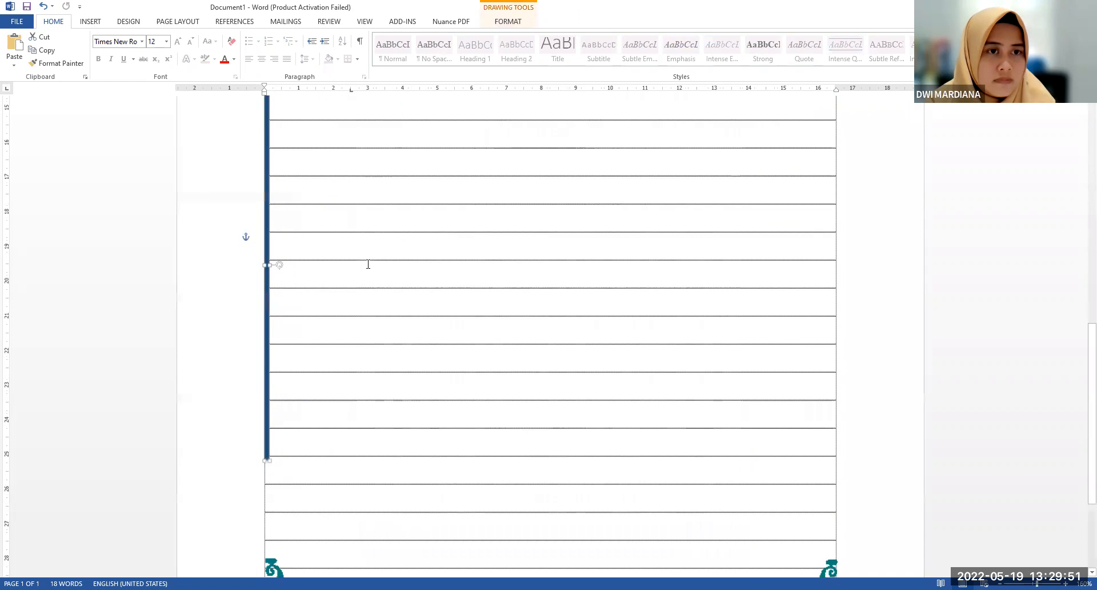
pyautogui.click(370, 265)
# Extend the lower frame's left border line down to the bottom-left corner ornament
pyautogui.scroll(3, 370, 265)
pyautogui.scroll(-4, 370, 267)
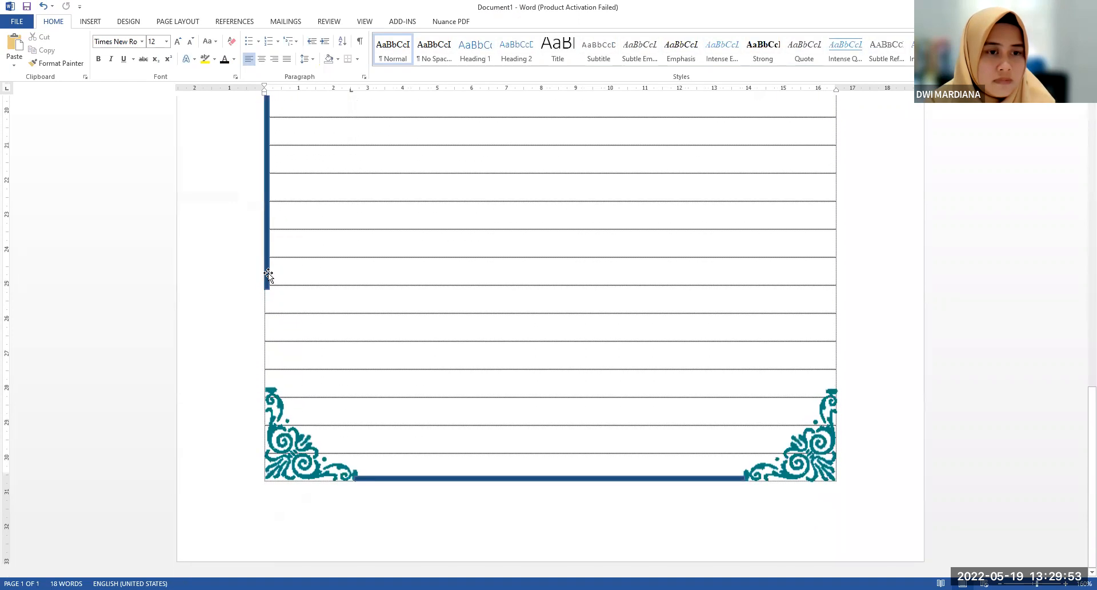
pyautogui.click(267, 285)
pyautogui.moveTo(269, 289); pyautogui.dragTo(268, 387)
pyautogui.scroll(1, 328, 348)
pyautogui.click(332, 351)
pyautogui.scroll(4, 333, 352)
pyautogui.scroll(-5, 333, 350)
pyautogui.scroll(1, 306, 296)
pyautogui.scroll(1, 306, 296)
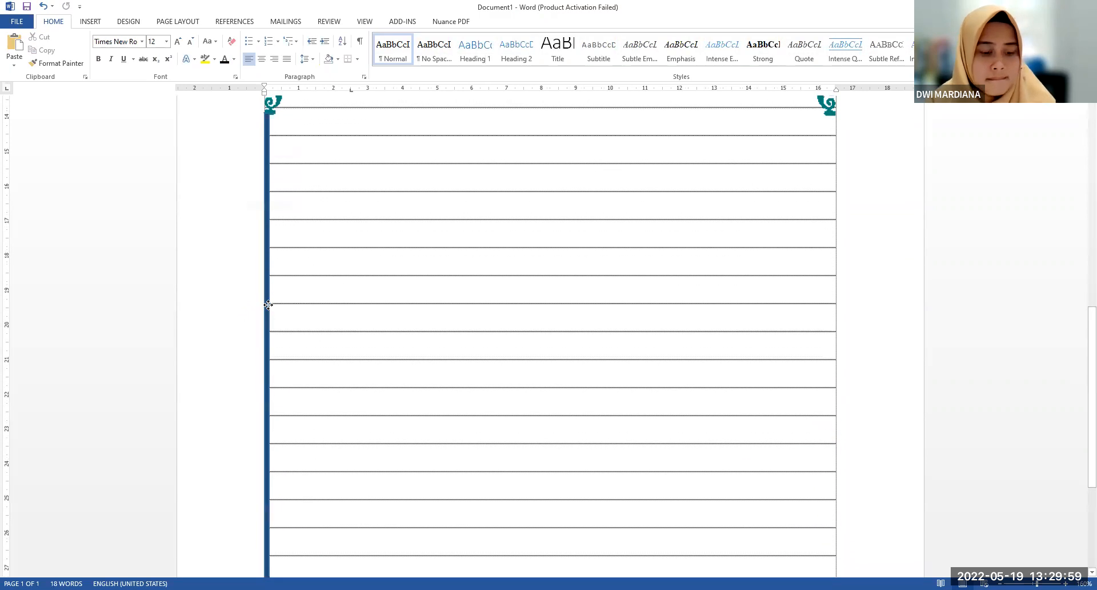
# Duplicate the lower frame's left border line and align the copy along the right edge between the two ornaments
pyautogui.click(268, 305)
pyautogui.hotkey('ctrl', 'c')
pyautogui.hotkey('ctrl', 'v')
pyautogui.moveTo(282, 310); pyautogui.dragTo(834, 297)
pyautogui.scroll(1, 821, 320)
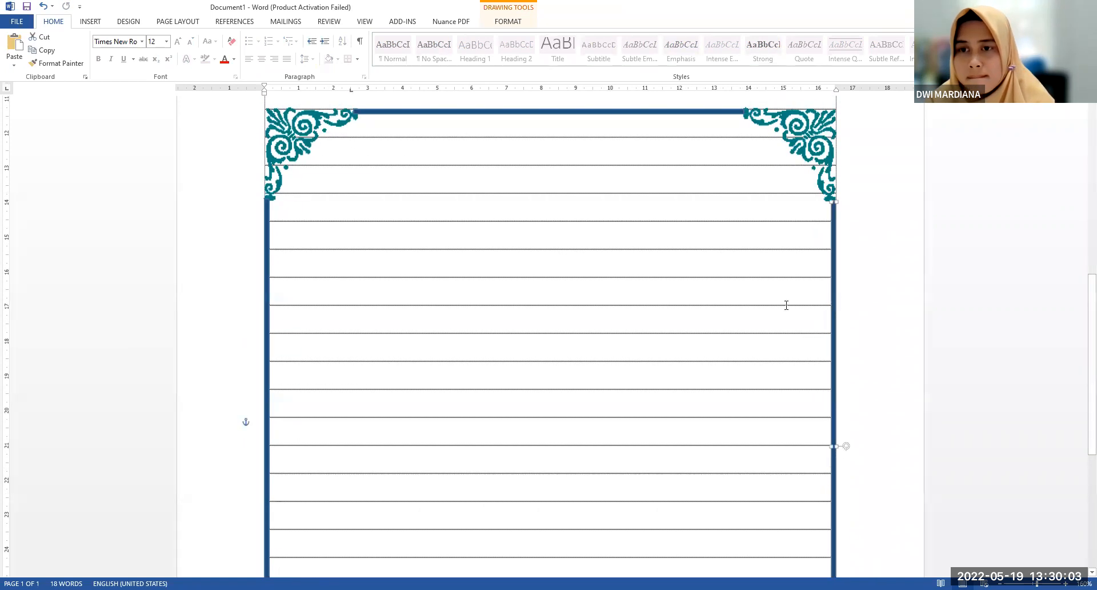
pyautogui.scroll(-2, 787, 305)
pyautogui.click(719, 312)
pyautogui.scroll(1, 718, 315)
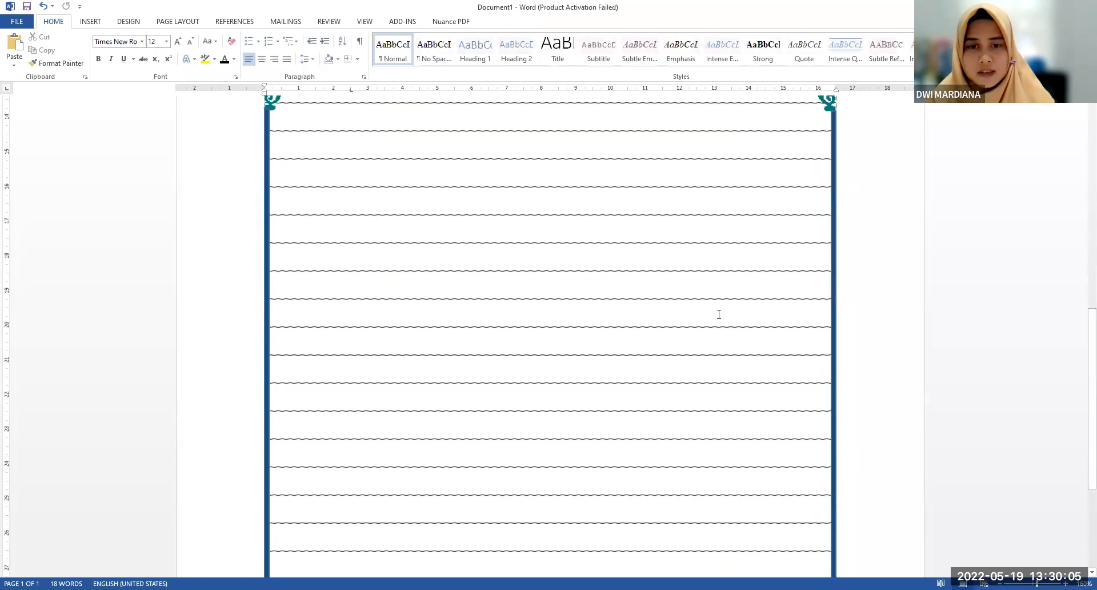
pyautogui.scroll(-6, 719, 314)
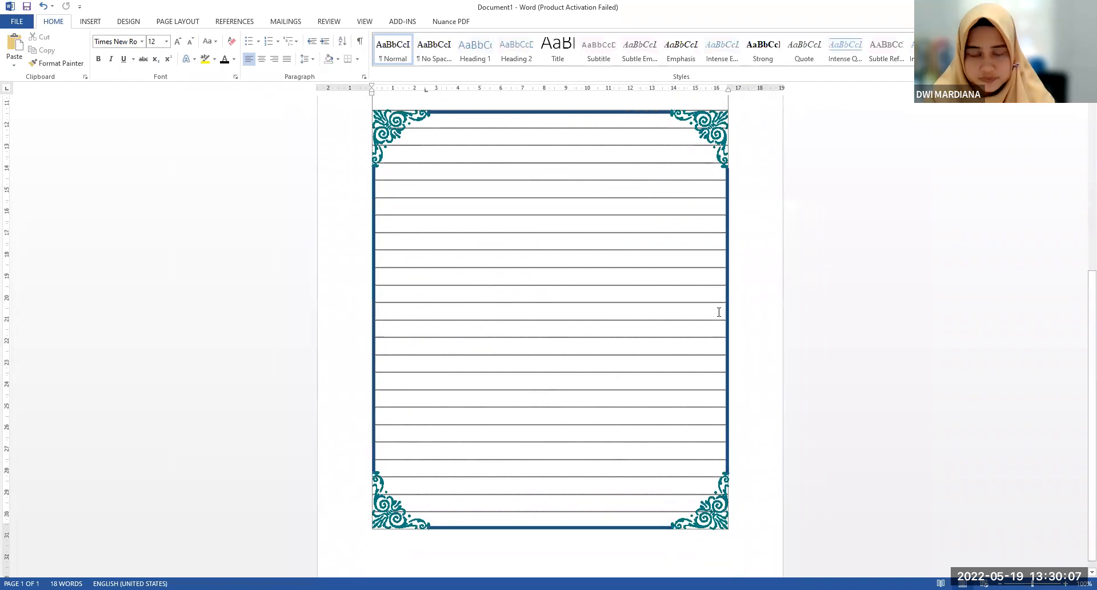
# Draw a text box that fills most of the area inside the lower ornamented frame
pyautogui.scroll(2, 719, 312)
pyautogui.scroll(-2, 719, 312)
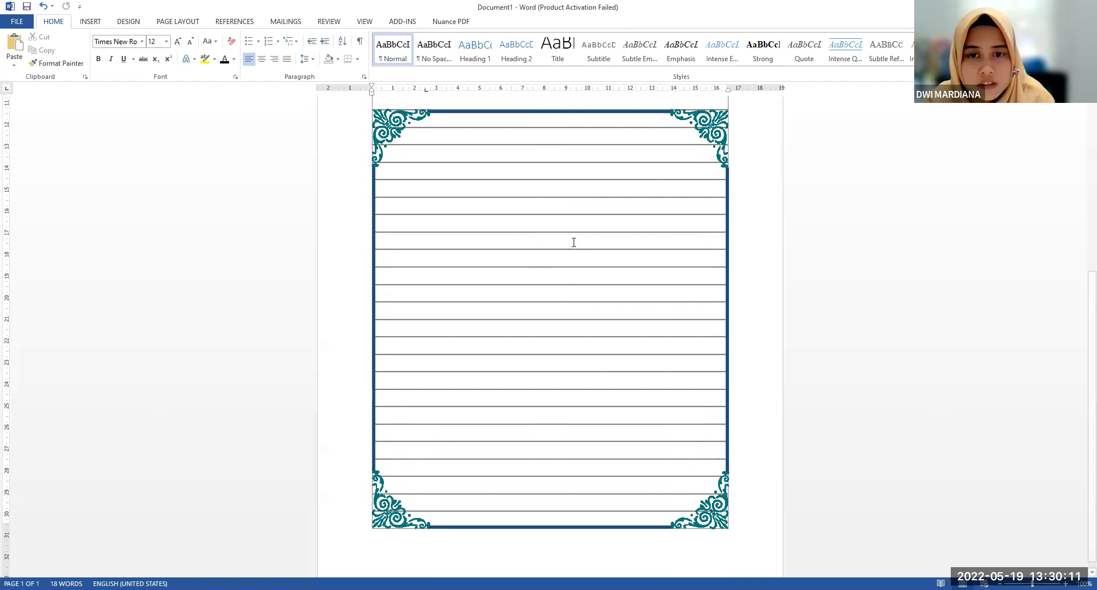
pyautogui.scroll(2, 482, 237)
pyautogui.scroll(-2, 488, 237)
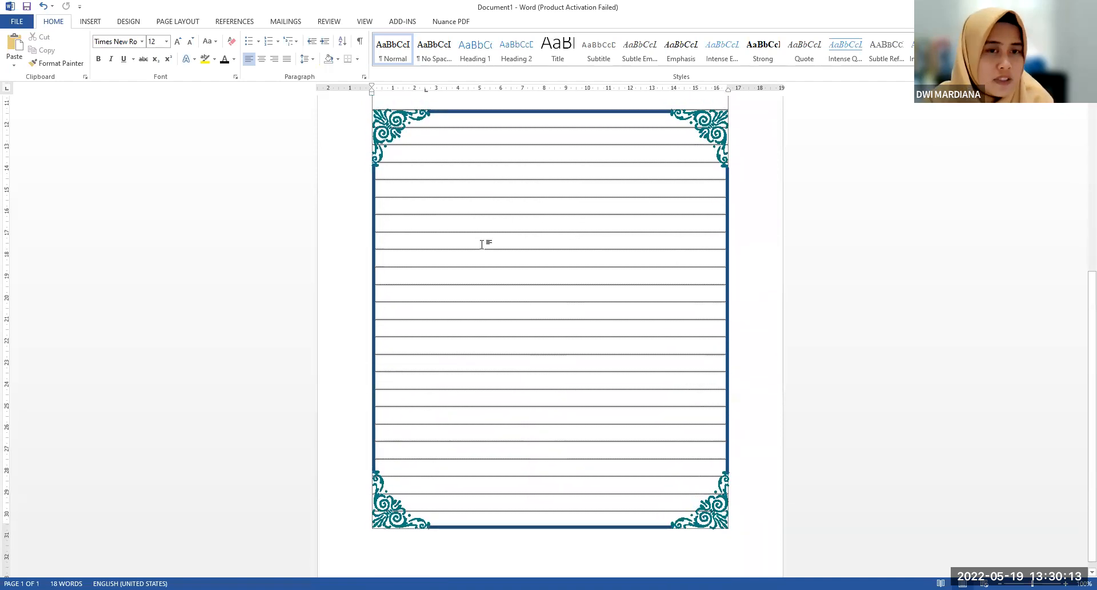
pyautogui.click(90, 21)
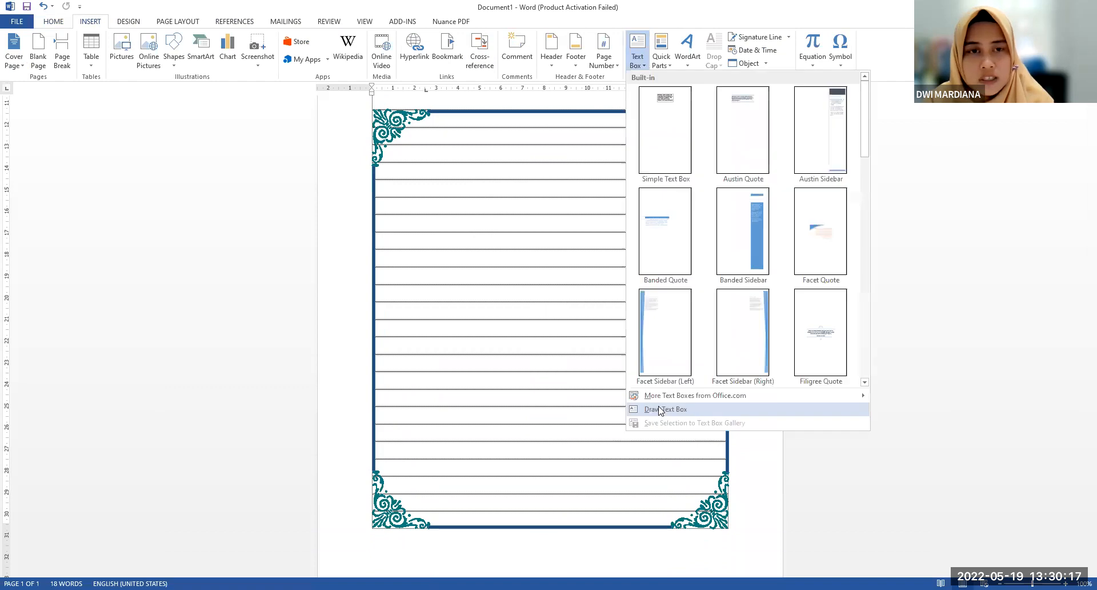
pyautogui.click(660, 409)
pyautogui.moveTo(389, 128)
pyautogui.mouseDown()
pyautogui.moveTo(688, 504)
pyautogui.moveTo(712, 510)
pyautogui.mouseUp()
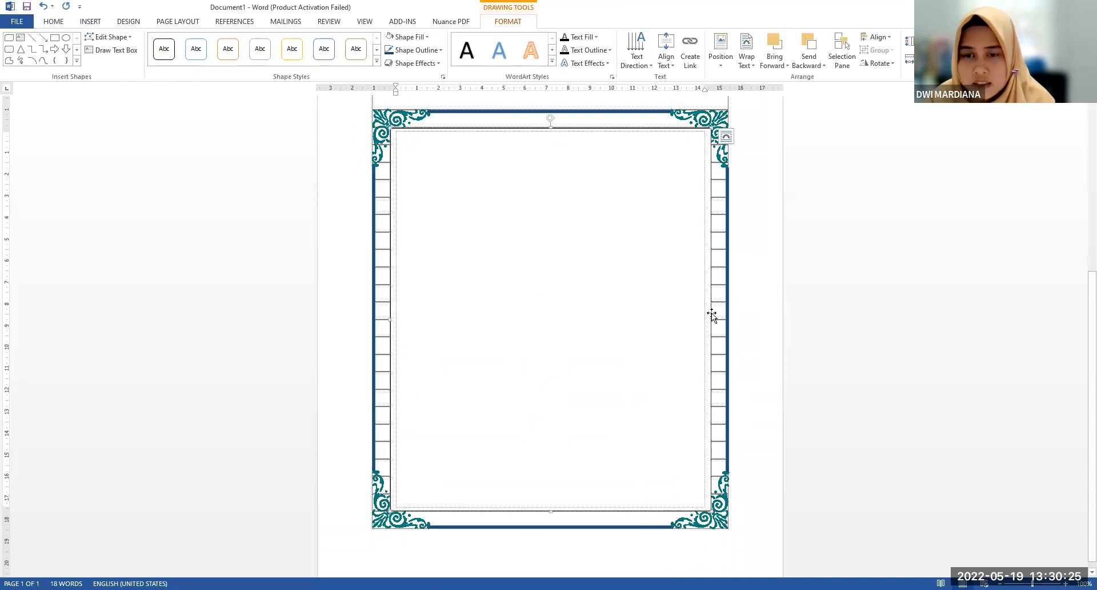
# Set the new text box's text wrapping to Behind Text
pyautogui.click(711, 313)
pyautogui.rightClick(711, 312)
pyautogui.moveTo(785, 474)
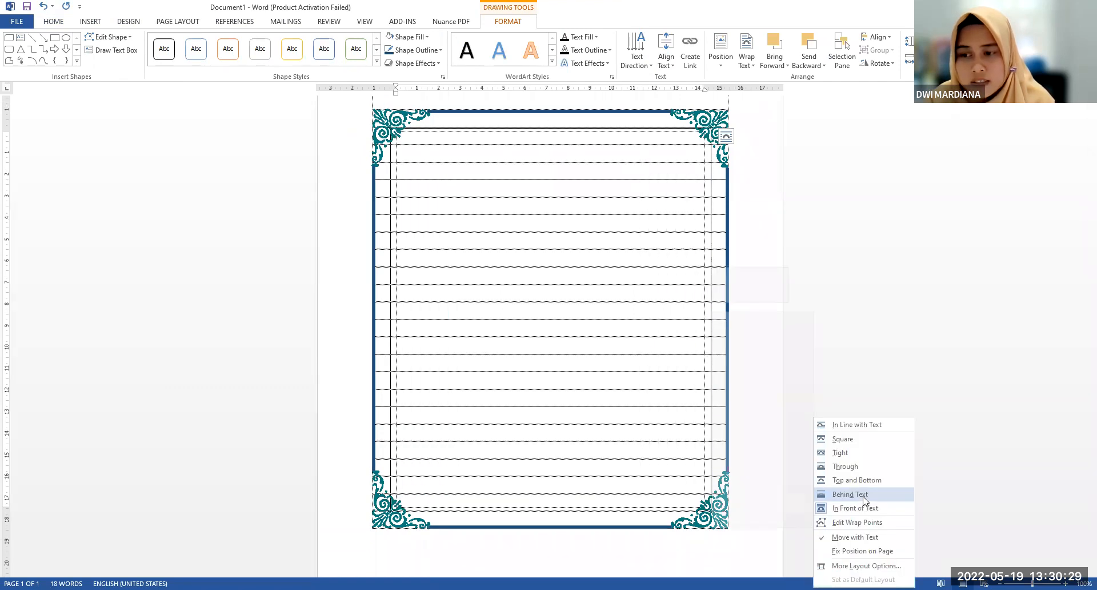
pyautogui.click(864, 500)
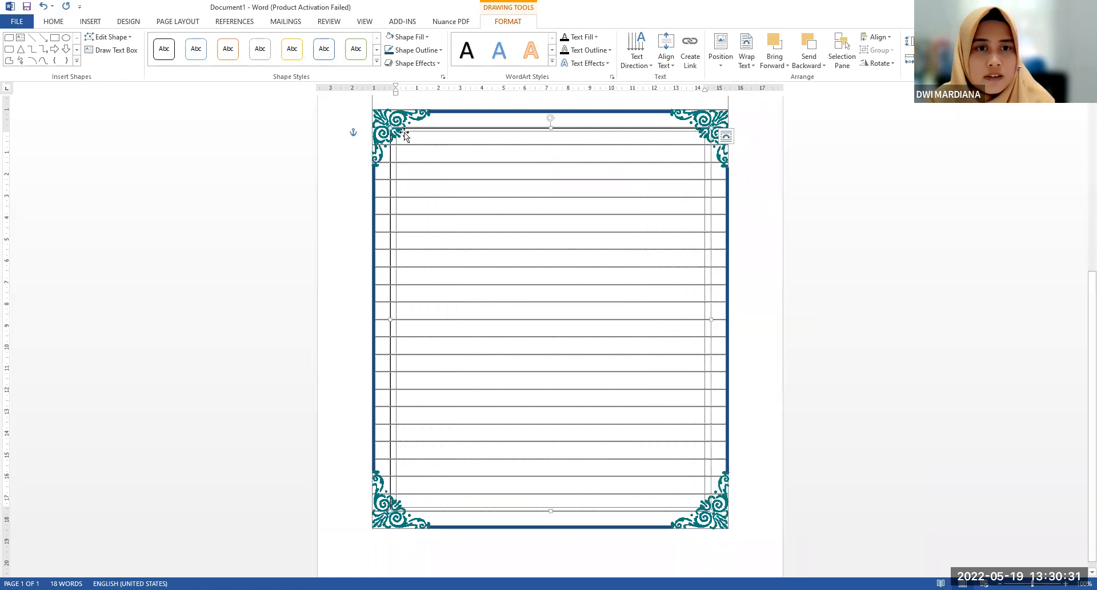
# Shrink the lower frame's text box from its left corners so it sits inside the corner ornaments
pyautogui.moveTo(396, 132); pyautogui.dragTo(413, 141)
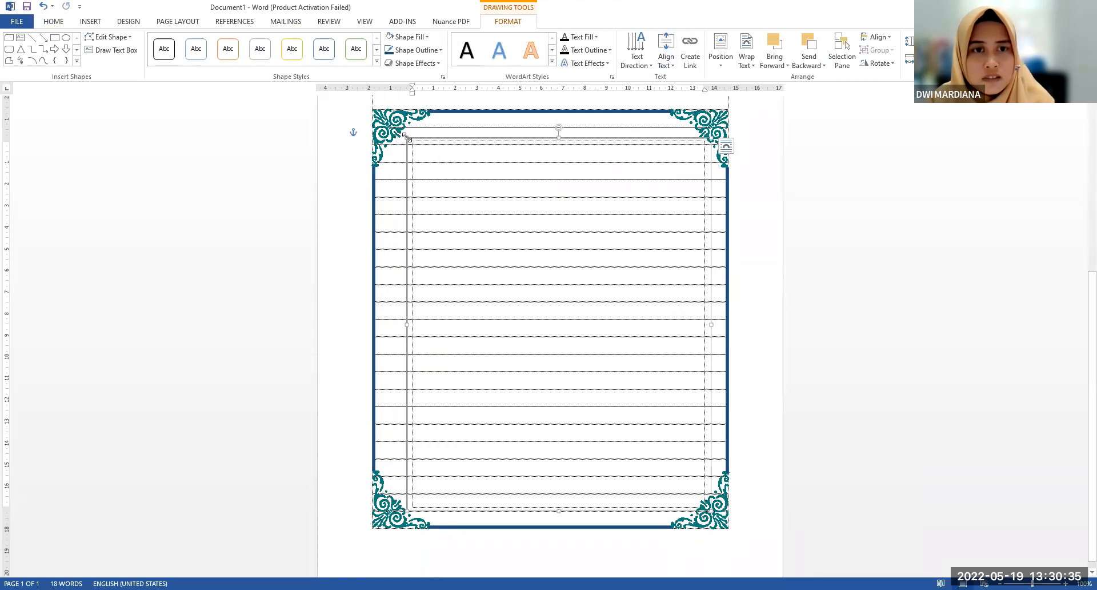
pyautogui.moveTo(407, 138); pyautogui.dragTo(396, 138)
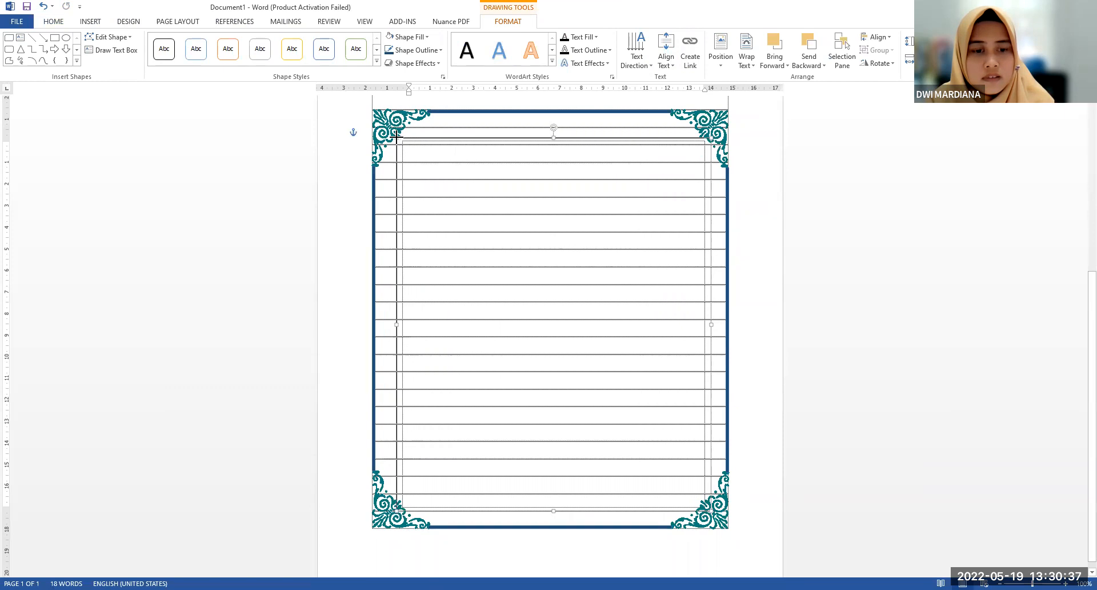
pyautogui.moveTo(397, 510); pyautogui.dragTo(399, 507)
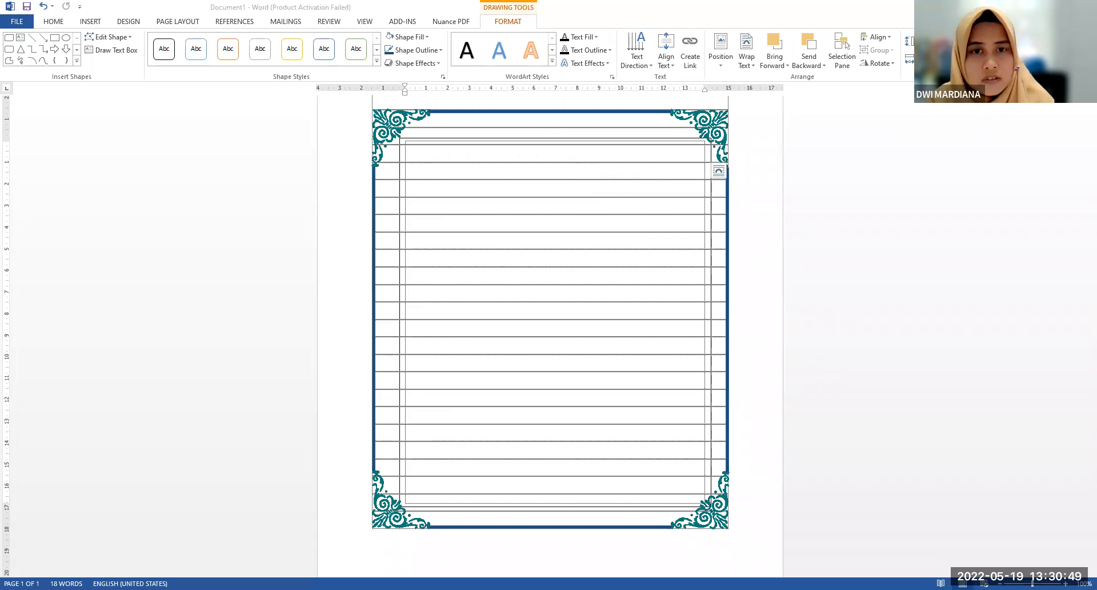
pyautogui.click(545, 152)
pyautogui.hotkey('ctrl', 'v')
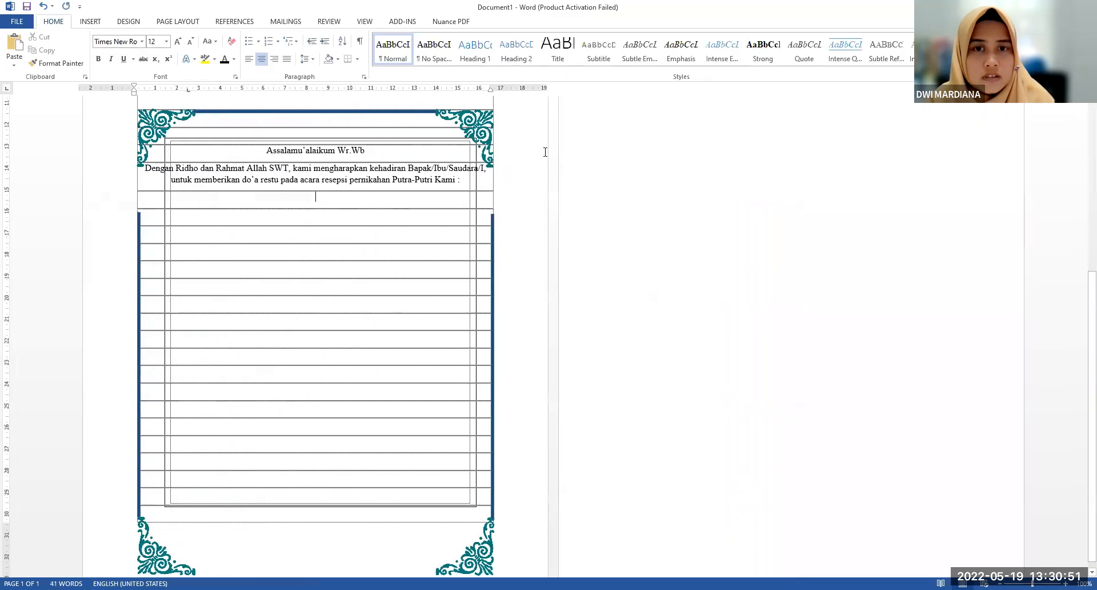
pyautogui.click(413, 253)
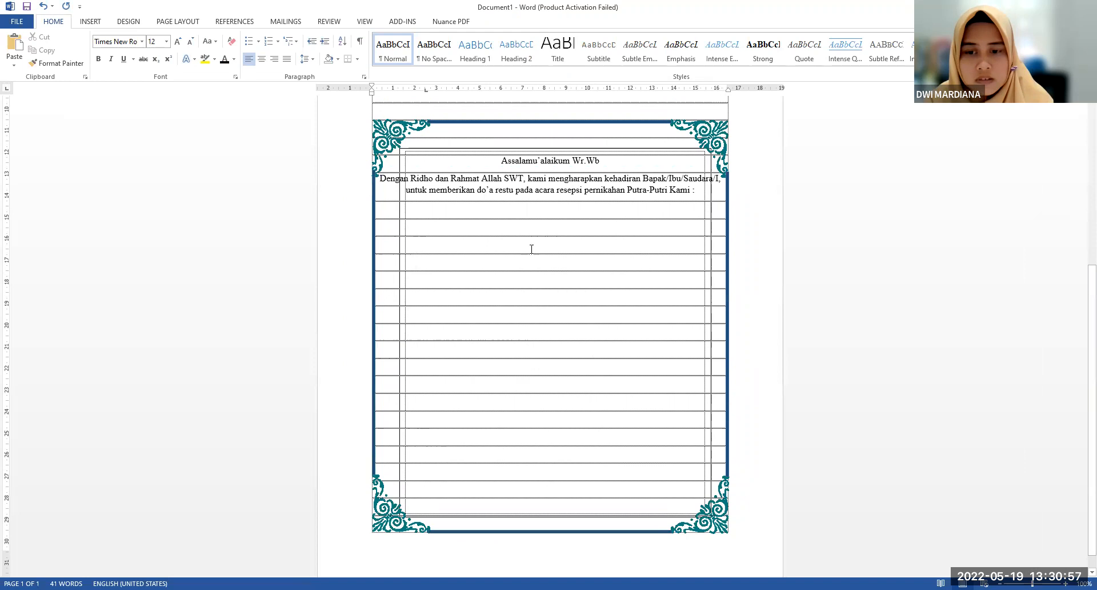
pyautogui.scroll(1, 530, 249)
pyautogui.click(489, 264)
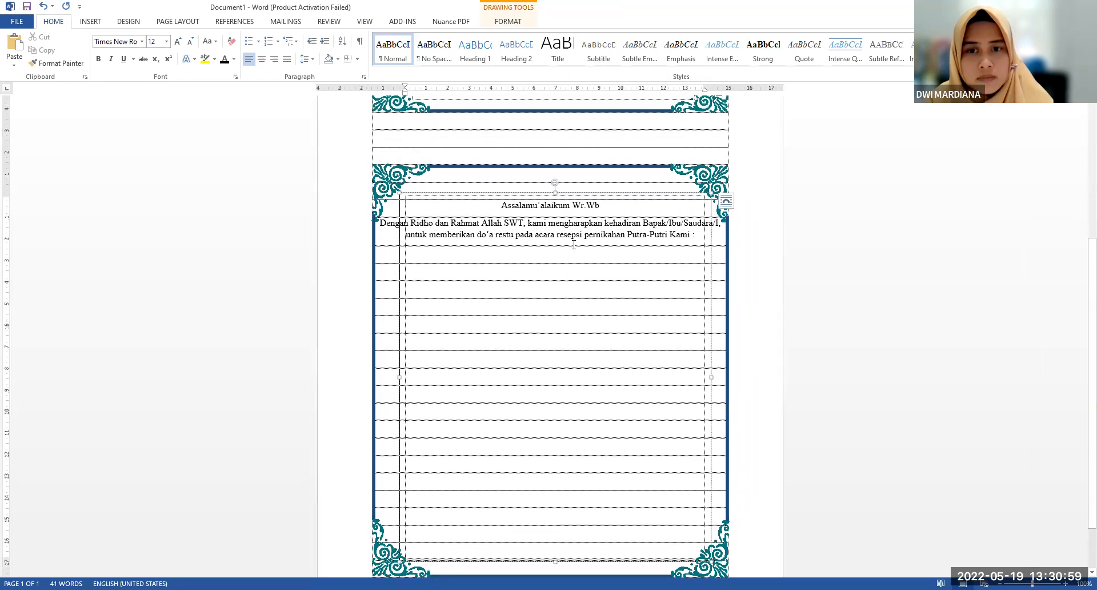
pyautogui.scroll(-1, 560, 231)
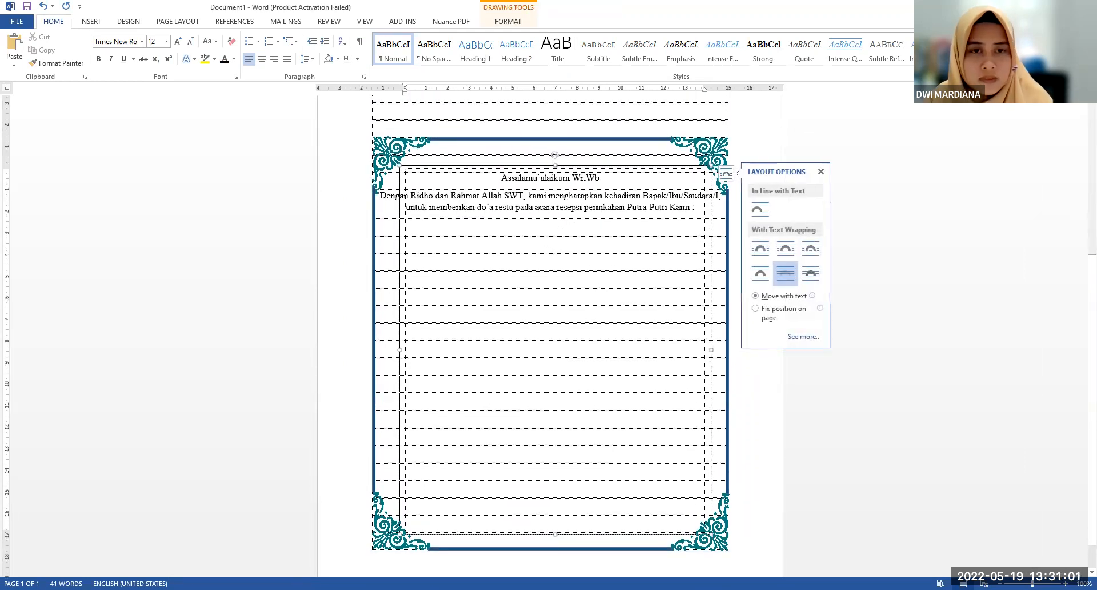
pyautogui.click(851, 391)
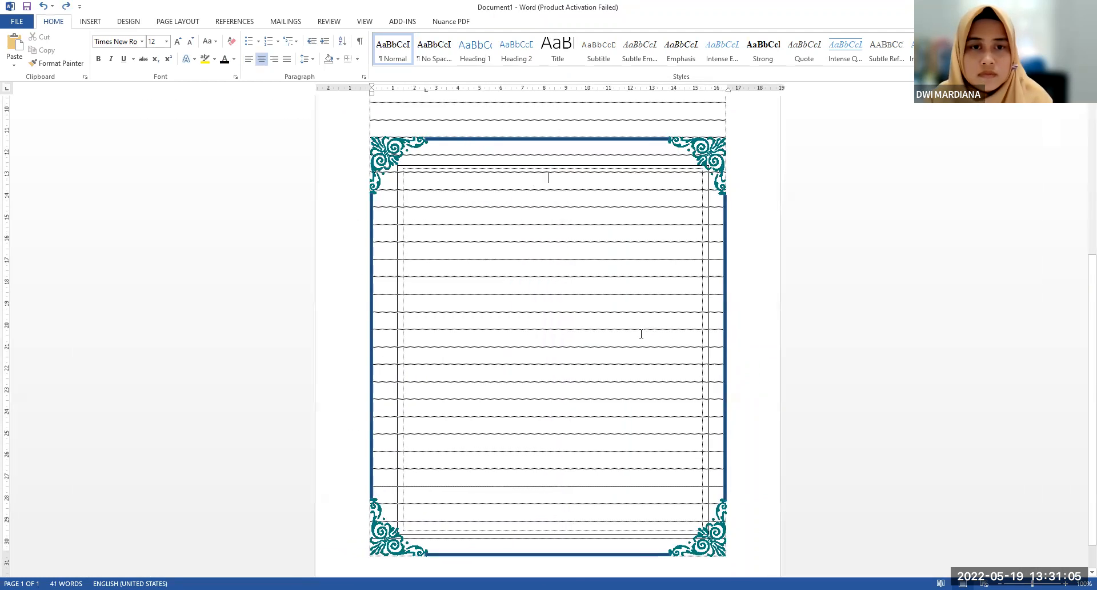
# Enter the placeholder "dsds" in the lower frame's text box and paste the invitation's greeting and opening paragraph after it
pyautogui.click(544, 198)
pyautogui.click(544, 166)
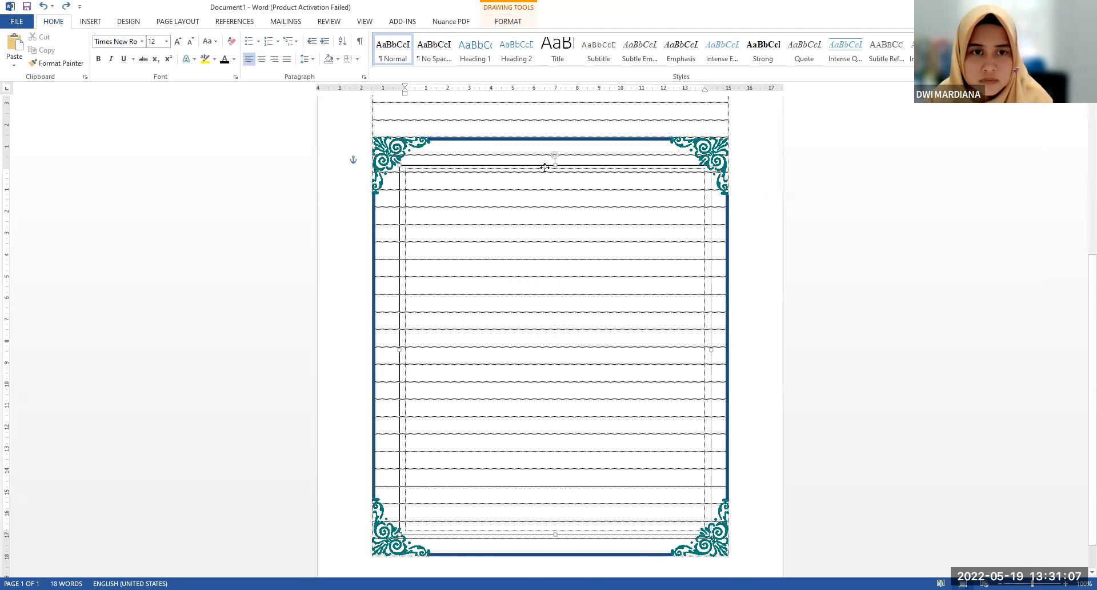
pyautogui.click(544, 163)
pyautogui.click(511, 172)
pyautogui.write('dsds')
pyautogui.hotkey('ctrl', 'v')
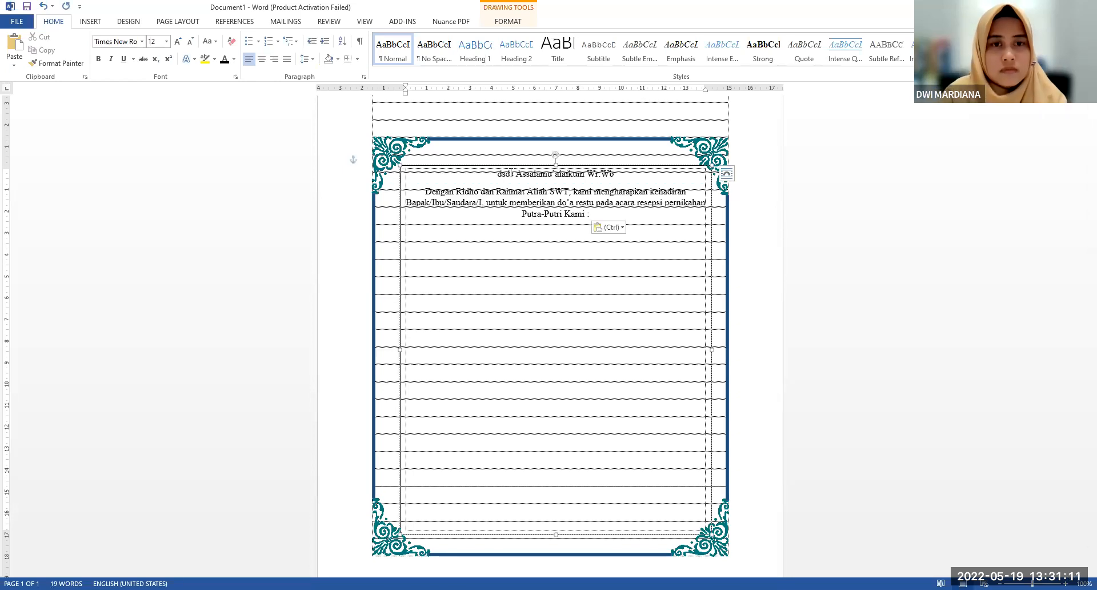
# Delete the placeholder "dsds" in front of the greeting "Assalamu'alaikum Wr.Wb"
pyautogui.moveTo(506, 173); pyautogui.dragTo(495, 177)
pyautogui.press('BackSpace')
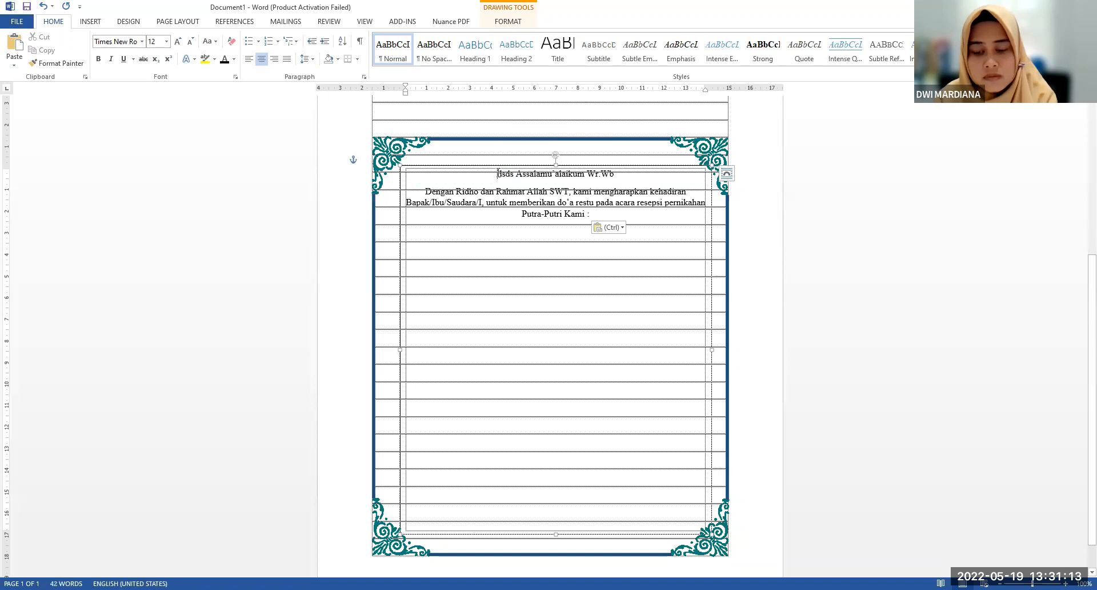
pyautogui.press('Delete')
pyautogui.press('Delete')
pyautogui.press('Delete')
pyautogui.click(847, 258)
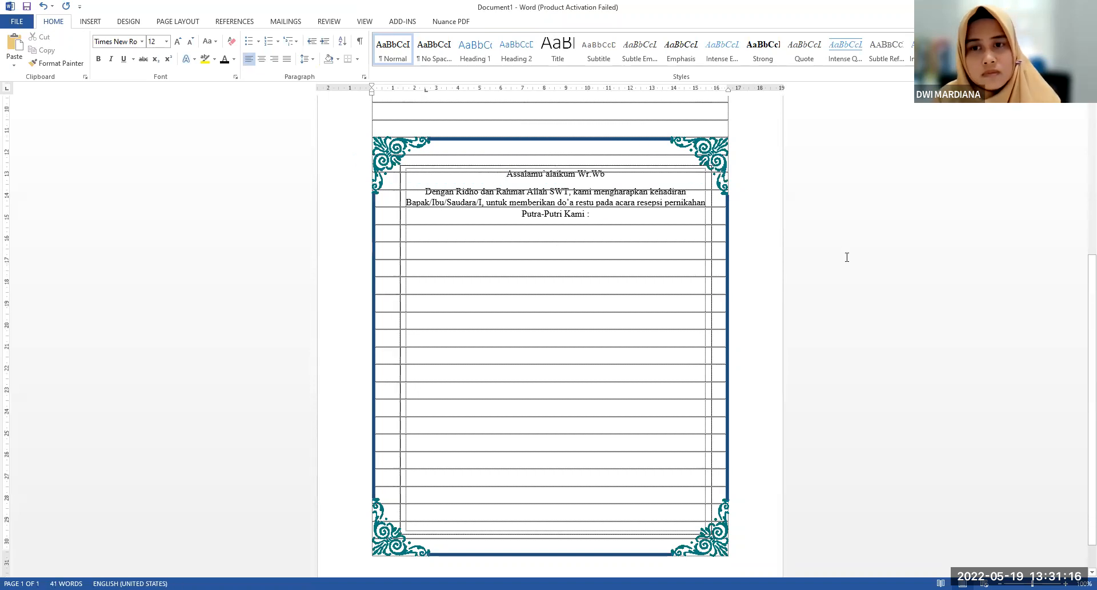
# Remove the outline of the text box holding the invitation text in the lower frame
pyautogui.click(601, 166)
pyautogui.click(508, 21)
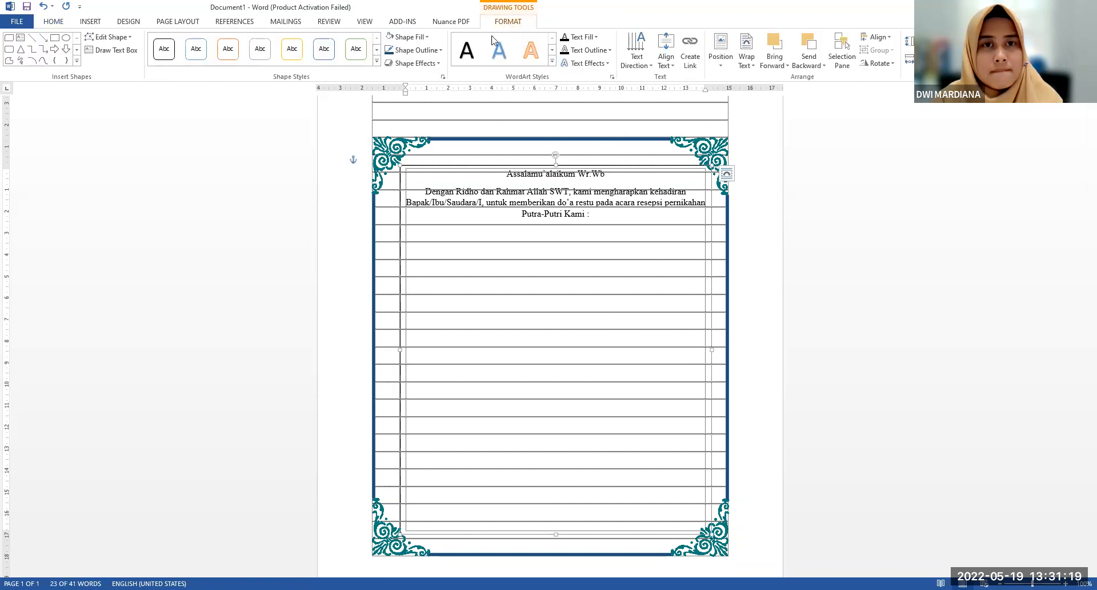
pyautogui.click(423, 51)
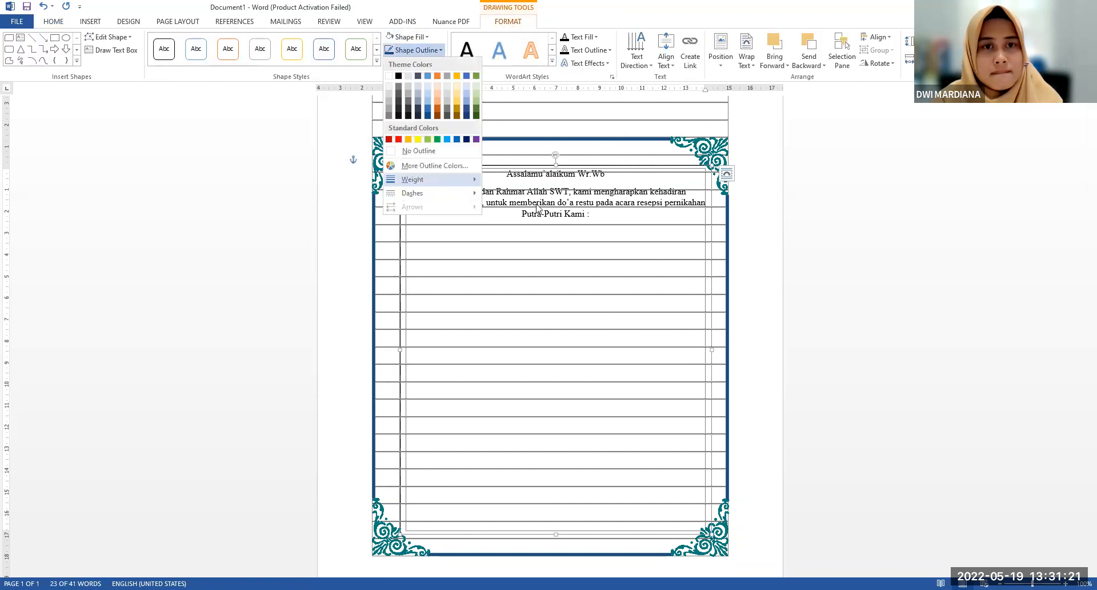
pyautogui.click(610, 239)
pyautogui.click(610, 239)
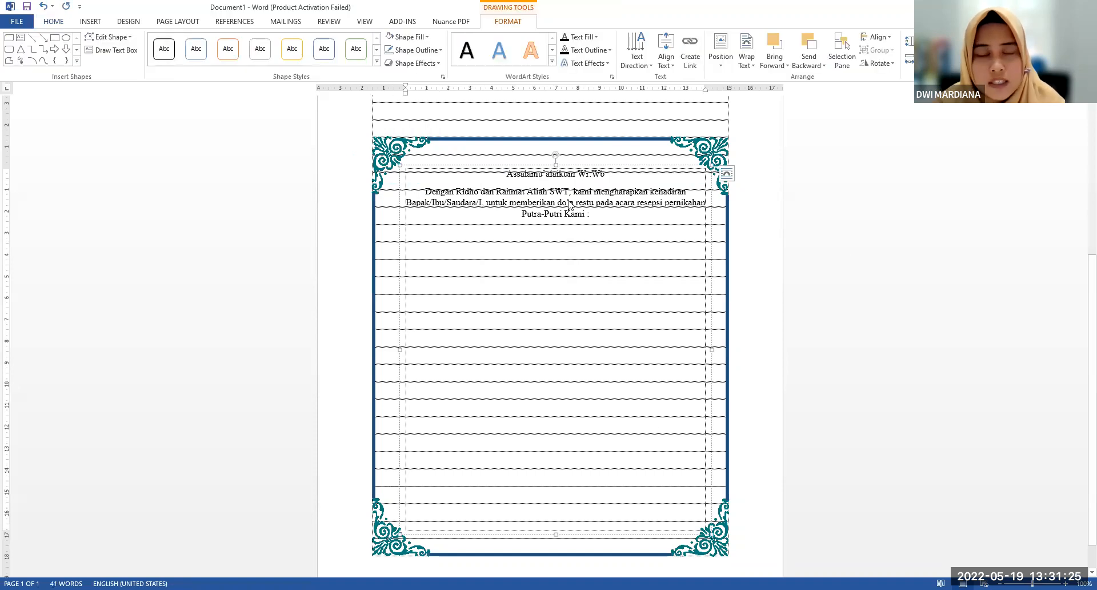
# Enter the groom's name below the opening paragraph in the text box, leaving an empty line above it
pyautogui.scroll(1, 580, 207)
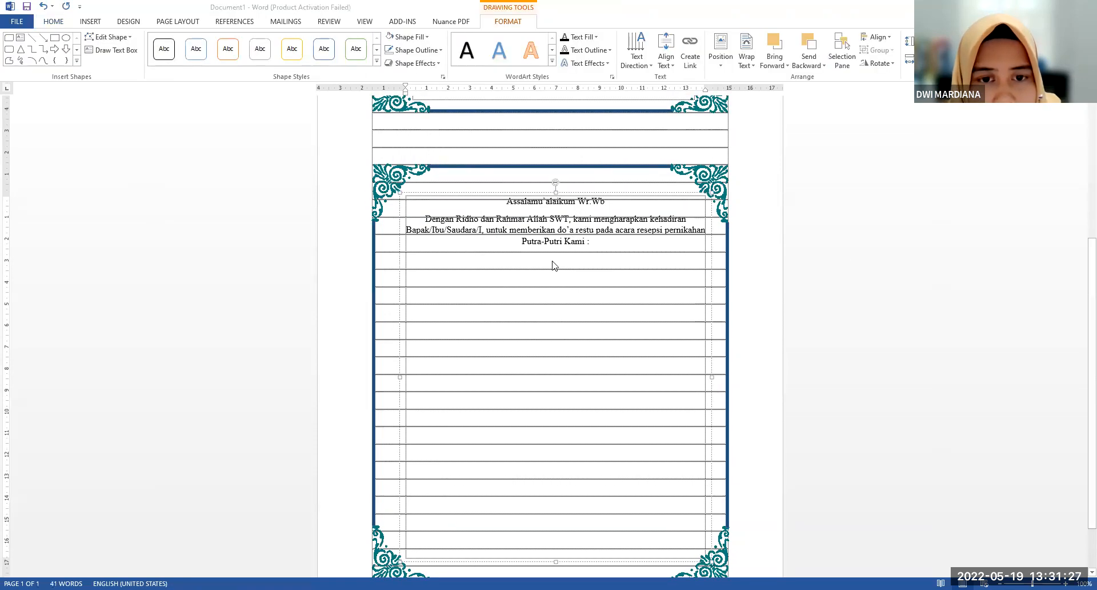
pyautogui.scroll(4, 552, 264)
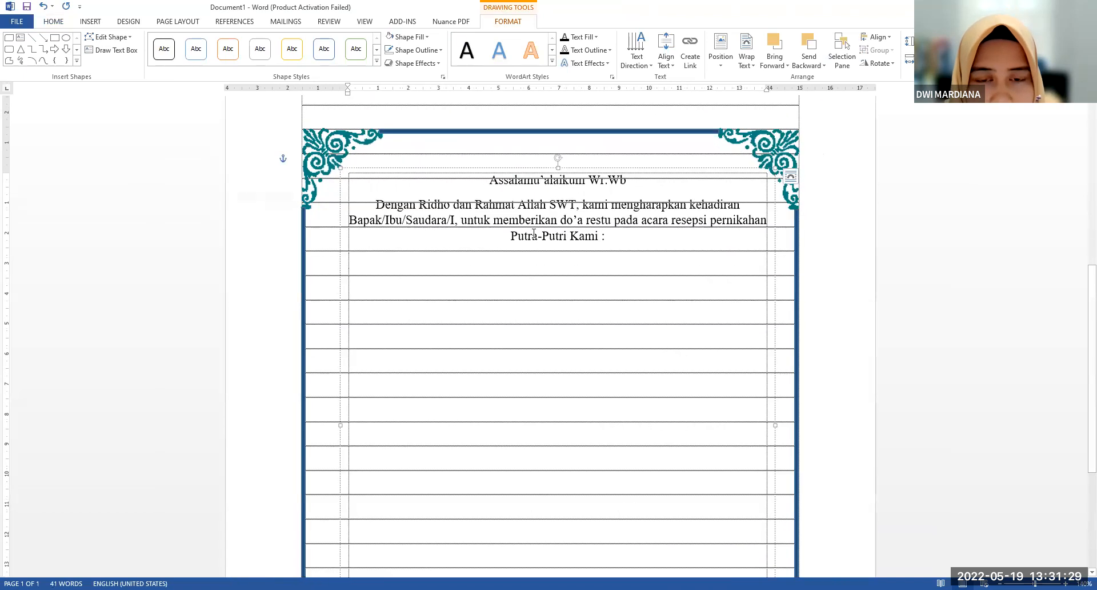
pyautogui.scroll(-4, 563, 239)
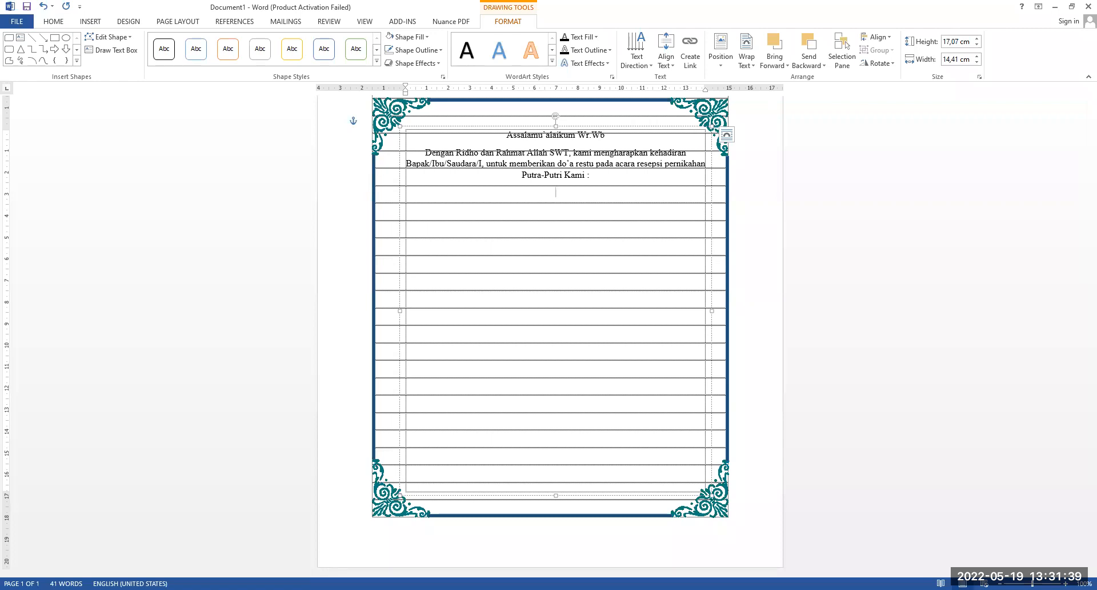
pyautogui.write('dam')
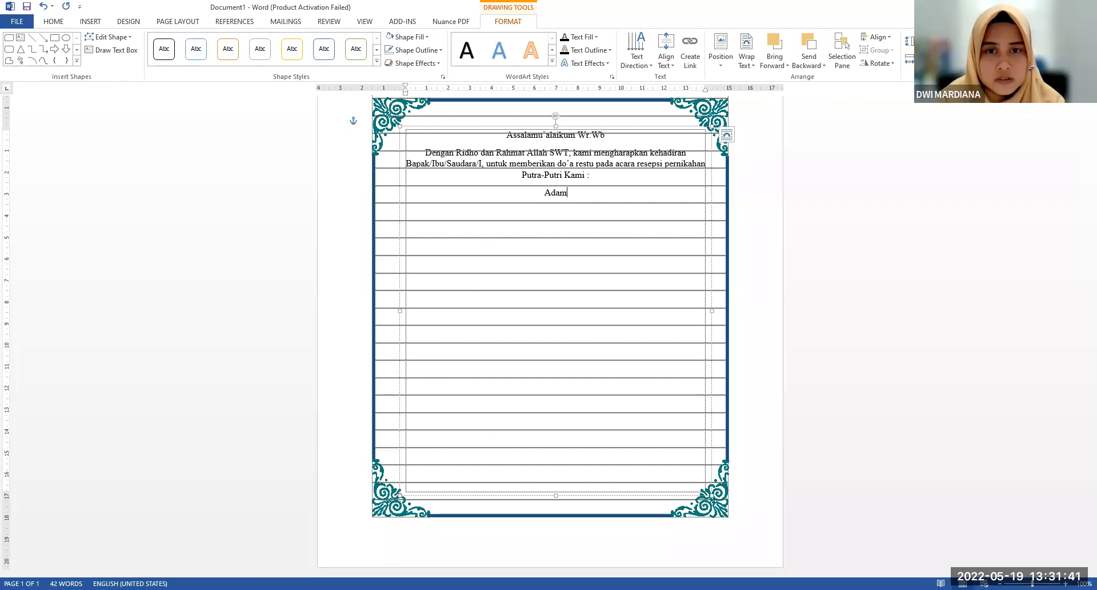
pyautogui.press('Return')
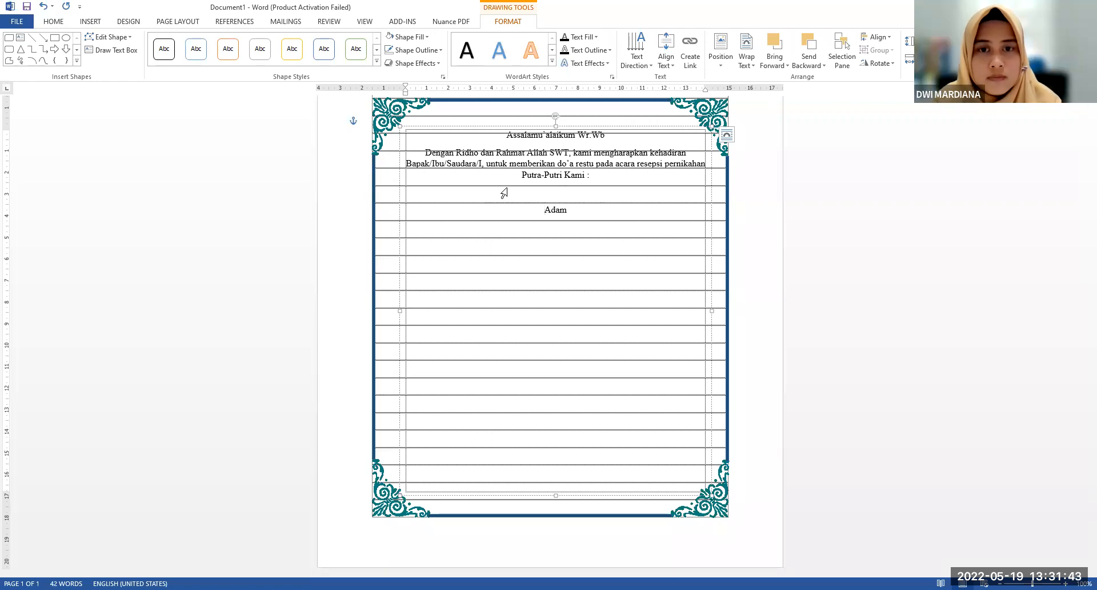
# Format the groom's name in the Lucida Calligraphy font at size 22
pyautogui.scroll(4, 557, 209)
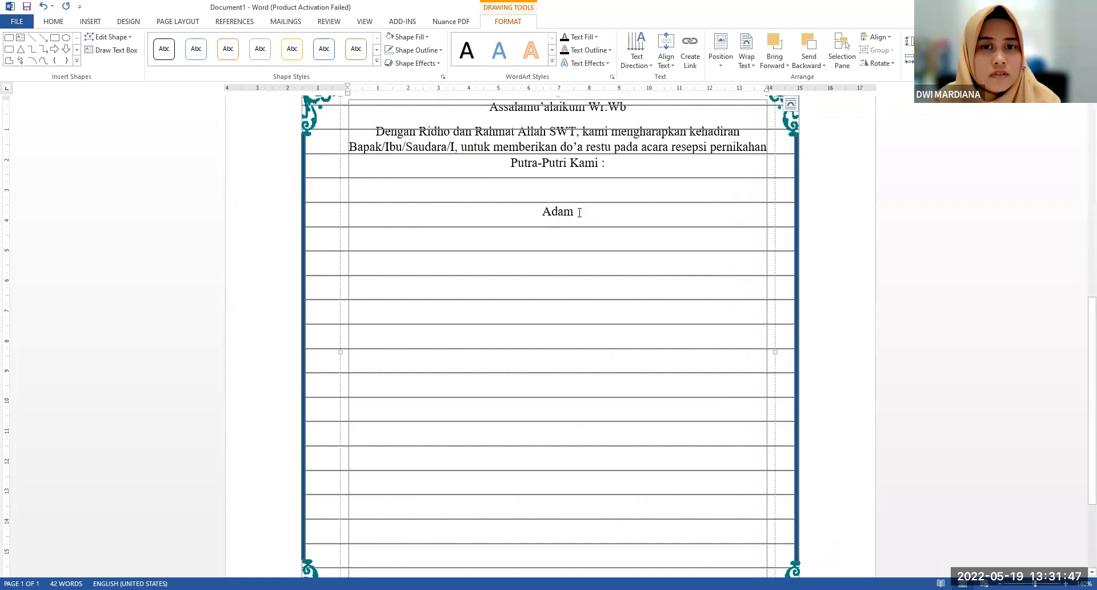
pyautogui.moveTo(580, 213); pyautogui.dragTo(542, 213)
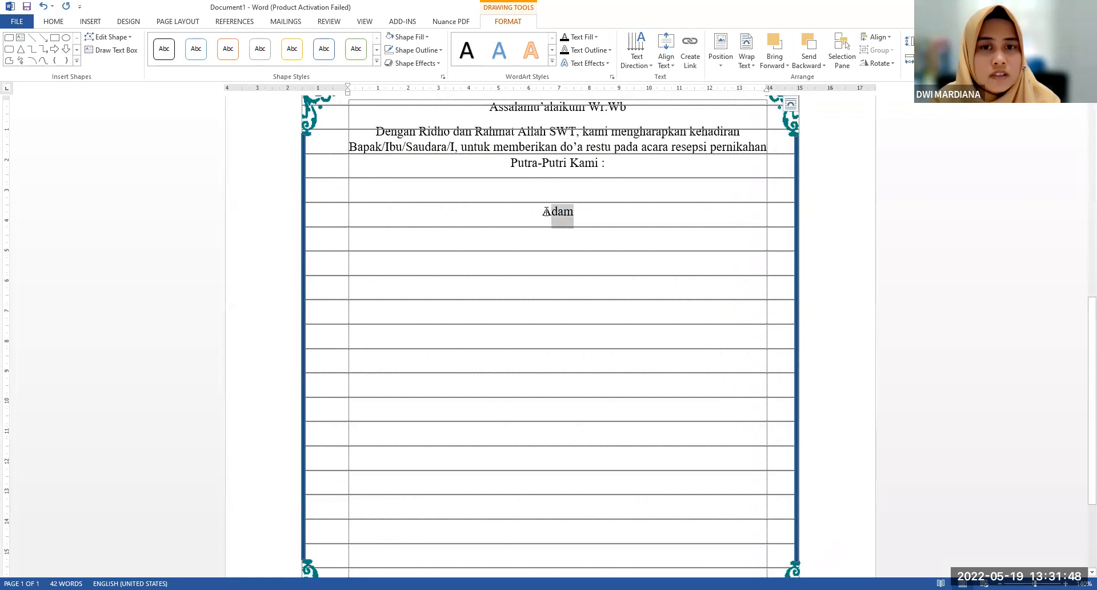
pyautogui.click(56, 22)
pyautogui.click(137, 41)
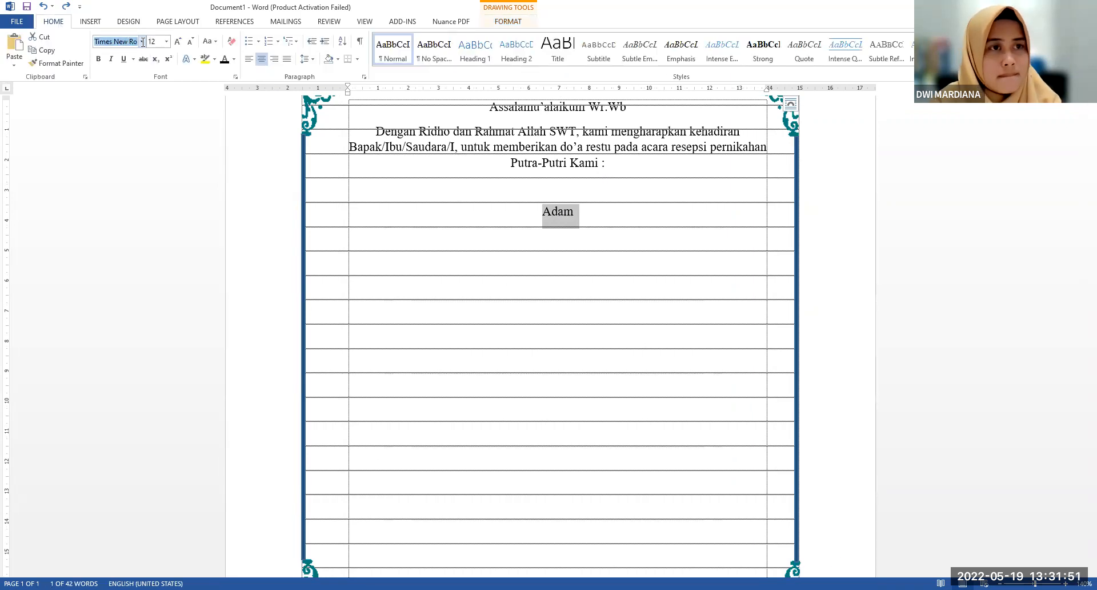
pyautogui.click(141, 42)
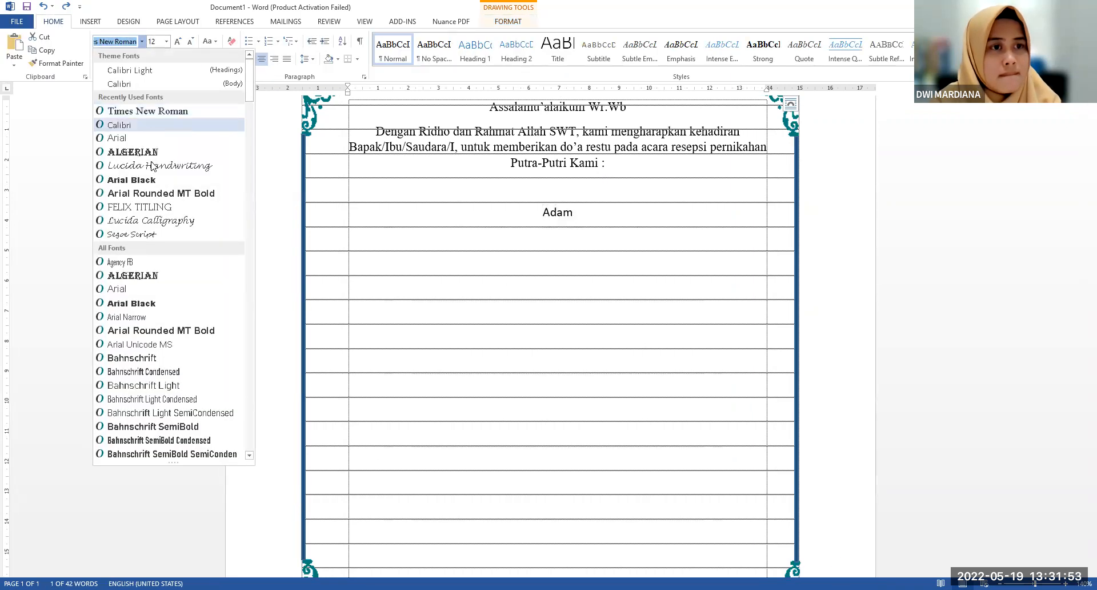
pyautogui.click(152, 221)
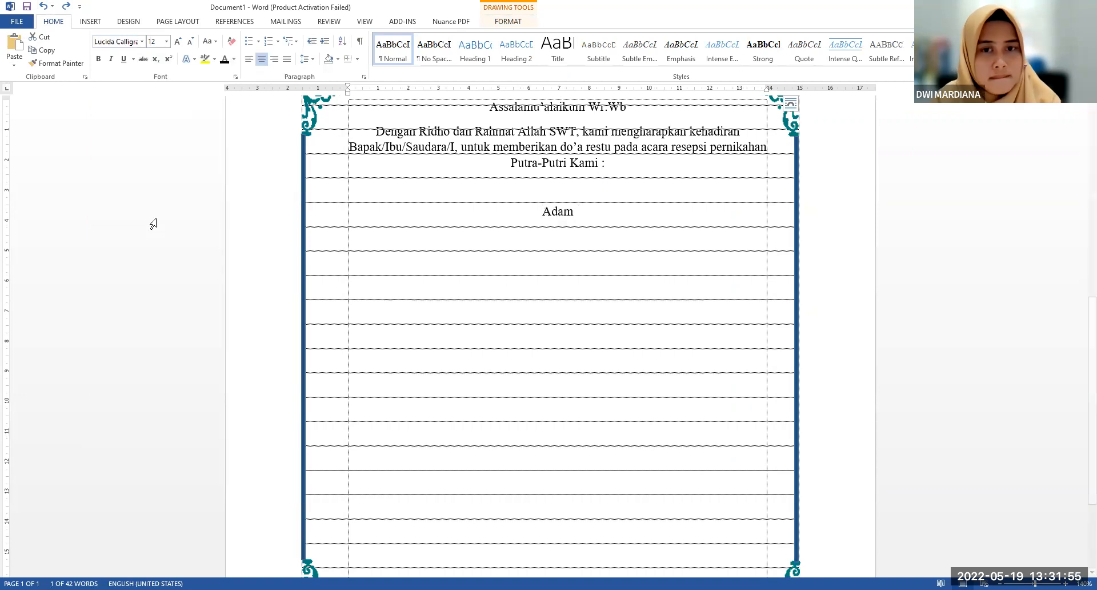
pyautogui.click(180, 42)
pyautogui.click(180, 42)
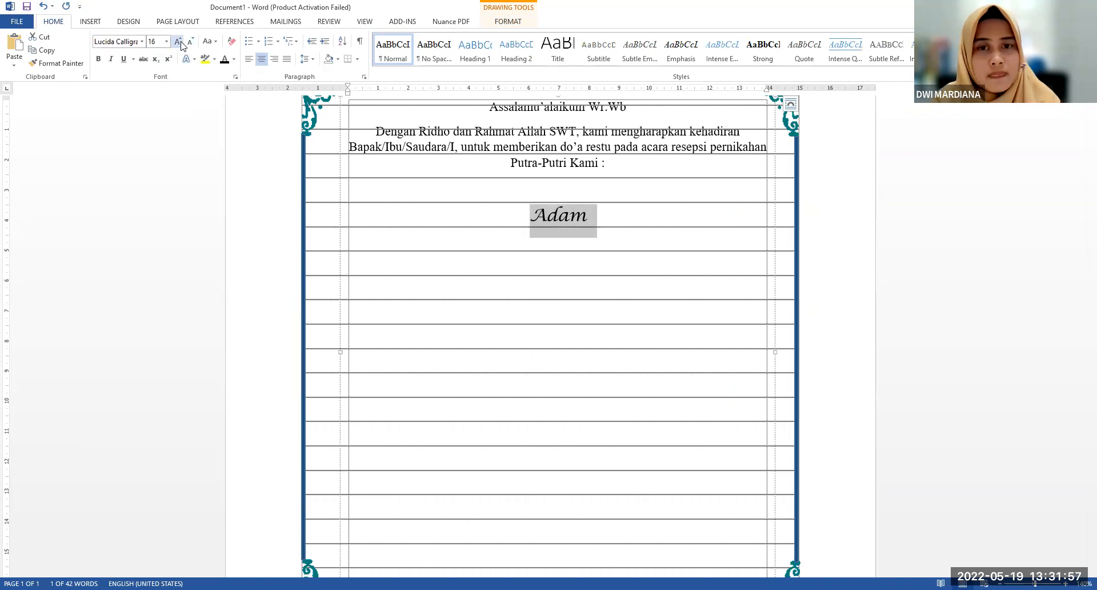
pyautogui.click(179, 41)
pyautogui.click(179, 41)
pyautogui.click(179, 42)
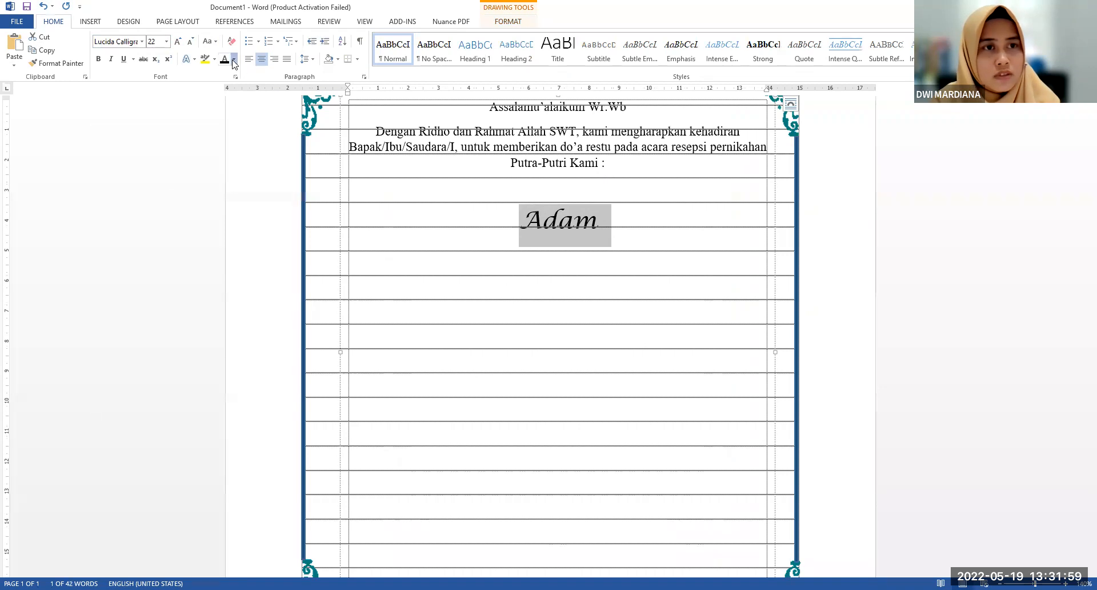
# Change the font color of the groom's name to a dark gold
pyautogui.click(233, 60)
pyautogui.click(292, 137)
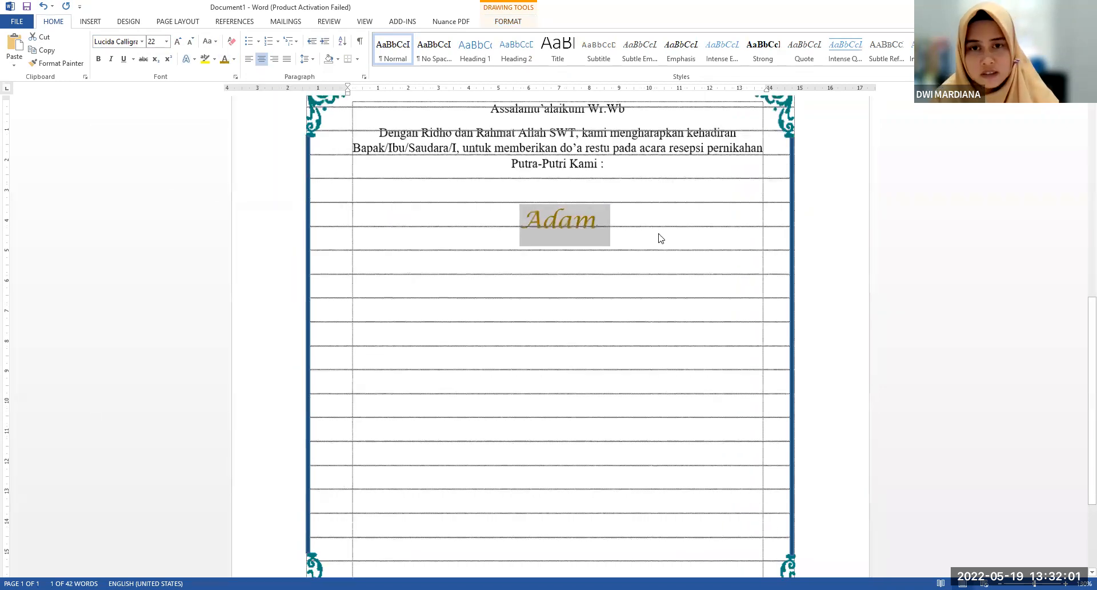
pyautogui.scroll(-5, 622, 225)
# Paste the line naming the groom's parents, copied from the other window, below the groom's name
pyautogui.click(598, 314)
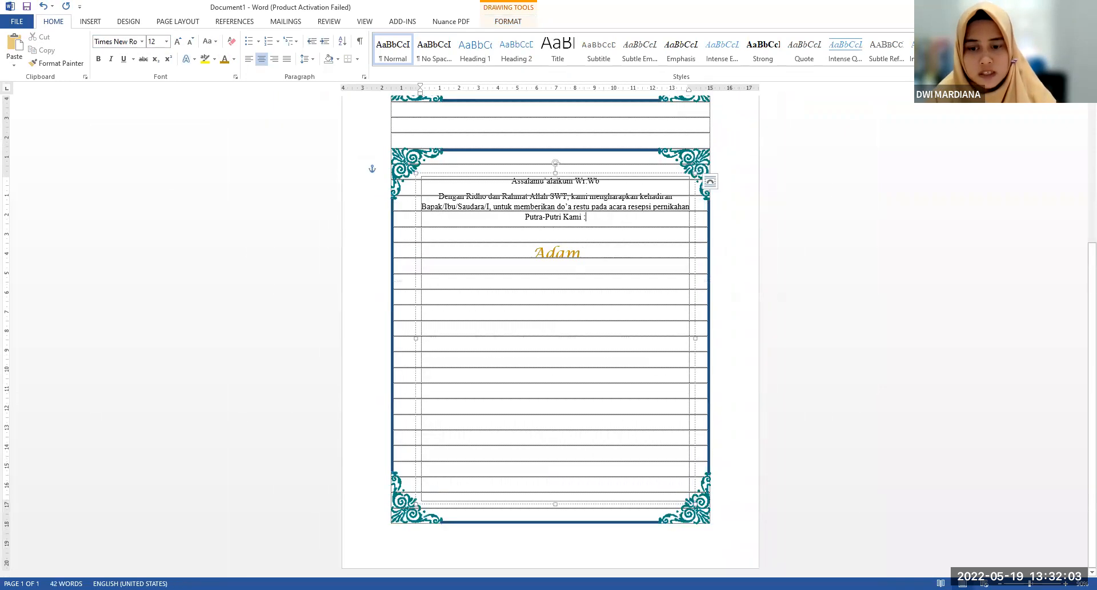
pyautogui.hotkey('alt', 'Tab')
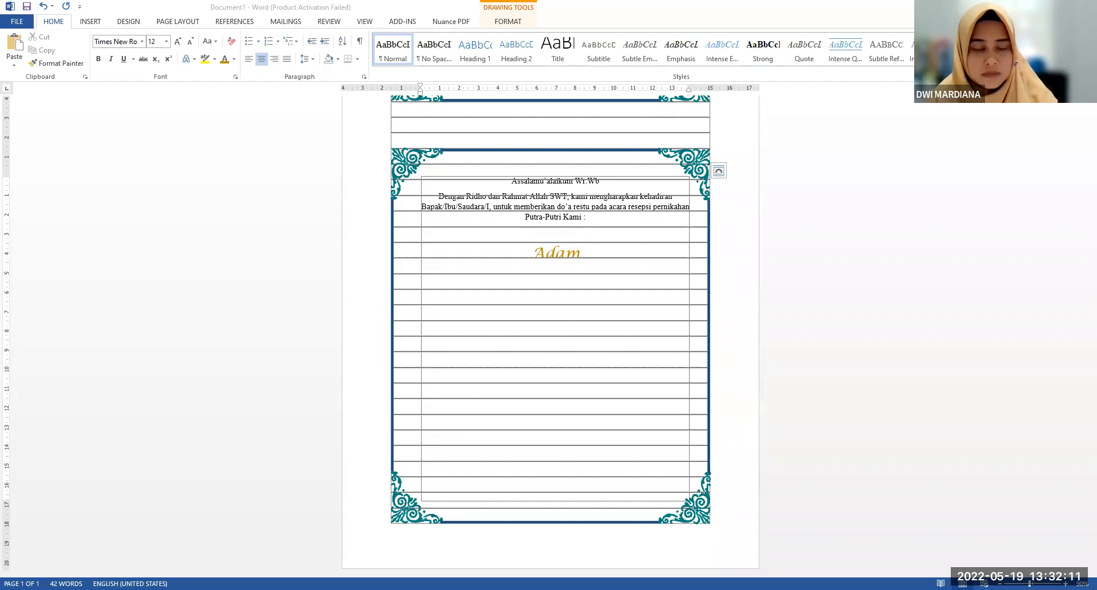
pyautogui.hotkey('alt', 'Tab')
pyautogui.write('Putra Bapak Adam & Ibu Hawa')
# Enlarge the groom's name by two font size steps
pyautogui.click(581, 254)
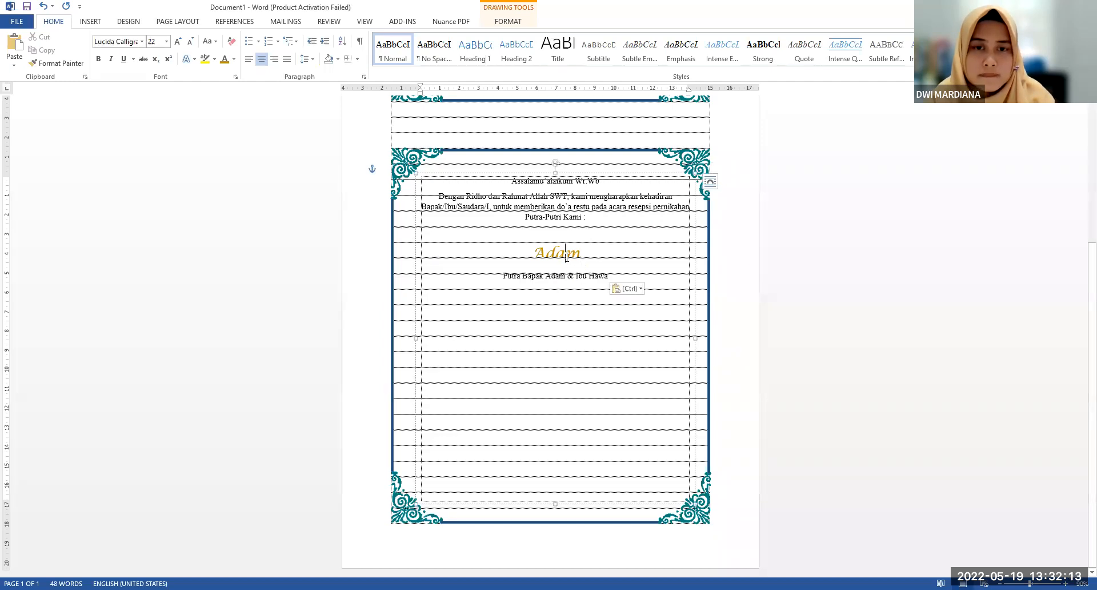
pyautogui.keyDown('shift'); pyautogui.click(526, 254); pyautogui.keyUp('shift')
pyautogui.click(178, 41)
pyautogui.click(178, 41)
# Add a new line reading "Dengan" below the groom's parents line
pyautogui.click(594, 280)
pyautogui.click(587, 305)
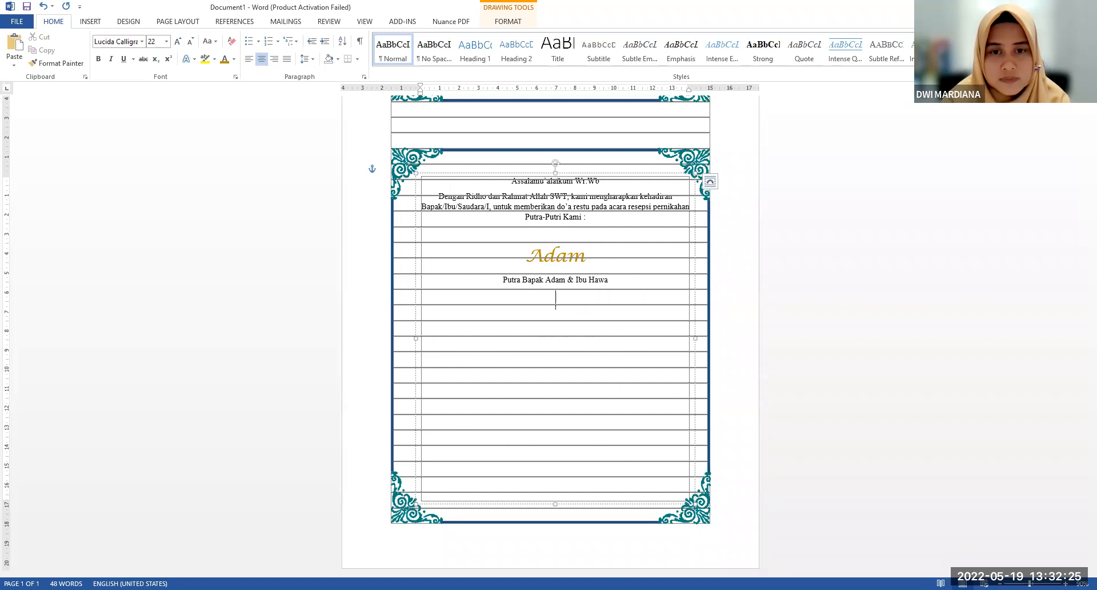
pyautogui.click(608, 281)
pyautogui.press('Return')
pyautogui.write('Dengan')
# Make the word "Dengan" bold and set its font size to 14
pyautogui.doubleClick(540, 297)
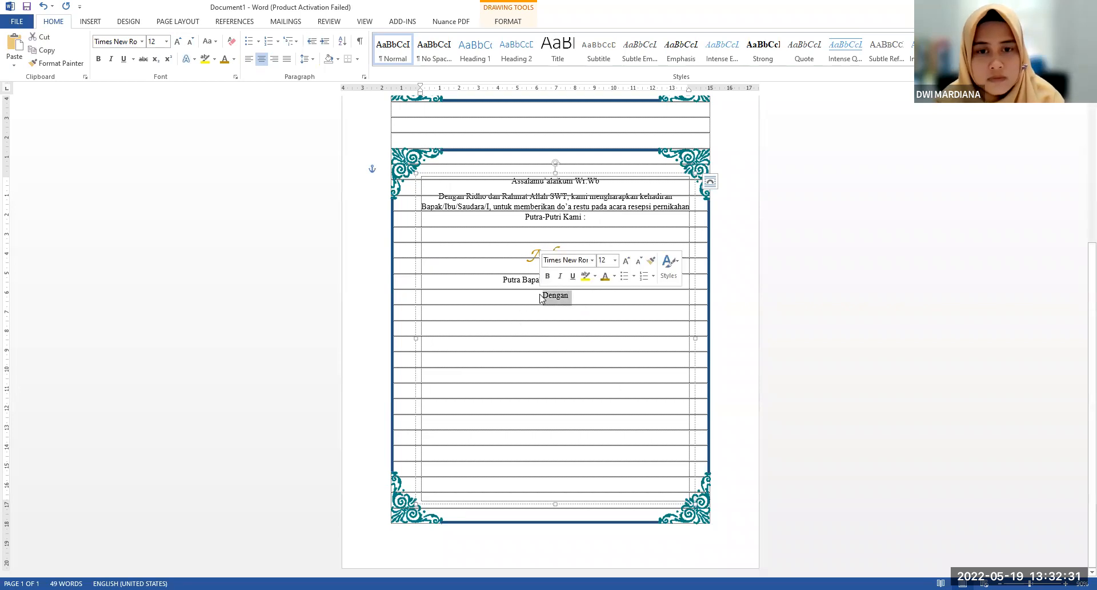
pyautogui.click(547, 277)
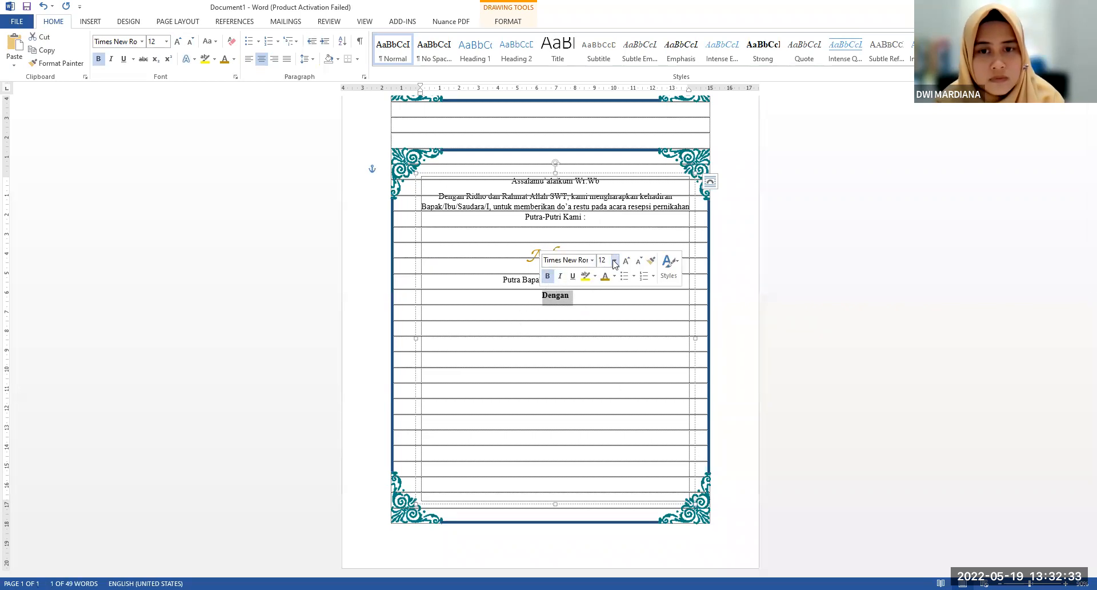
pyautogui.click(607, 308)
pyautogui.click(585, 298)
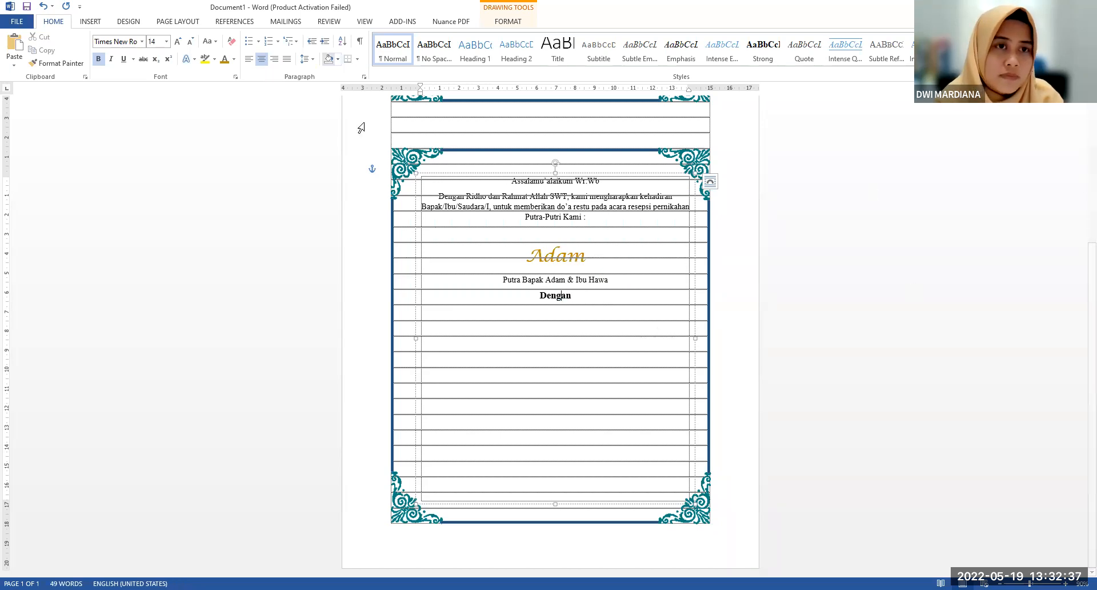
# Add the bride's name on a new line below the word "Dengan"
pyautogui.click(588, 297)
pyautogui.press('Return')
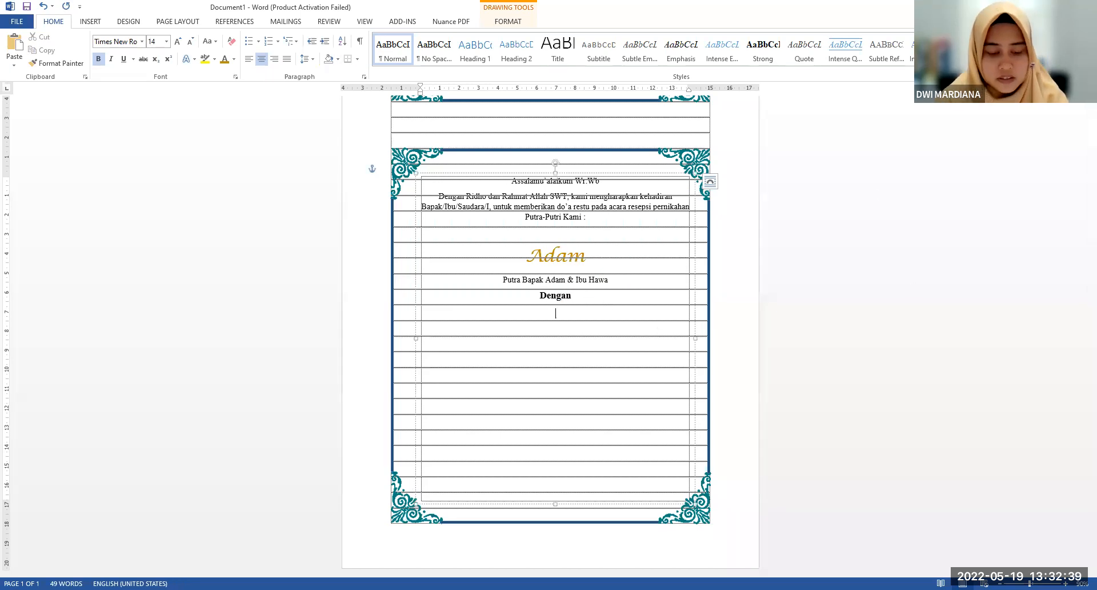
pyautogui.write('Hawa')
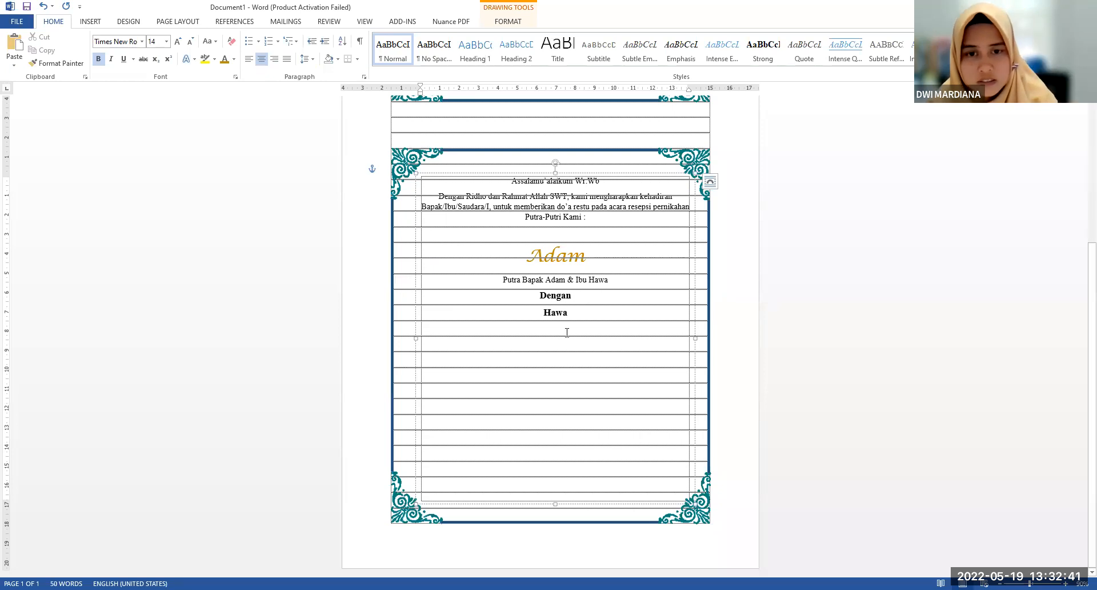
# Format the bride's name in gold Lucida Calligraphy and enlarge it to font size 24
pyautogui.click(570, 314)
pyautogui.scroll(4, 569, 314)
pyautogui.doubleClick(566, 316)
pyautogui.click(114, 41)
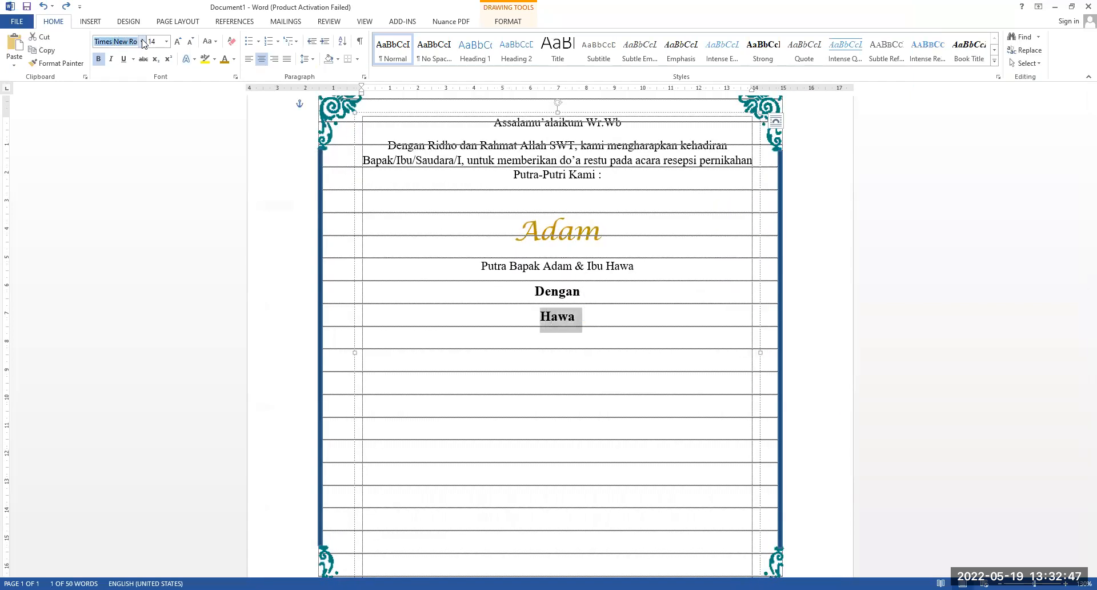
pyautogui.click(141, 41)
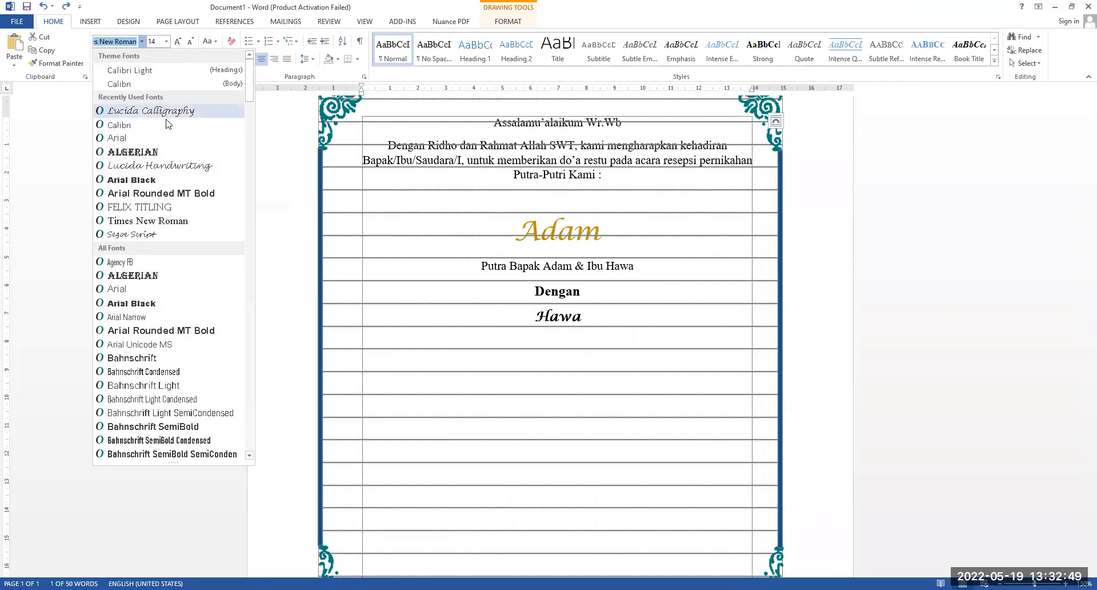
pyautogui.click(166, 111)
pyautogui.click(223, 59)
pyautogui.click(178, 41)
pyautogui.click(178, 41)
pyautogui.click(178, 41)
pyautogui.click(178, 41)
pyautogui.click(178, 41)
# Increase the bride's name to font size 26 to match the groom's name
pyautogui.click(542, 229)
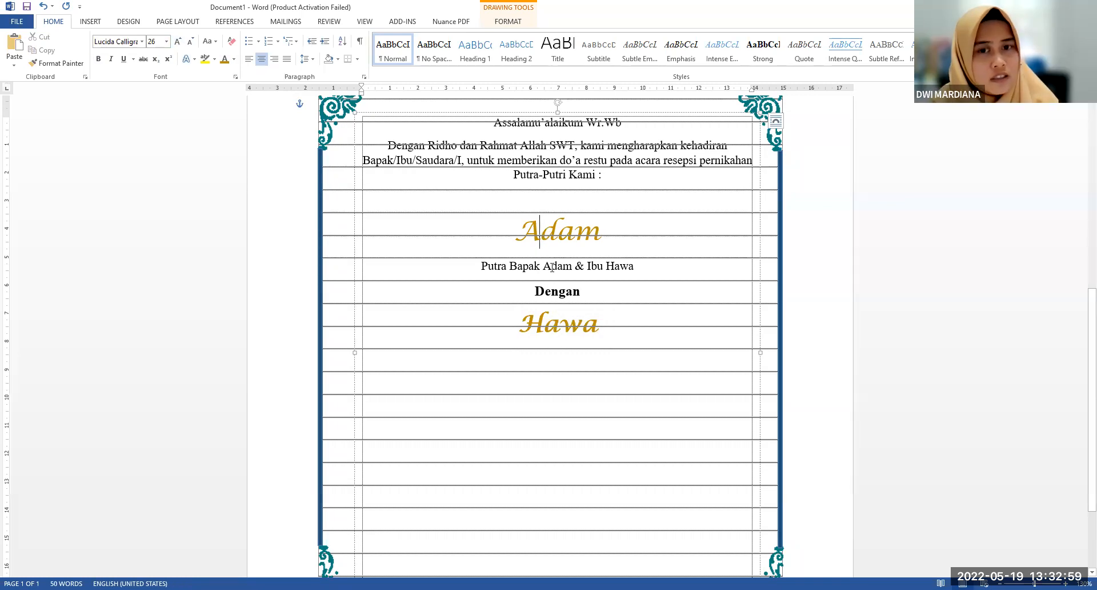
pyautogui.click(543, 324)
pyautogui.doubleClick(525, 316)
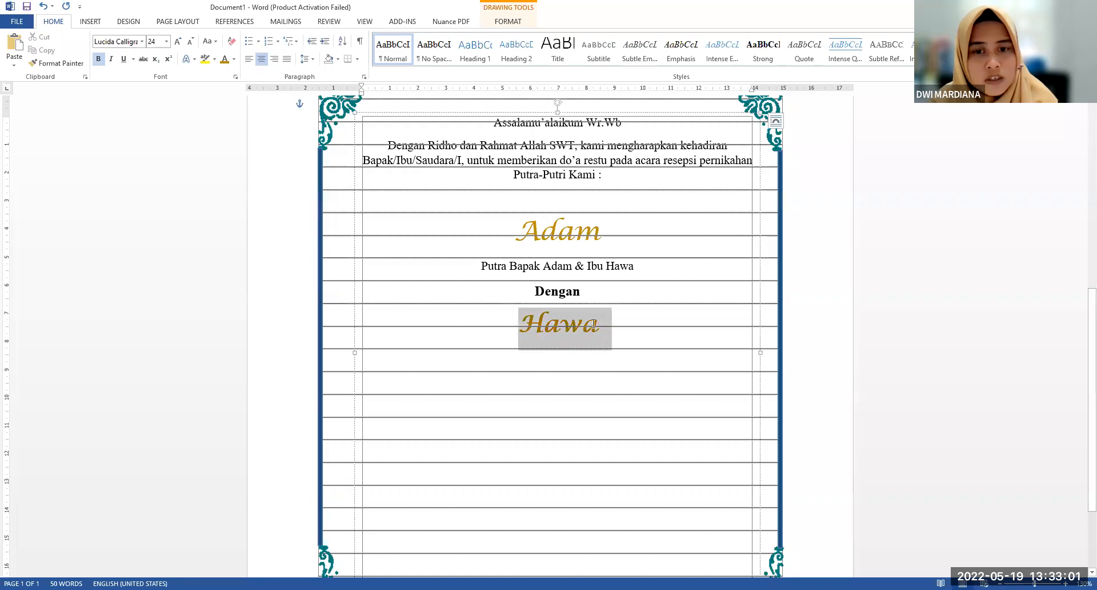
pyautogui.click(177, 41)
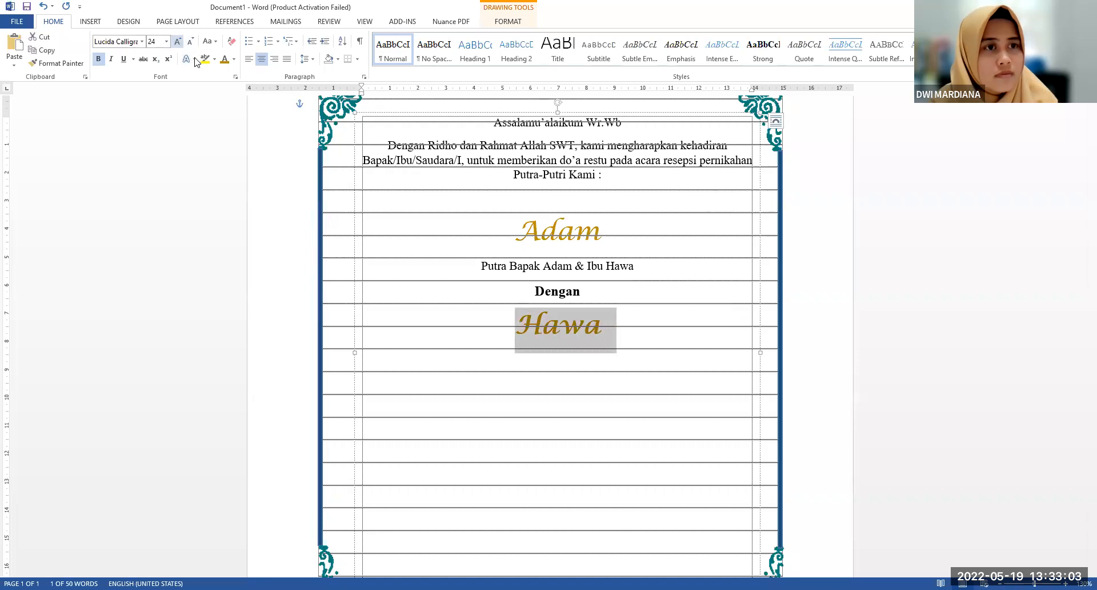
pyautogui.click(618, 312)
pyautogui.scroll(-4, 618, 310)
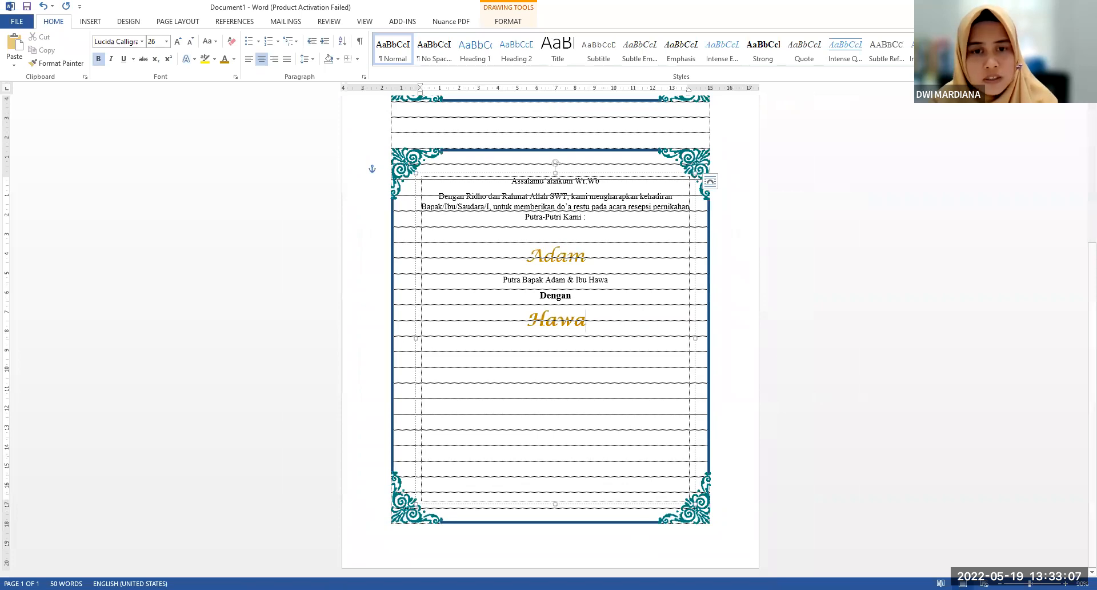
# Paste the remaining invitation text, from the parents' line to the closing, copied from the other window, below the bride's name
pyautogui.hotkey('alt', 'Tab')
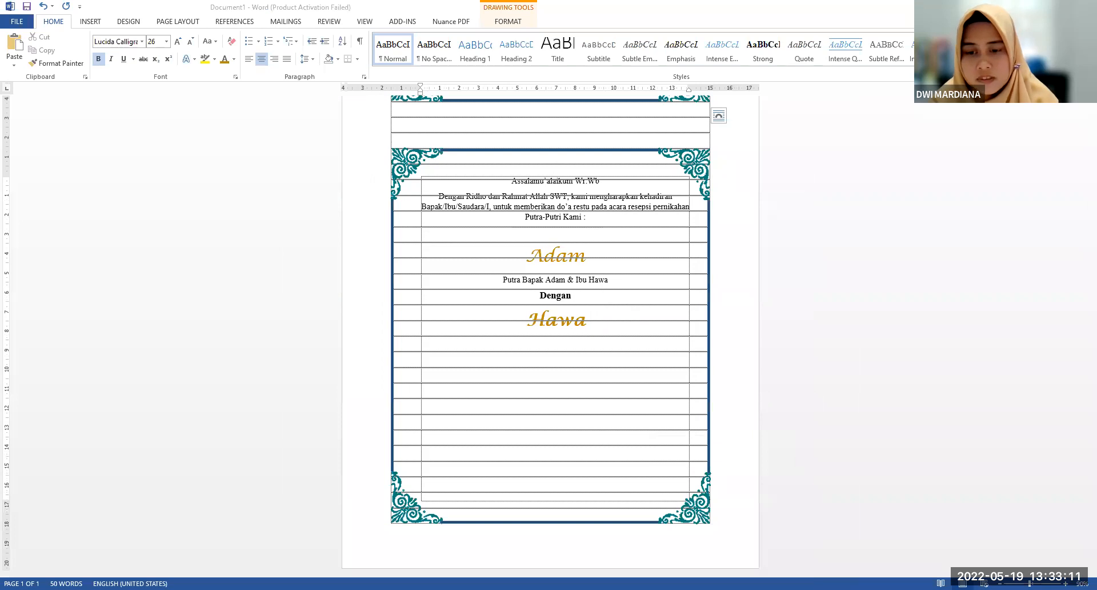
pyautogui.click(598, 318)
pyautogui.hotkey('ctrl', 'v')
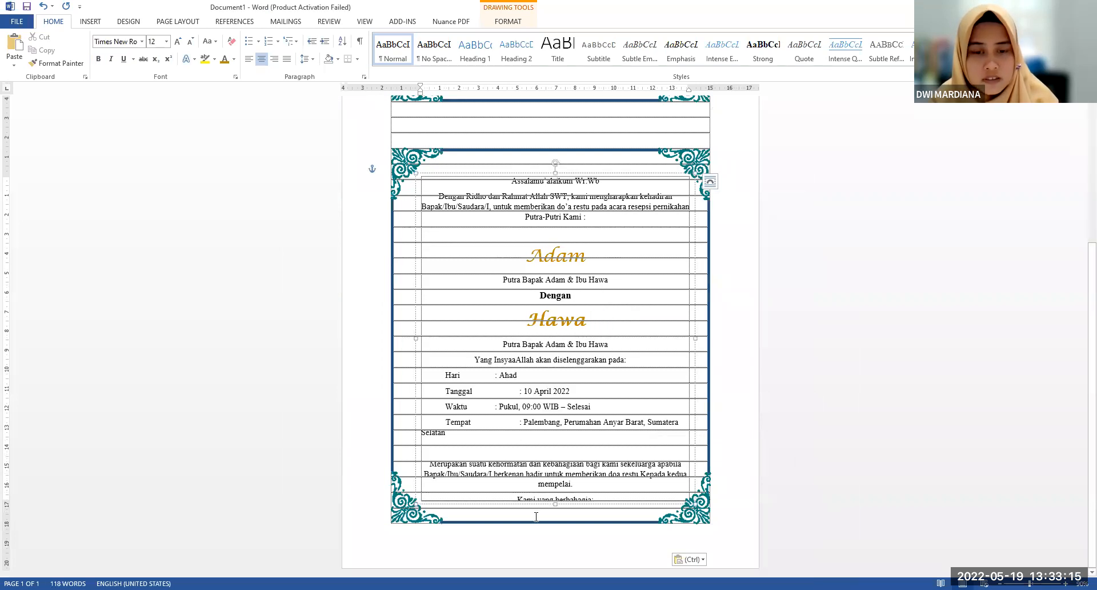
# Remove the extra tab in the "Tanggal" and "Tempat" lines to align their colons with the other event details
pyautogui.click(556, 507)
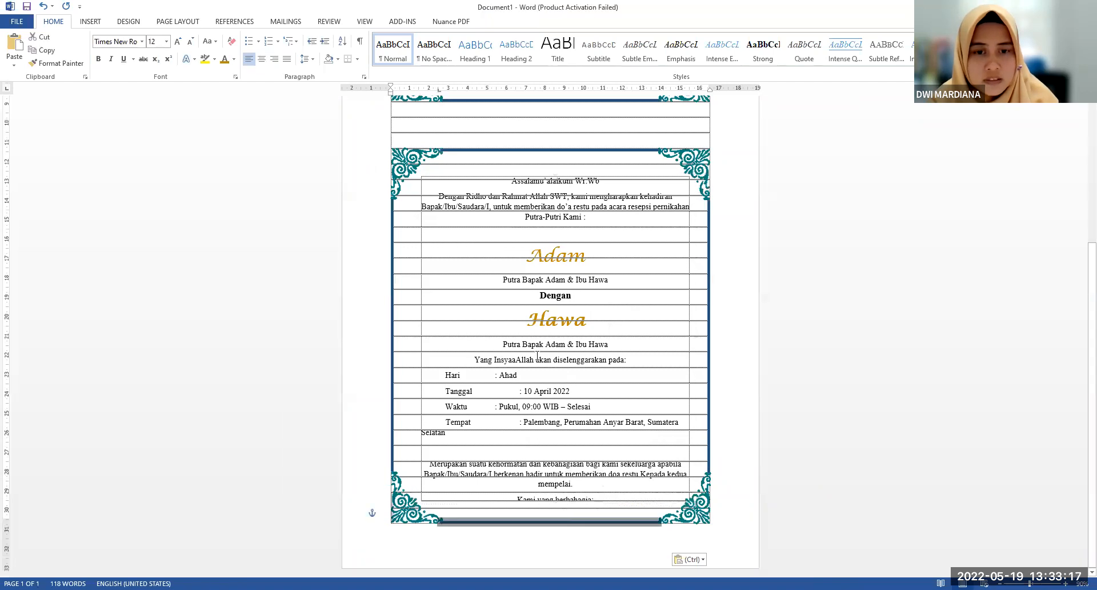
pyautogui.click(507, 393)
pyautogui.press('BackSpace')
pyautogui.click(515, 421)
pyautogui.press('BackSpace')
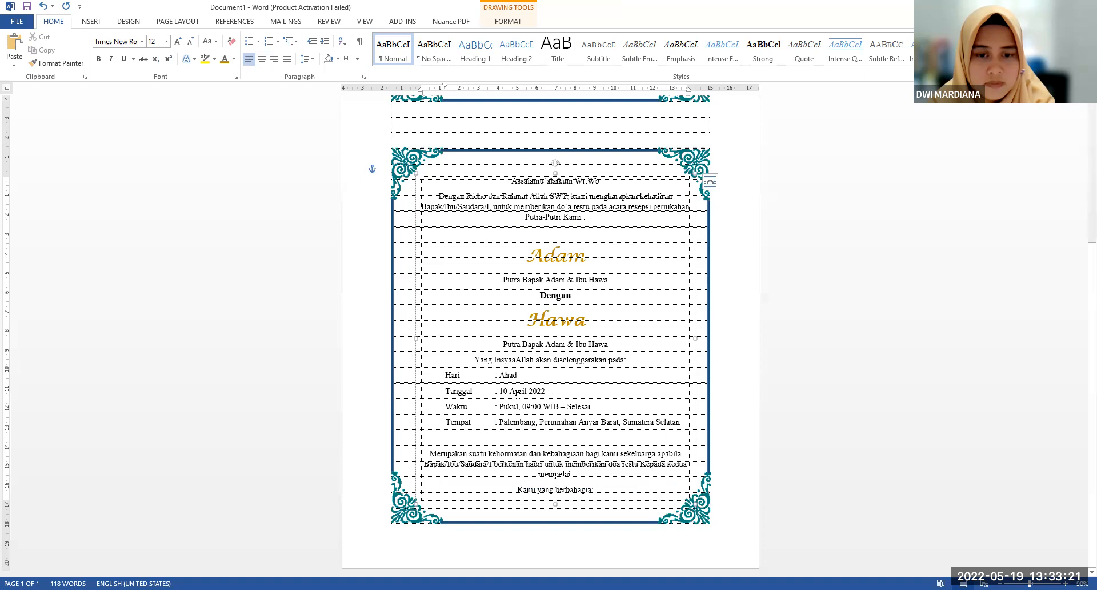
# Nudge the invitation text box up and extend its lower edge to fit the signature lines down to "Segenap Keluarga" and "Bapak RT"
pyautogui.click(537, 172)
pyautogui.press('Up')
pyautogui.press('Up')
pyautogui.press('Up')
pyautogui.press('Up')
pyautogui.press('Up')
pyautogui.press('Up')
pyautogui.press('Up')
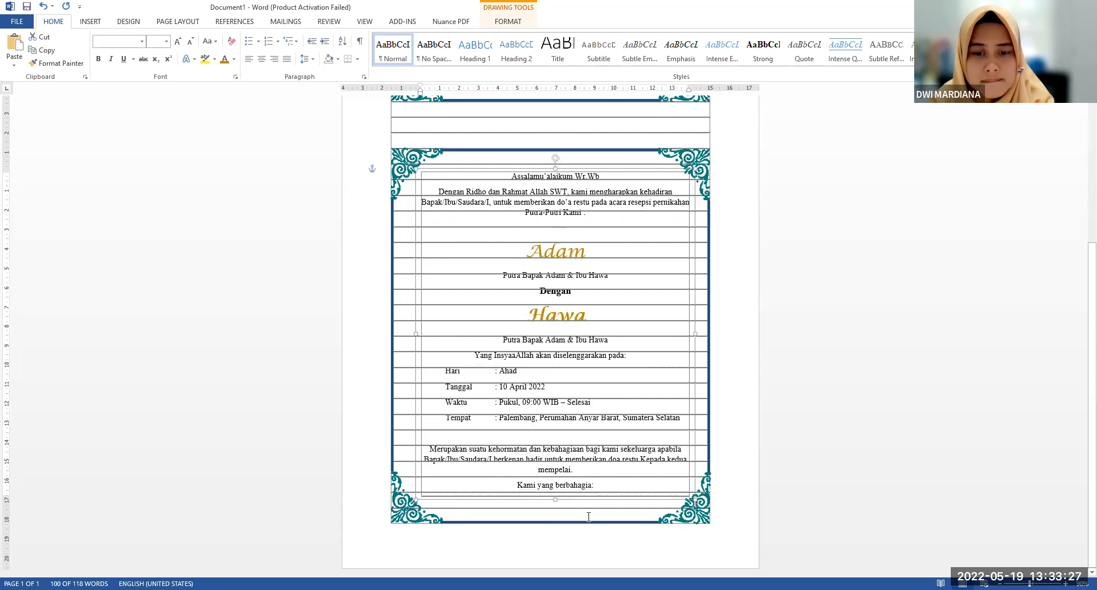
pyautogui.moveTo(553, 516); pyautogui.dragTo(554, 522)
pyautogui.press('Up')
pyautogui.press('Up')
pyautogui.press('Up')
pyautogui.press('Up')
pyautogui.press('Up')
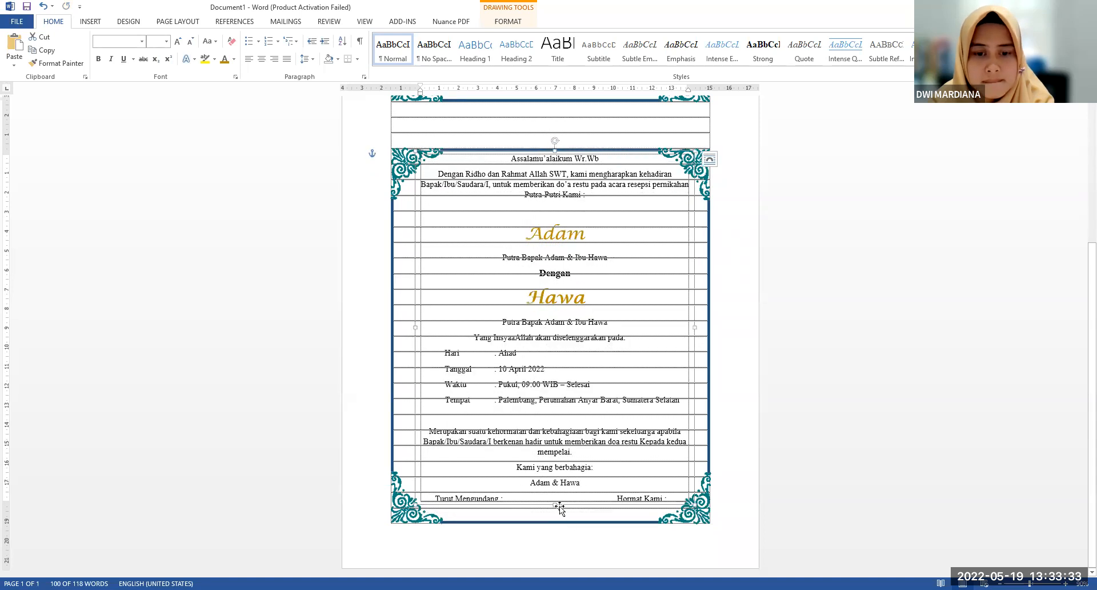
pyautogui.moveTo(555, 505); pyautogui.dragTo(552, 528)
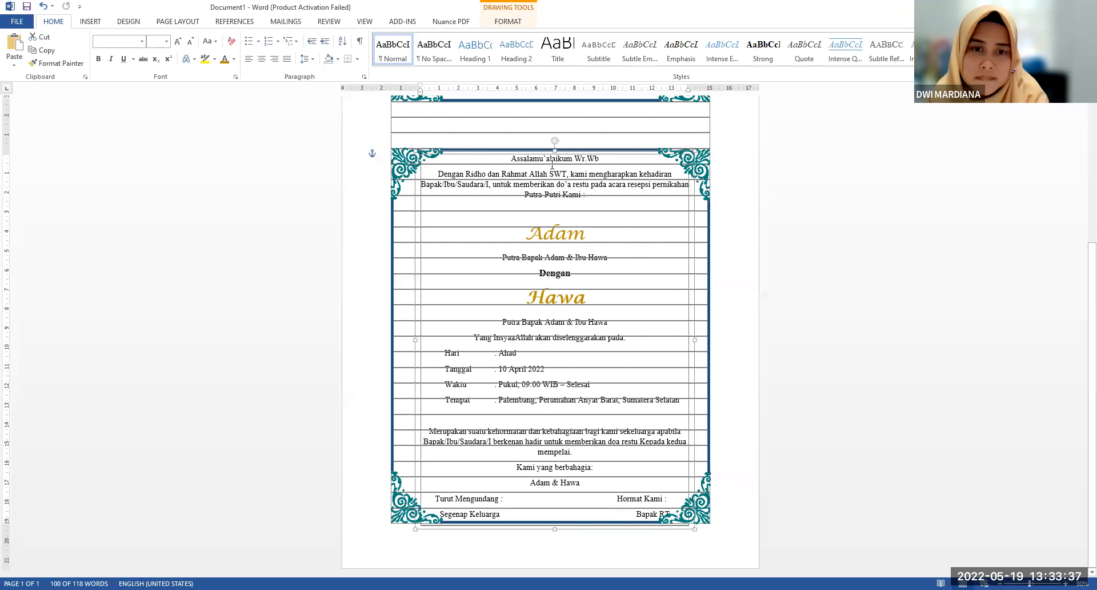
# Delete the blank line above the groom's name and shift the text box slightly down within the second frame
pyautogui.rightClick(546, 212)
pyautogui.click(546, 213)
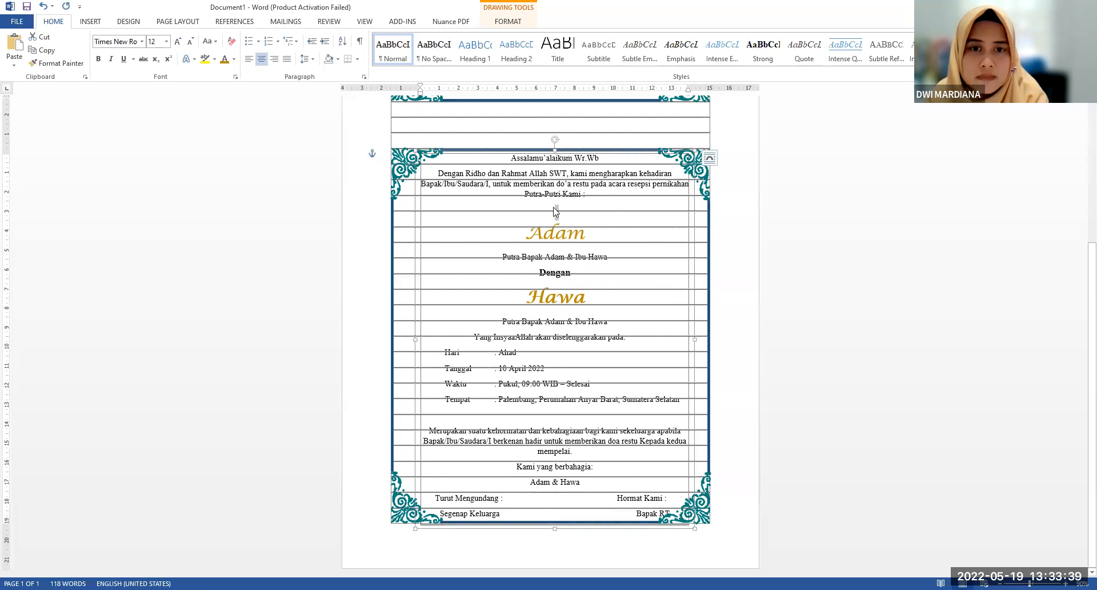
pyautogui.press('Delete')
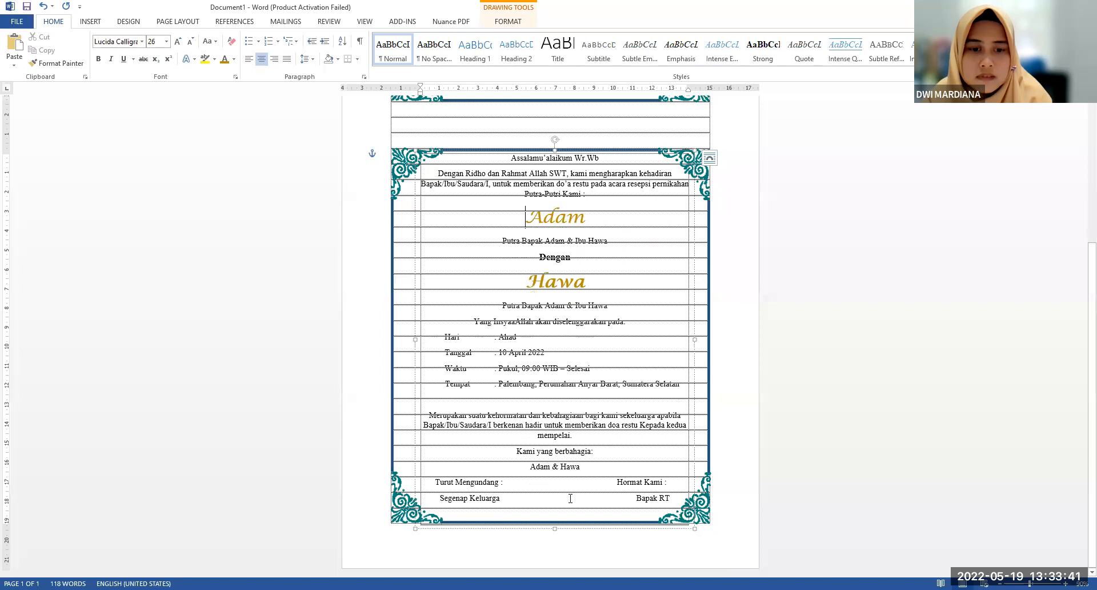
pyautogui.moveTo(568, 528); pyautogui.dragTo(567, 537)
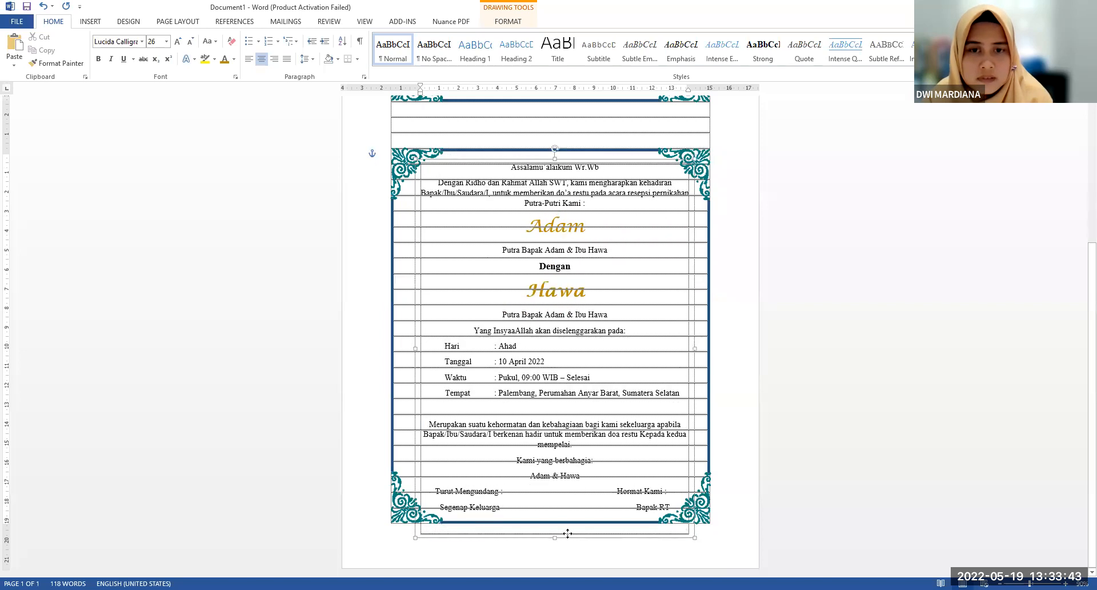
pyautogui.click(804, 289)
# Turn off the display of text boundaries in the advanced document content options
pyautogui.scroll(4, 808, 284)
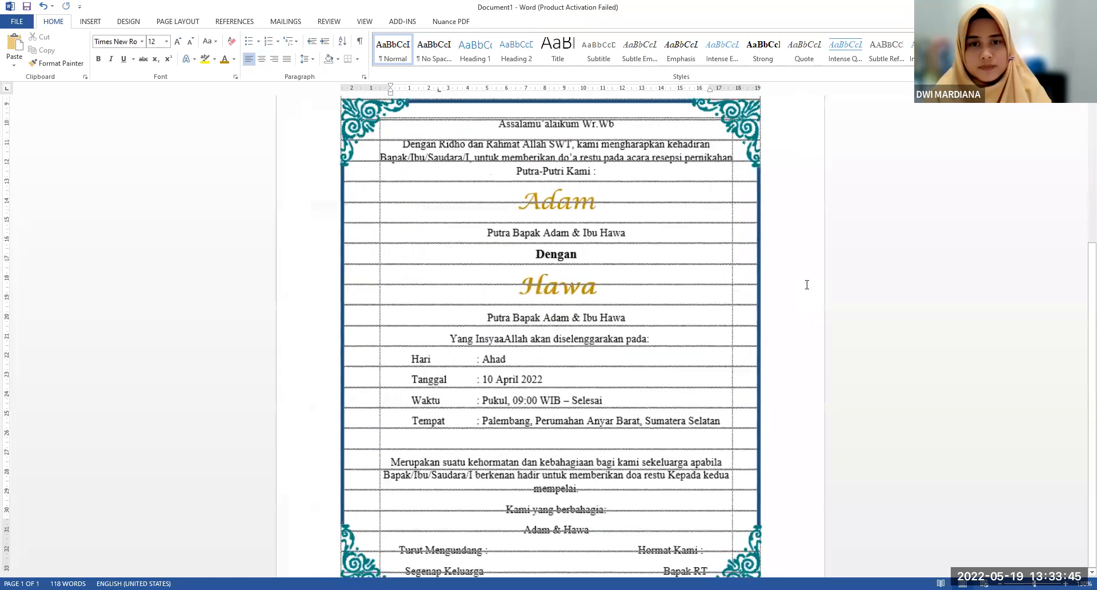
pyautogui.scroll(-6, 806, 277)
pyautogui.scroll(1, 807, 277)
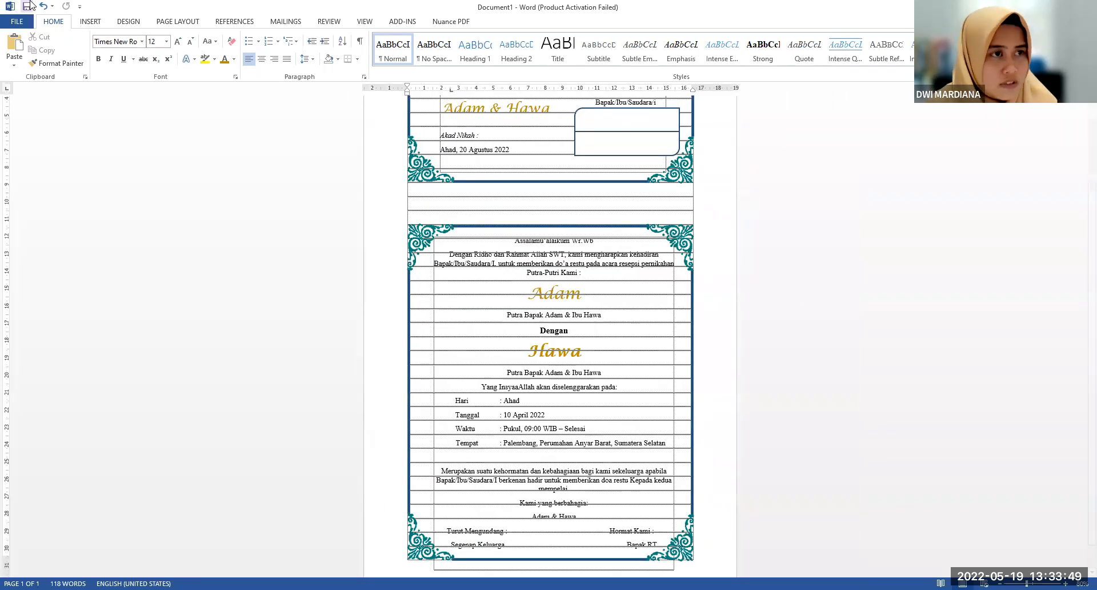
pyautogui.click(17, 21)
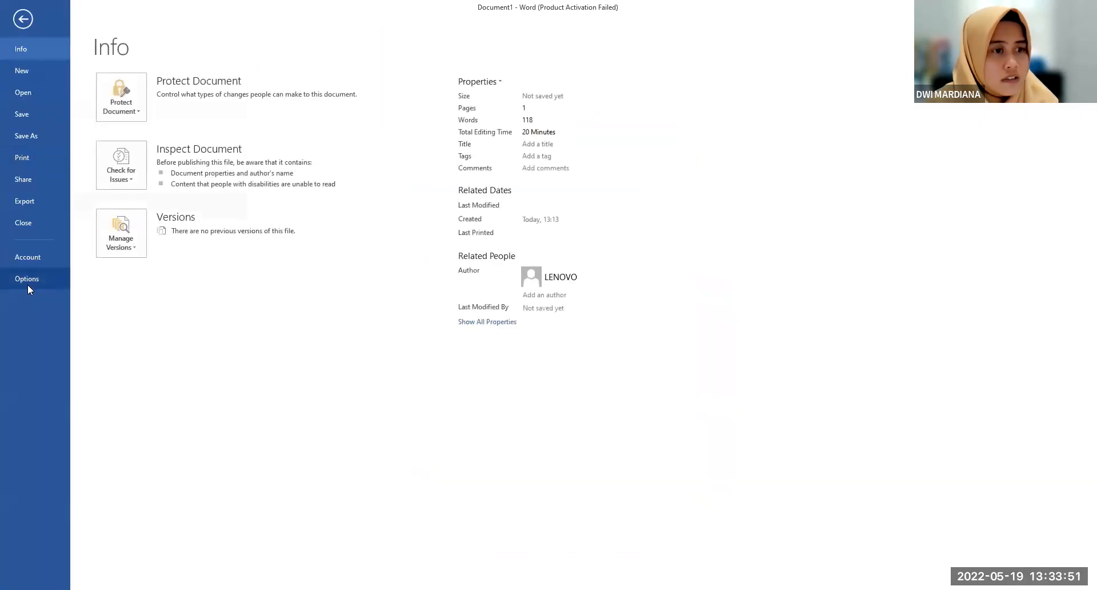
pyautogui.click(28, 279)
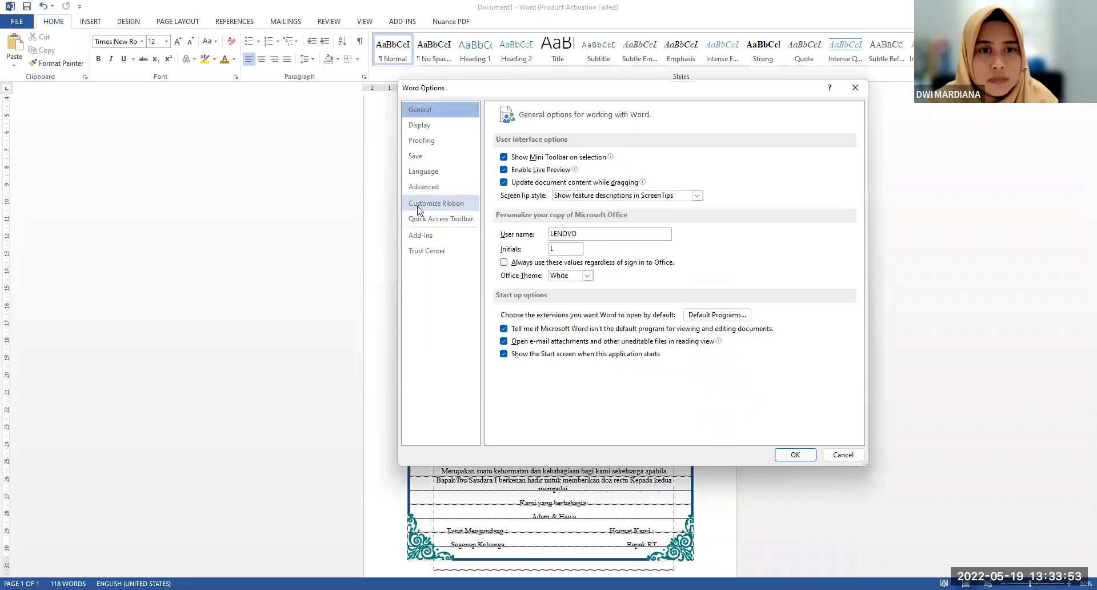
pyautogui.click(466, 193)
pyautogui.scroll(-11, 657, 286)
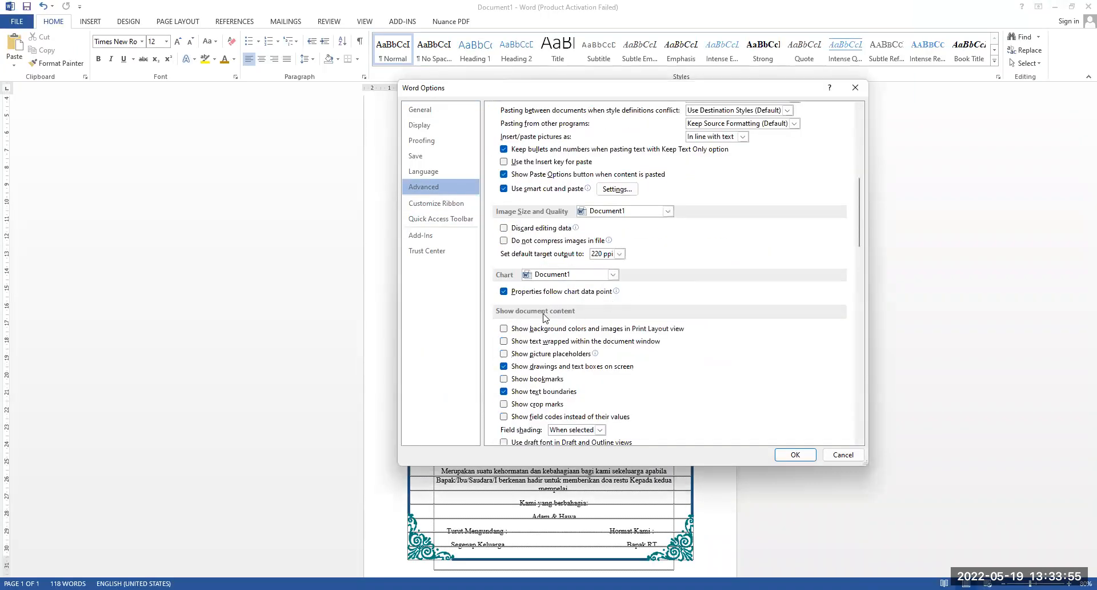
pyautogui.click(542, 311)
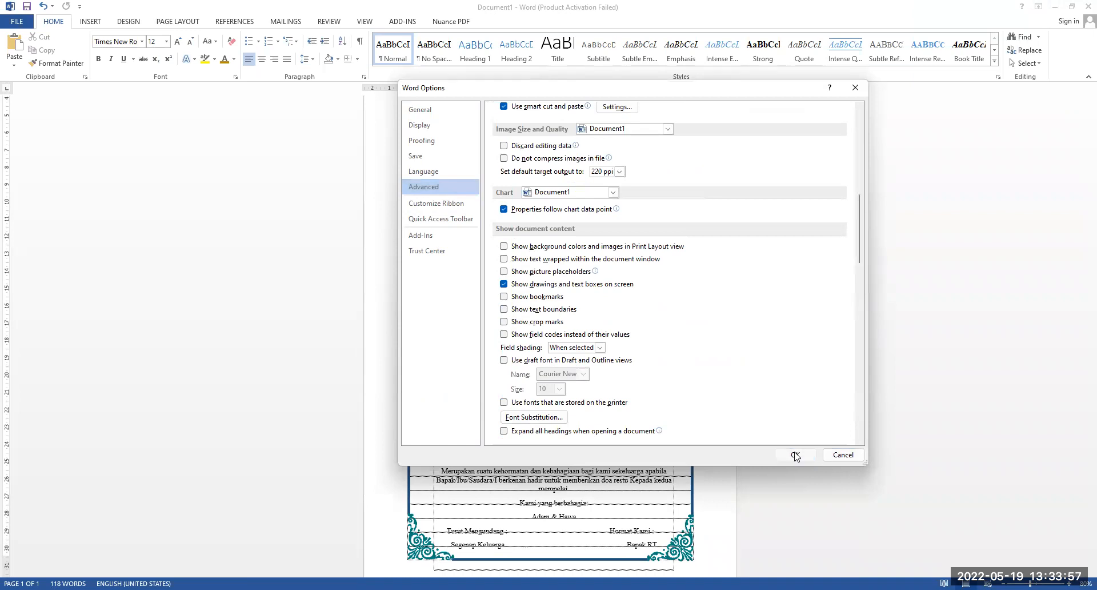
pyautogui.click(796, 456)
pyautogui.scroll(-1, 765, 362)
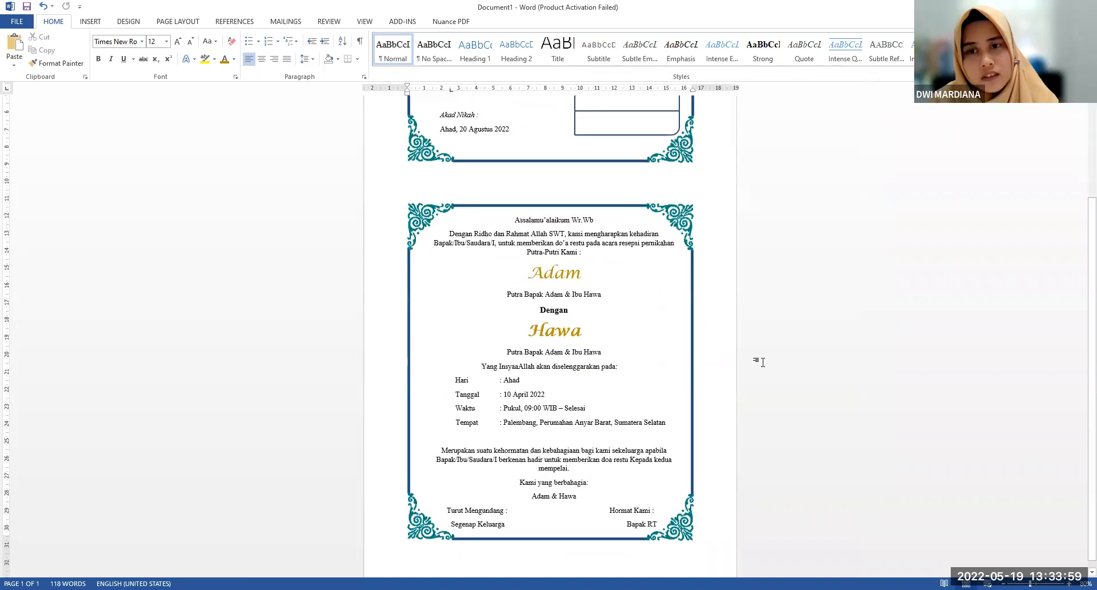
# Change the date in the "Tanggal" line of the second frame to 20 Agustus 2022
pyautogui.scroll(1, 764, 362)
pyautogui.scroll(1, 765, 362)
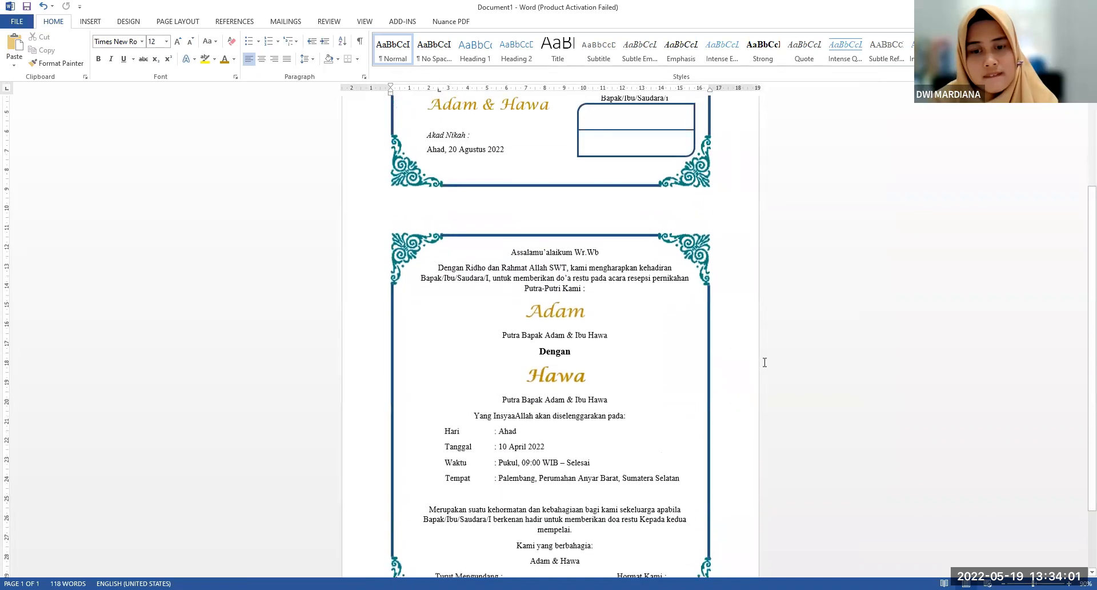
pyautogui.scroll(-2, 766, 363)
pyautogui.scroll(3, 503, 362)
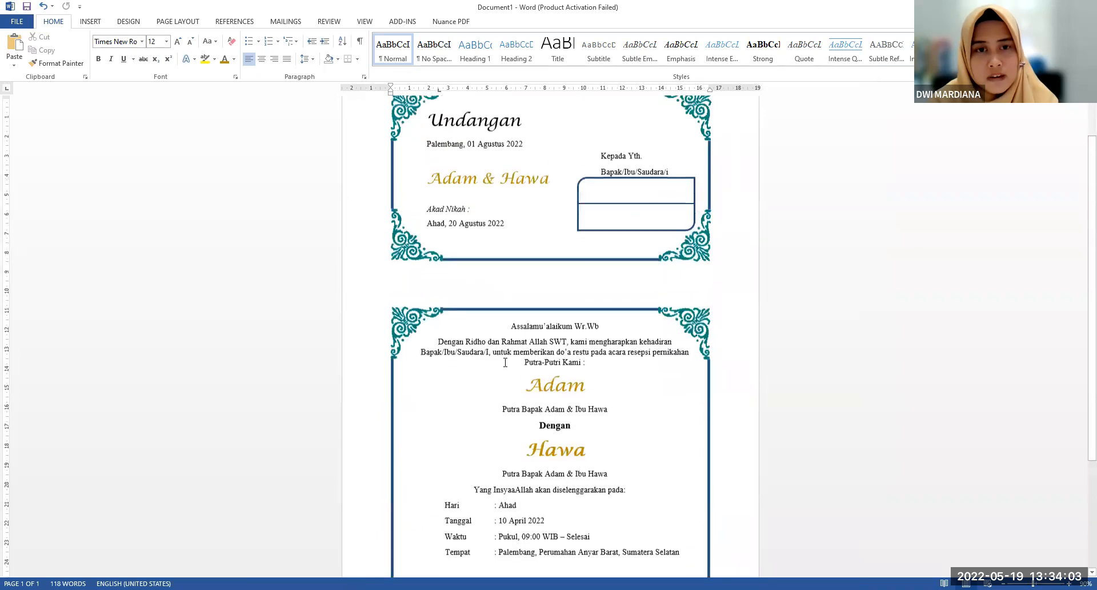
pyautogui.scroll(-3, 511, 398)
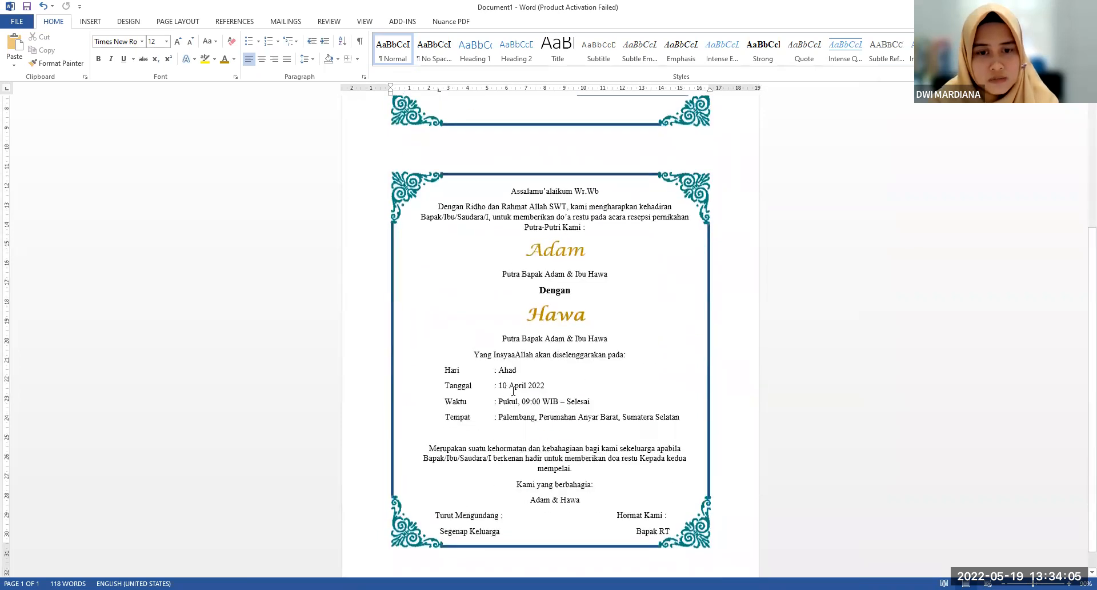
pyautogui.moveTo(498, 386); pyautogui.dragTo(545, 386)
pyautogui.write('20 Agustus 2')
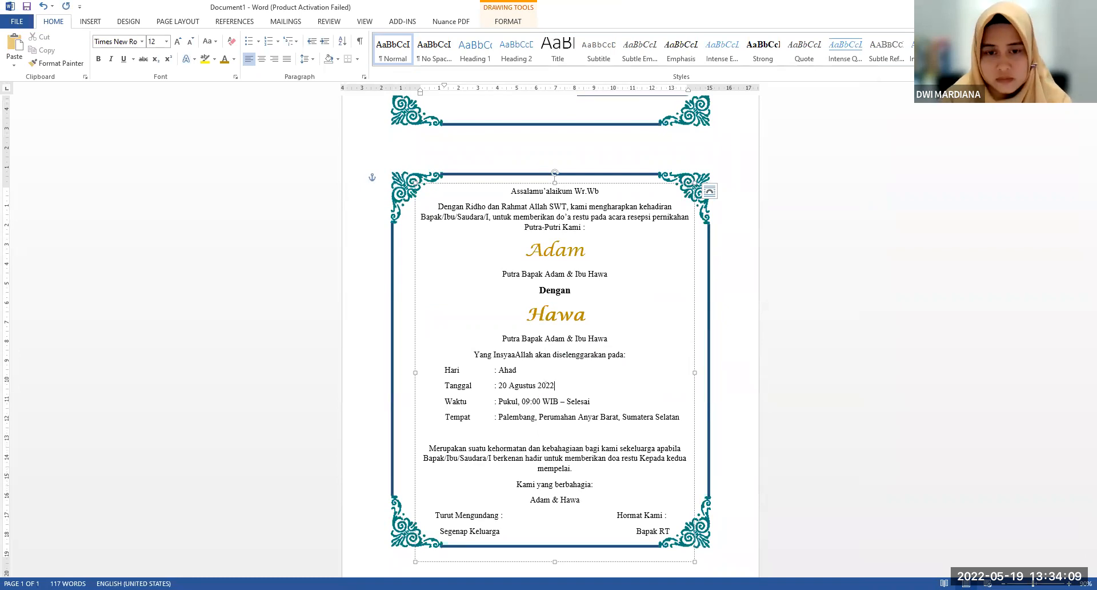
# Review the cover frame and the invitation text frame, checking their layout, text and borders
pyautogui.keyDown('ctrl'); pyautogui.scroll(2, 620, 297); pyautogui.keyUp('ctrl')
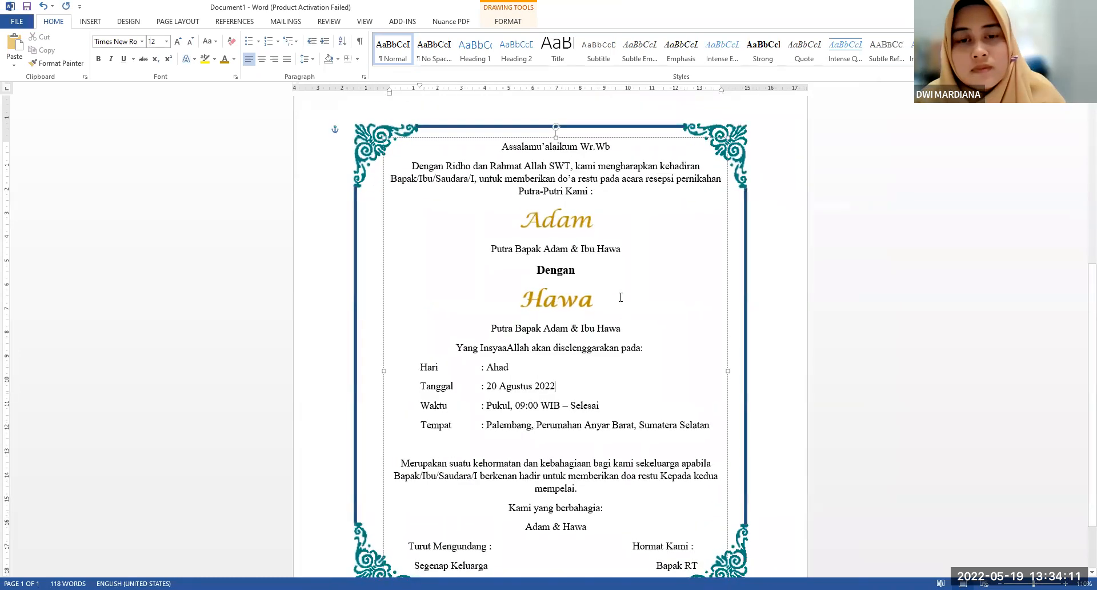
pyautogui.keyDown('ctrl'); pyautogui.scroll(-2, 621, 297); pyautogui.keyUp('ctrl')
pyautogui.scroll(-3, 620, 279)
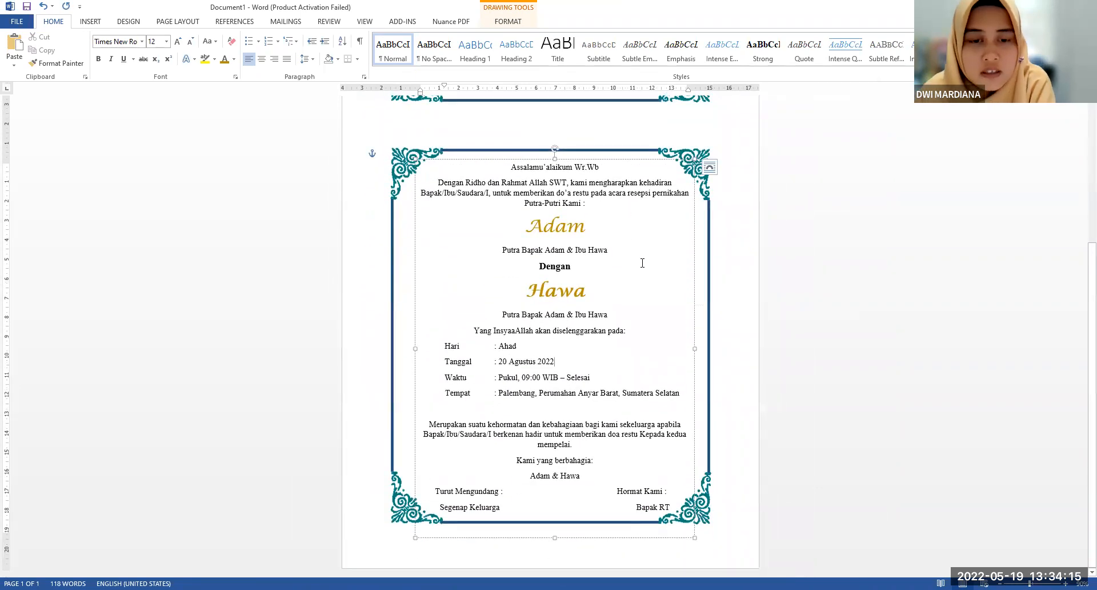
pyautogui.scroll(5, 642, 263)
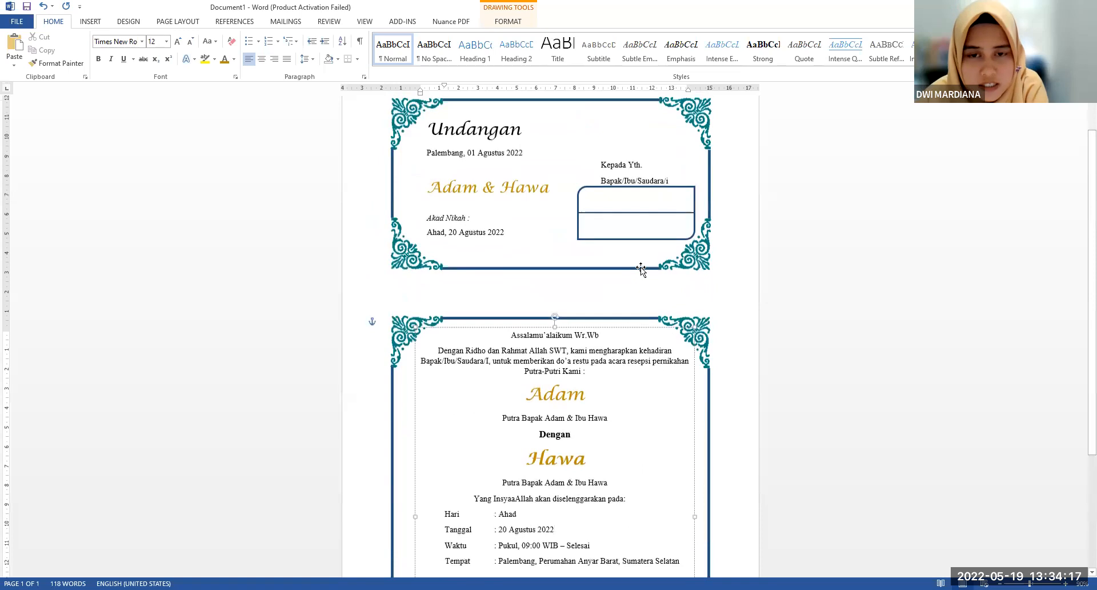
pyautogui.click(363, 208)
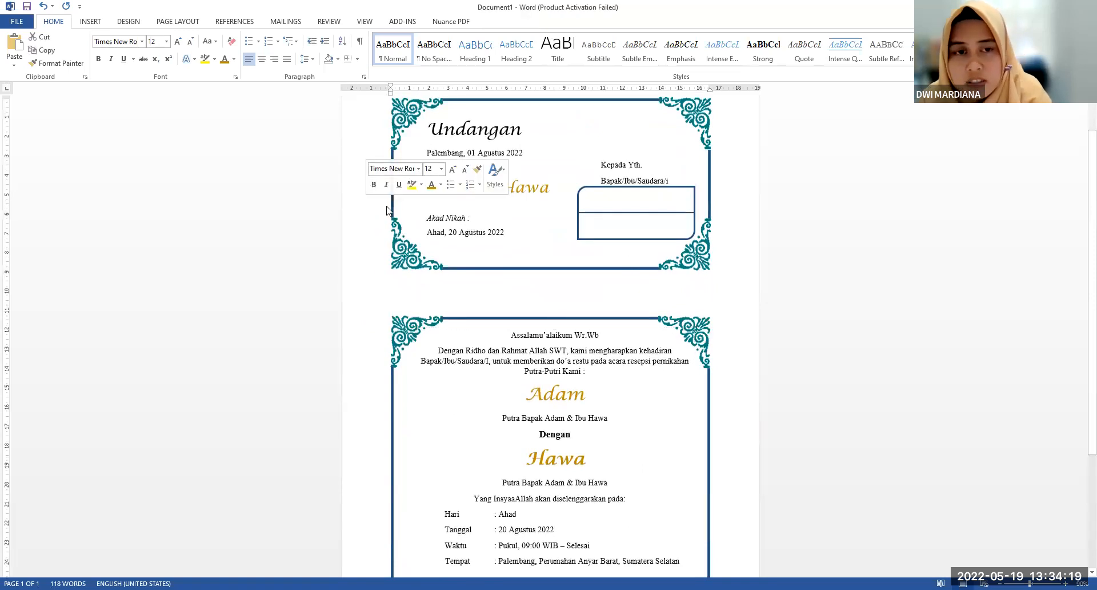
pyautogui.scroll(-1, 403, 215)
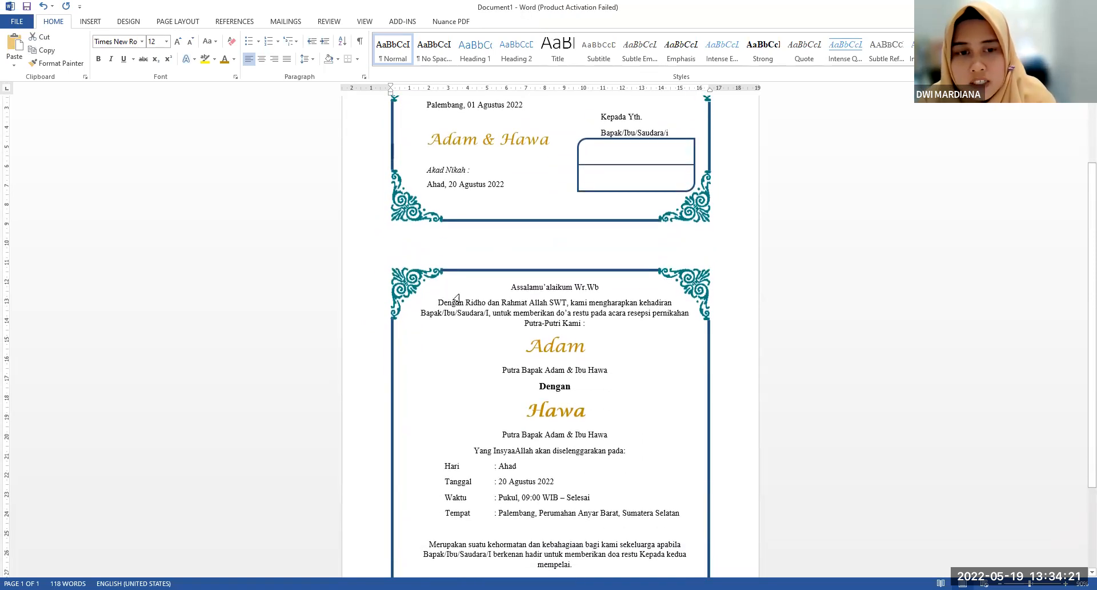
pyautogui.click(498, 300)
pyautogui.scroll(-4, 460, 366)
pyautogui.scroll(3, 464, 357)
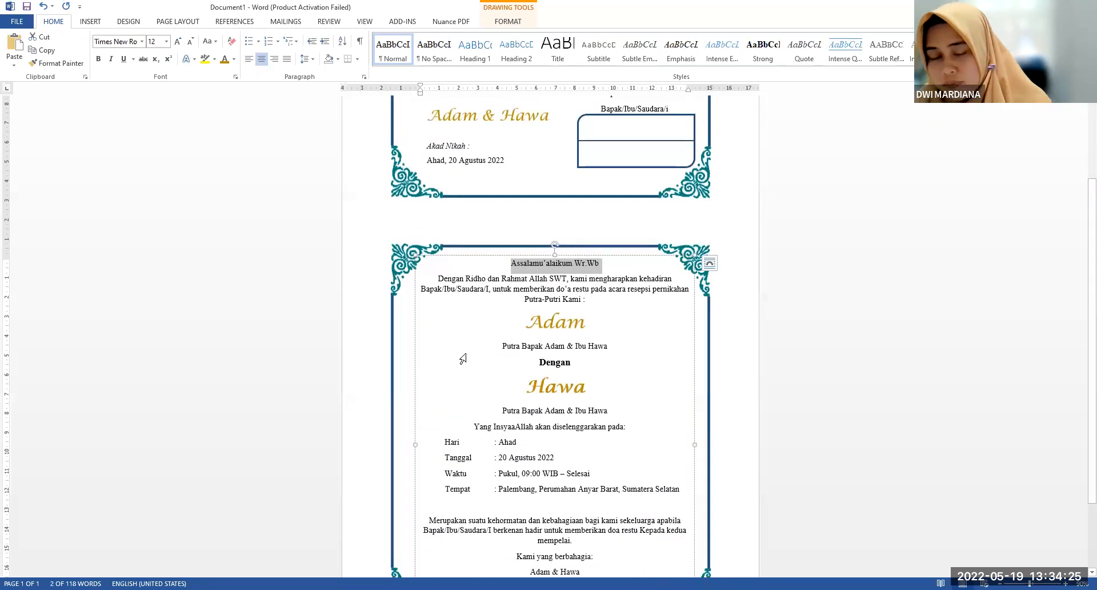
pyautogui.scroll(3, 463, 359)
pyautogui.click(513, 295)
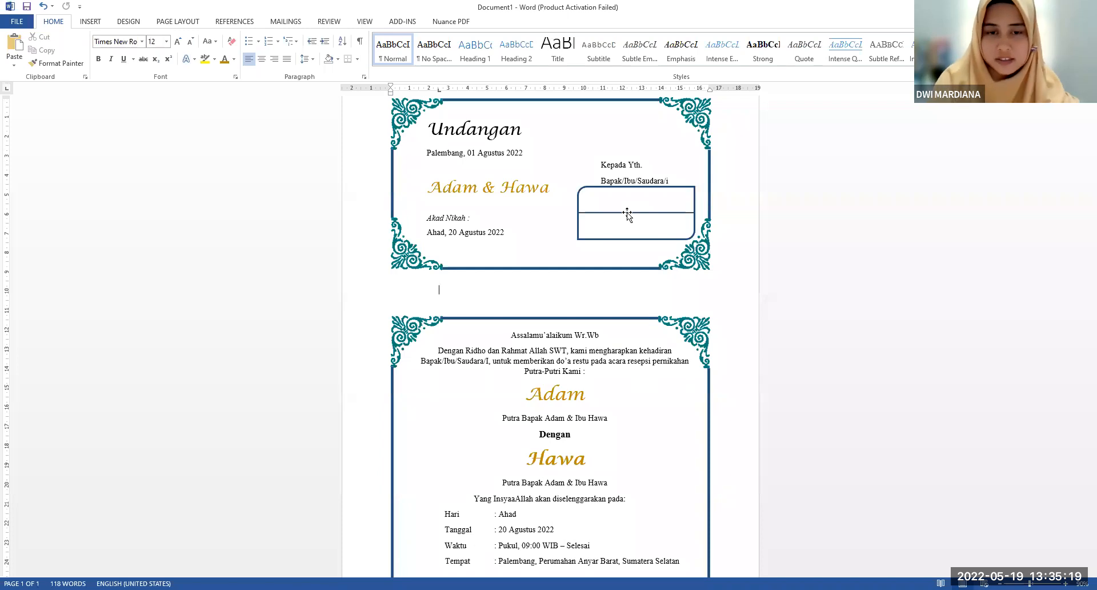
pyautogui.click(597, 271)
pyautogui.click(595, 266)
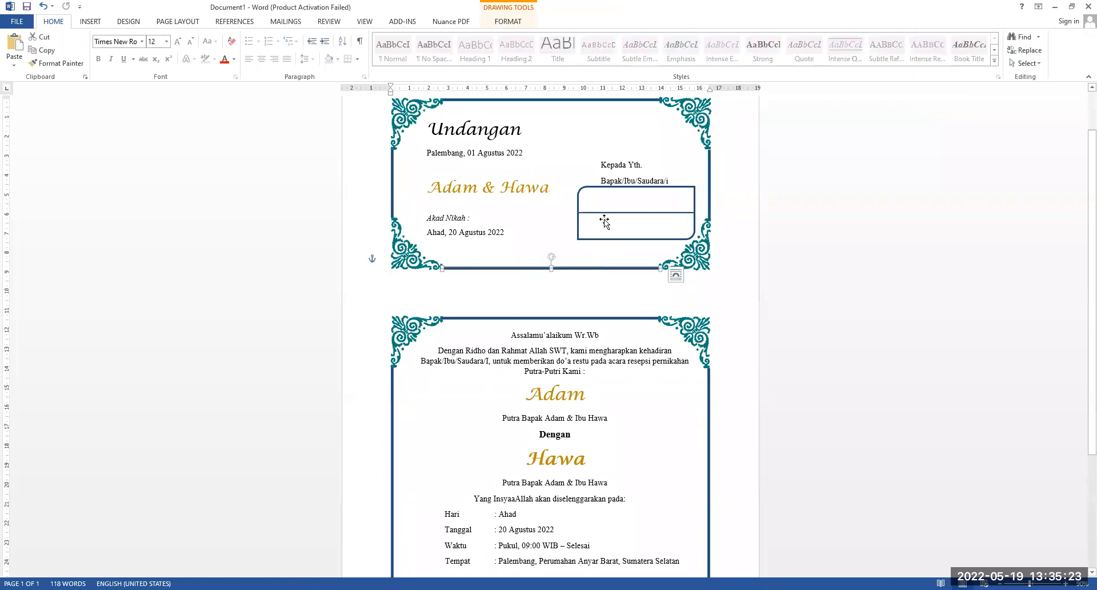
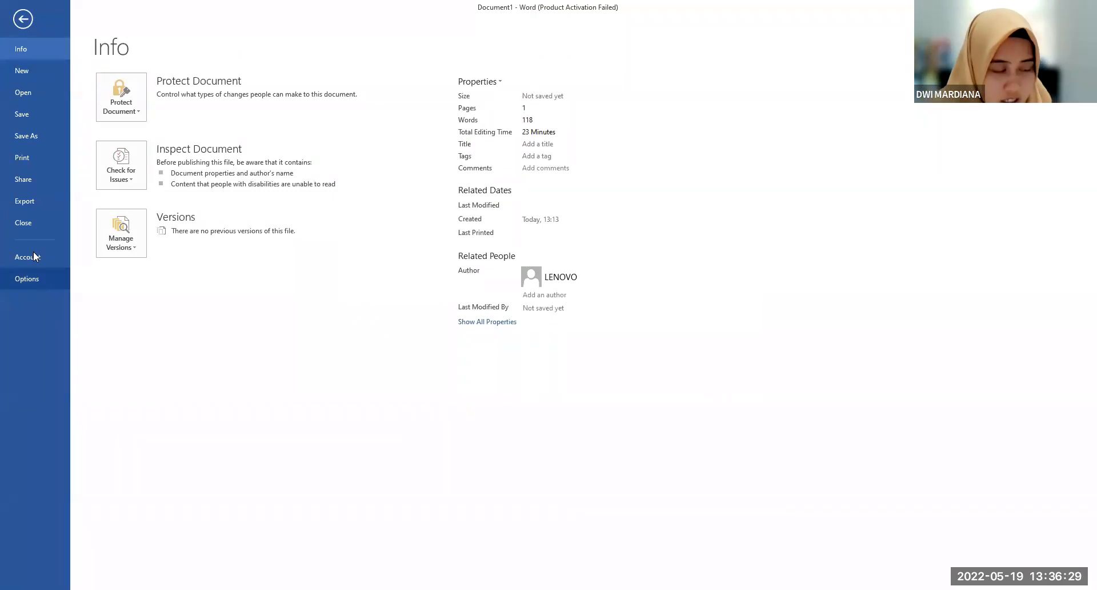
# Turn on the display of text boundaries in the advanced document content options
pyautogui.press('Escape')
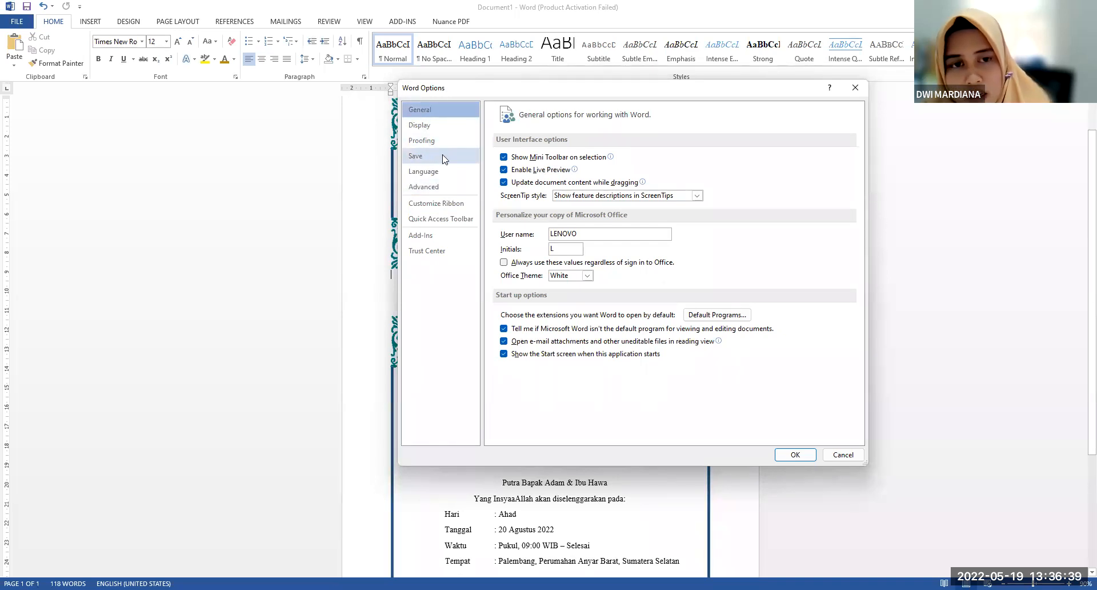
pyautogui.click(441, 194)
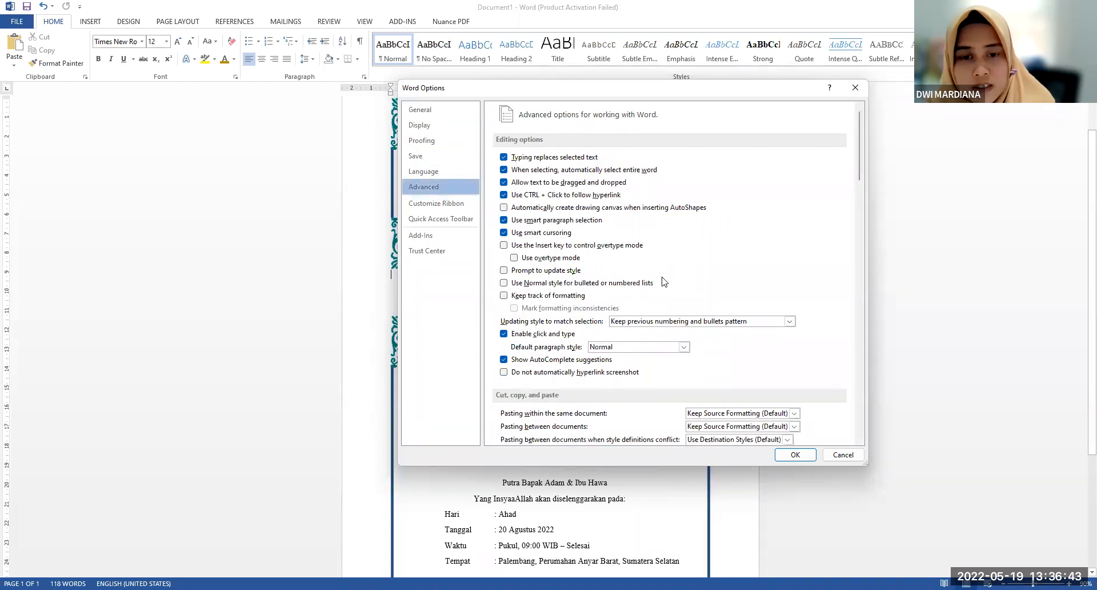
pyautogui.scroll(-7, 660, 280)
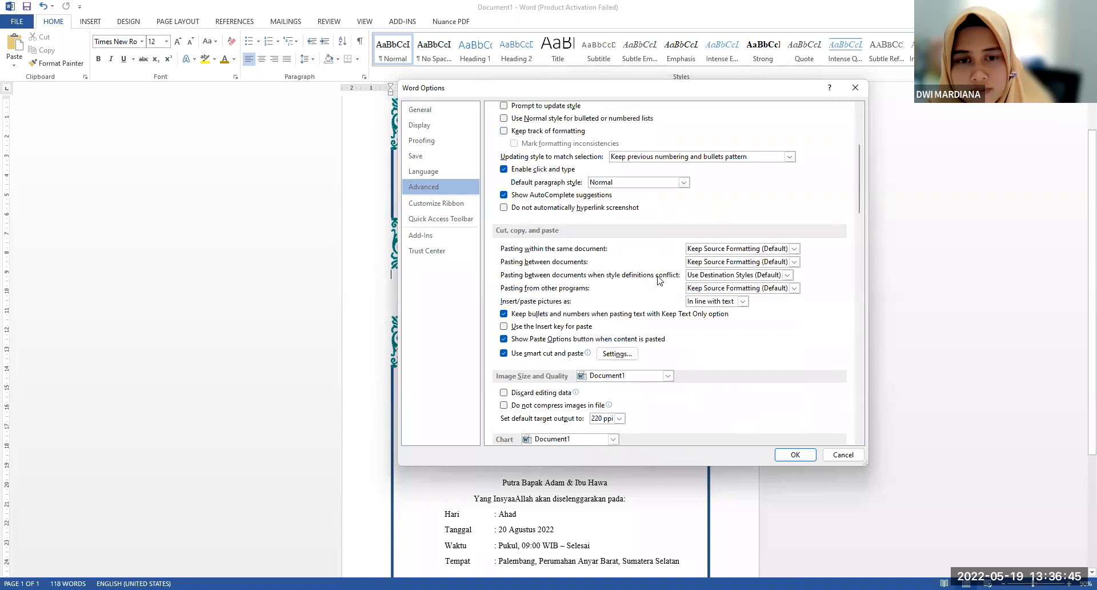
pyautogui.scroll(-4, 660, 280)
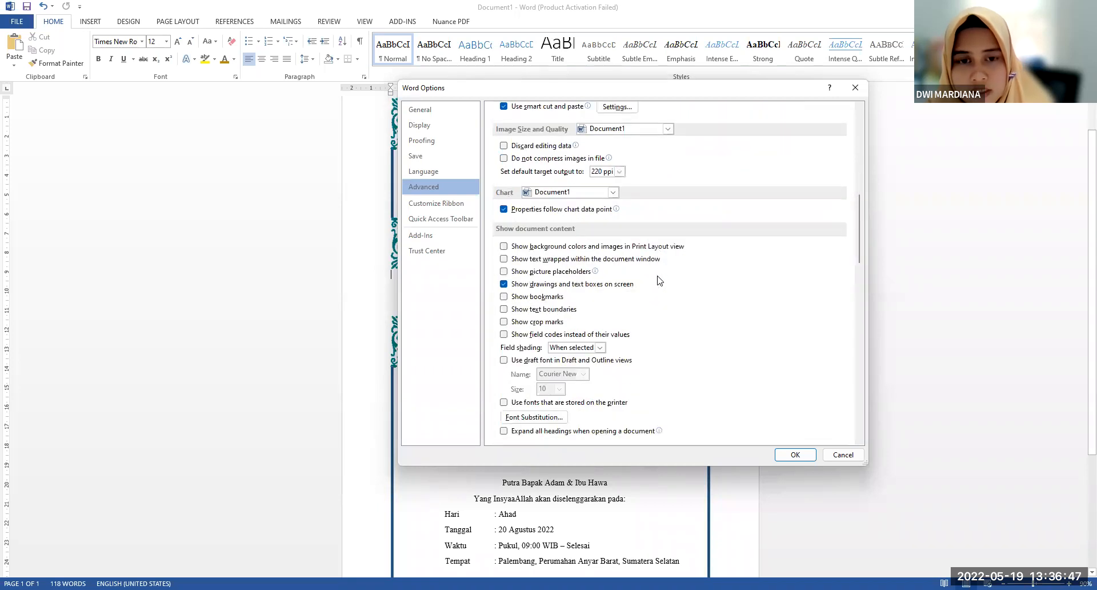
pyautogui.scroll(-1, 660, 280)
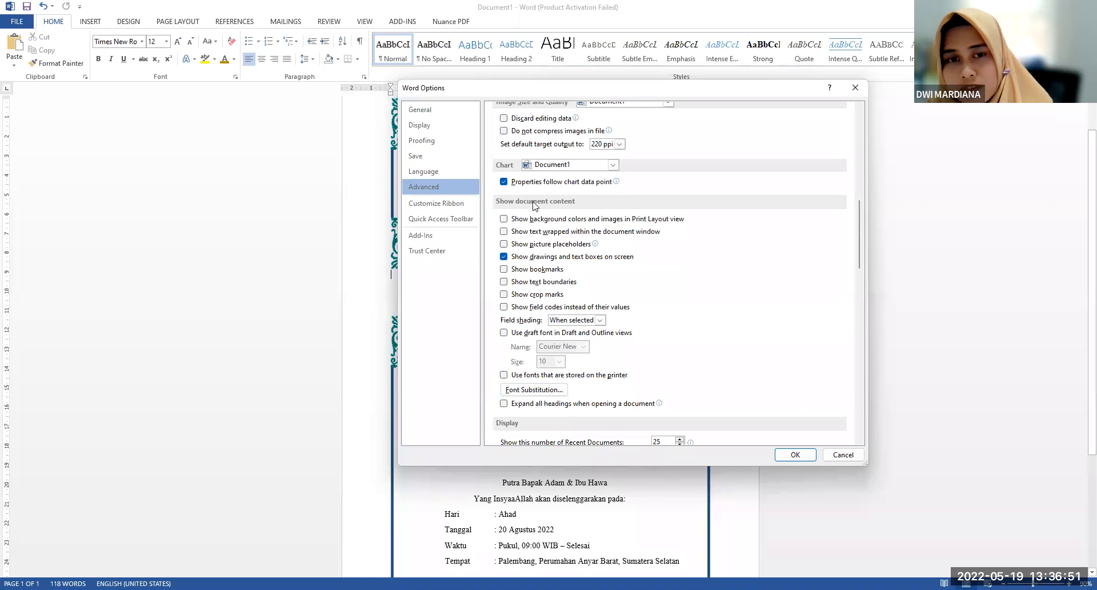
pyautogui.scroll(-1, 600, 206)
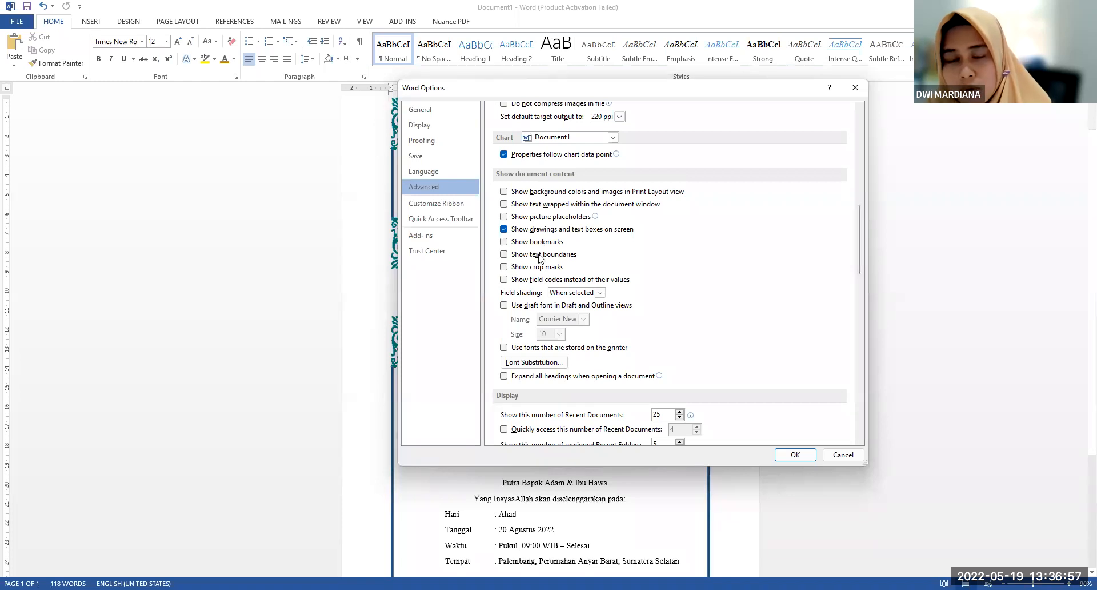
pyautogui.click(510, 256)
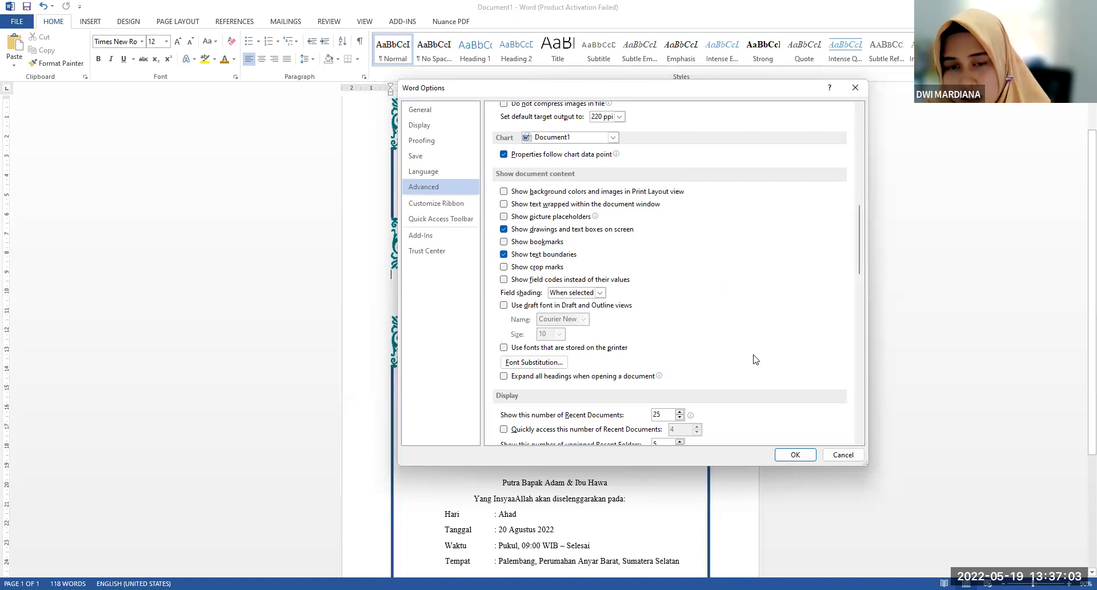
pyautogui.click(794, 455)
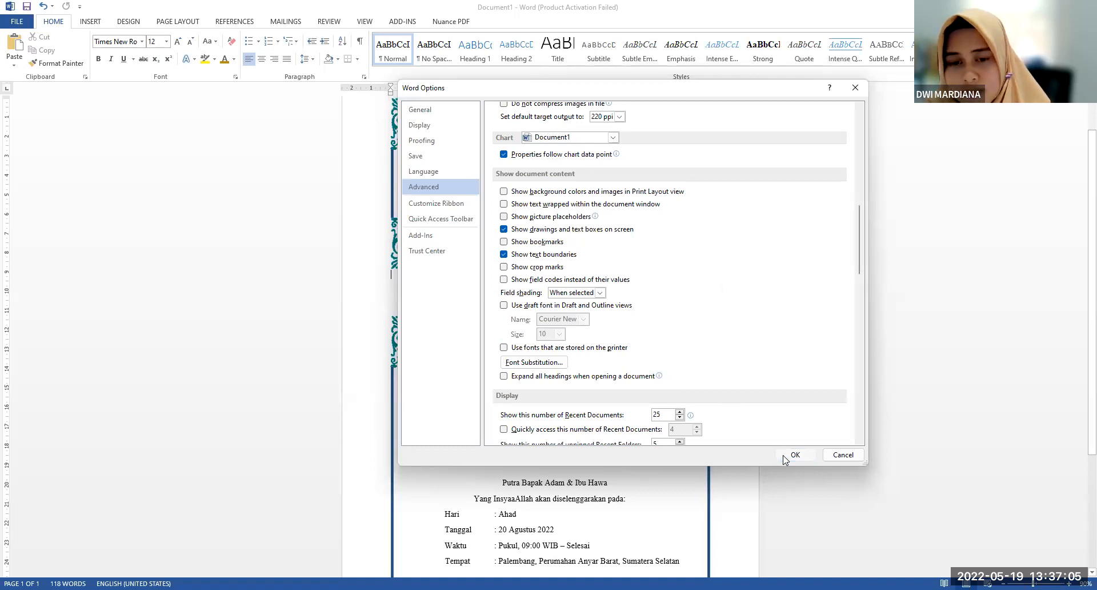
# Examine the text boundary lines across the cover frame and the invitation text frame
pyautogui.scroll(2, 616, 376)
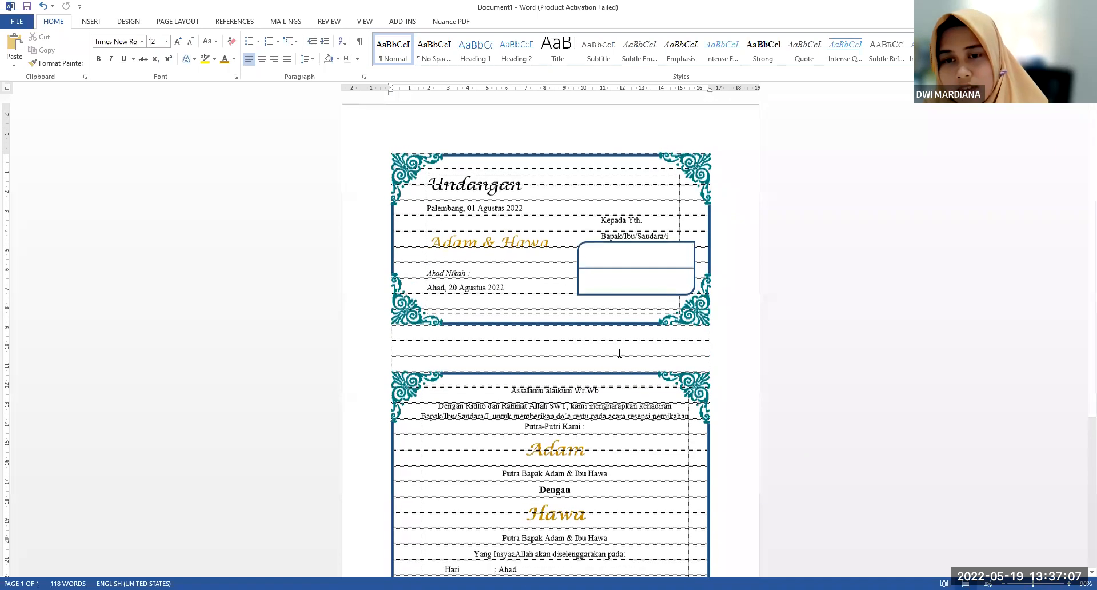
pyautogui.scroll(-7, 594, 257)
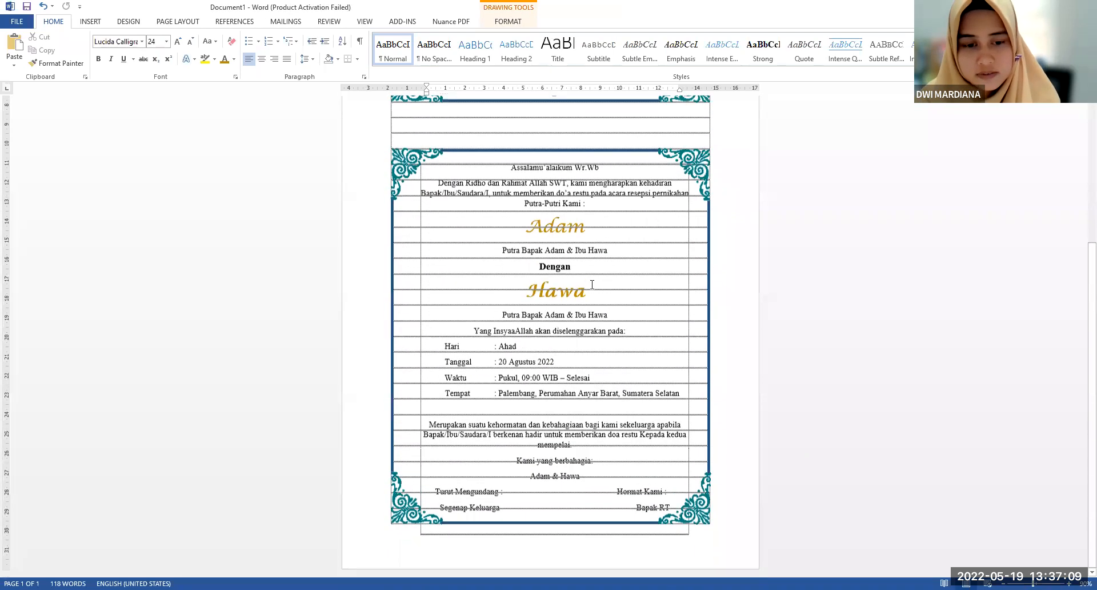
pyautogui.scroll(1, 595, 241)
pyautogui.click(589, 298)
pyautogui.scroll(6, 589, 298)
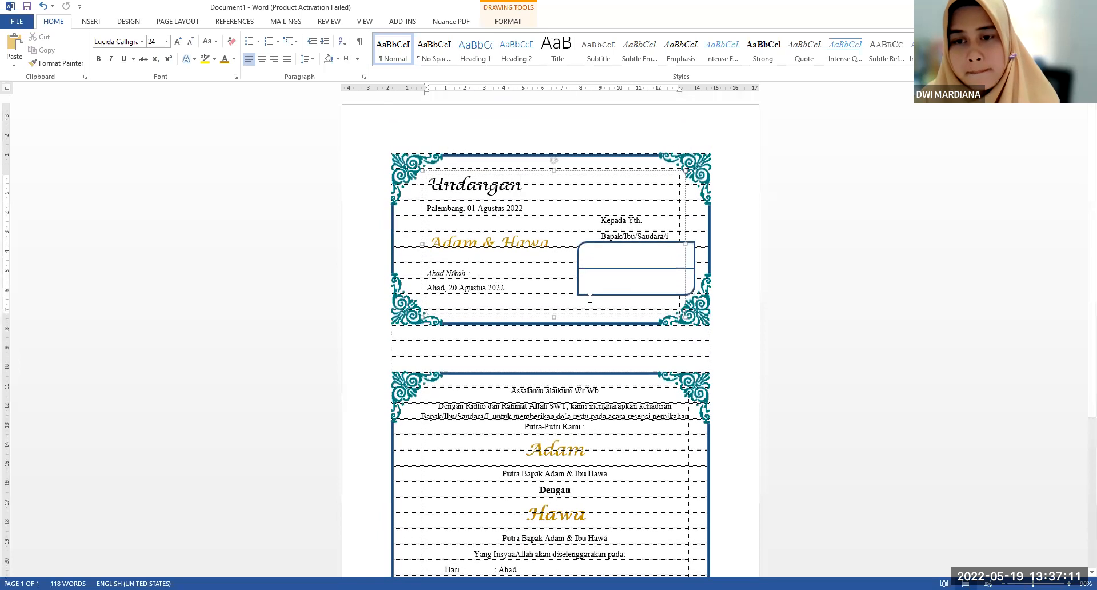
pyautogui.click(555, 223)
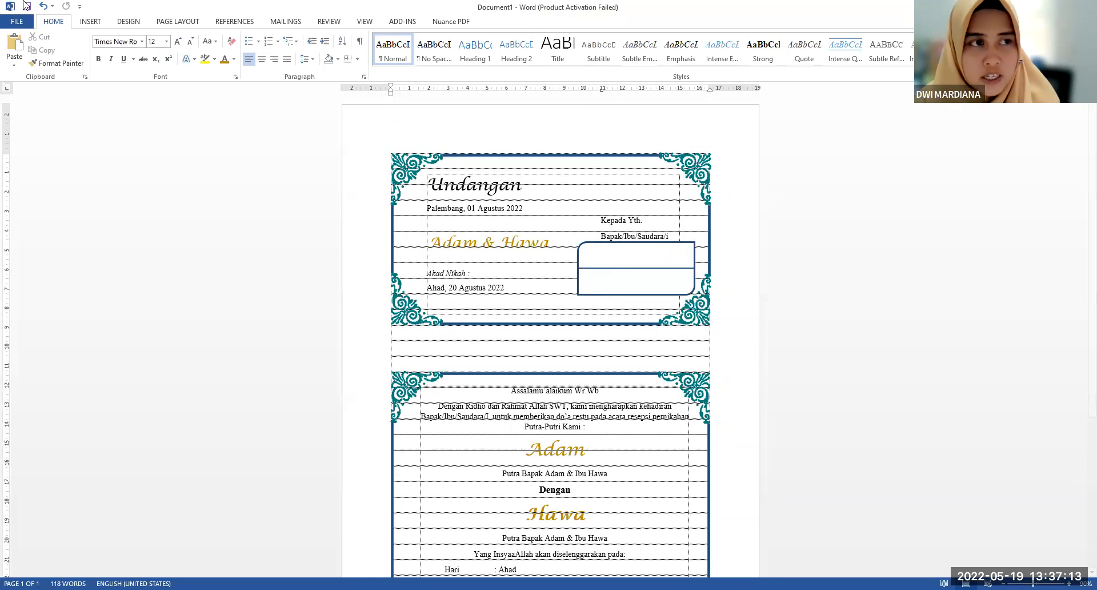
# Hide the text boundaries through the advanced document content options
pyautogui.click(10, 22)
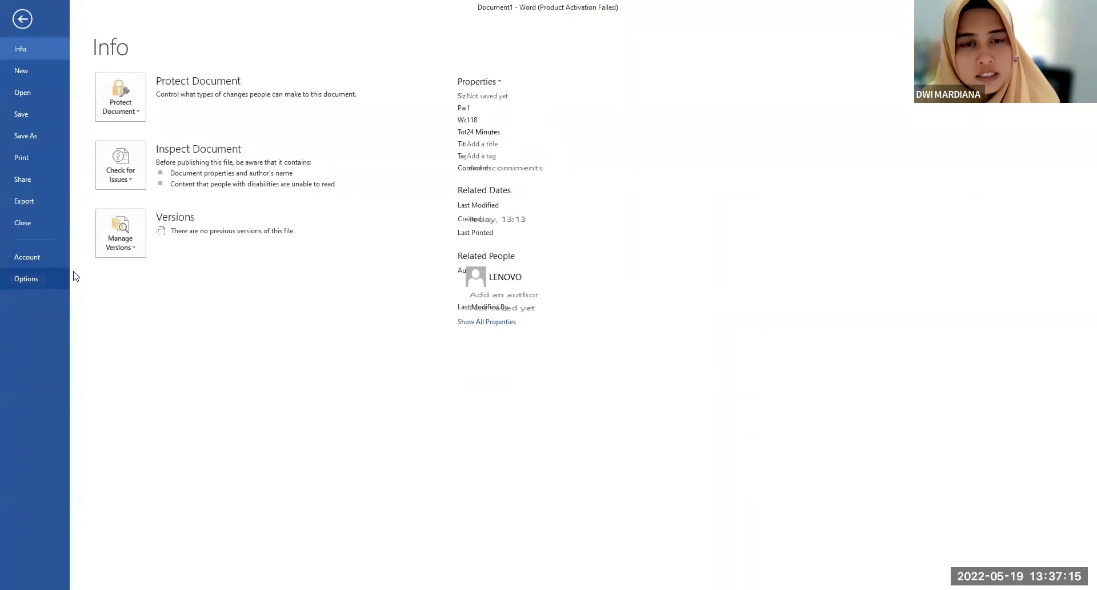
pyautogui.click(57, 278)
pyautogui.click(424, 186)
pyautogui.scroll(-8, 531, 343)
pyautogui.click(534, 419)
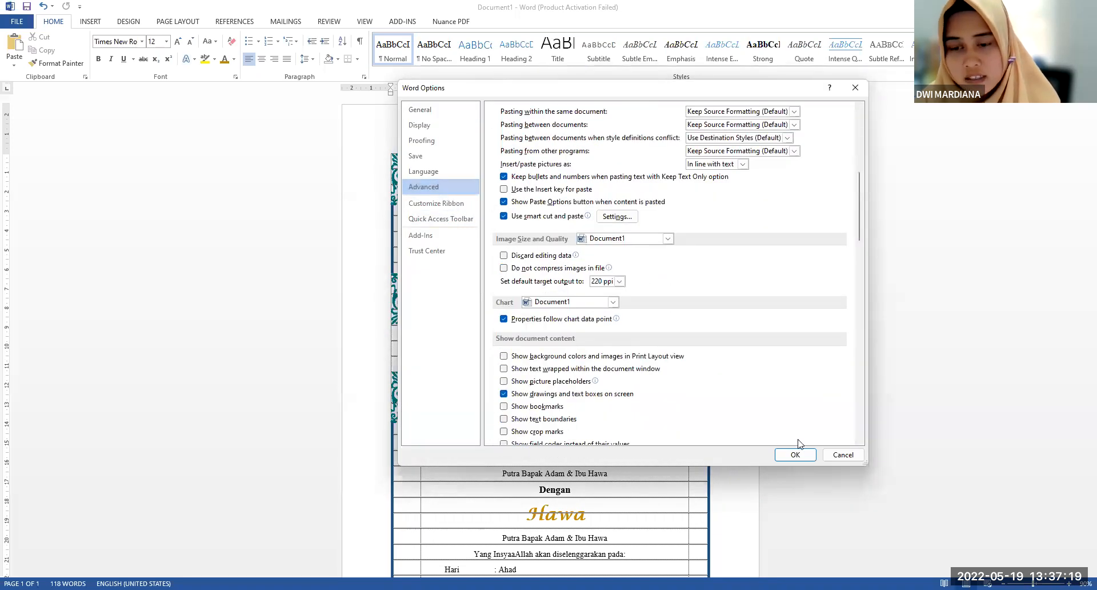
pyautogui.click(795, 454)
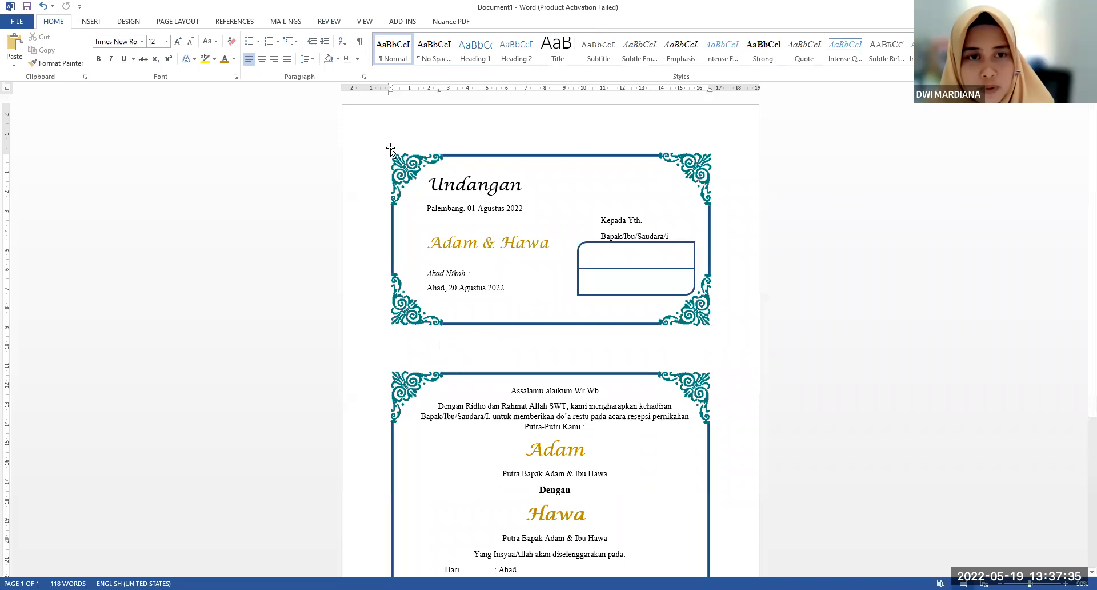
# Show the text boundaries again through the advanced document content options
pyautogui.click(18, 21)
pyautogui.click(33, 278)
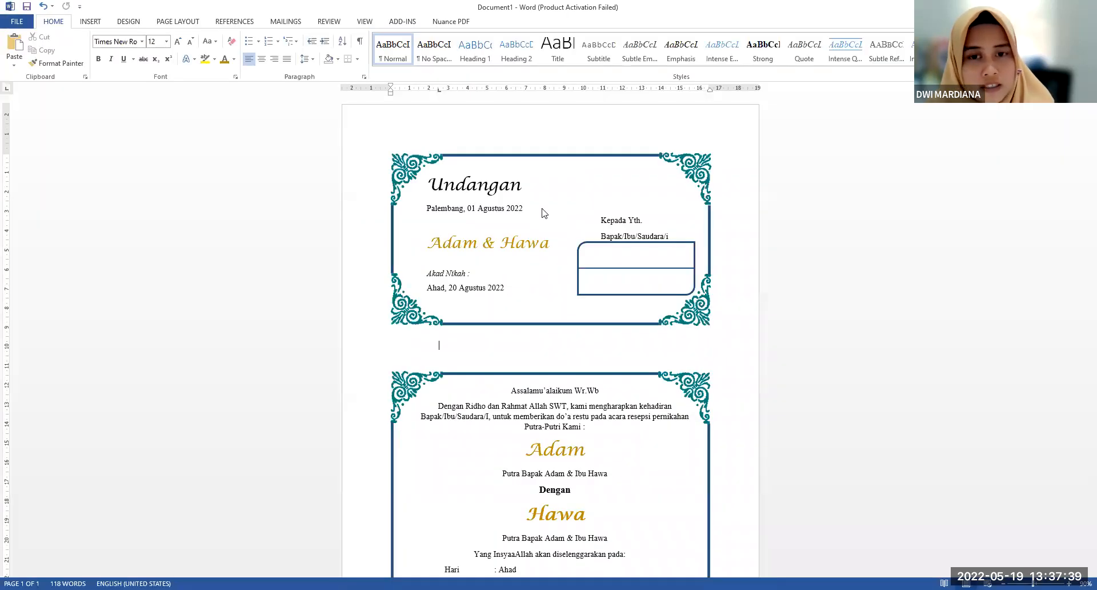
pyautogui.click(423, 187)
pyautogui.scroll(-10, 586, 332)
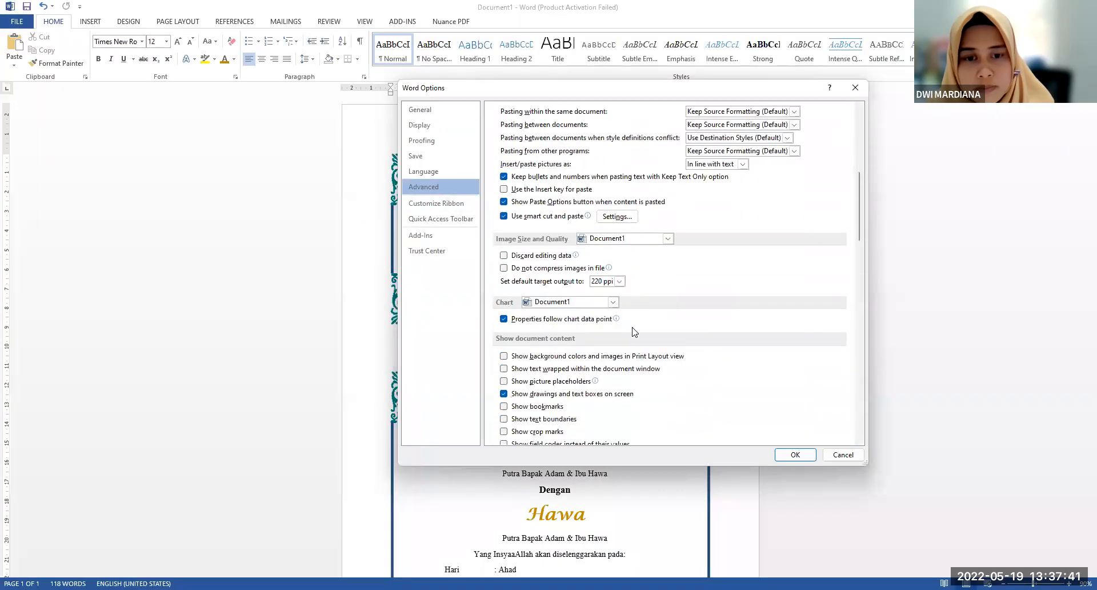
pyautogui.click(796, 455)
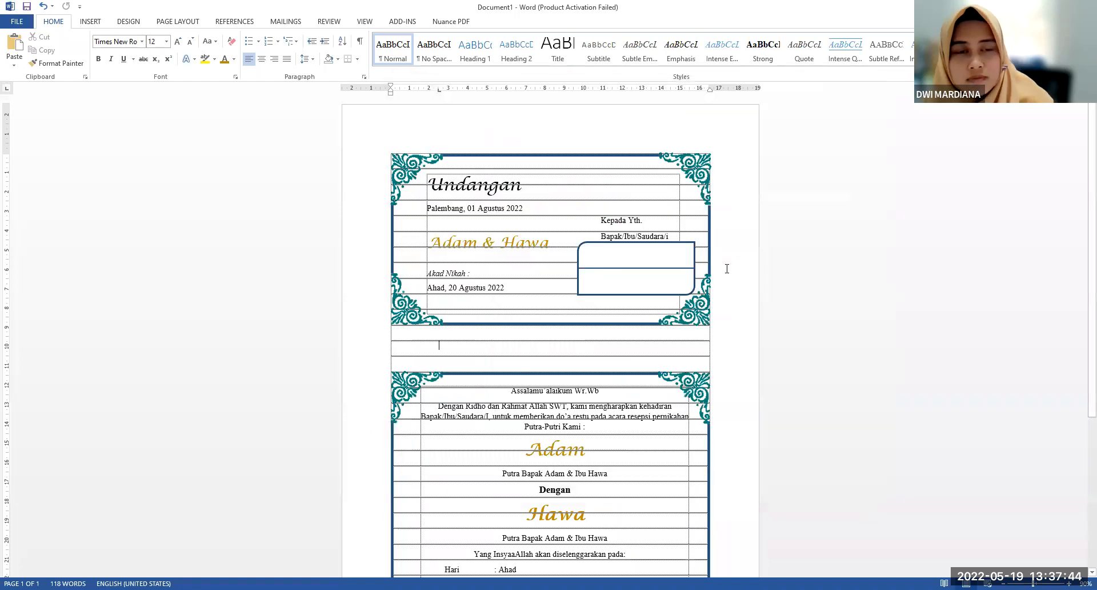
# Nudge the upper-left corner ornament of the cover frame into line with the text boundary lines, and deselect it
pyautogui.click(421, 166)
pyautogui.keyDown('ctrl'); pyautogui.scroll(6, 421, 166); pyautogui.keyUp('ctrl')
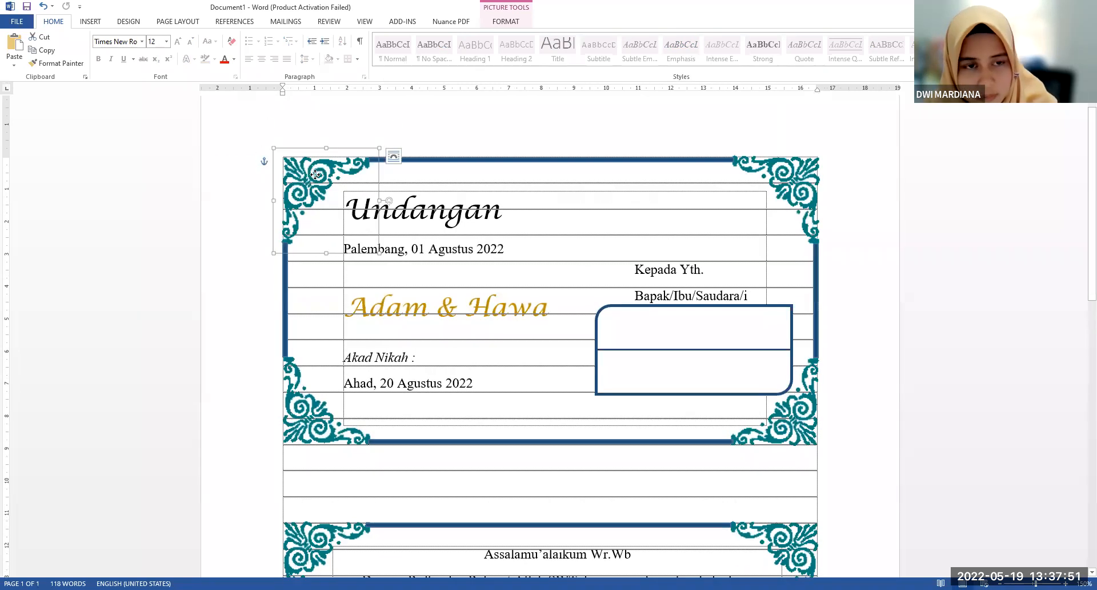
pyautogui.moveTo(317, 175)
pyautogui.mouseDown()
pyautogui.moveTo(328, 184)
pyautogui.moveTo(311, 186)
pyautogui.moveTo(322, 190)
pyautogui.mouseUp()
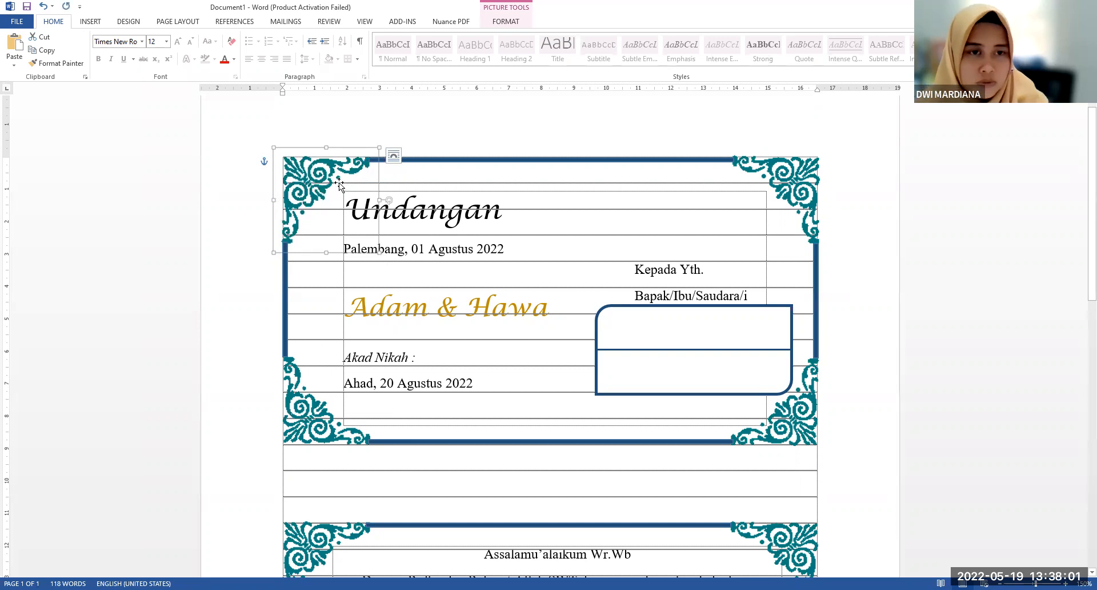
pyautogui.scroll(-5, 450, 202)
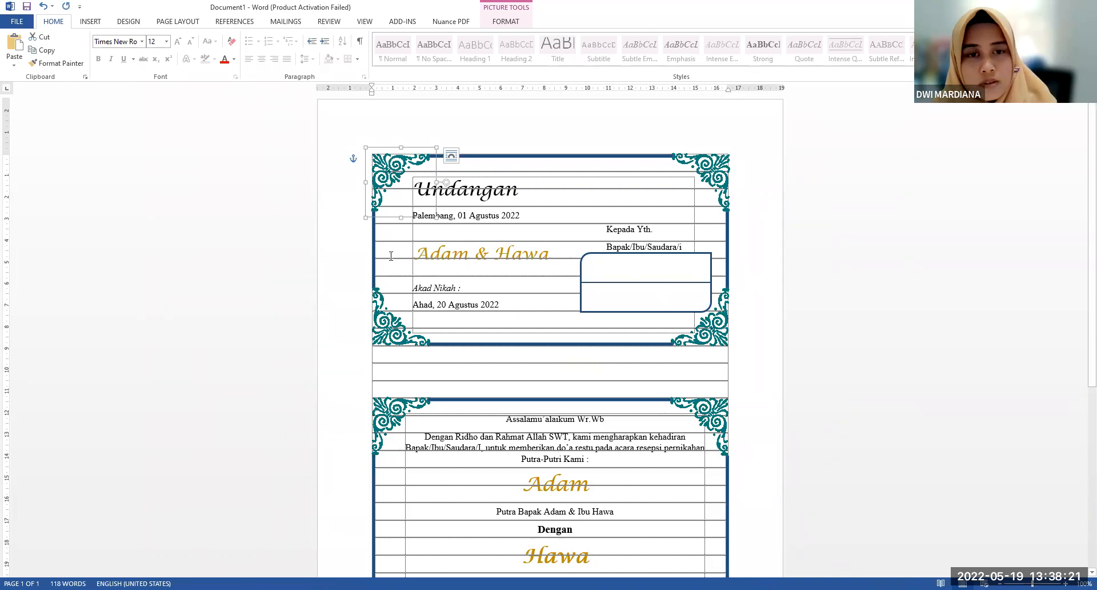
pyautogui.click(752, 250)
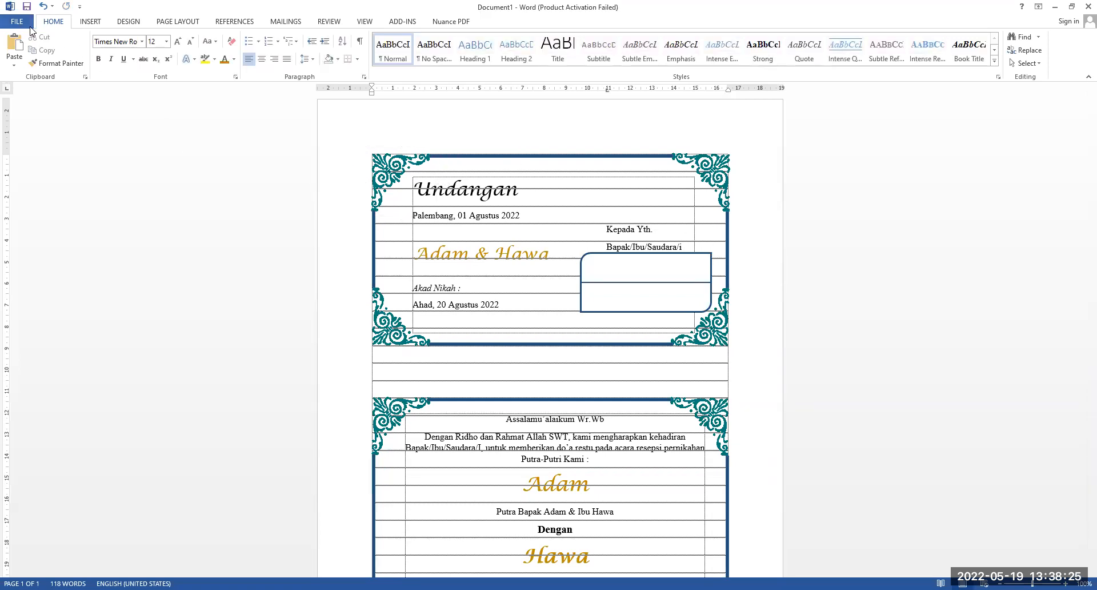
# Turn off the text boundaries display in the advanced document content options
pyautogui.click(30, 23)
pyautogui.click(35, 279)
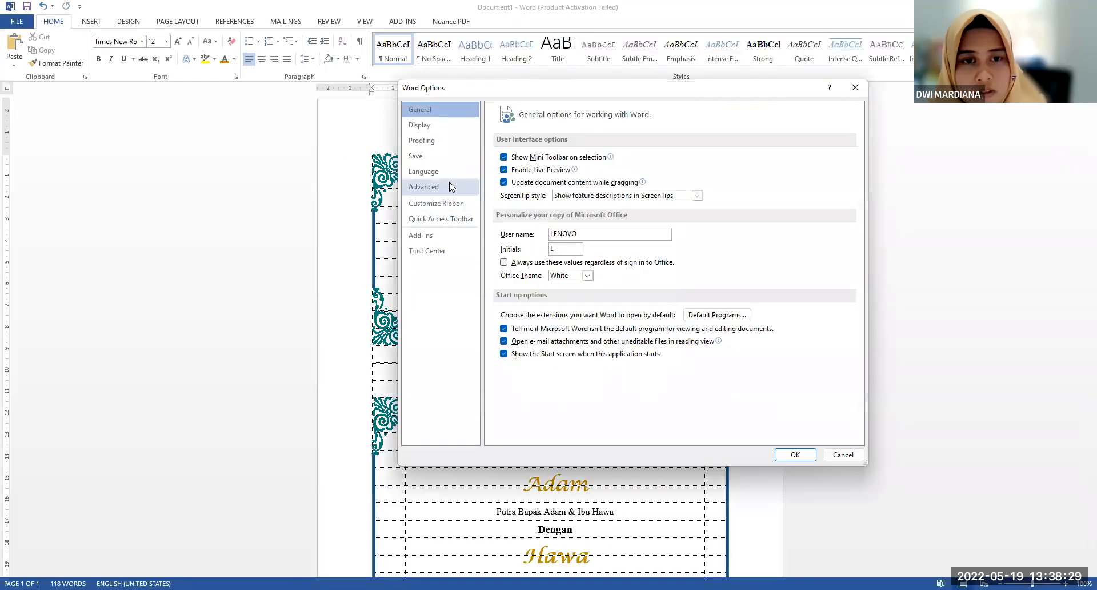
pyautogui.click(449, 186)
pyautogui.scroll(-15, 561, 292)
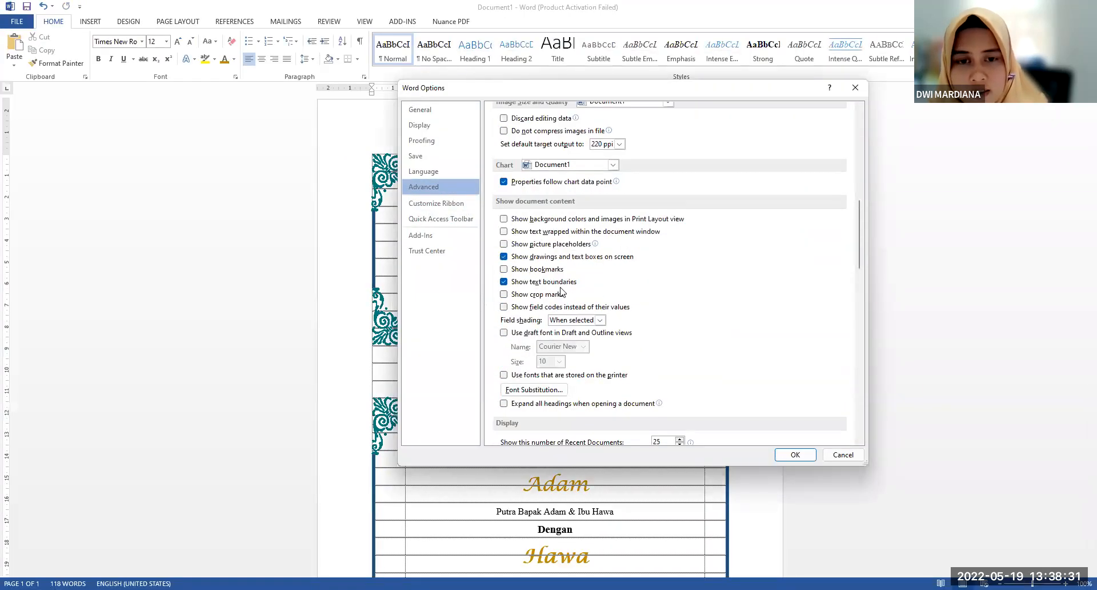
pyautogui.click(562, 283)
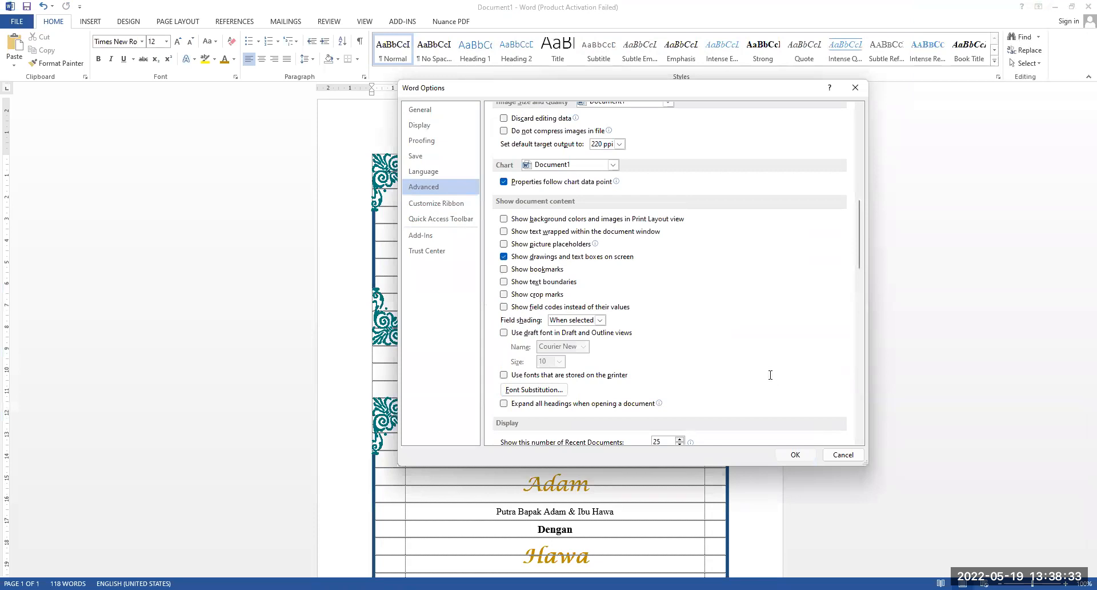
pyautogui.press('Return')
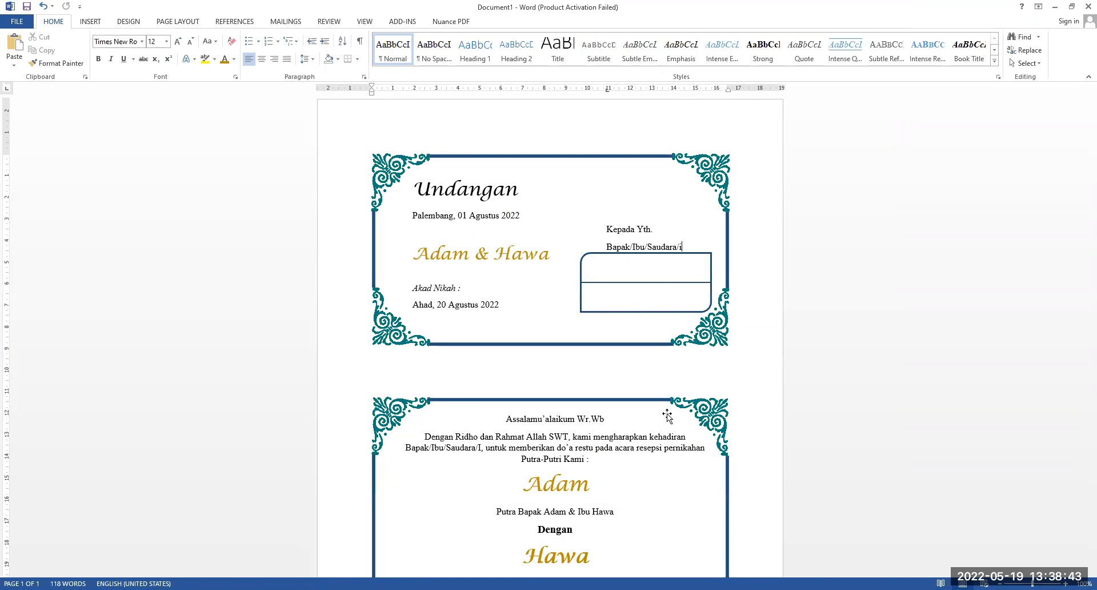
# Review the second frame's text and ornaments, and compare them with the cover frame's layout
pyautogui.scroll(-8, 667, 415)
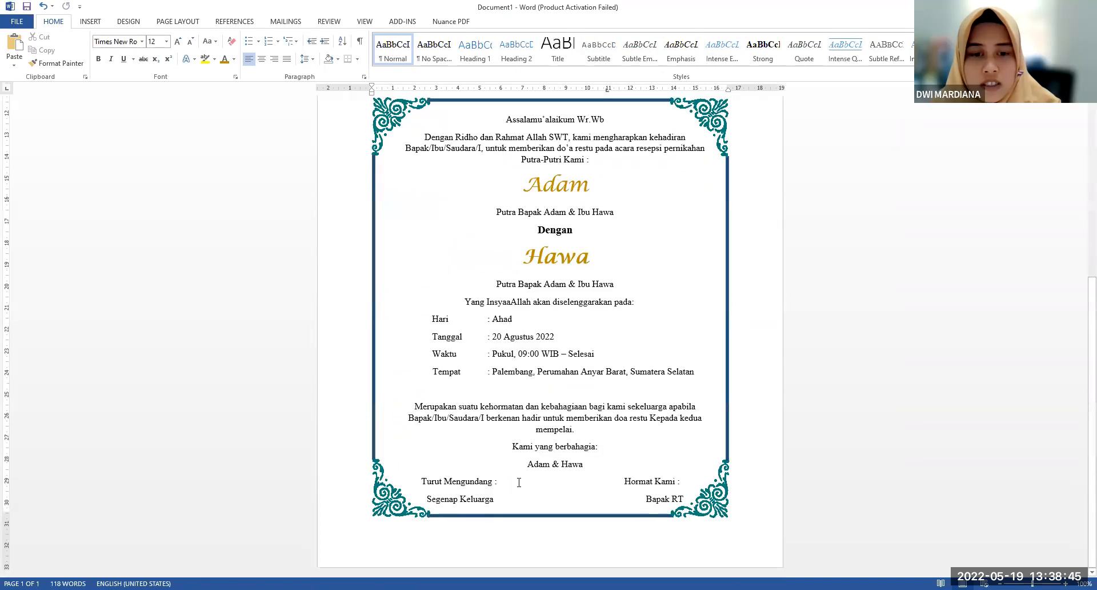
pyautogui.click(562, 409)
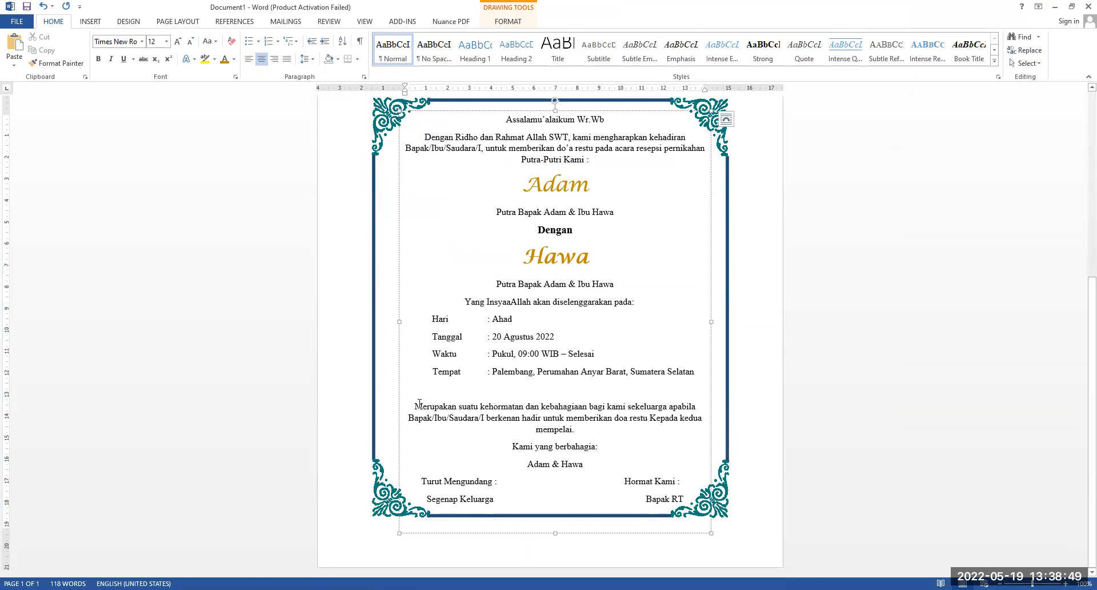
pyautogui.scroll(3, 494, 343)
pyautogui.scroll(-3, 496, 343)
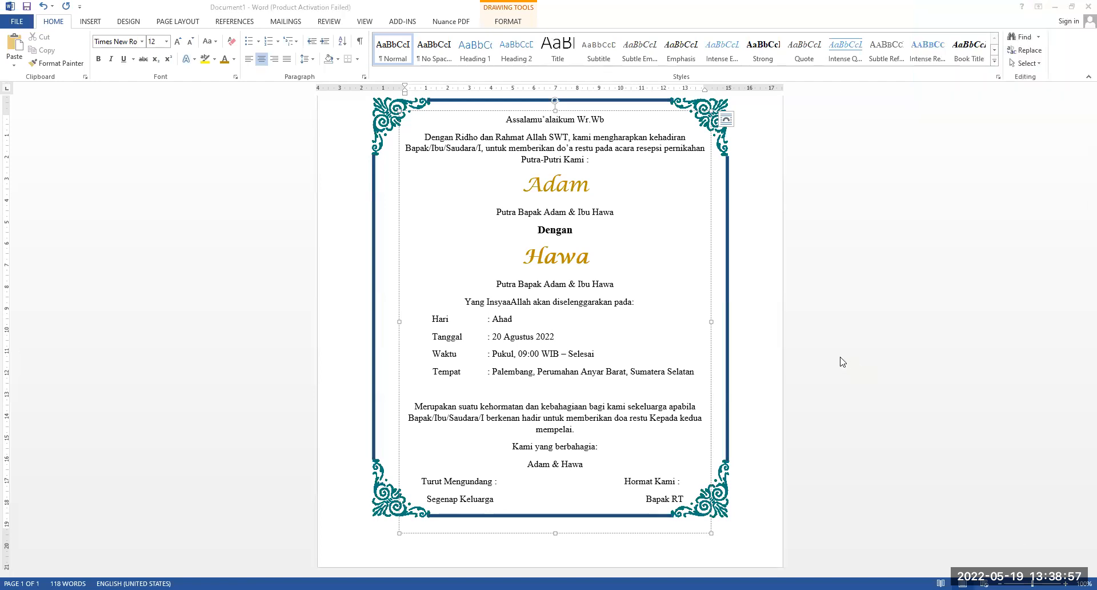
pyautogui.scroll(5, 840, 361)
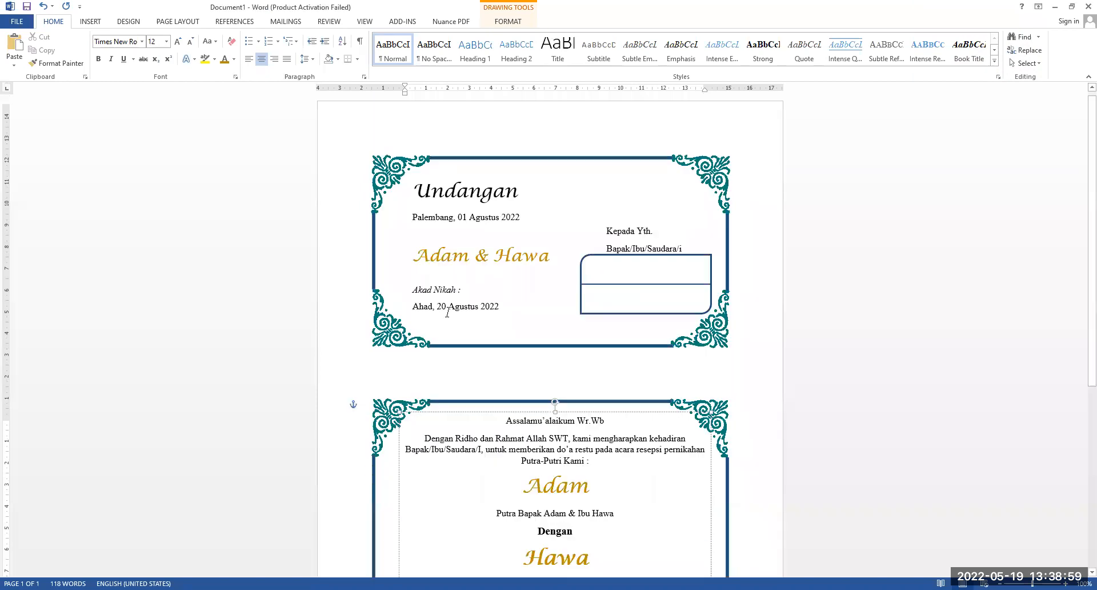
pyautogui.click(482, 231)
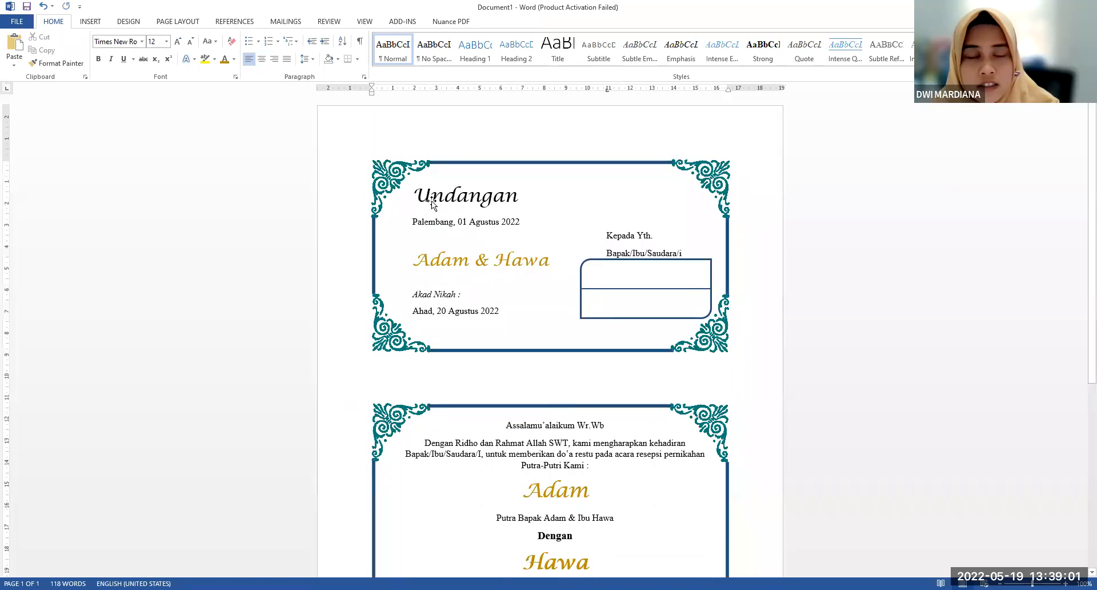
# Delete the rounded recipient box and its horizontal dividing line below "Bapak/Ibu/Saudara/i" in the cover frame
pyautogui.click(627, 274)
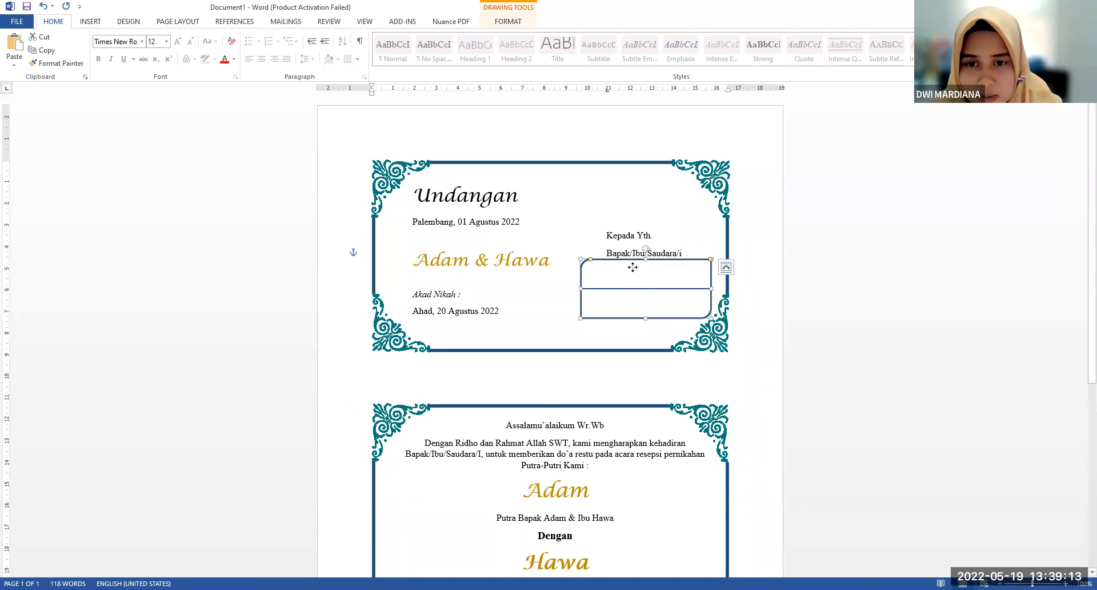
pyautogui.press('Delete')
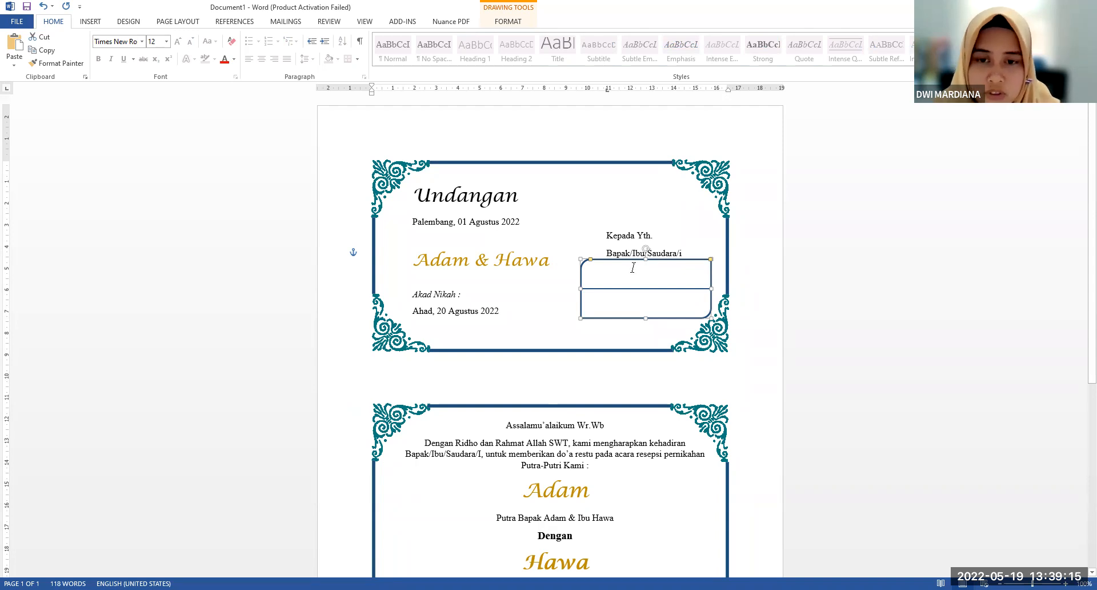
pyautogui.click(640, 289)
pyautogui.press('Delete')
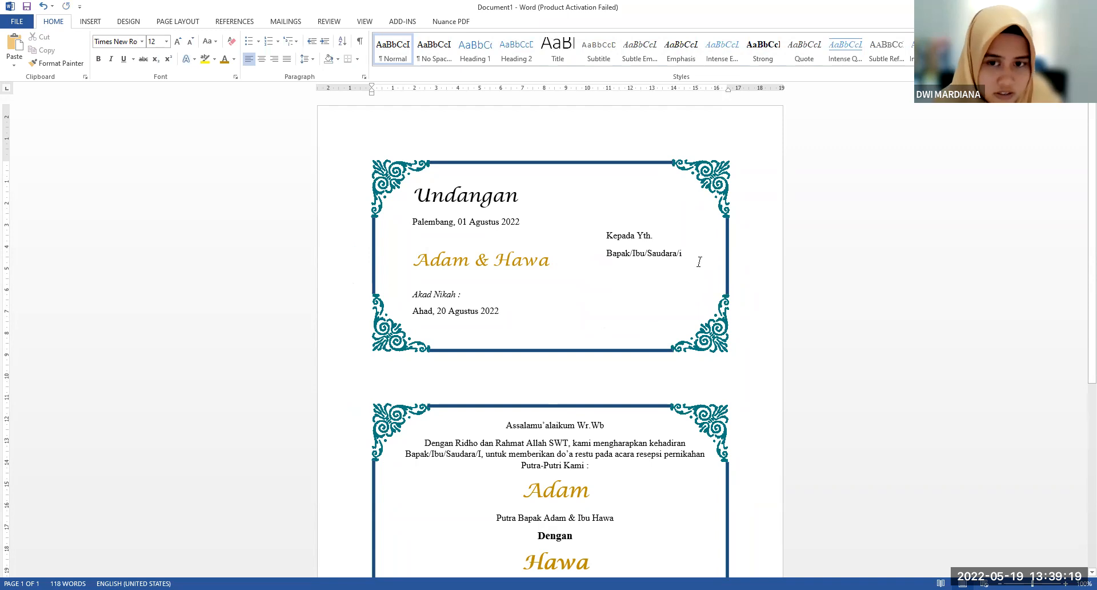
# Draw a round diagonal corner rectangle below "Bapak/Ibu/Saudara/i" in the cover frame and shift it left inside the border
pyautogui.click(87, 23)
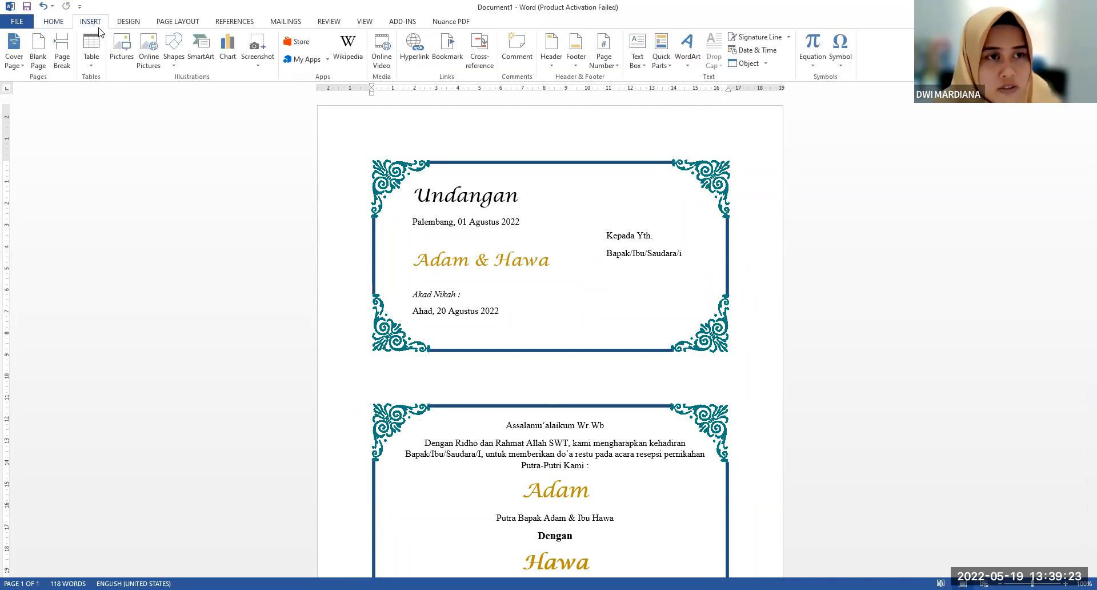
pyautogui.click(174, 63)
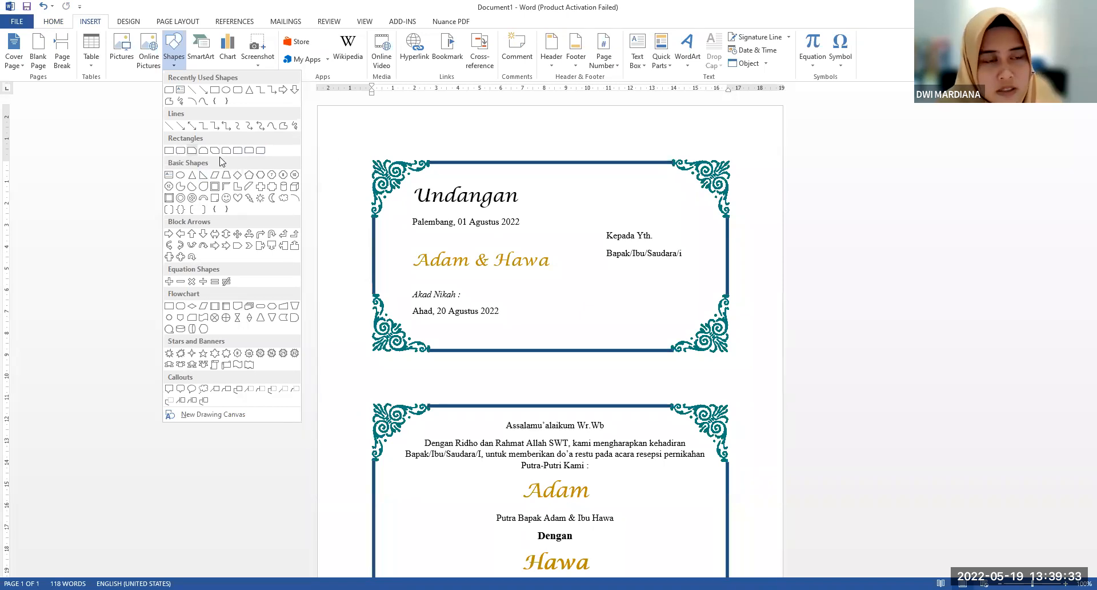
pyautogui.click(258, 150)
pyautogui.moveTo(600, 262); pyautogui.dragTo(732, 331)
pyautogui.moveTo(683, 301); pyautogui.dragTo(661, 295)
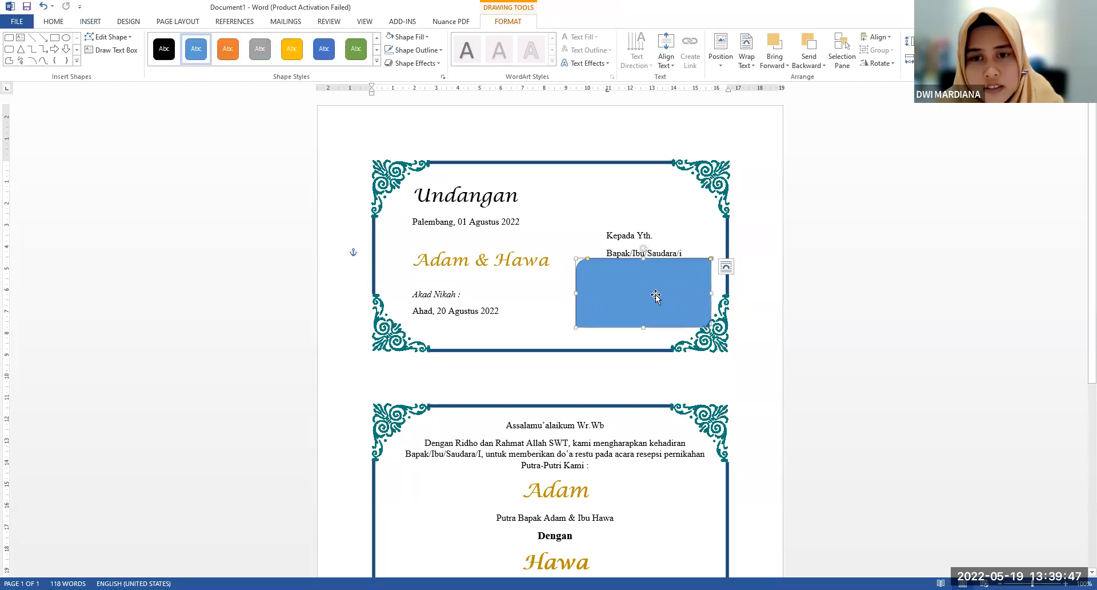
# Resize the new rectangle to about 6 cm wide and 3 cm high, nudge it slightly down from "Bapak/Ibu/Saudara/i", and deselect it
pyautogui.moveTo(711, 327); pyautogui.dragTo(707, 324)
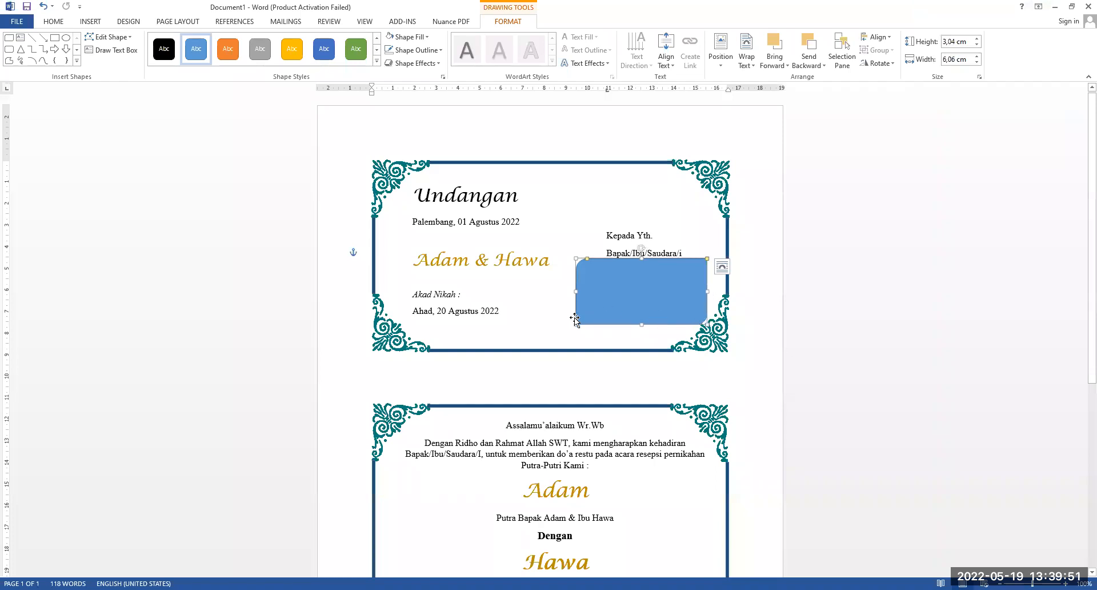
pyautogui.moveTo(574, 324); pyautogui.dragTo(575, 328)
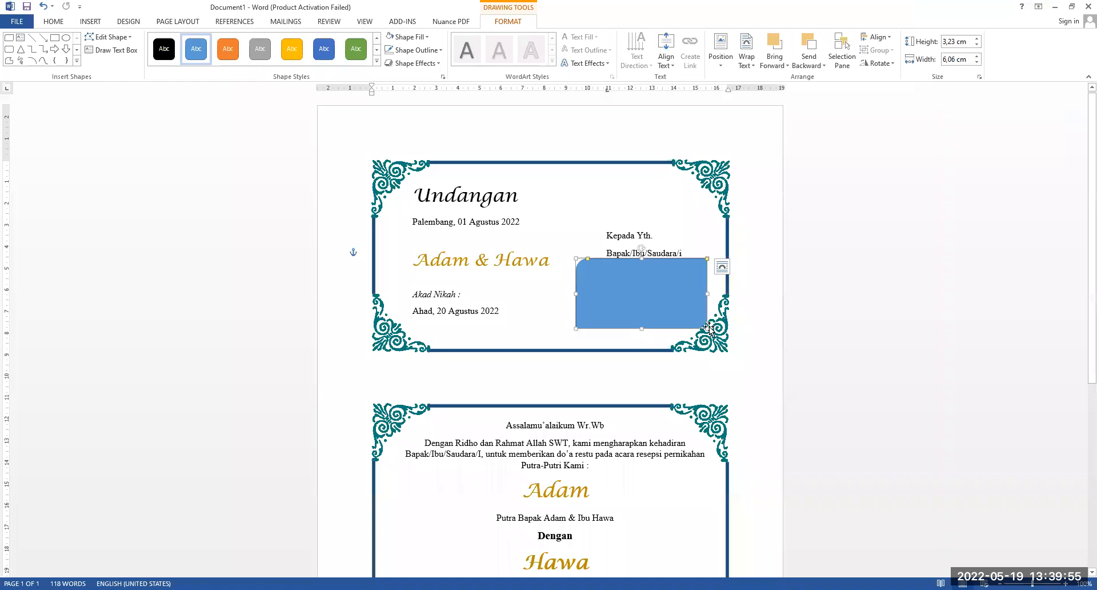
pyautogui.moveTo(707, 328); pyautogui.dragTo(707, 323)
pyautogui.click(635, 341)
pyautogui.click(591, 235)
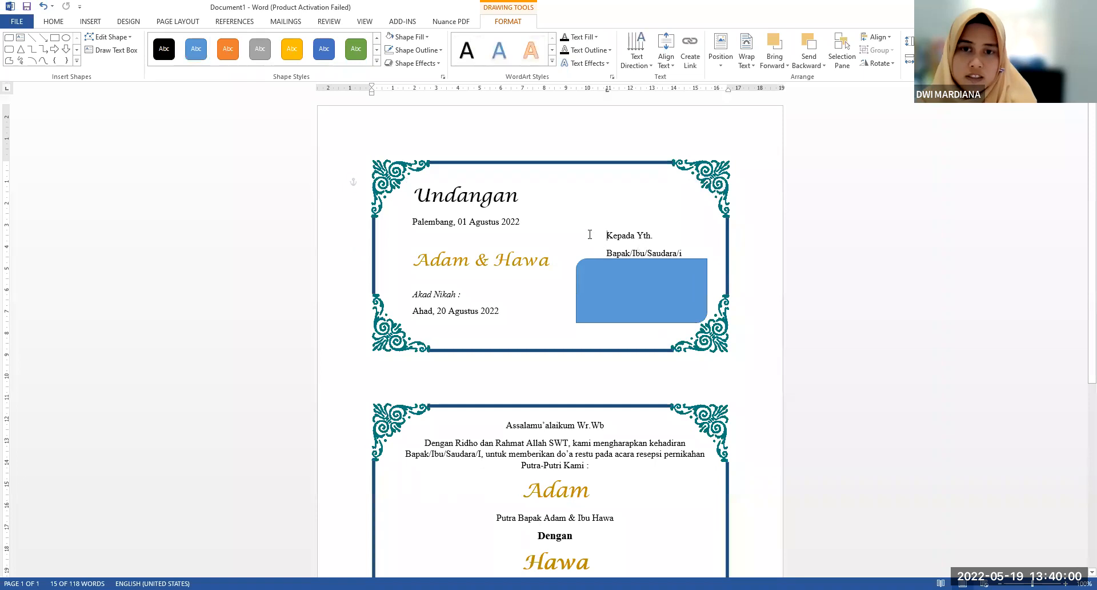
pyautogui.click(630, 271)
pyautogui.press('Down')
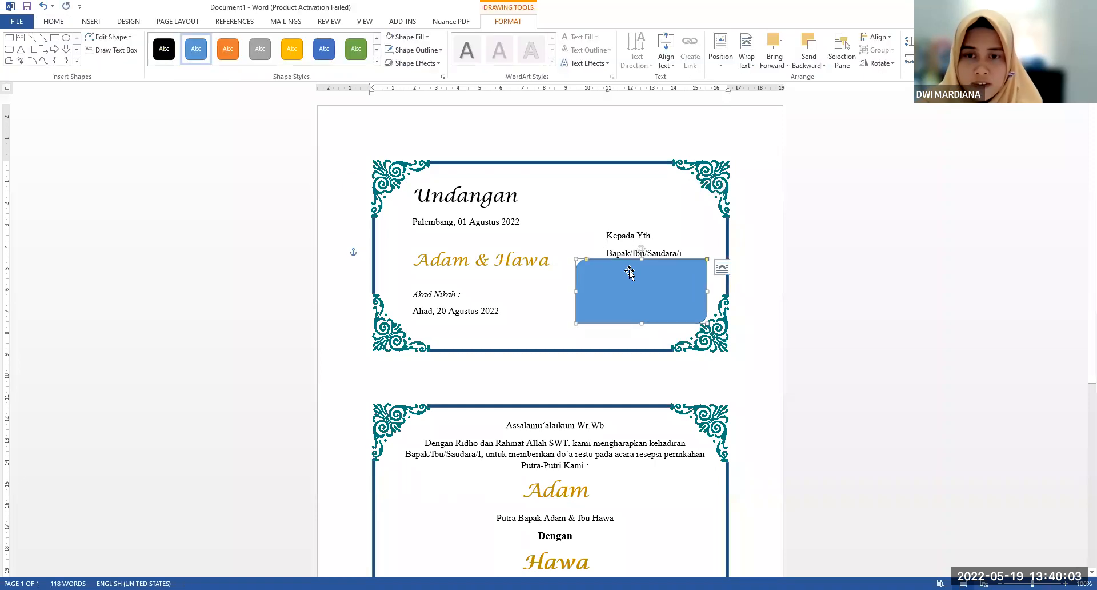
pyautogui.press('Escape')
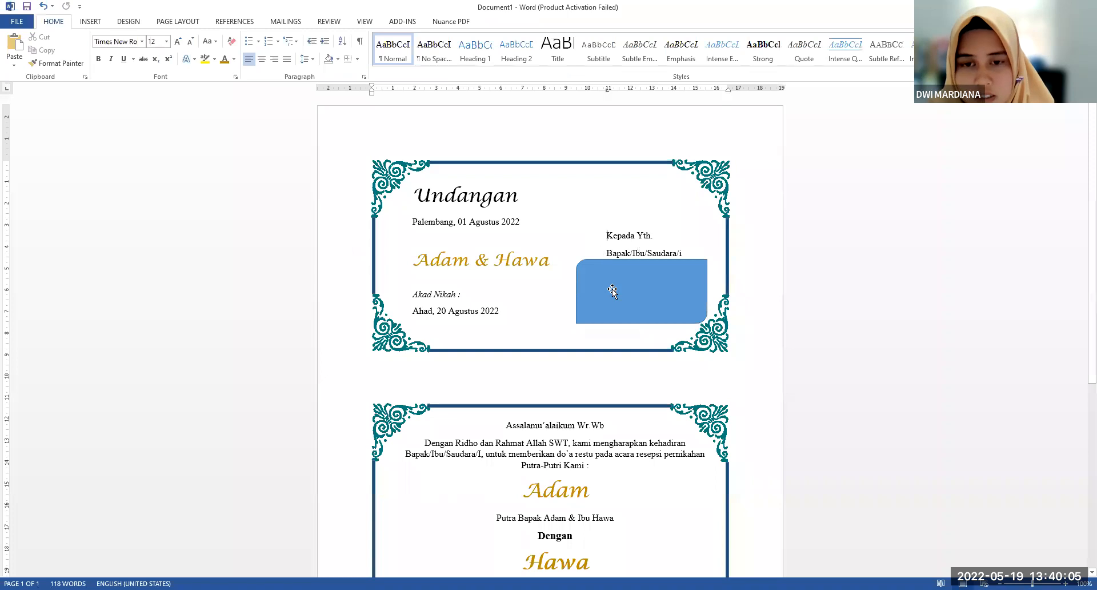
# Fill the round diagonal corner rectangle in the cover frame with the white theme color
pyautogui.click(619, 287)
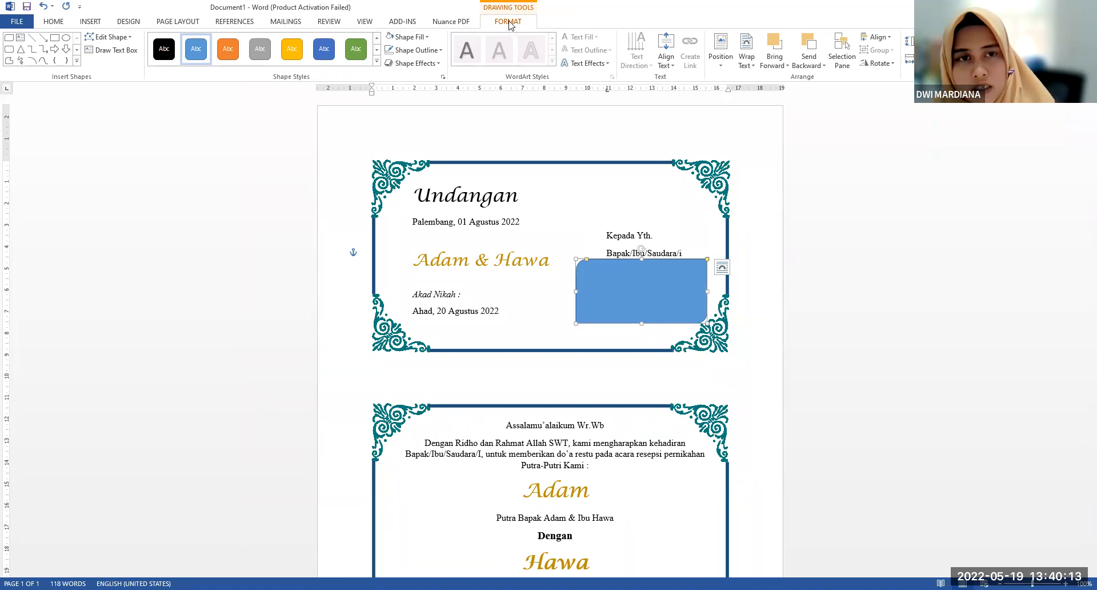
pyautogui.click(404, 38)
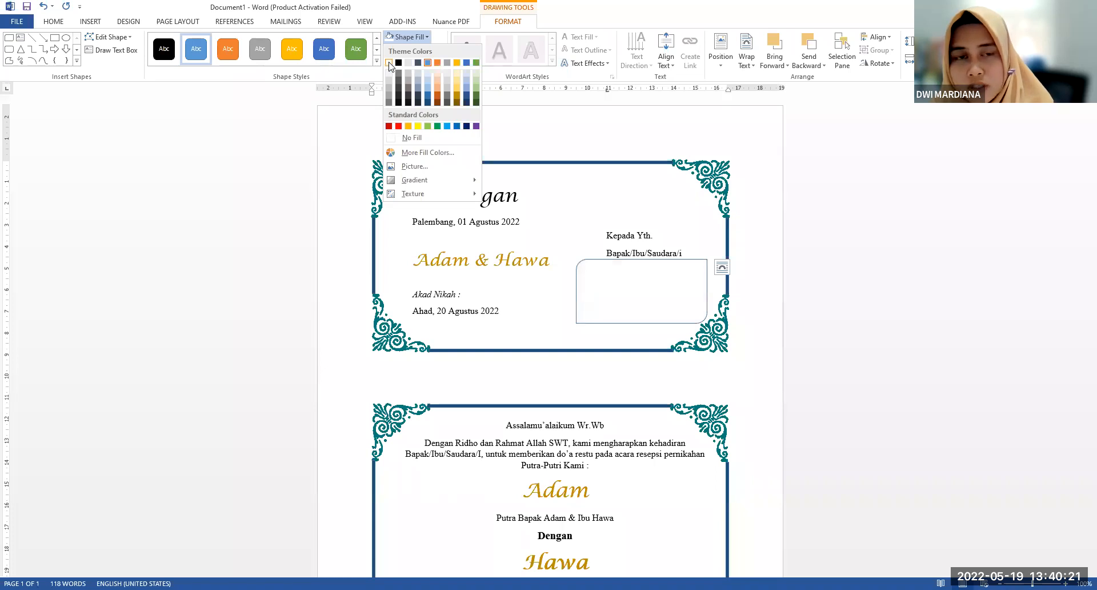
pyautogui.click(389, 63)
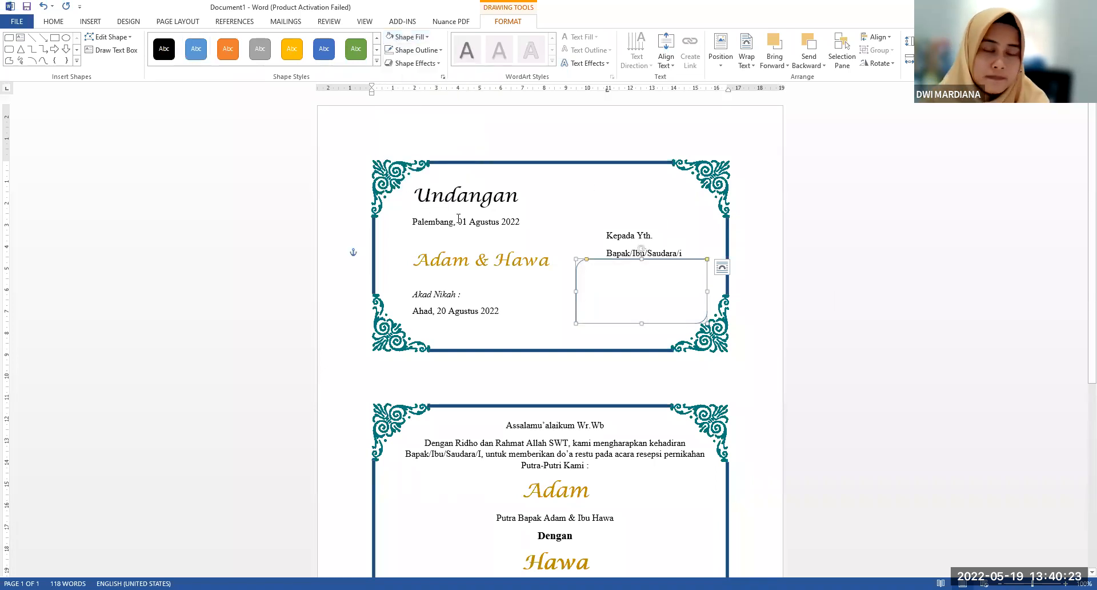